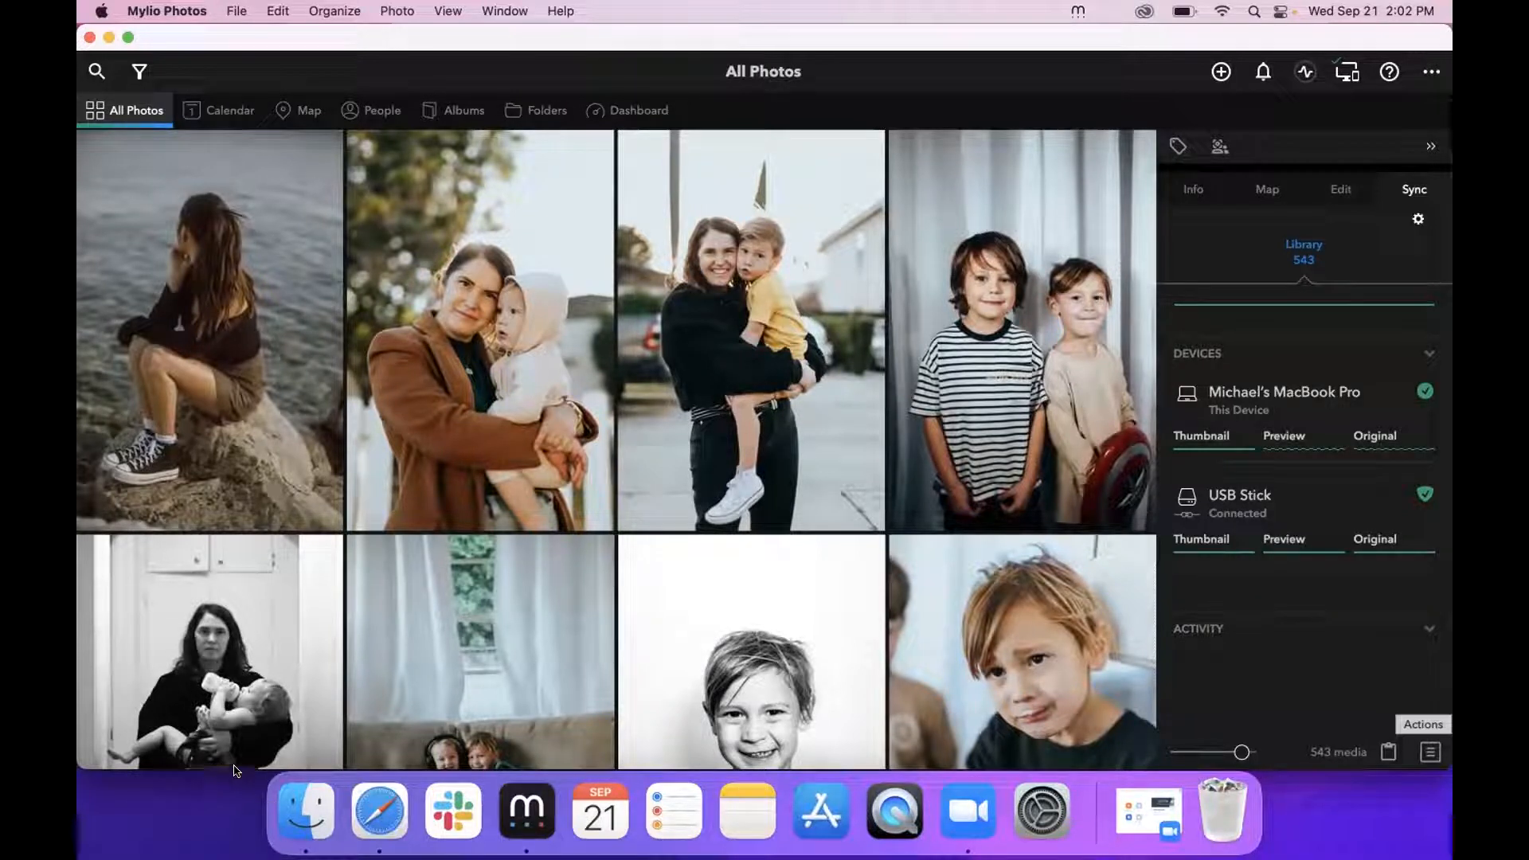
- Select the photo of the woman carrying a boy in yellow, glance at the devices dashboard and return to all photos
left_click(772, 309)
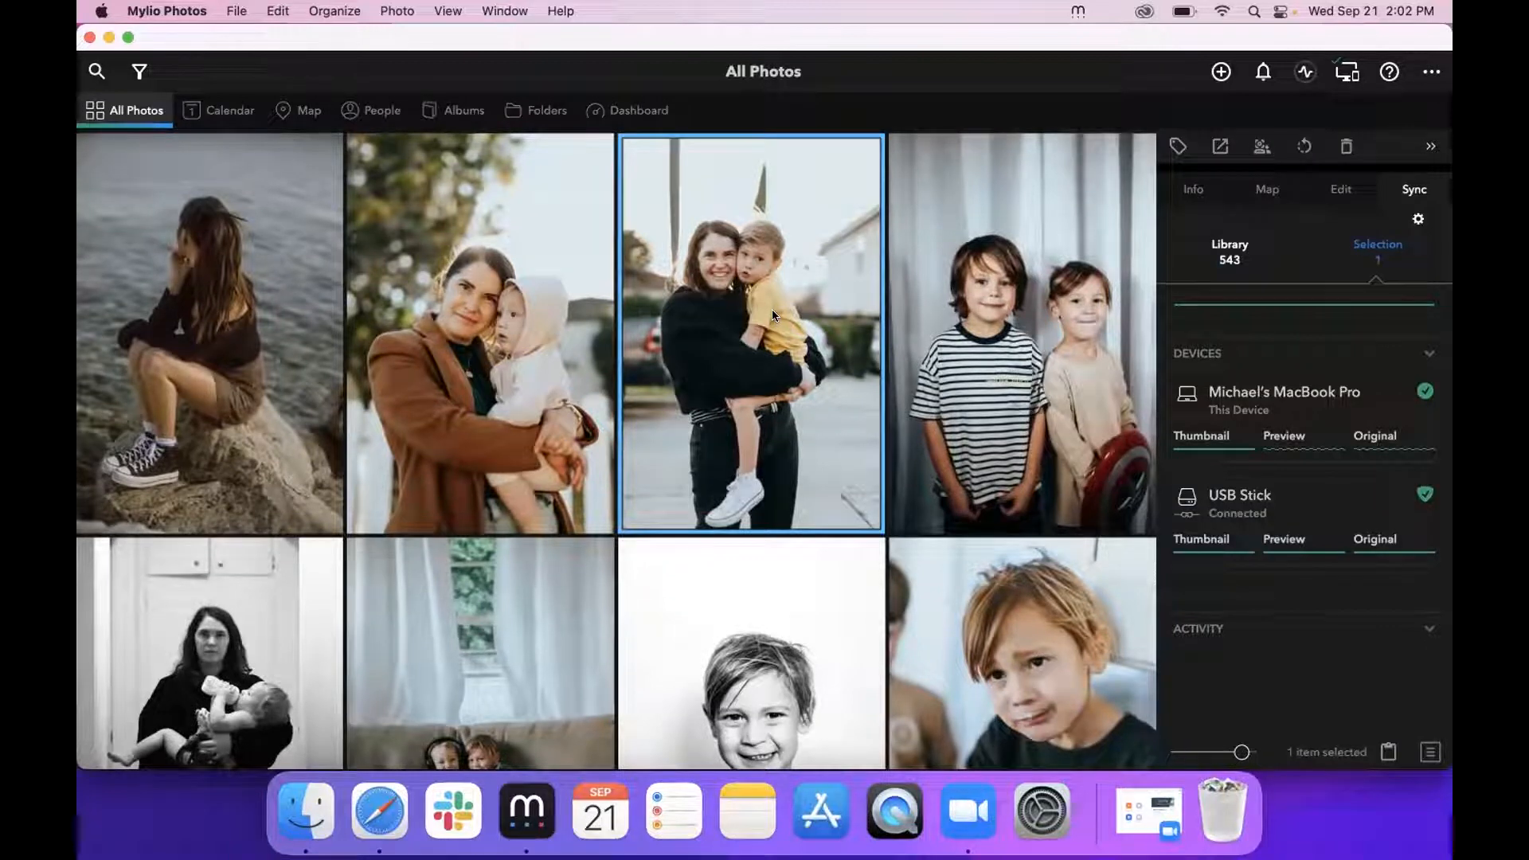
scroll(633, 145, "up", 1)
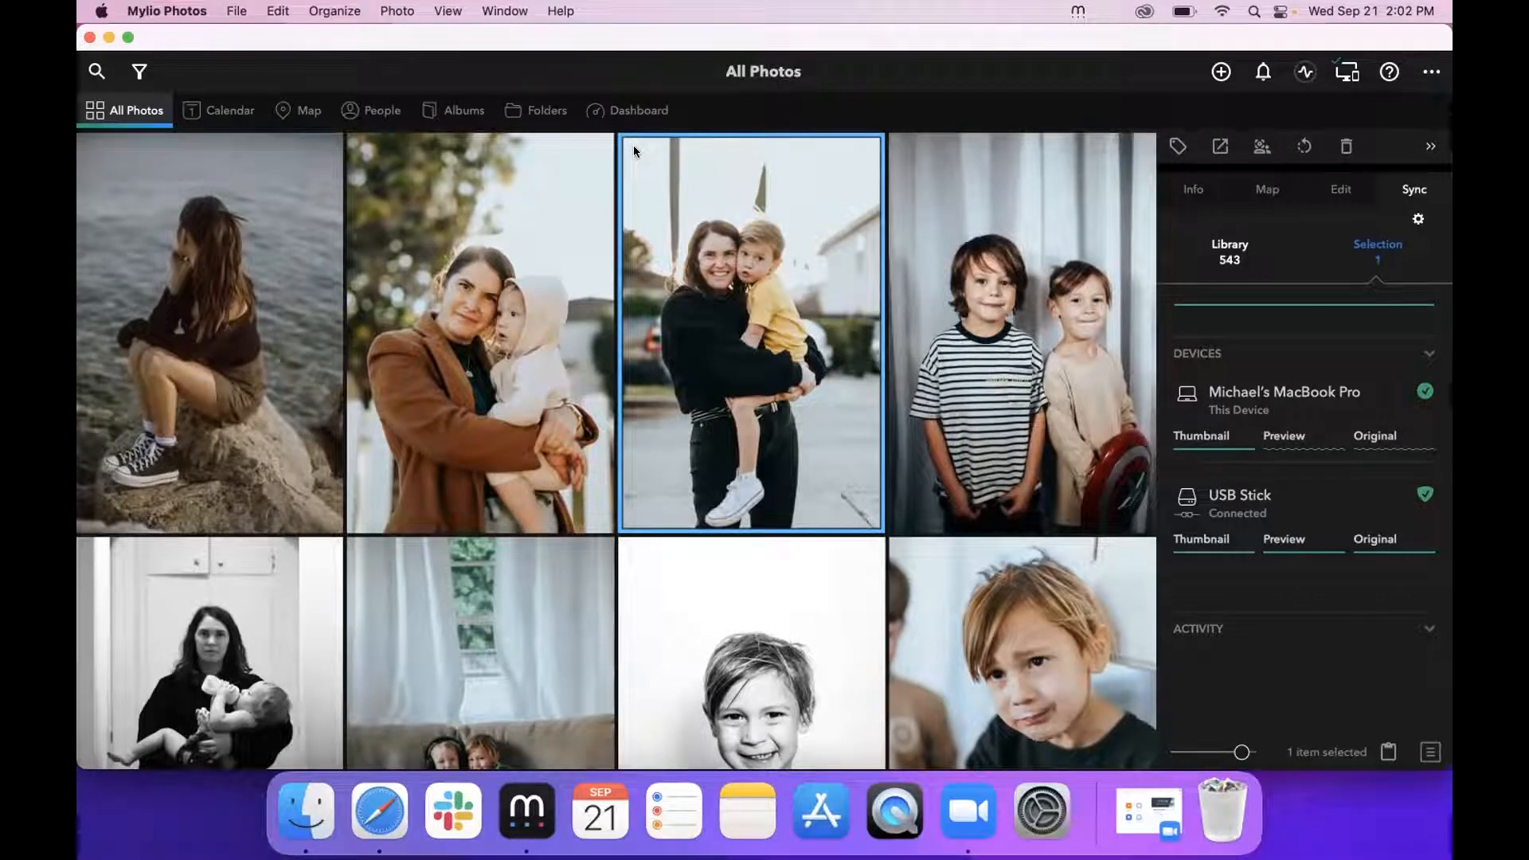
left_click(620, 116)
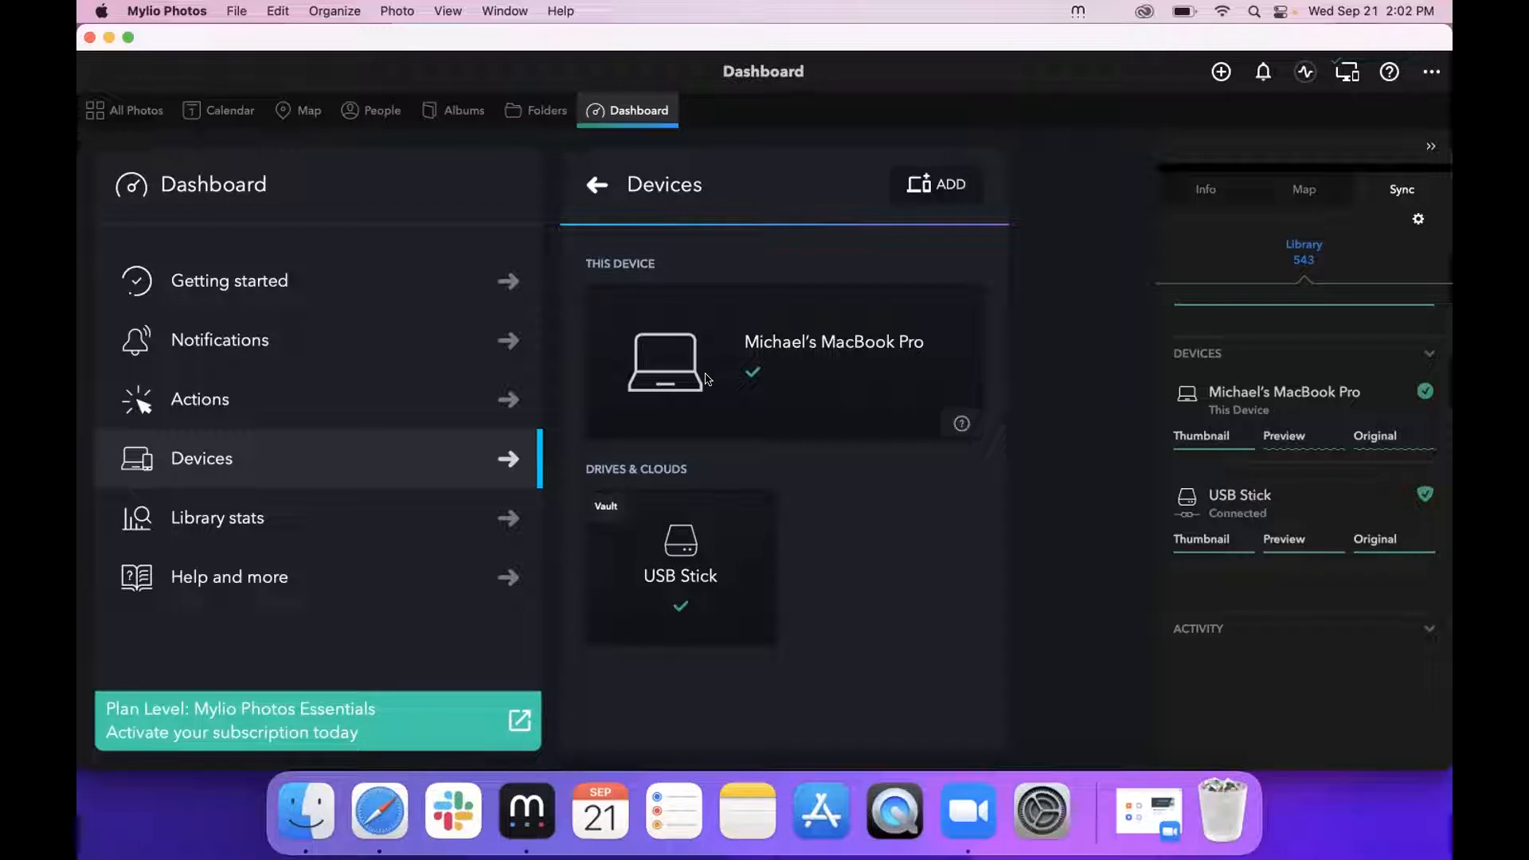
left_click(134, 110)
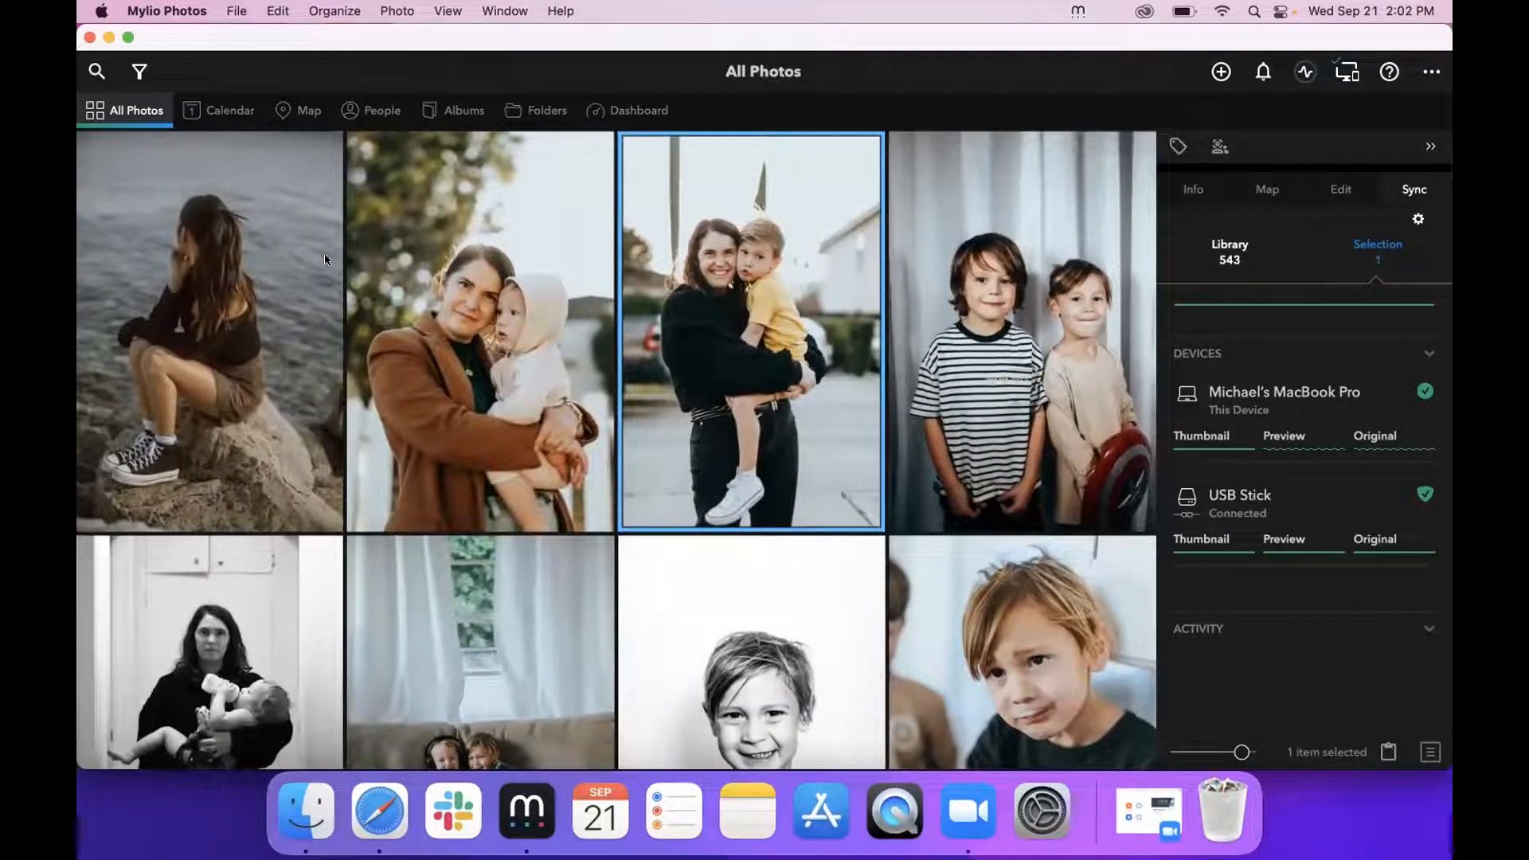
- Review the dashboard's device list and the details of the MacBook Pro, and return to the device list
left_click(629, 109)
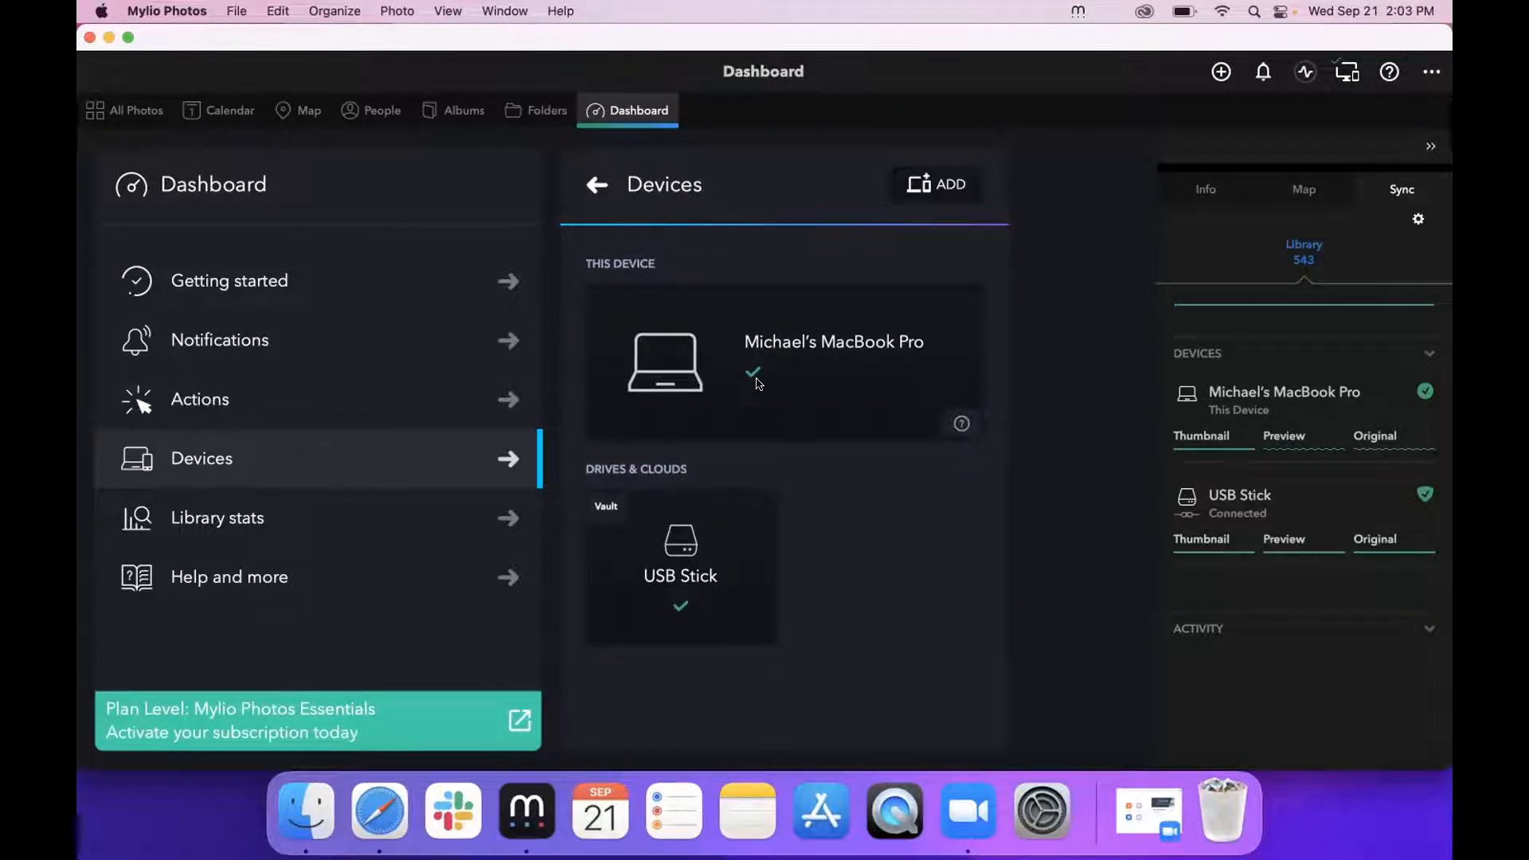
left_click(610, 109)
left_click(353, 466)
left_click(743, 348)
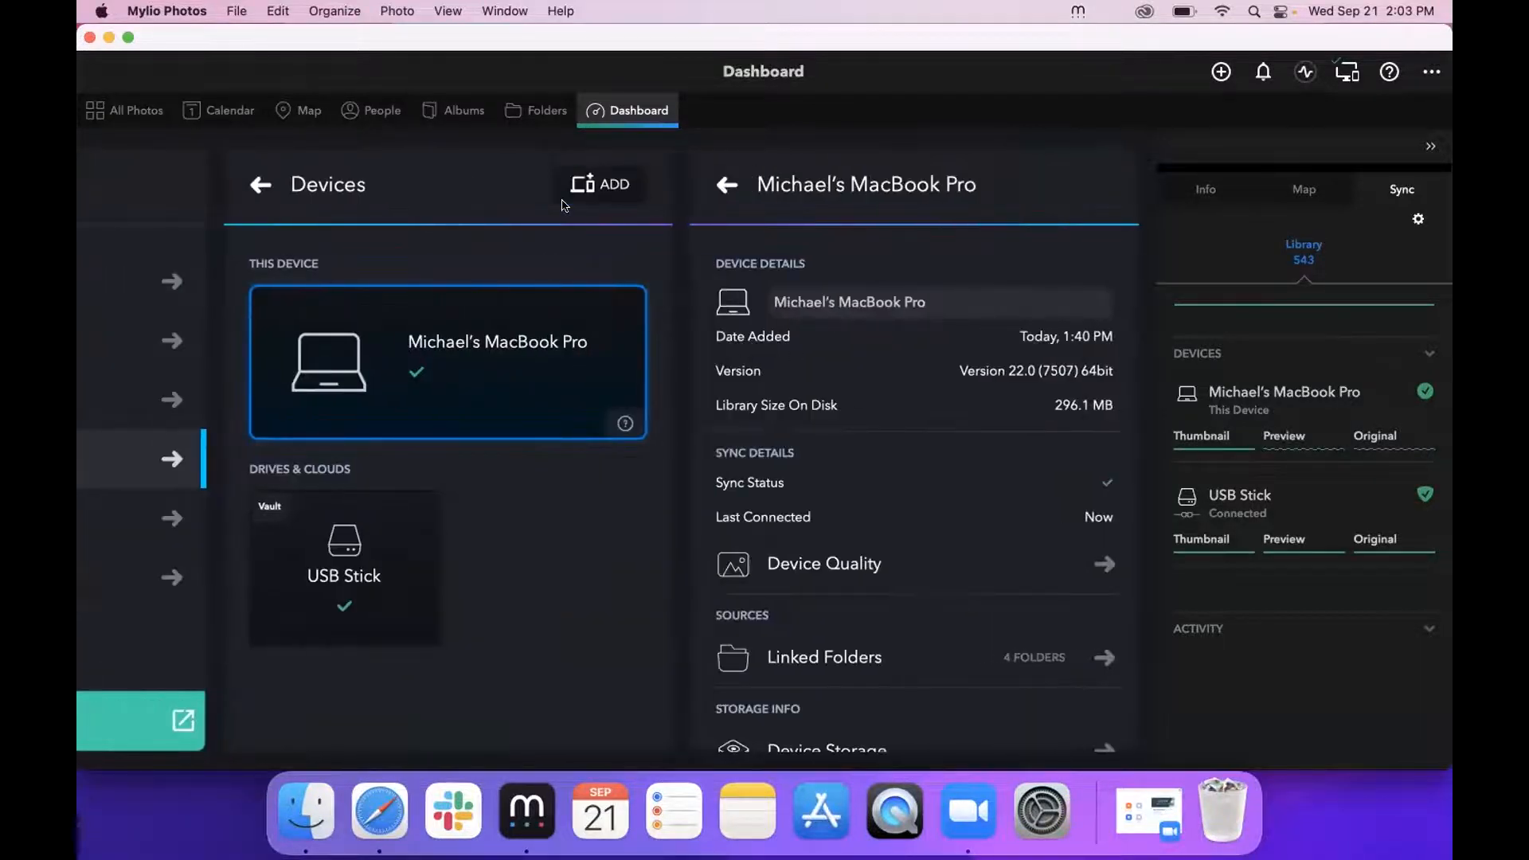
left_click(727, 185)
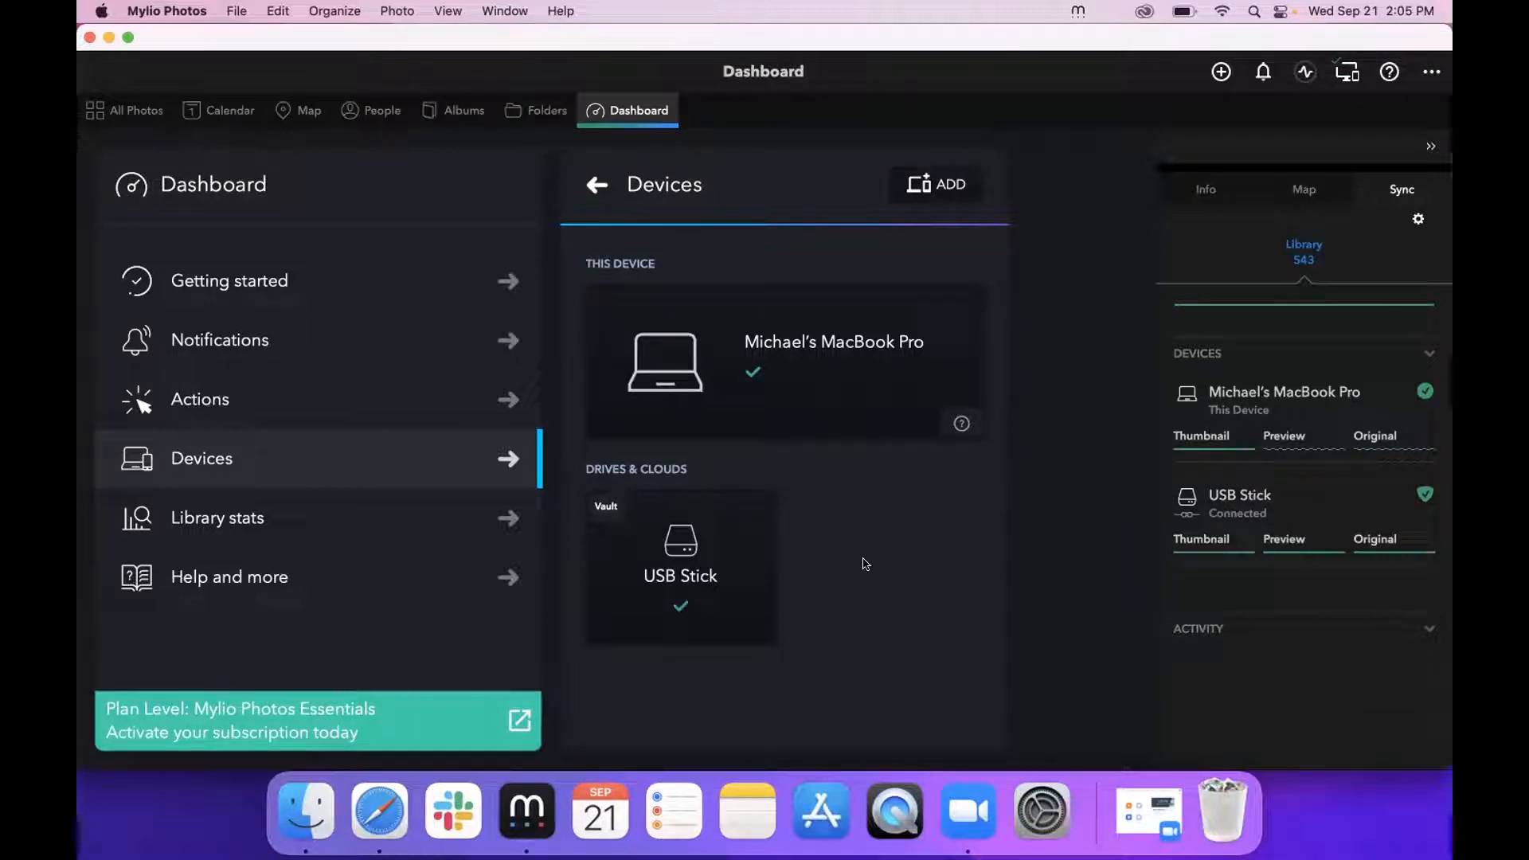
scroll(866, 565, "down", 1)
scroll(864, 406, "down", 1)
scroll(775, 405, "down", 1)
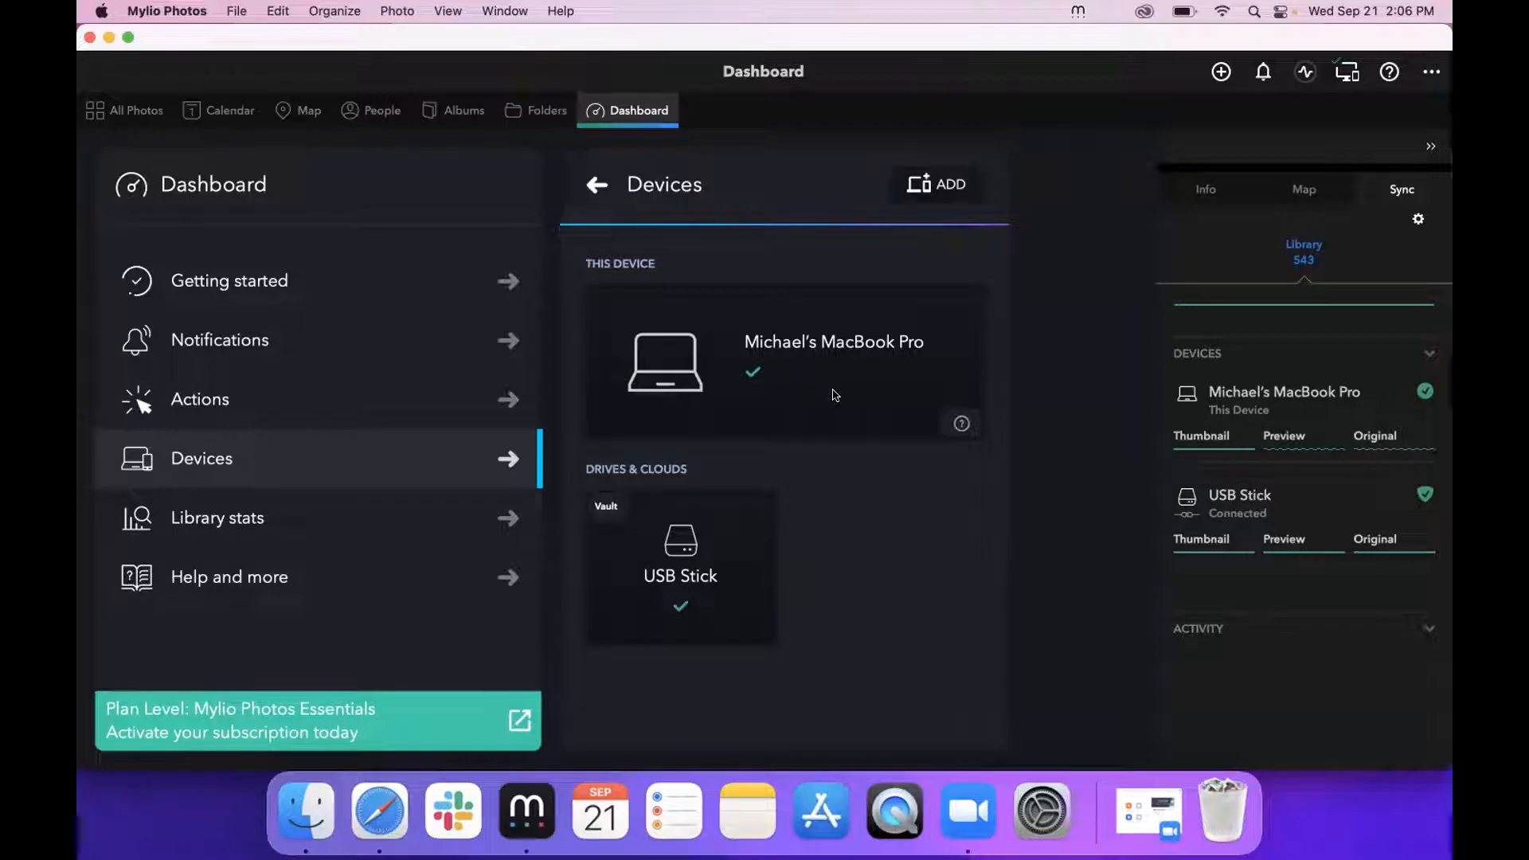
- Review the System and Errors notifications and close the notification list
left_click(1264, 73)
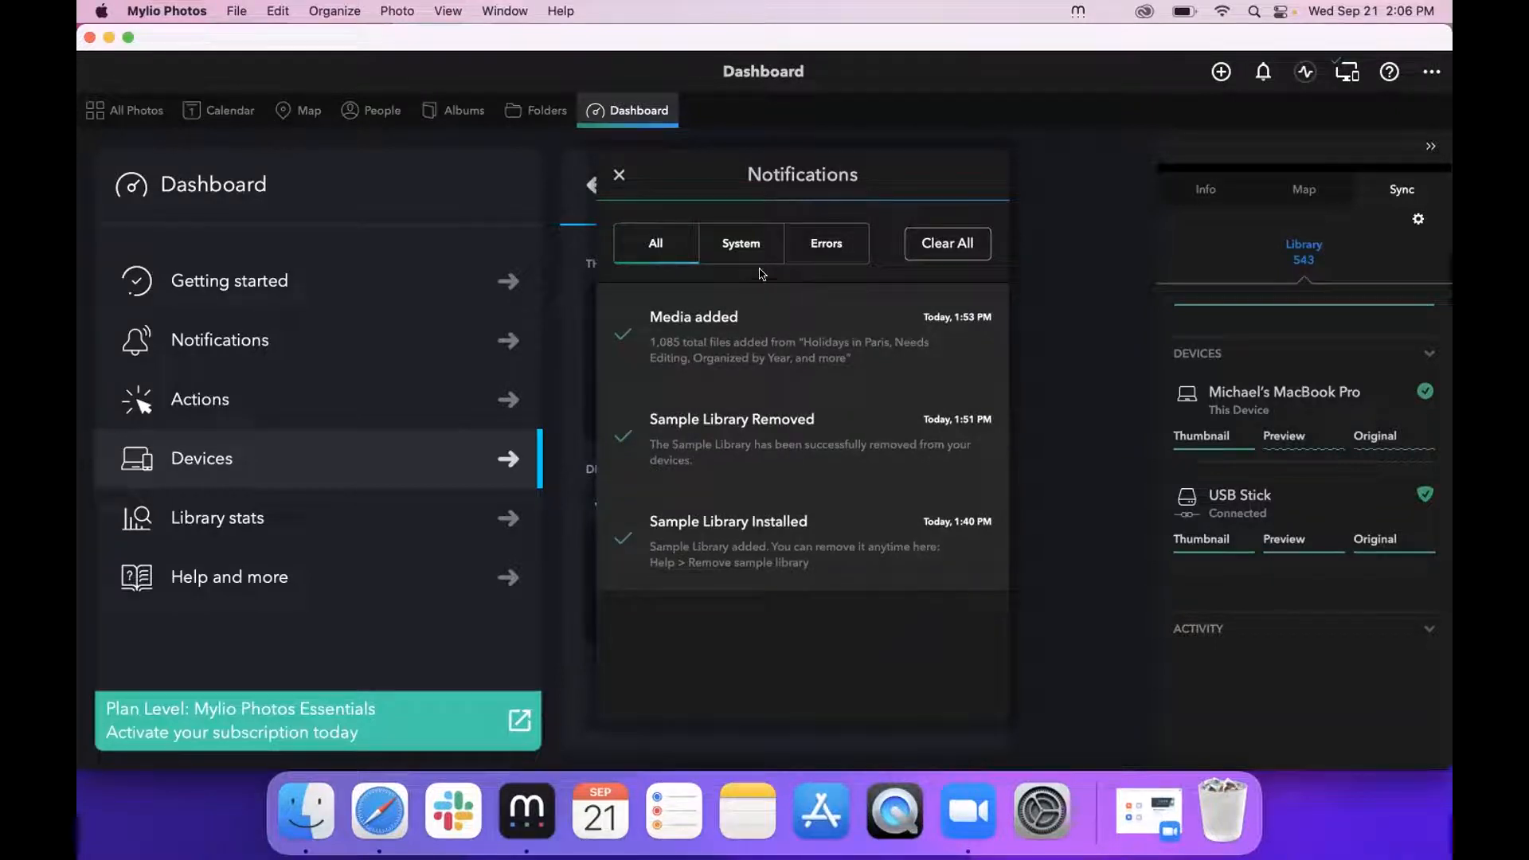
left_click(741, 246)
left_click(830, 251)
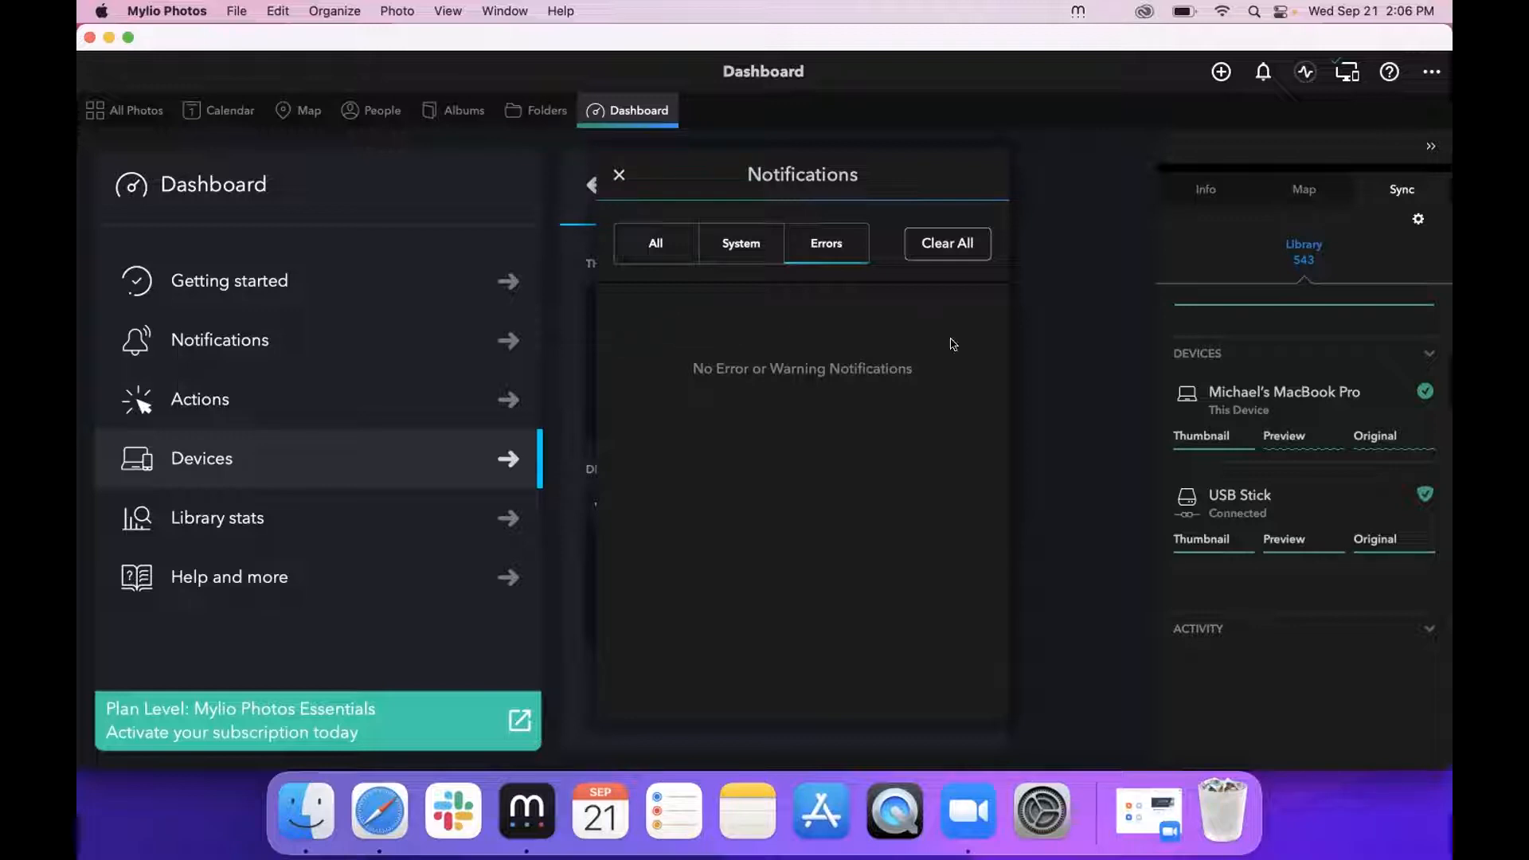
left_click(615, 174)
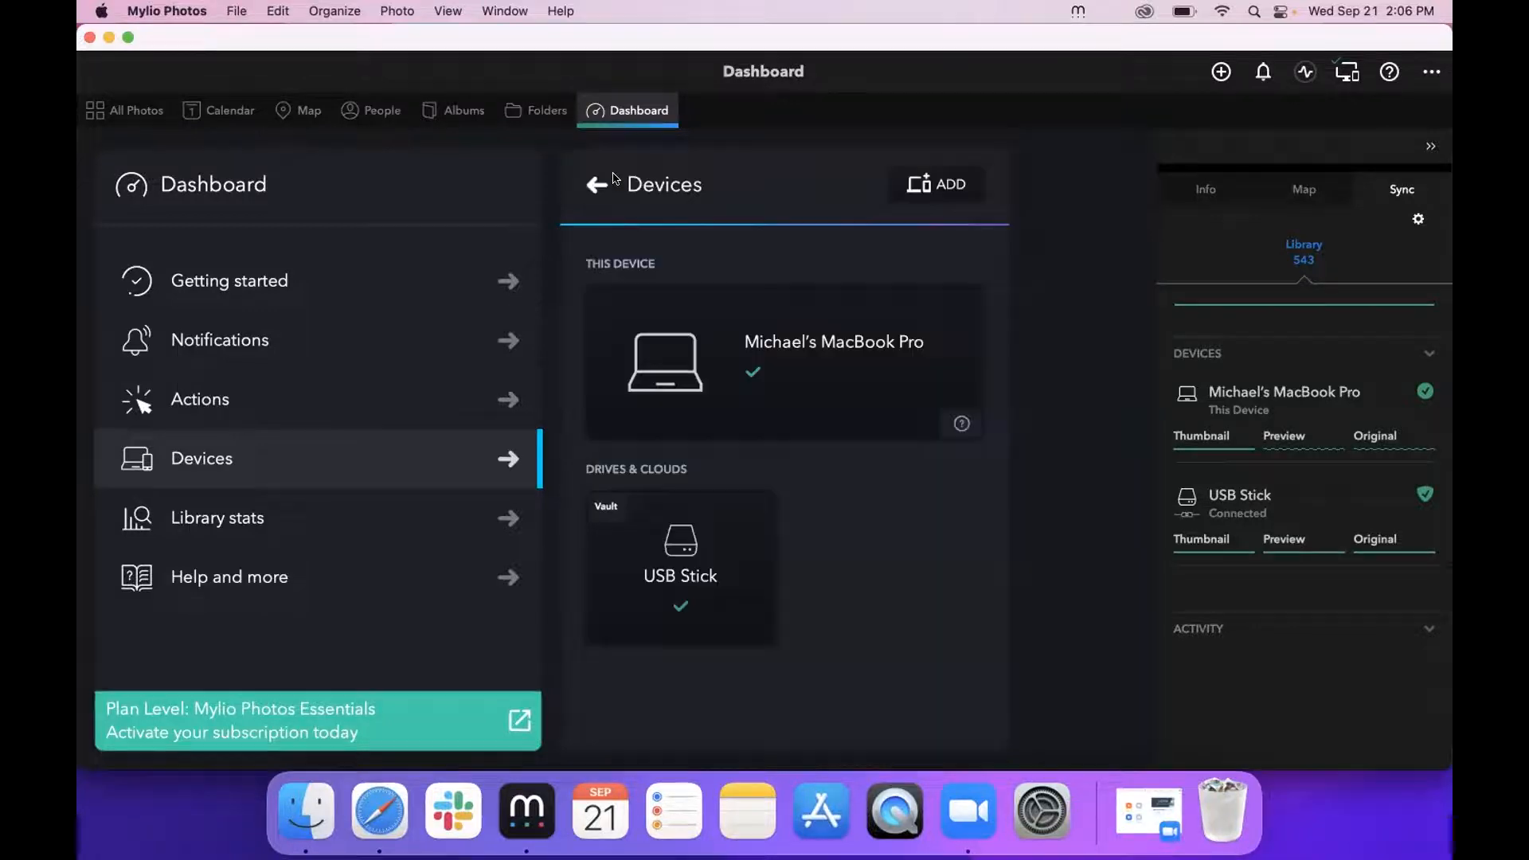
left_click(757, 353)
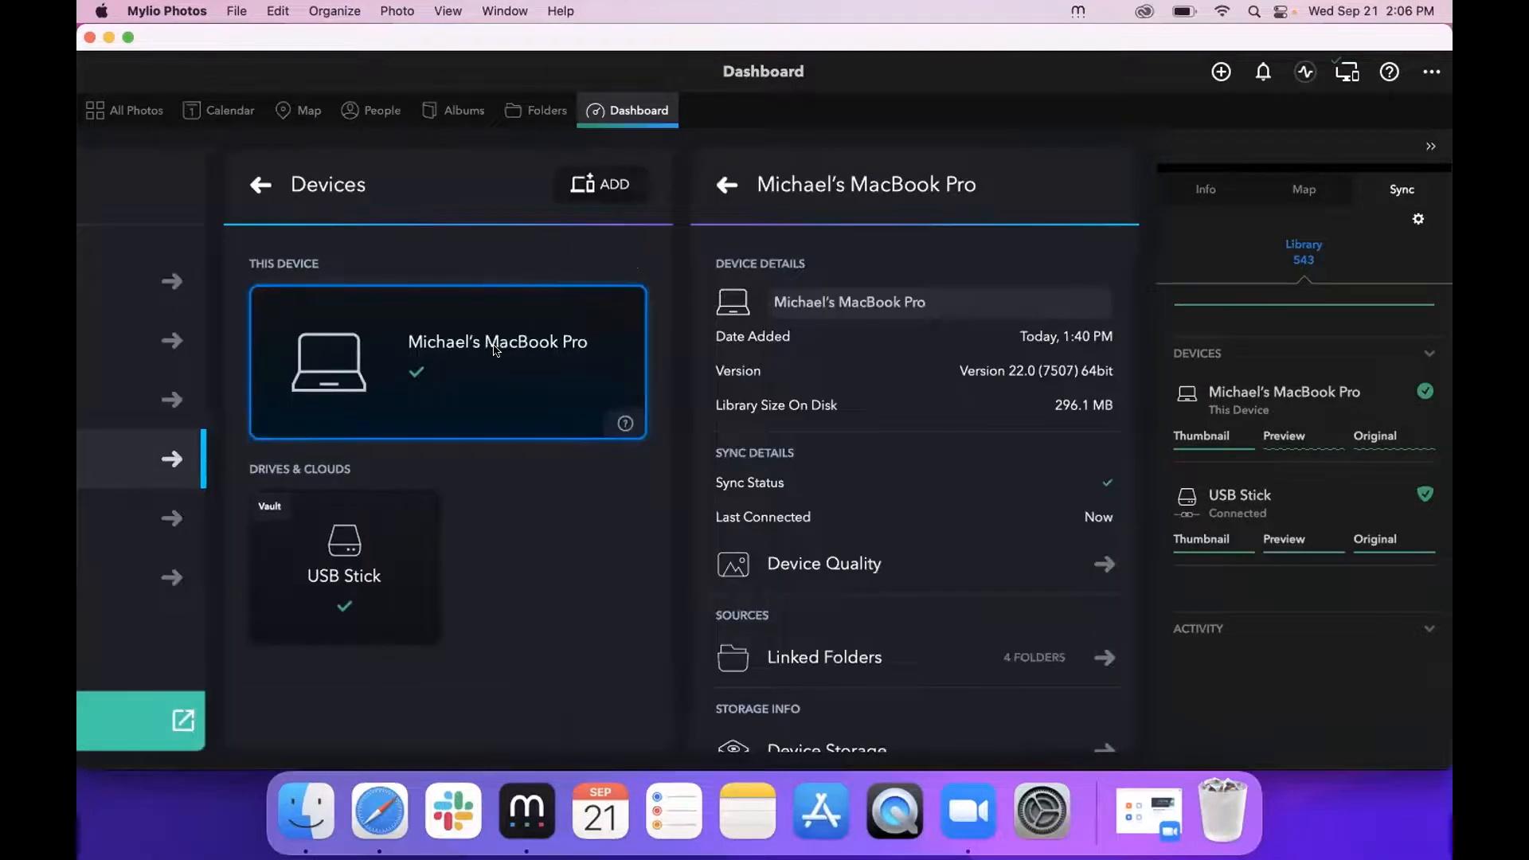
scroll(908, 395, "down", 5)
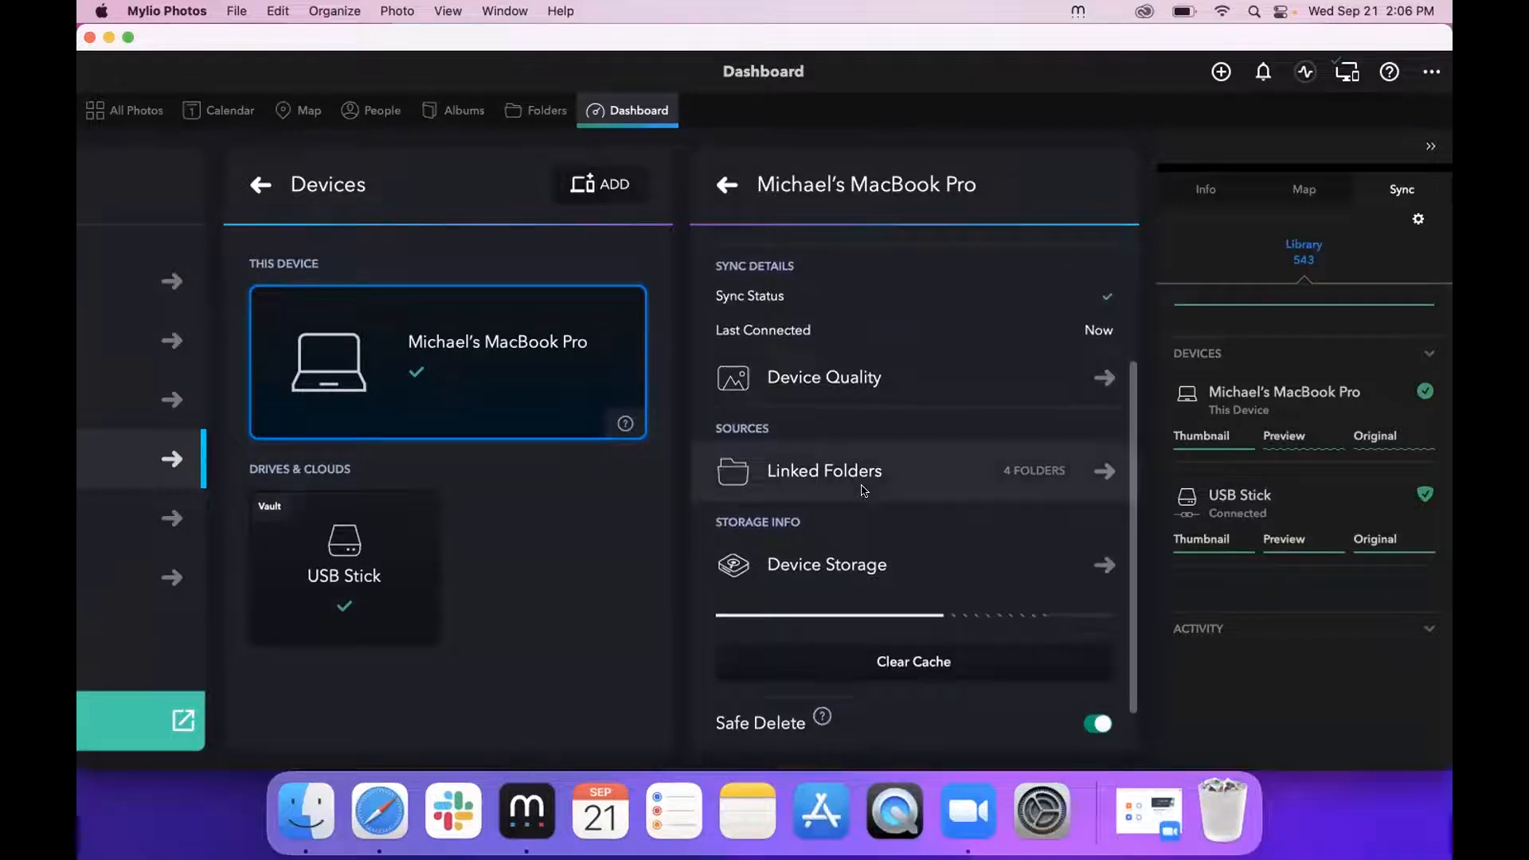
left_click(809, 567)
scroll(875, 434, "down", 1)
scroll(876, 434, "up", 1)
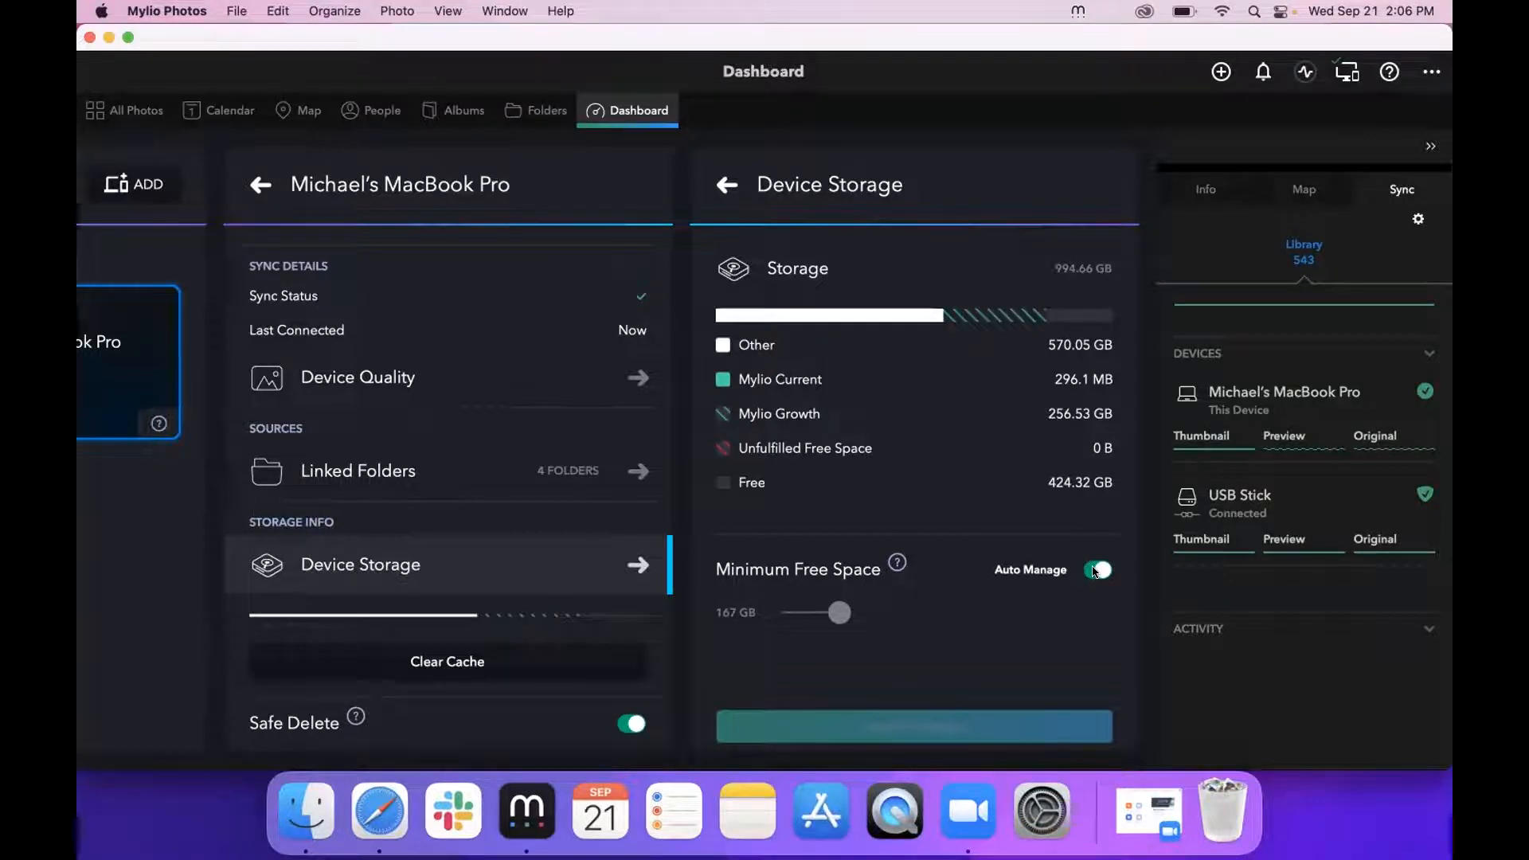
scroll(1096, 572, "down", 1)
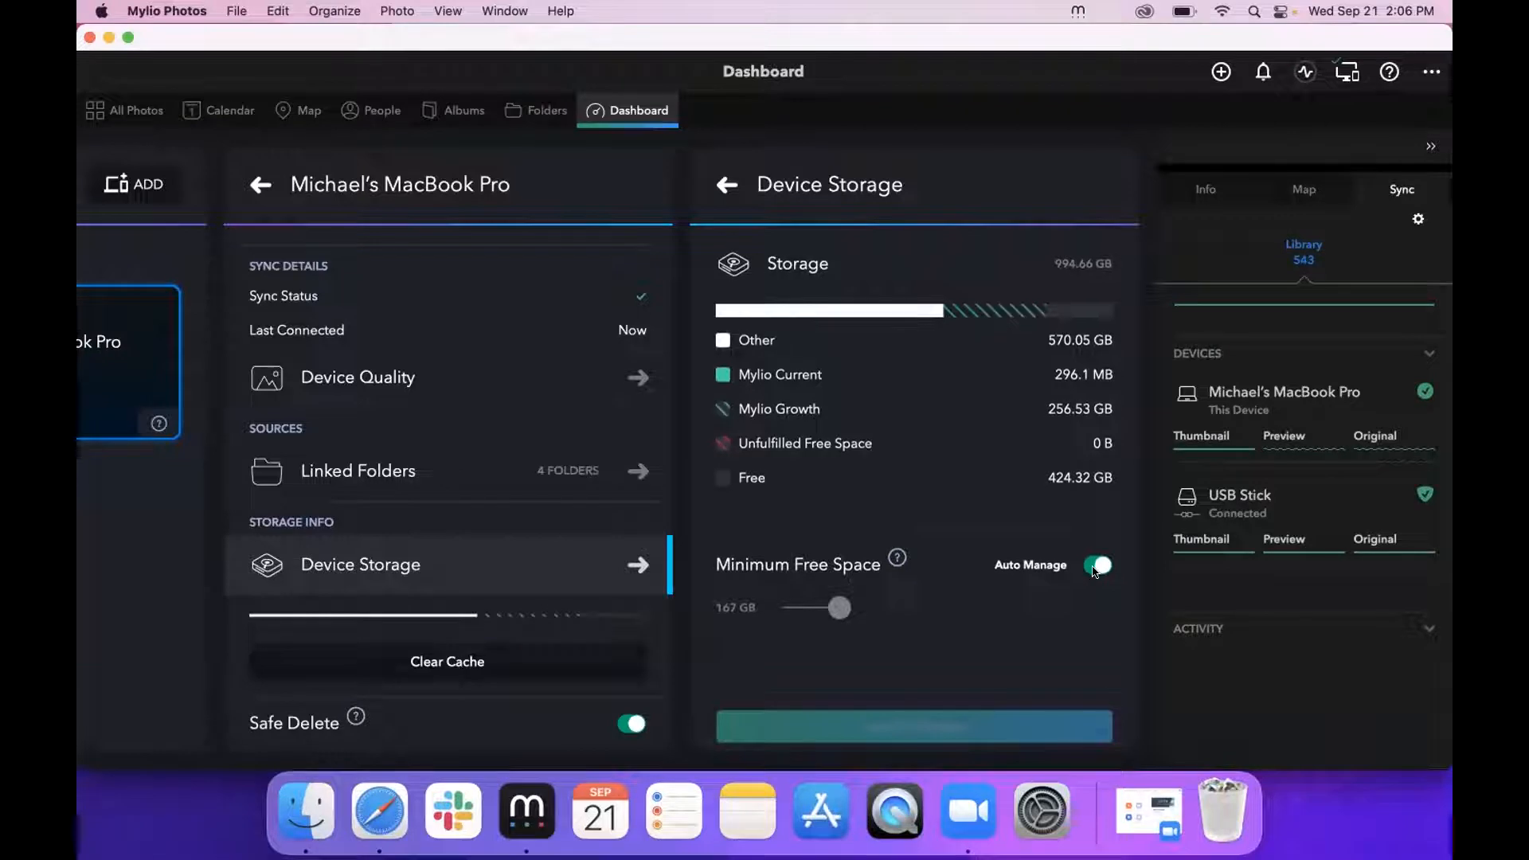
scroll(1096, 571, "up", 1)
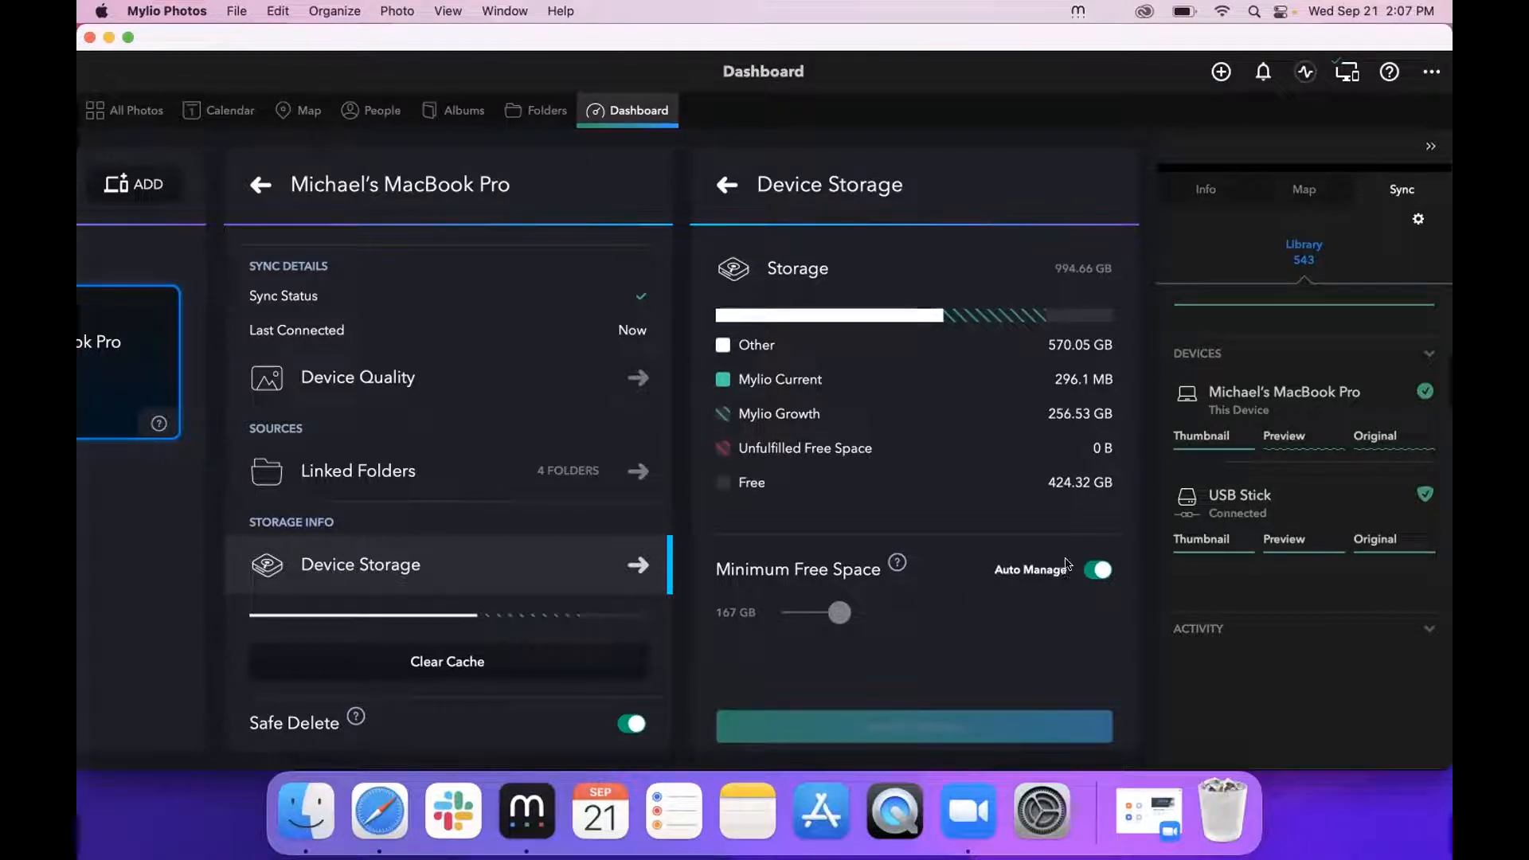
- Turn off Auto Manage, try minimum free space values of 51 GB and 19 GB, and turn Auto Manage back on
left_click(1097, 570)
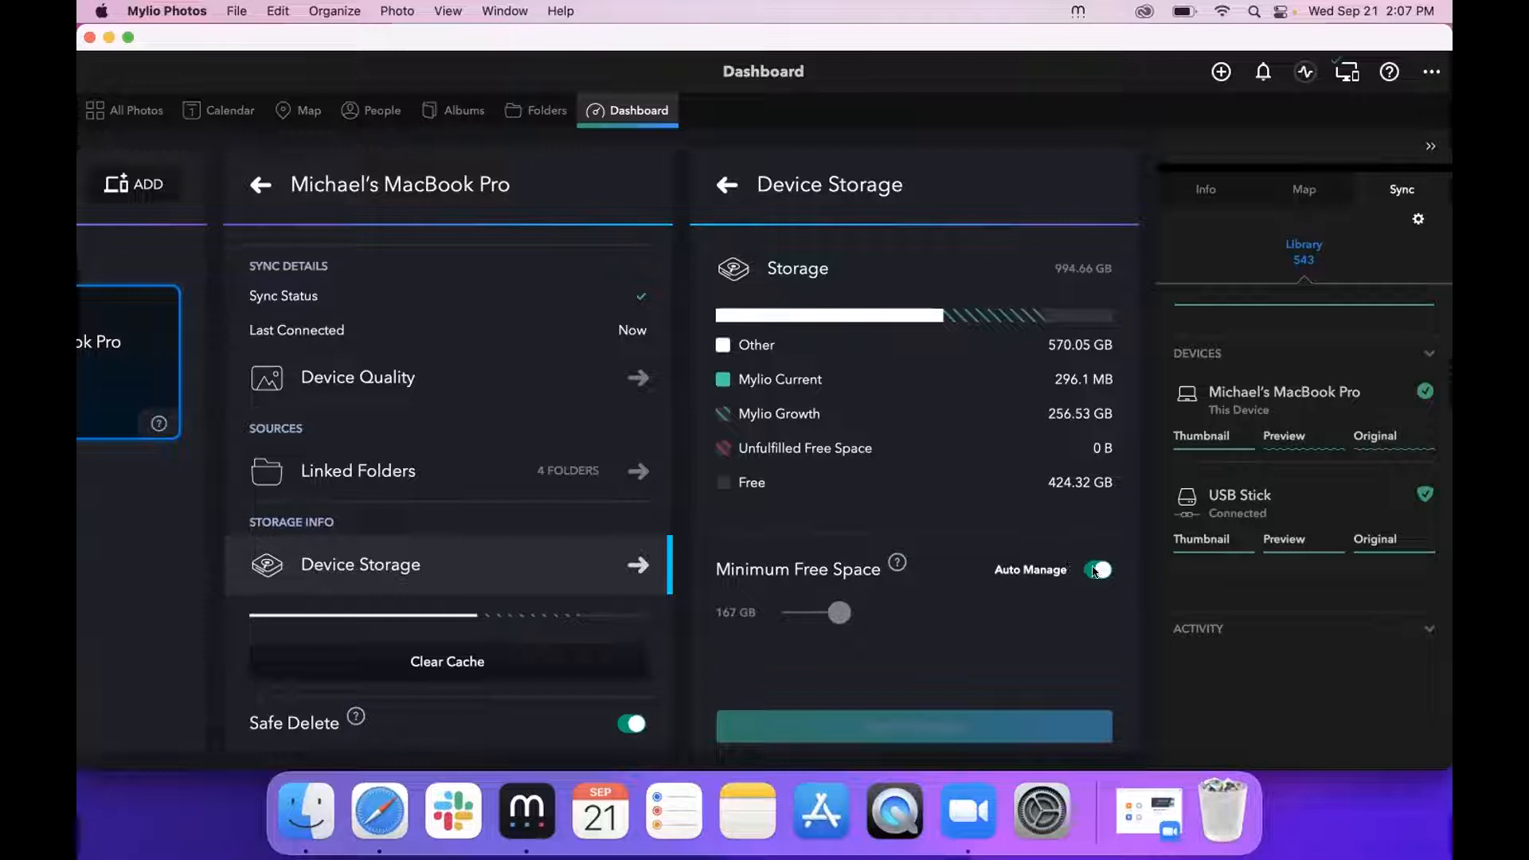
mouse_move(788, 613)
left_mouse_down()
mouse_move(850, 613)
mouse_move(797, 618)
left_mouse_up()
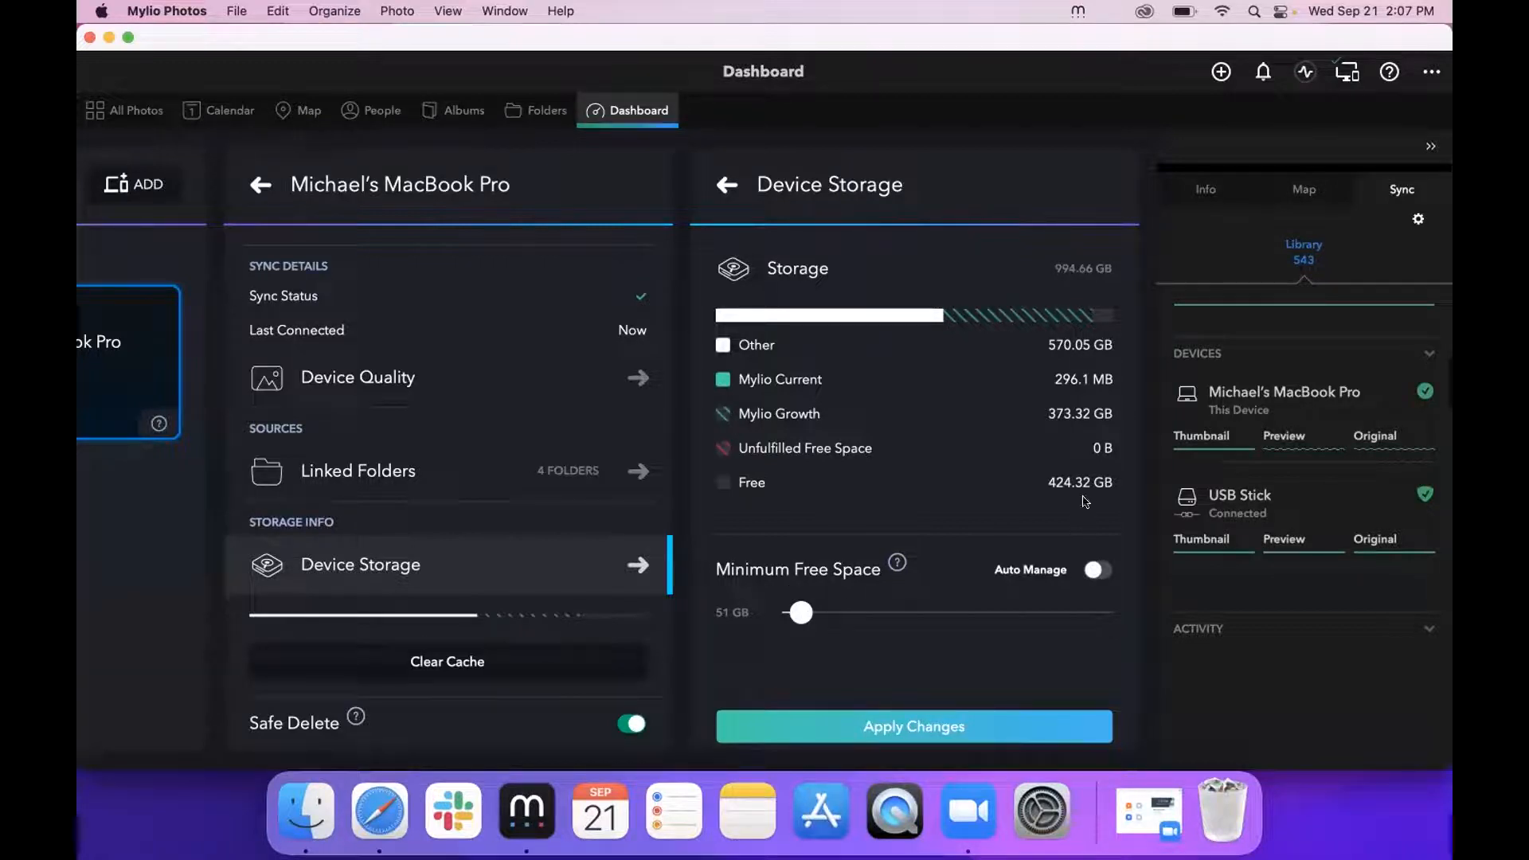
left_click_drag(800, 612, 788, 613)
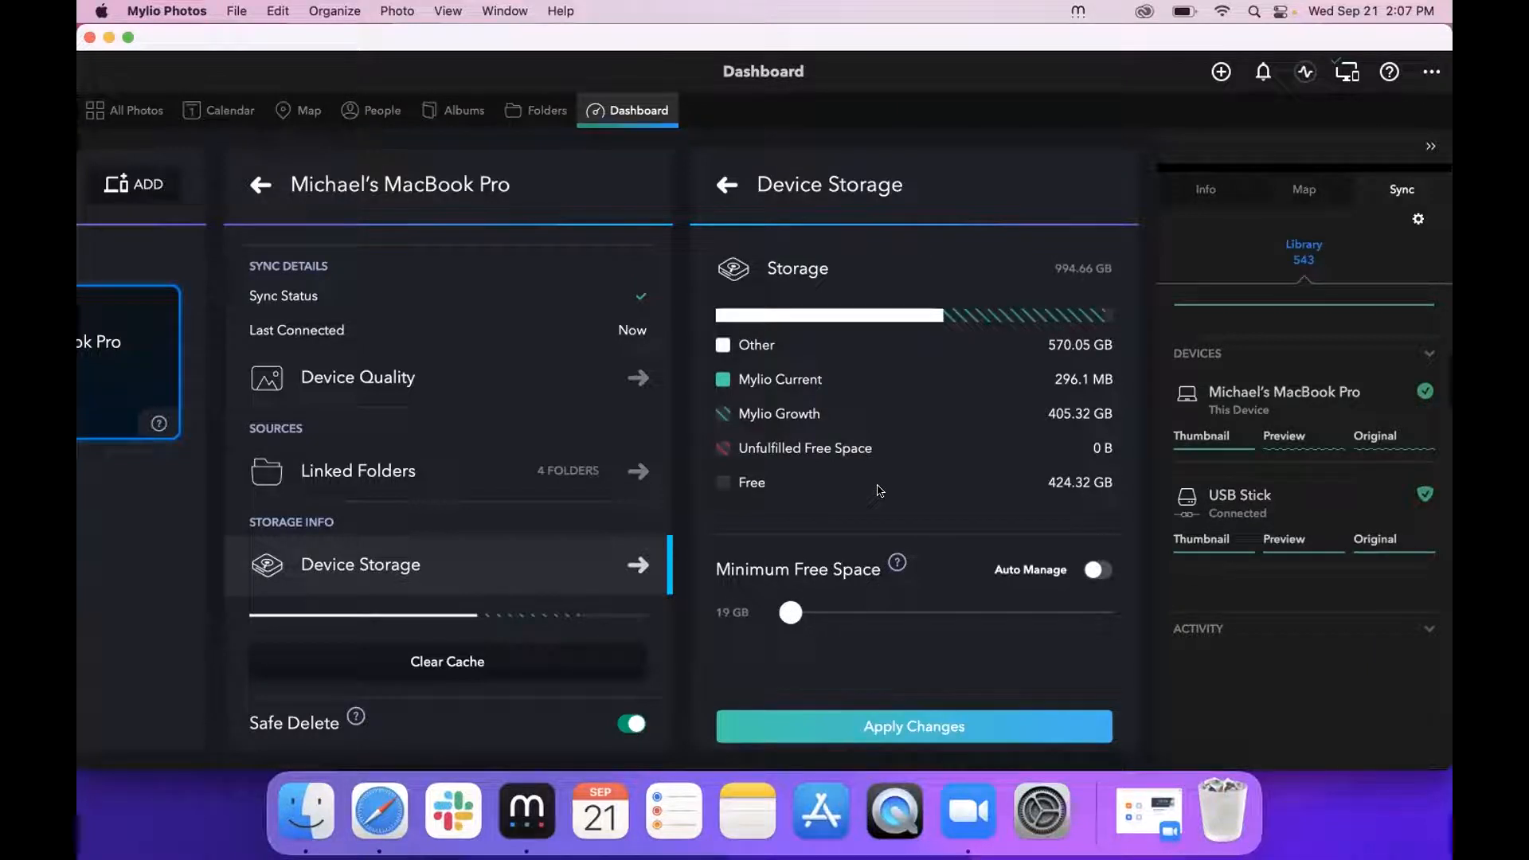
left_click(1093, 569)
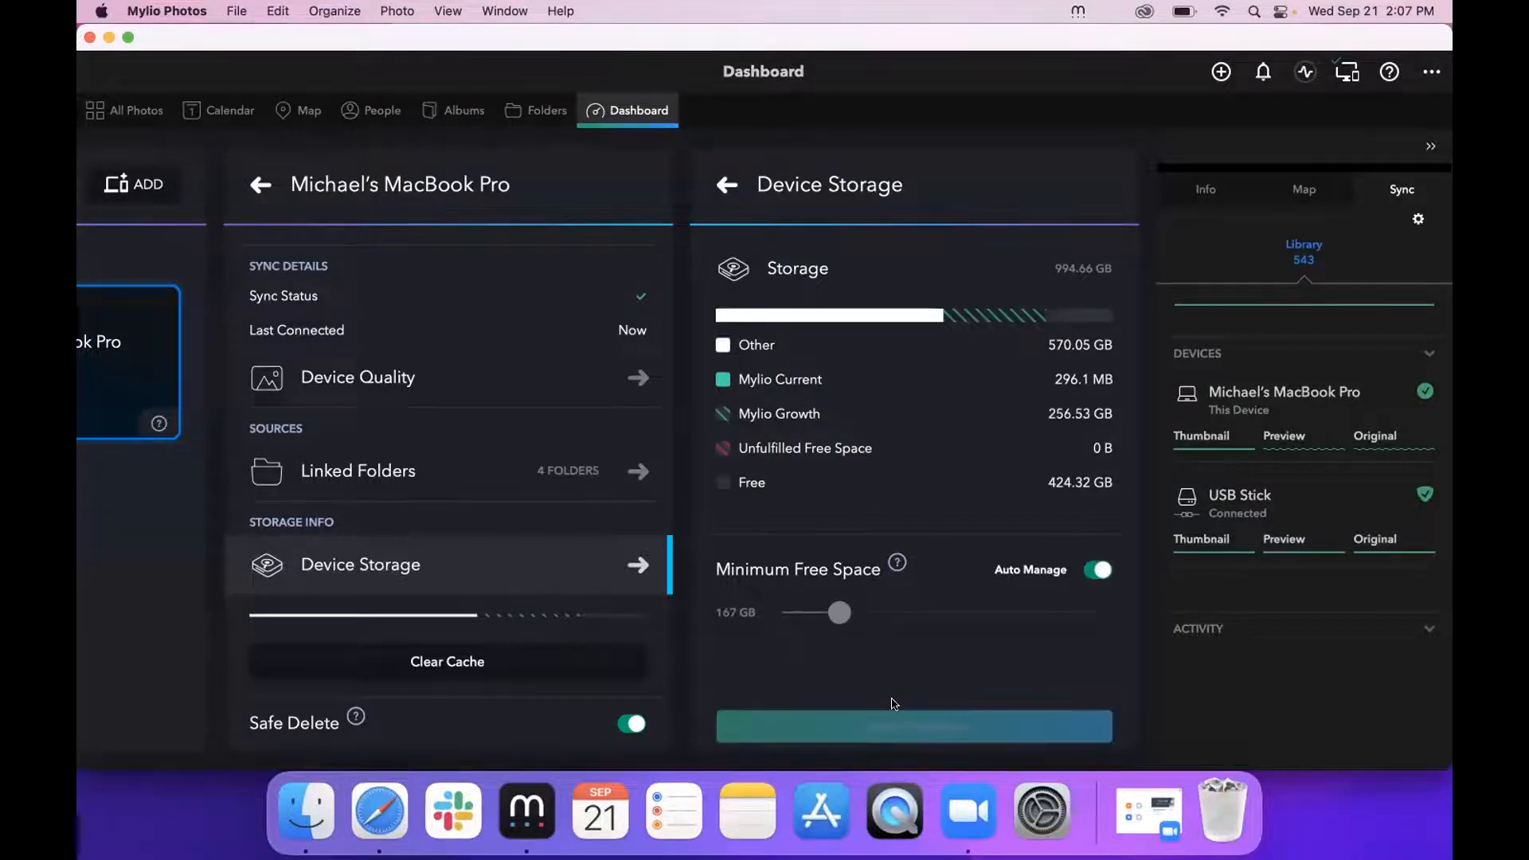
- Leave the device details and show the selected photo's information in the All Photos view
left_click(719, 185)
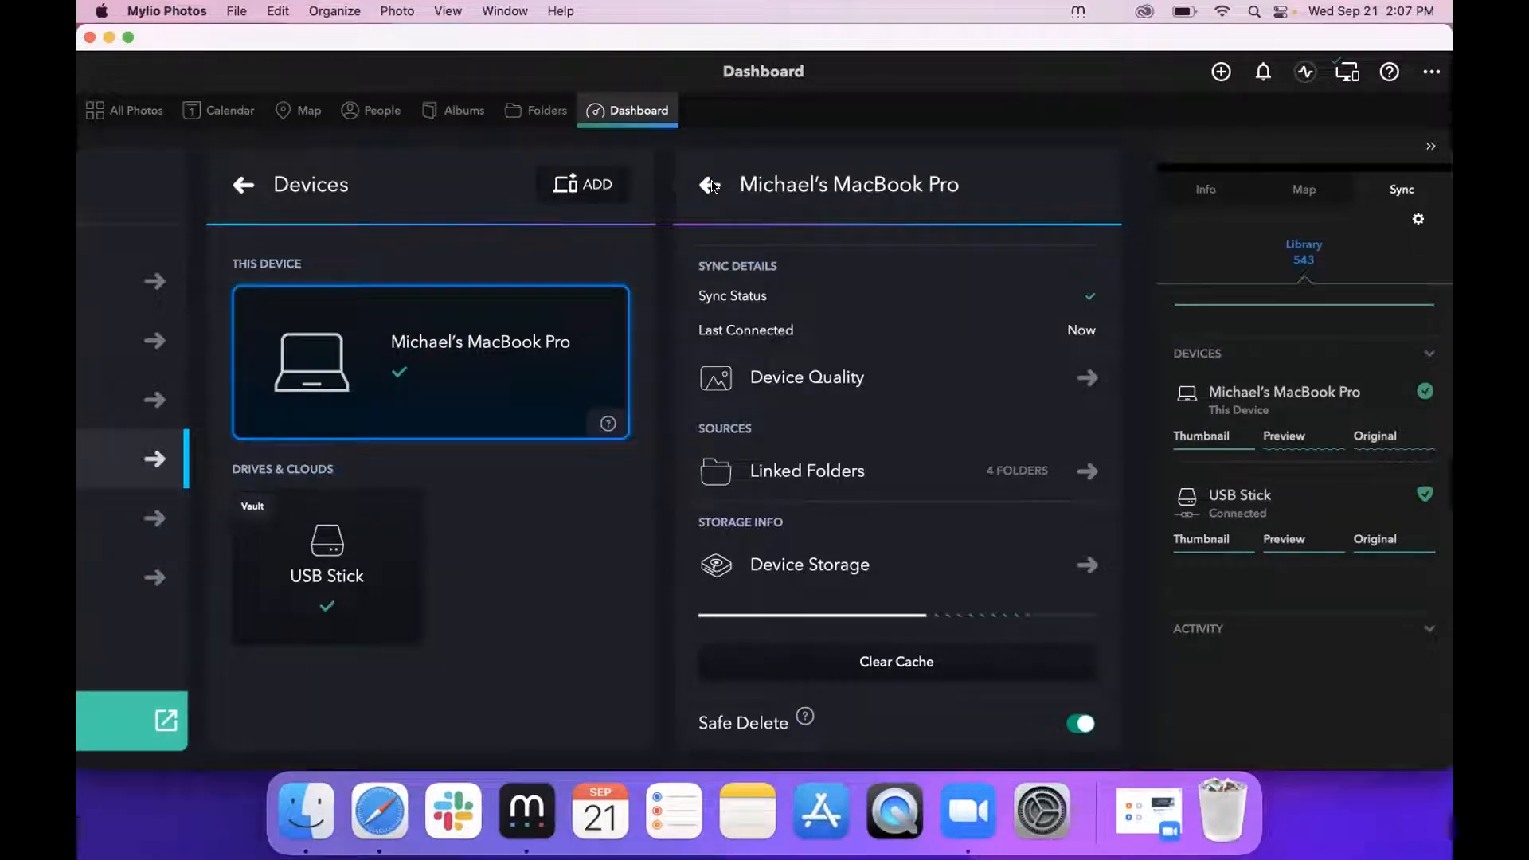
left_click(711, 186)
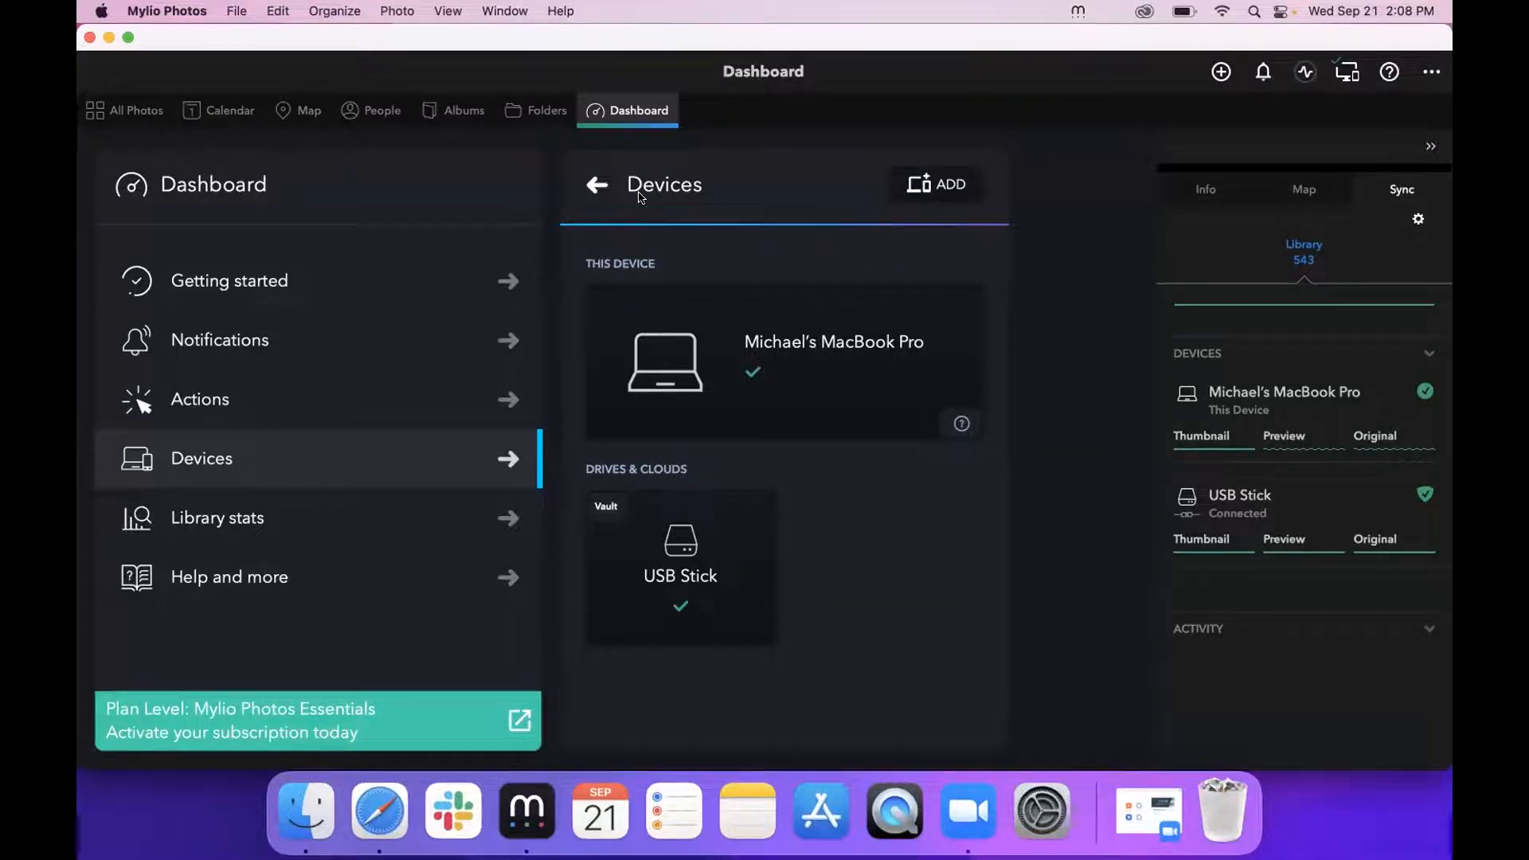
left_click(144, 109)
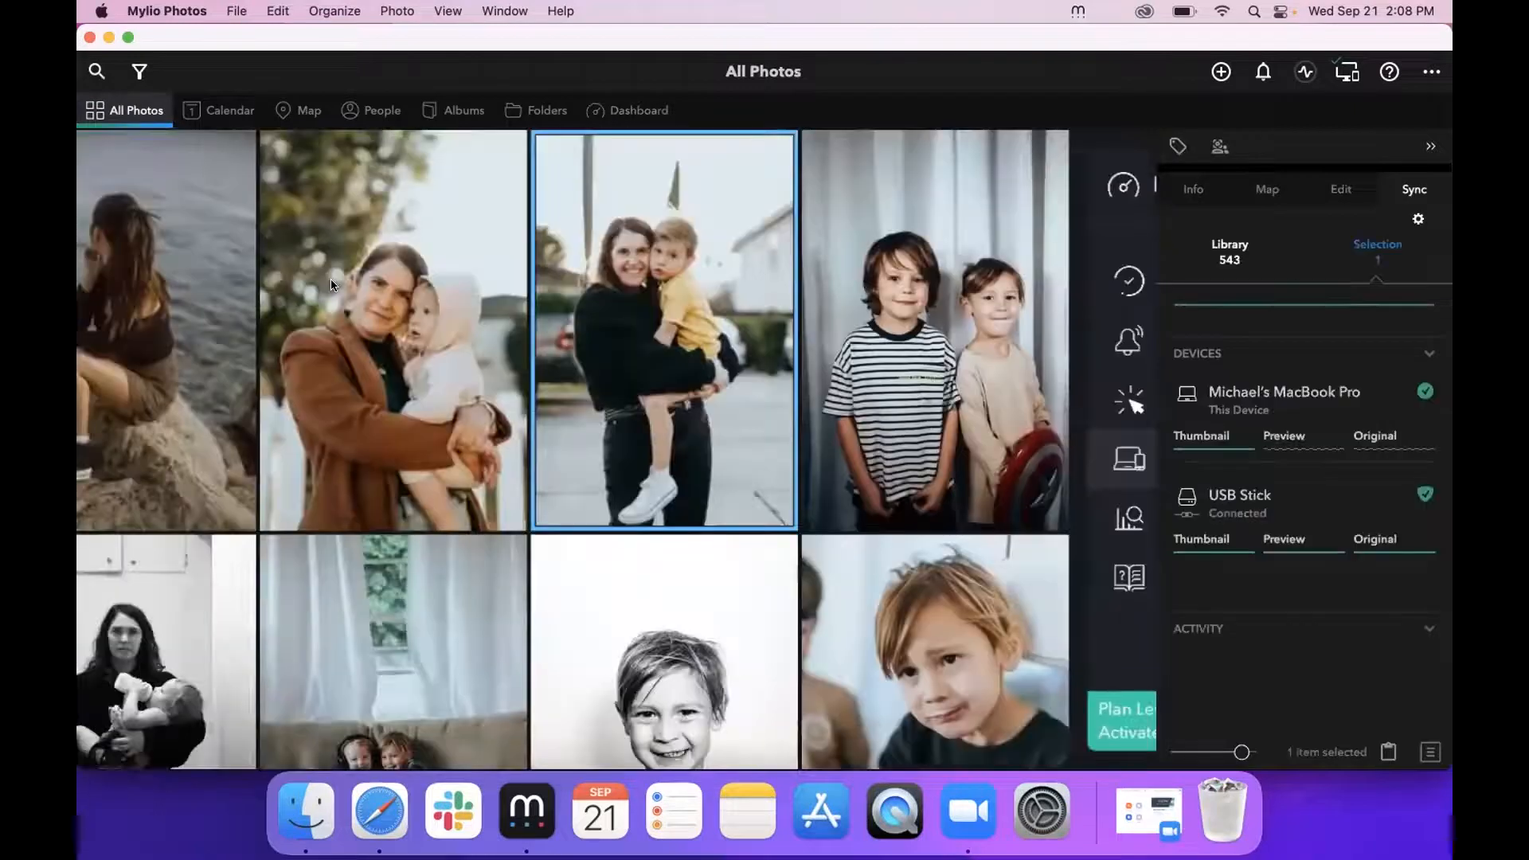
left_click(1200, 191)
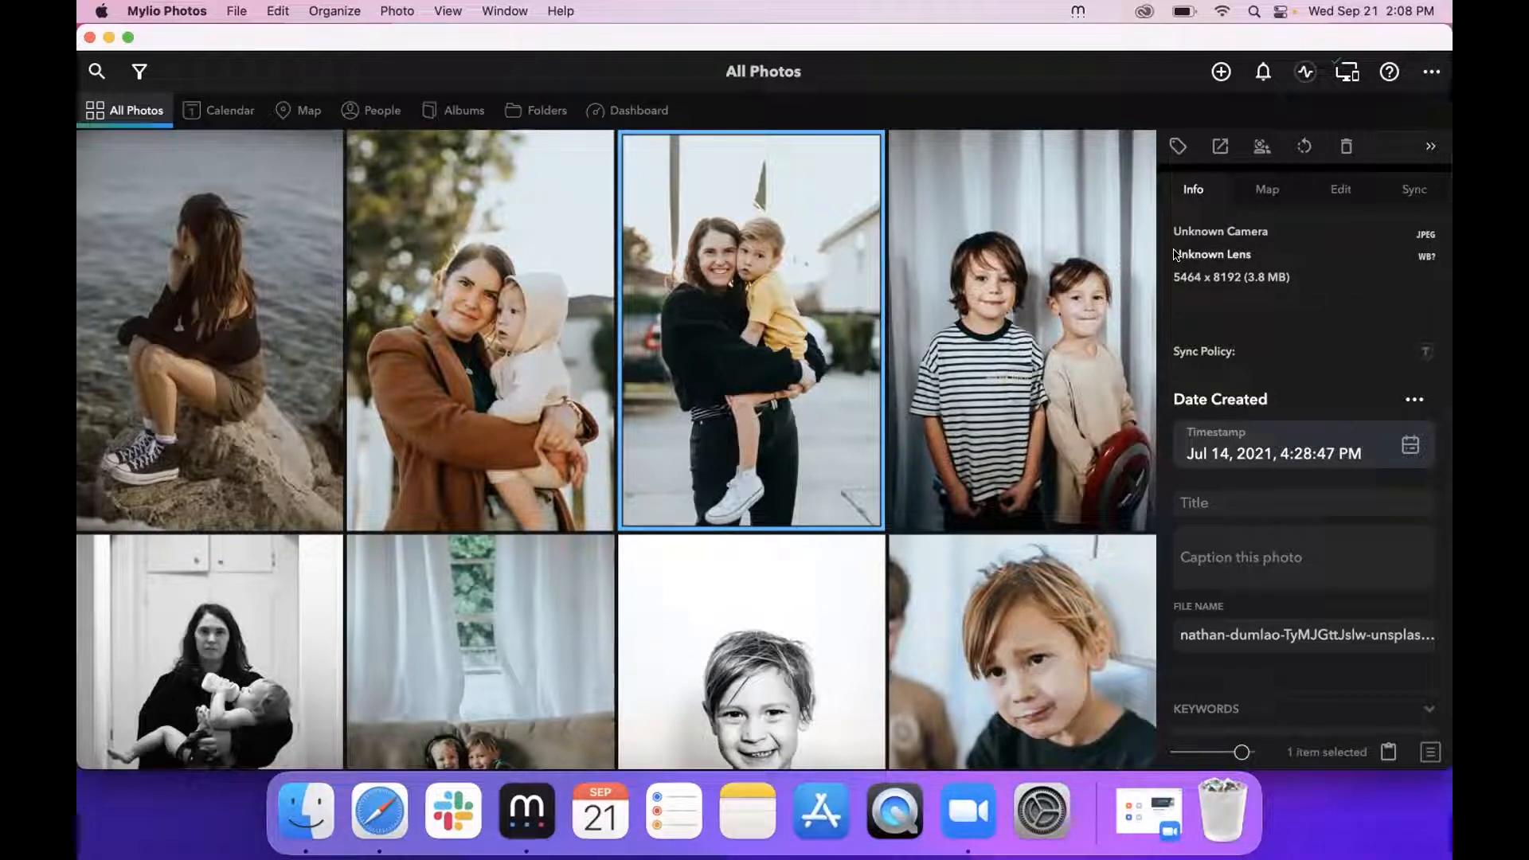
- Try a one-star rating and the red label on the selected photo, remove both and hide the rating options
left_click(1179, 147)
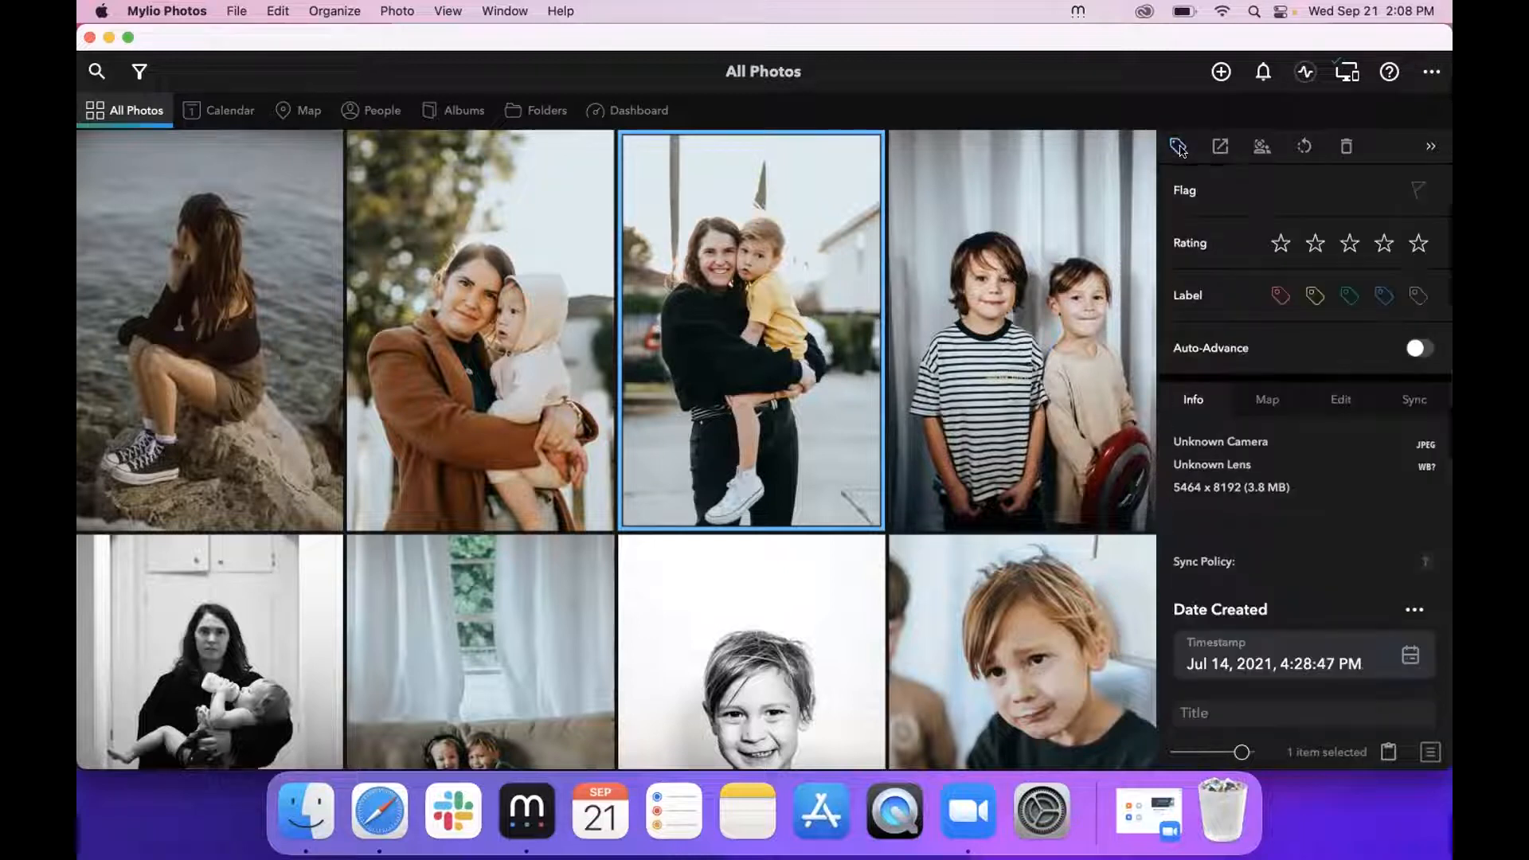
left_click(1281, 245)
left_click(1277, 294)
left_click(1277, 294)
left_click(1280, 247)
left_click(1281, 244)
left_click(1281, 243)
left_click(1179, 147)
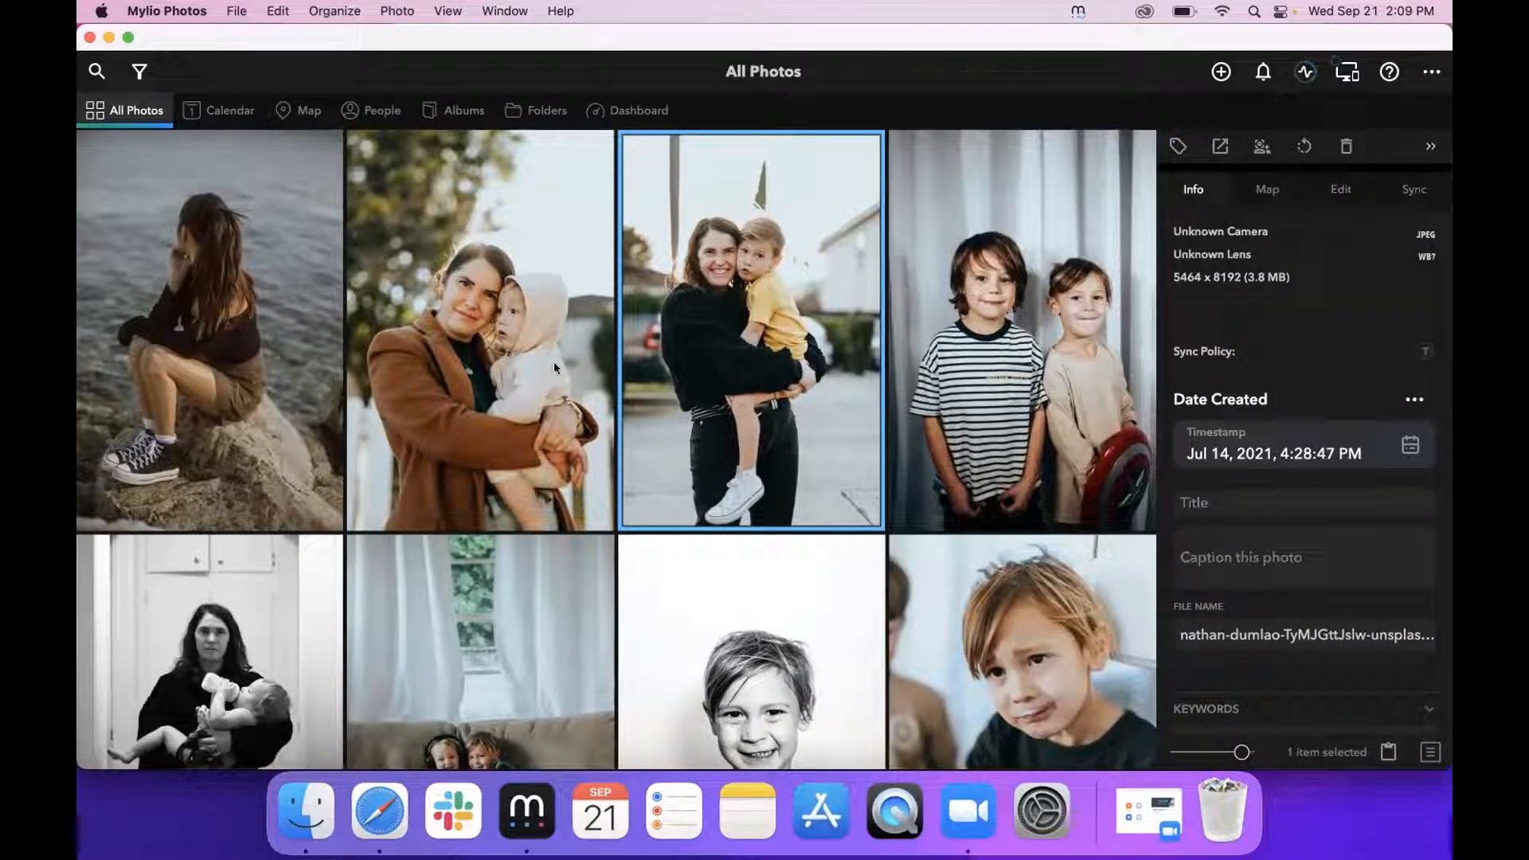
- Place the selected photo of the woman carrying the boy on the clipboard
scroll(687, 279, "down", 1)
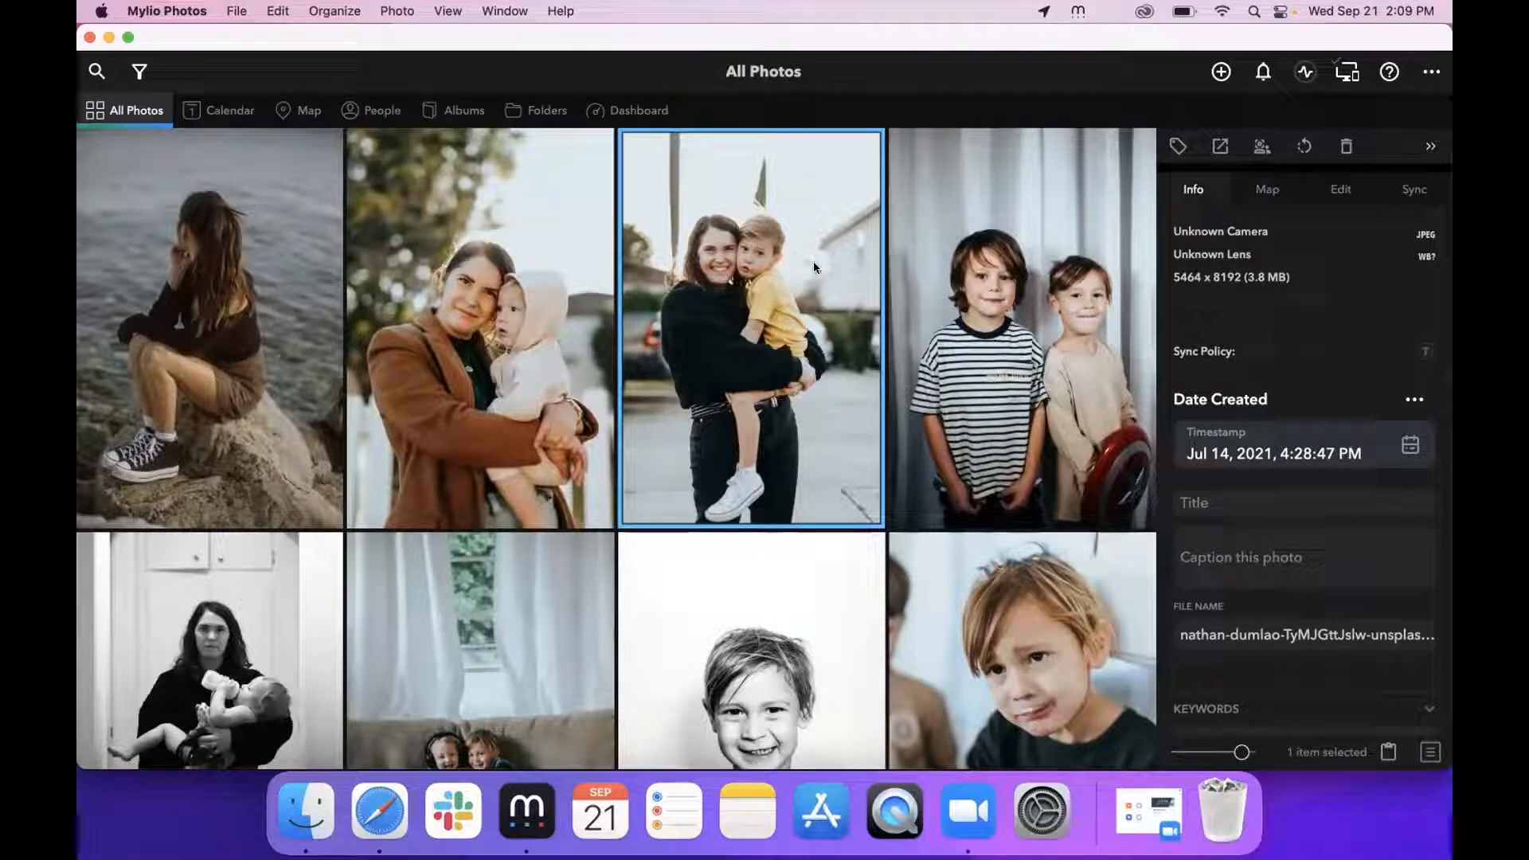
left_click_drag(805, 237, 717, 727)
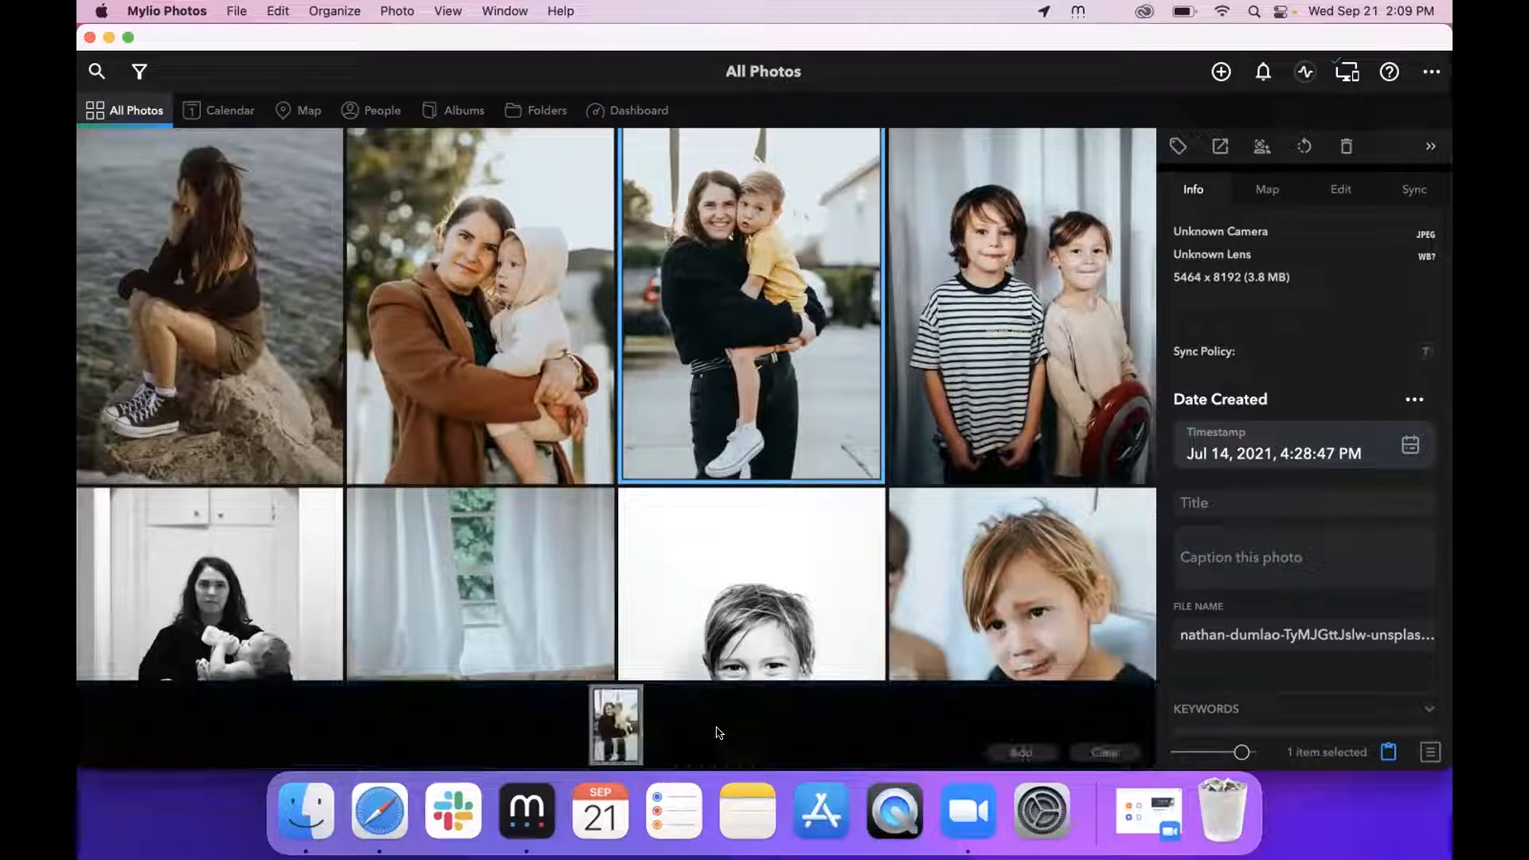
left_click(615, 725)
left_click(680, 725)
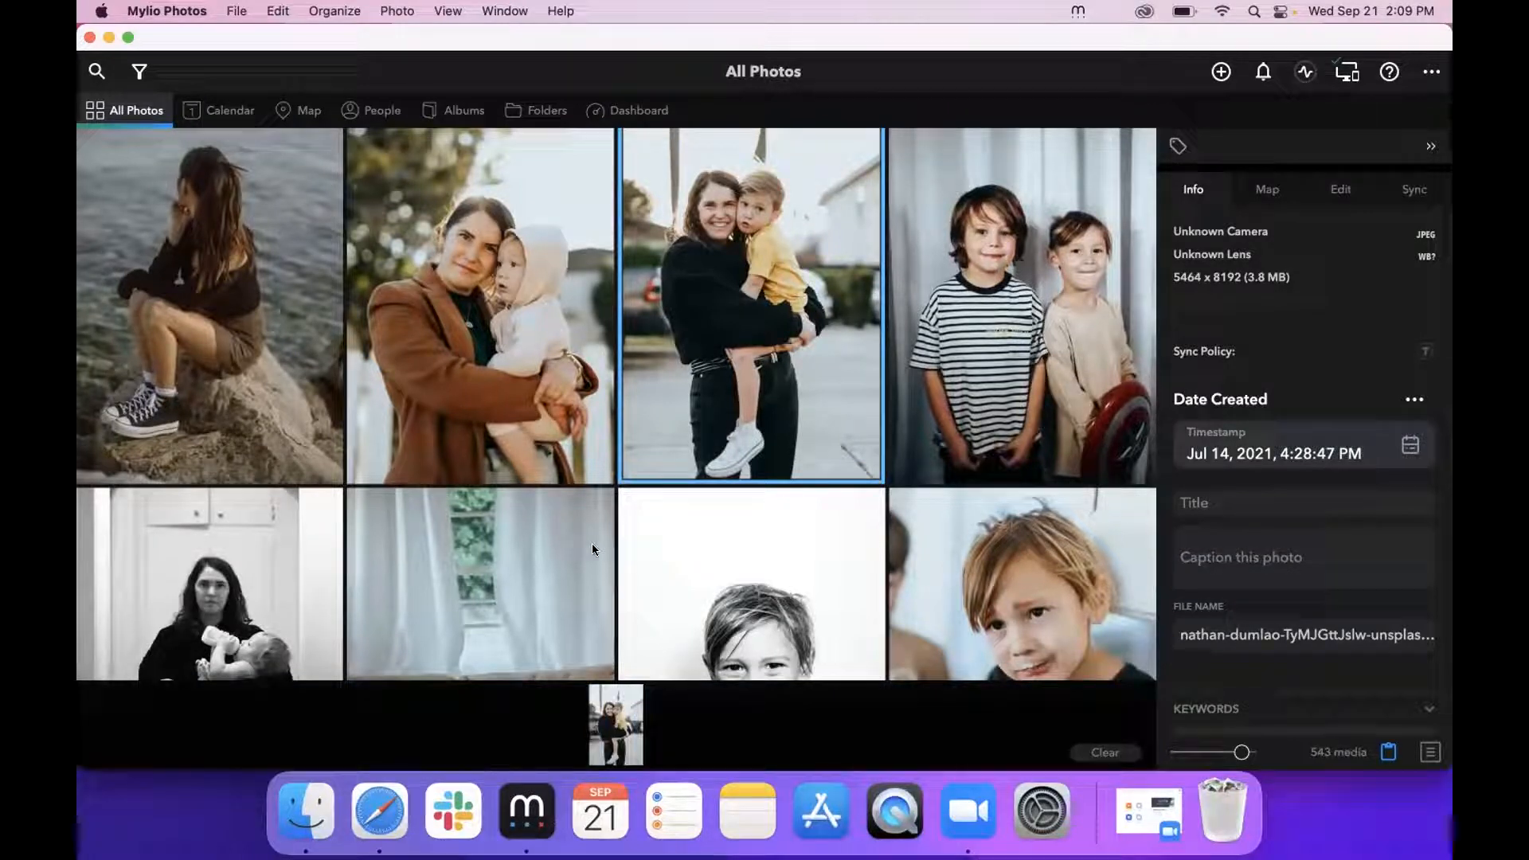
- Move the photo from the clipboard to the Holidays in Paris folder inside Mylio Pictures
left_click(440, 118)
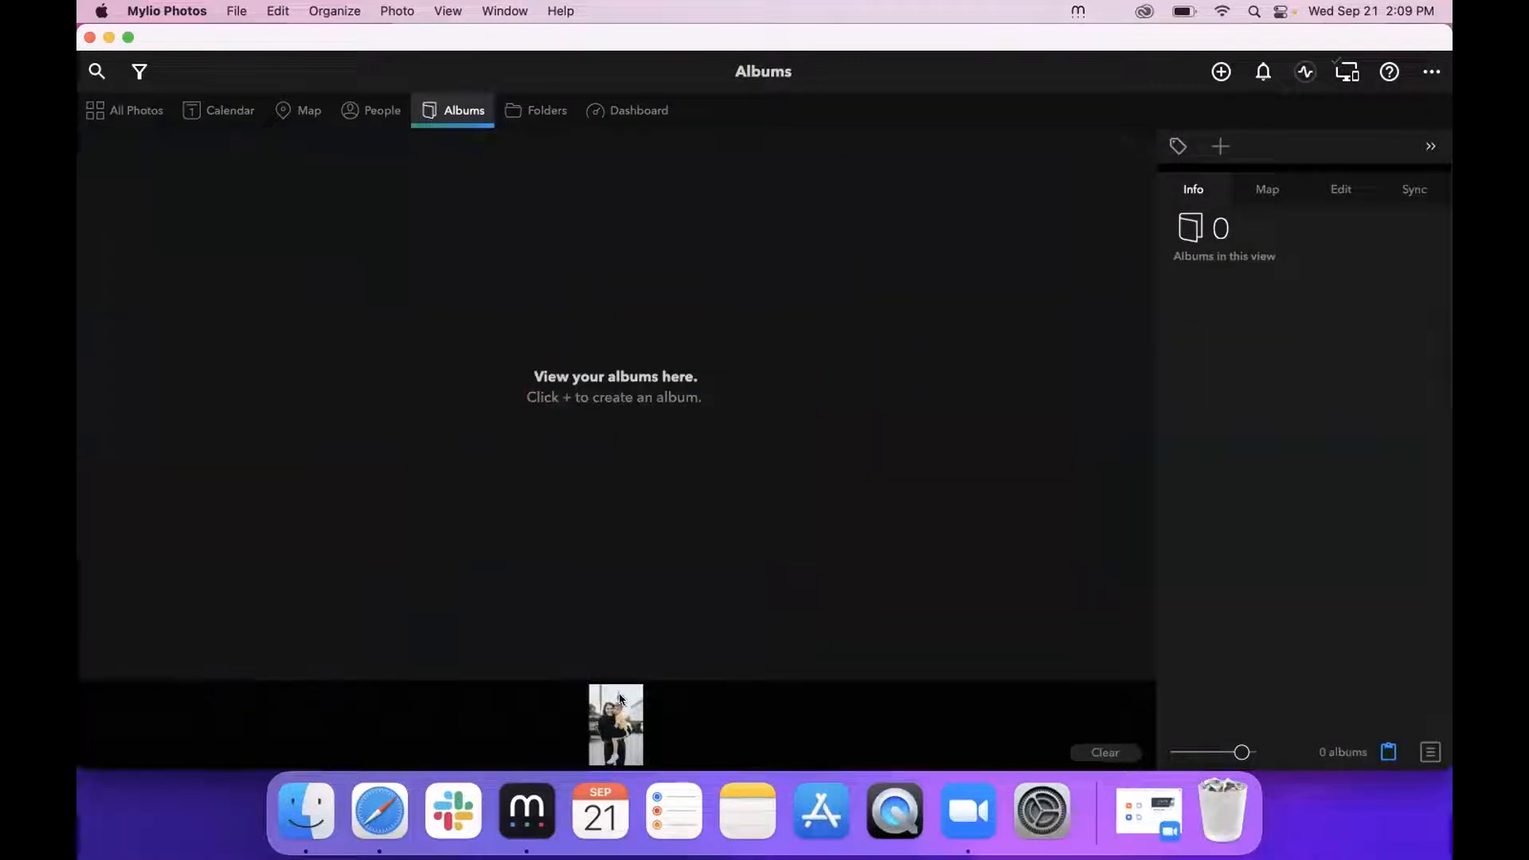
left_click(547, 111)
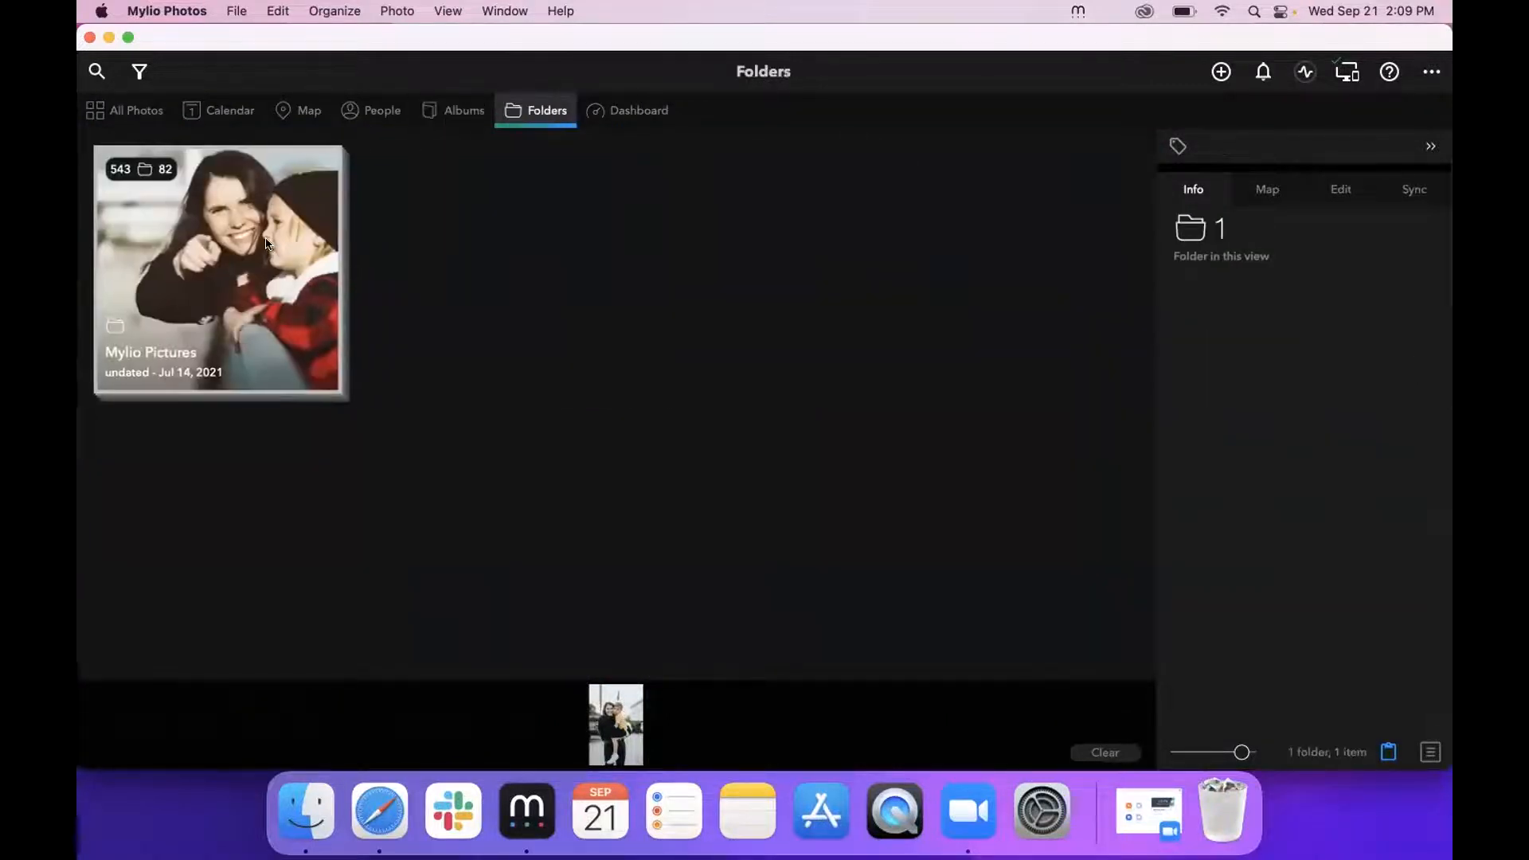
double_click(267, 243)
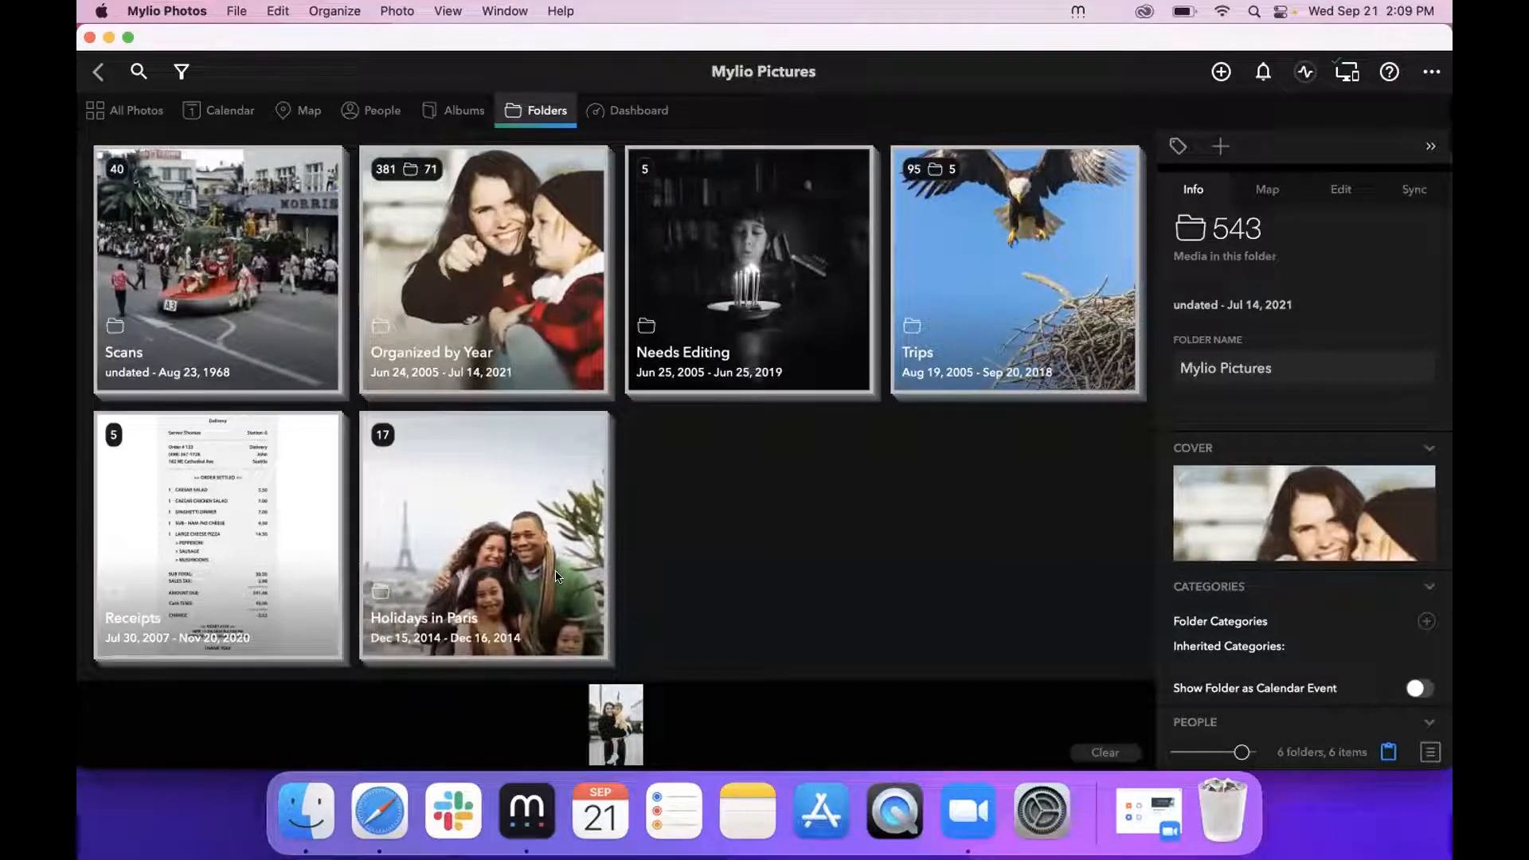
left_click_drag(612, 725, 528, 588)
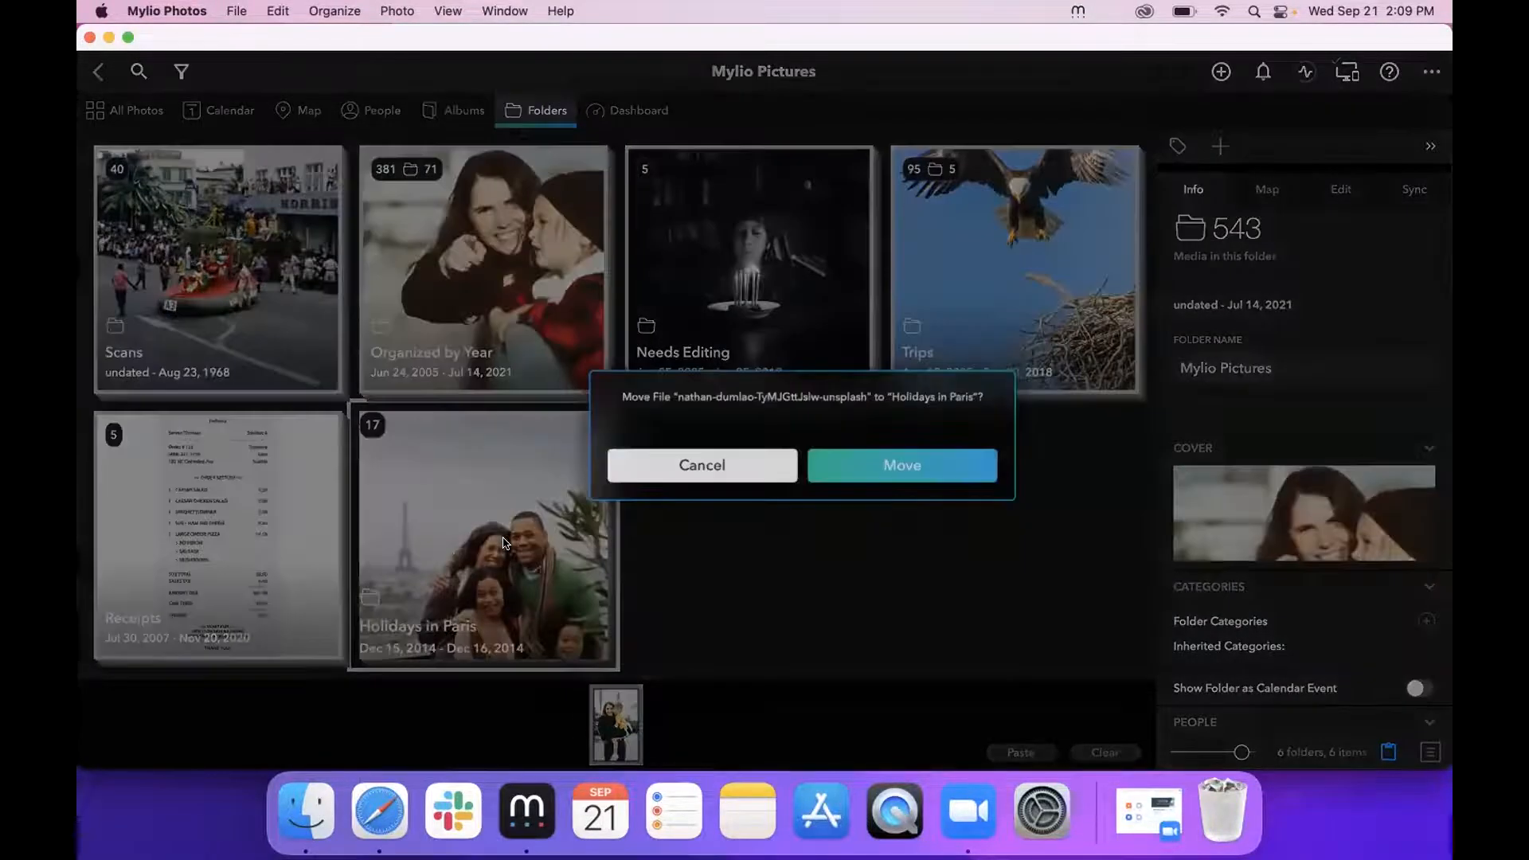
left_click(849, 465)
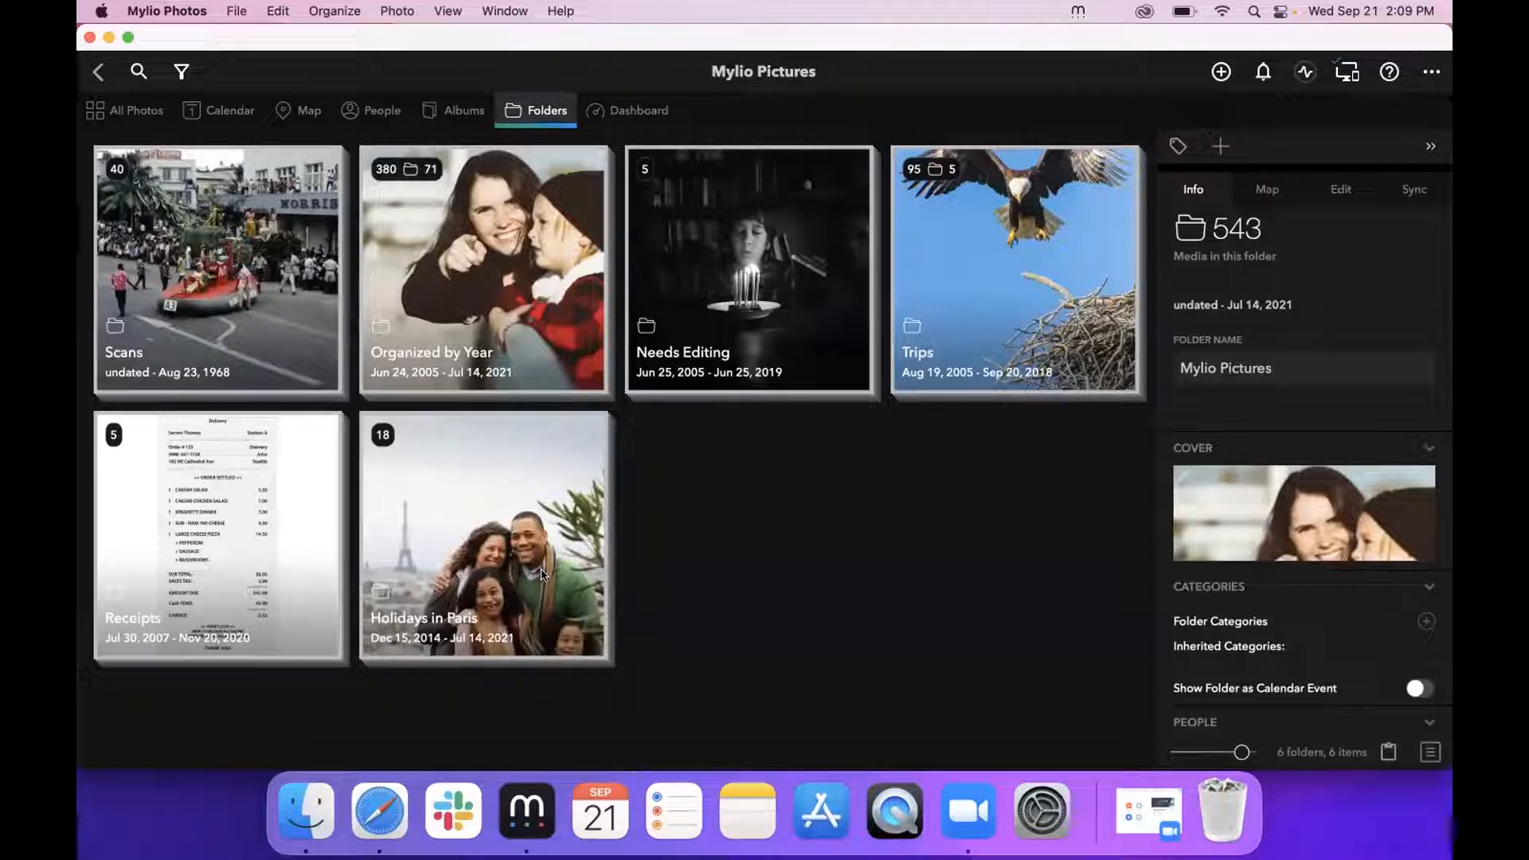
- Undo the photo's move into the Holidays in Paris folder and clear the clipboard
left_click(280, 13)
left_click(284, 28)
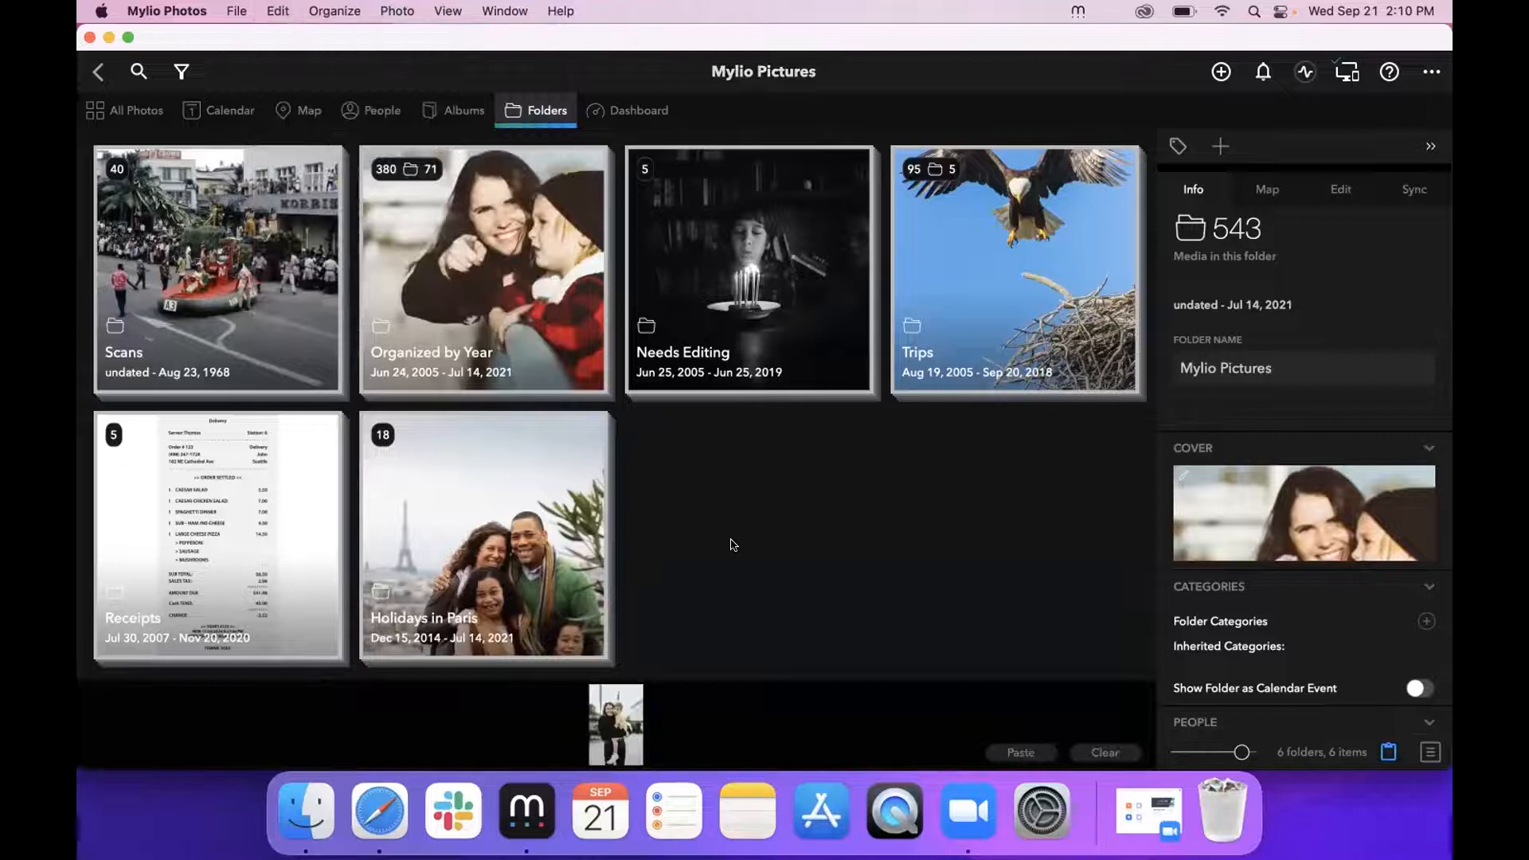
left_click(1123, 752)
- Undo the remaining clipboard actions, including adding the photo to it, and return to the All Photos view
left_click(280, 13)
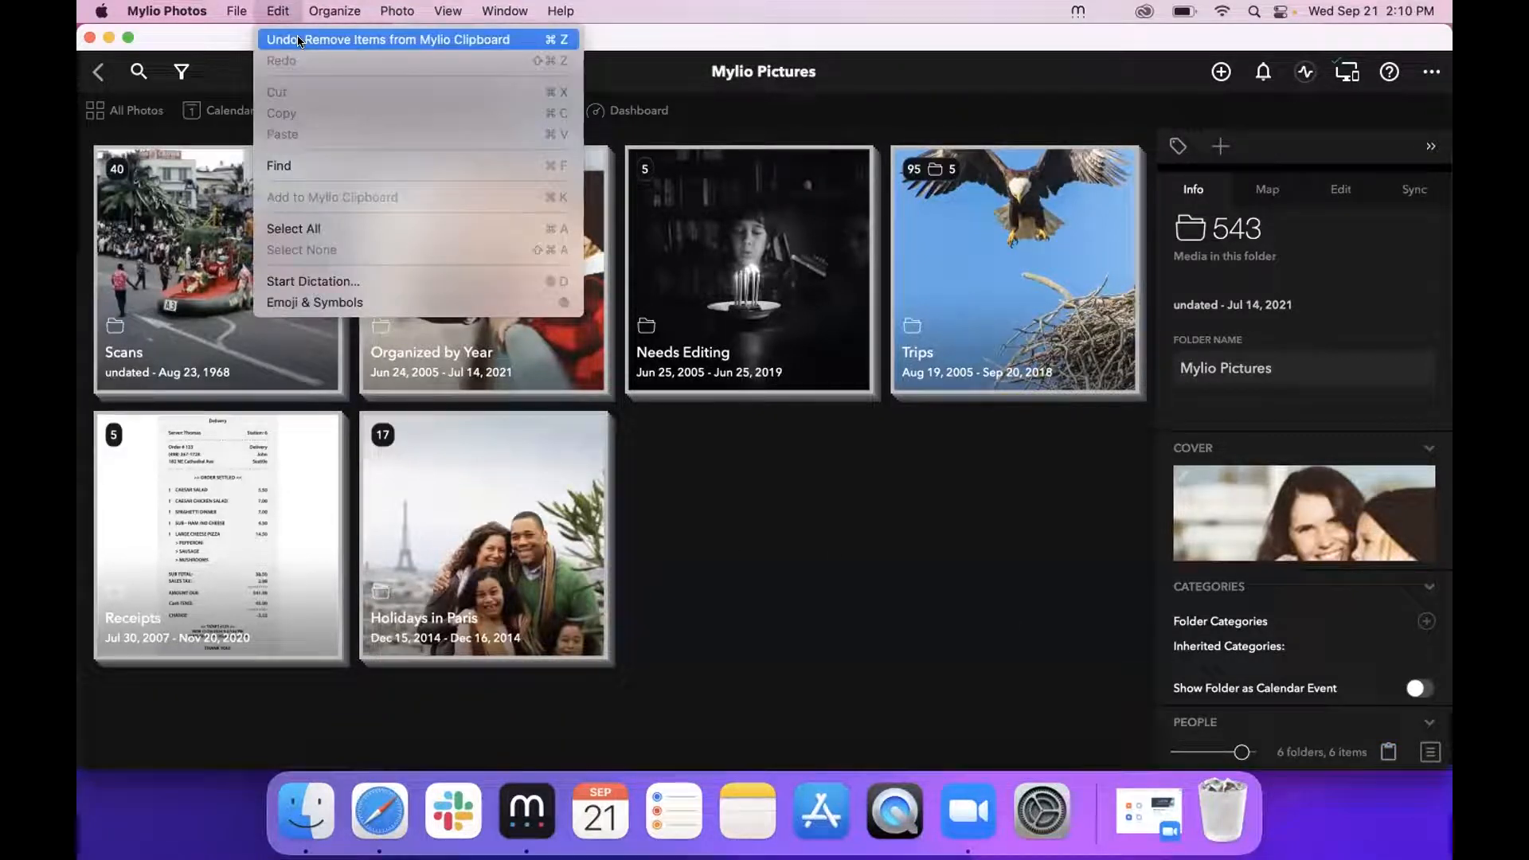
left_click(285, 39)
left_click(280, 13)
left_click(288, 39)
left_click(280, 12)
left_click(288, 39)
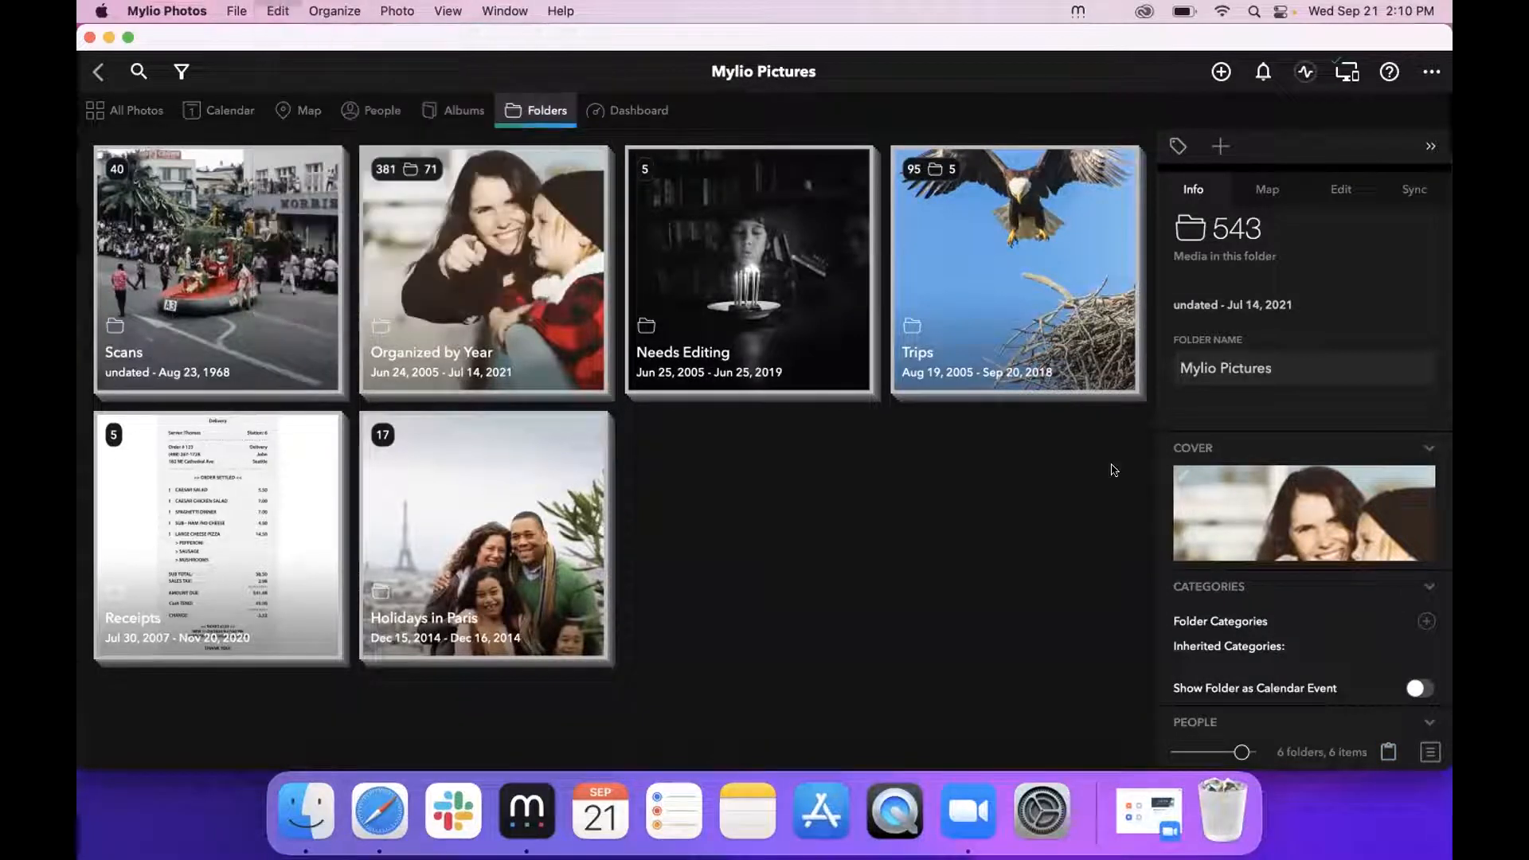
left_click(132, 110)
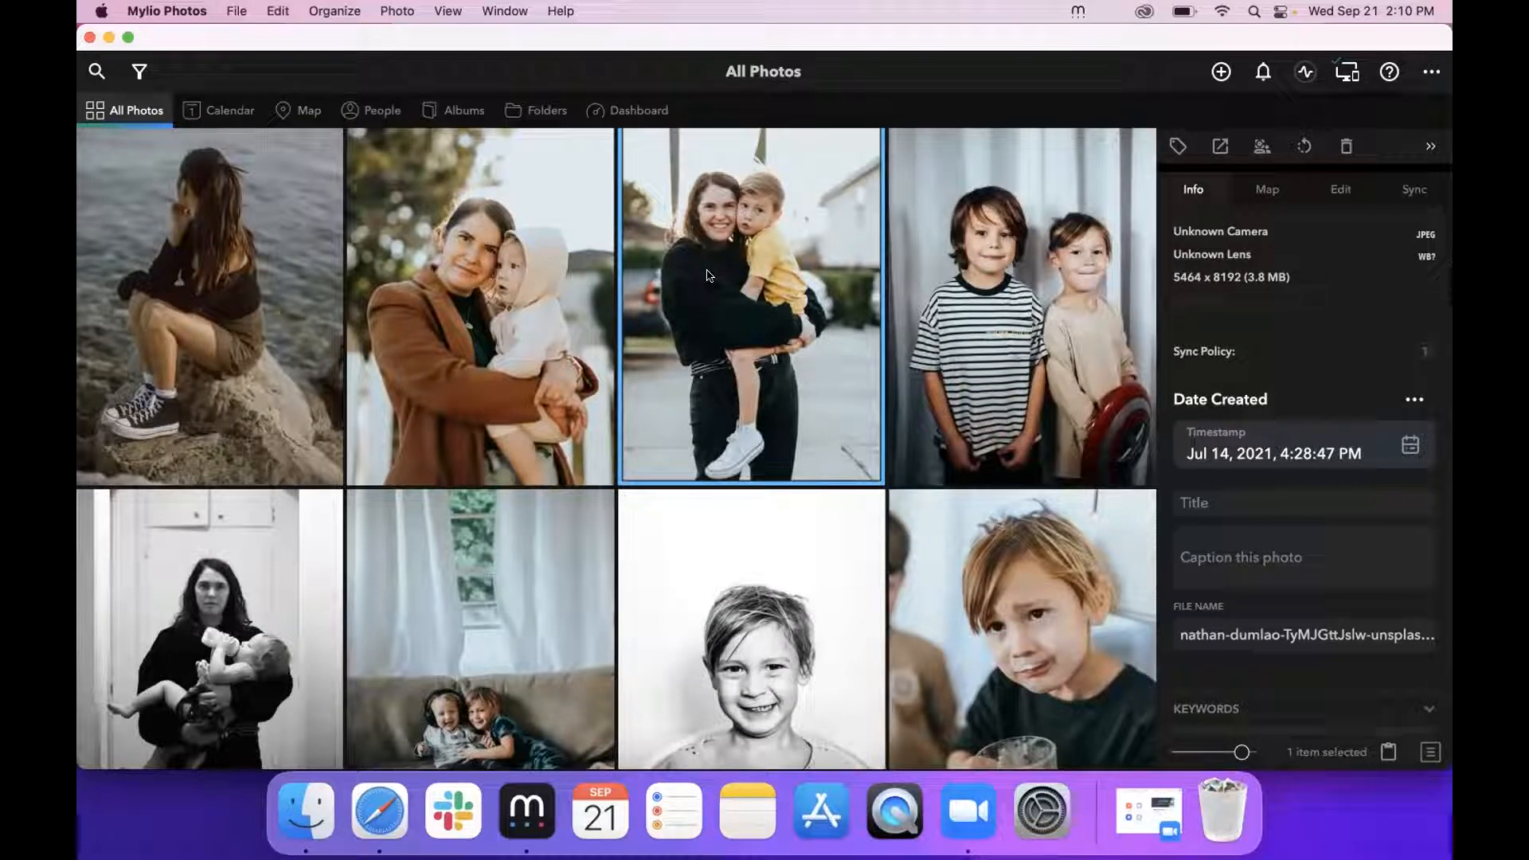
left_click(968, 811)
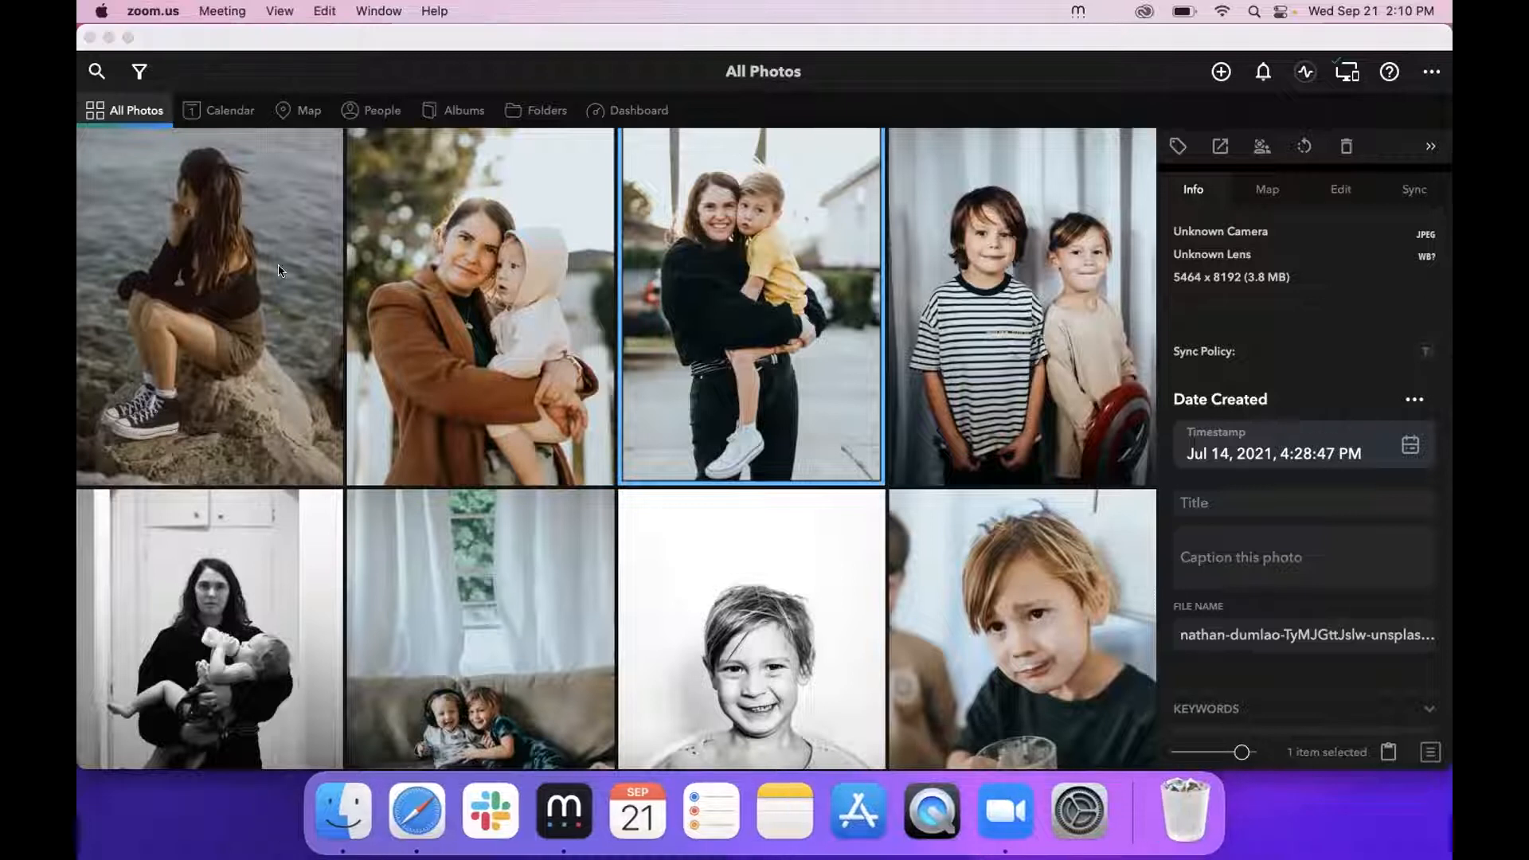
left_click(428, 235)
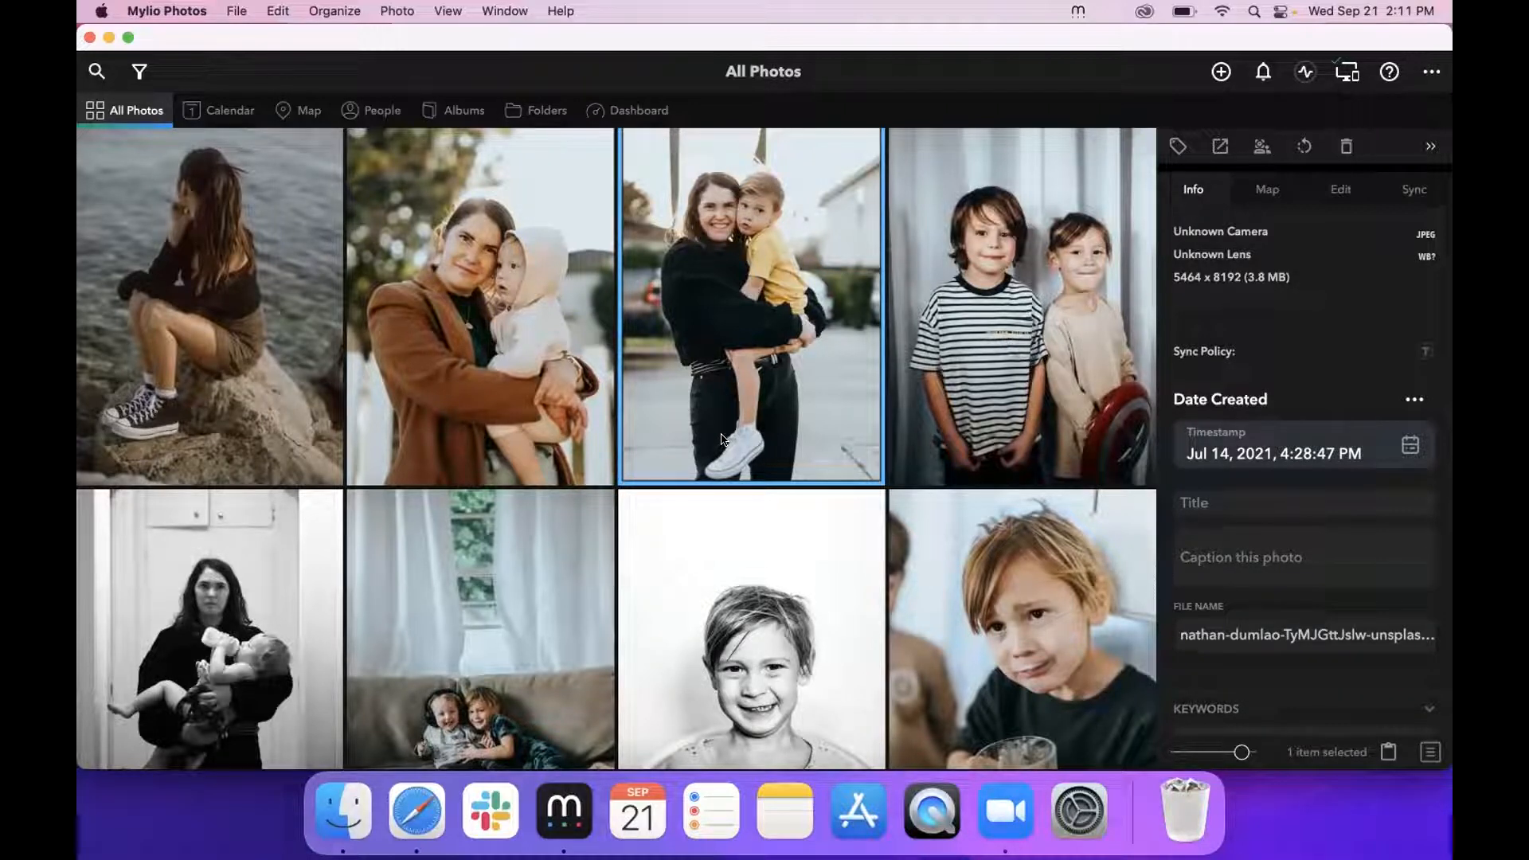
scroll(721, 440, "up", 1)
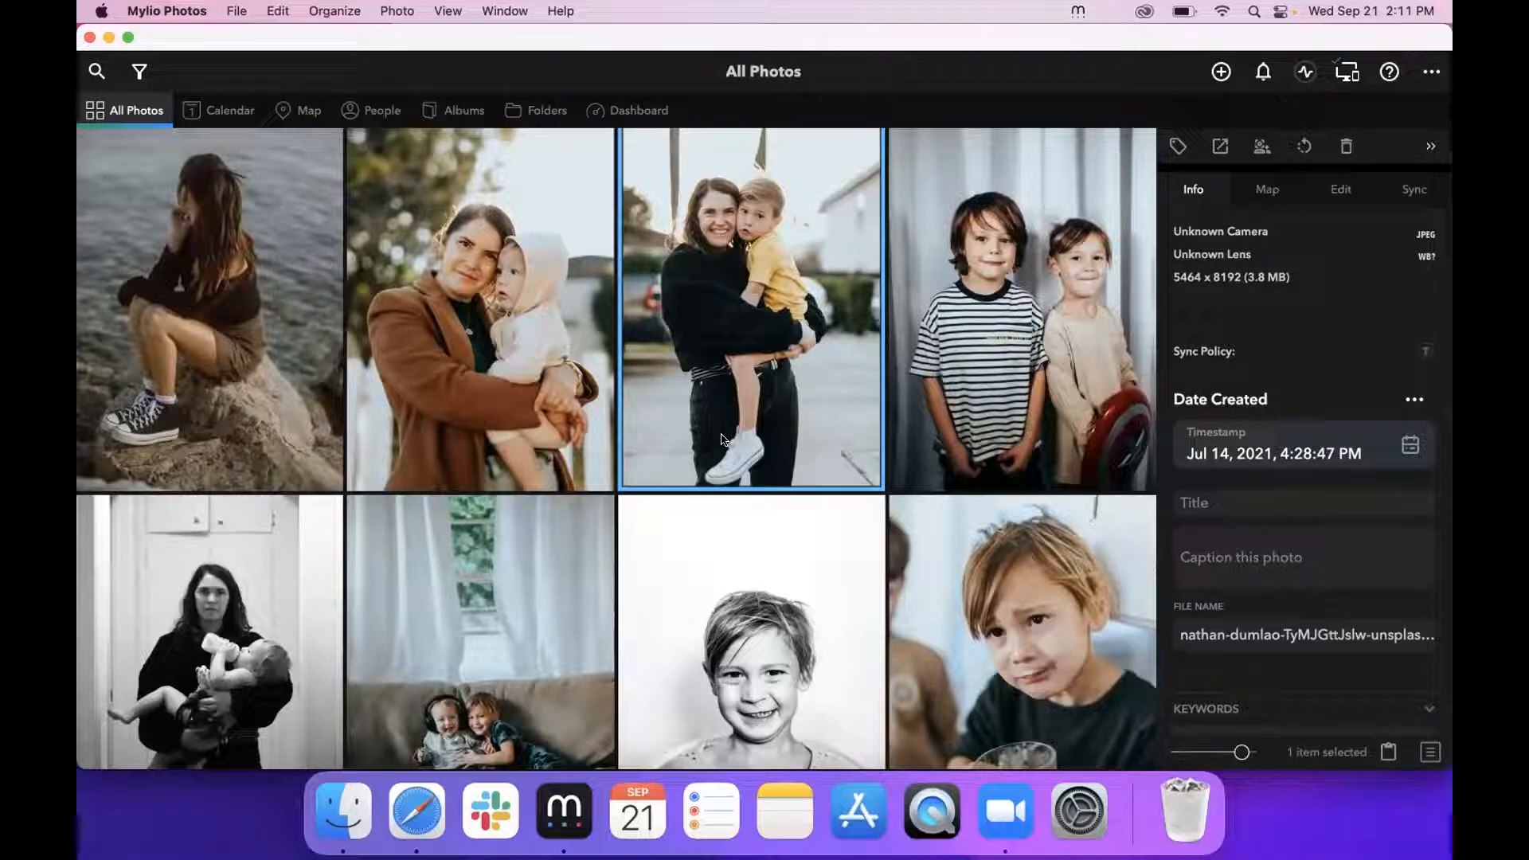
scroll(736, 400, "up", 1)
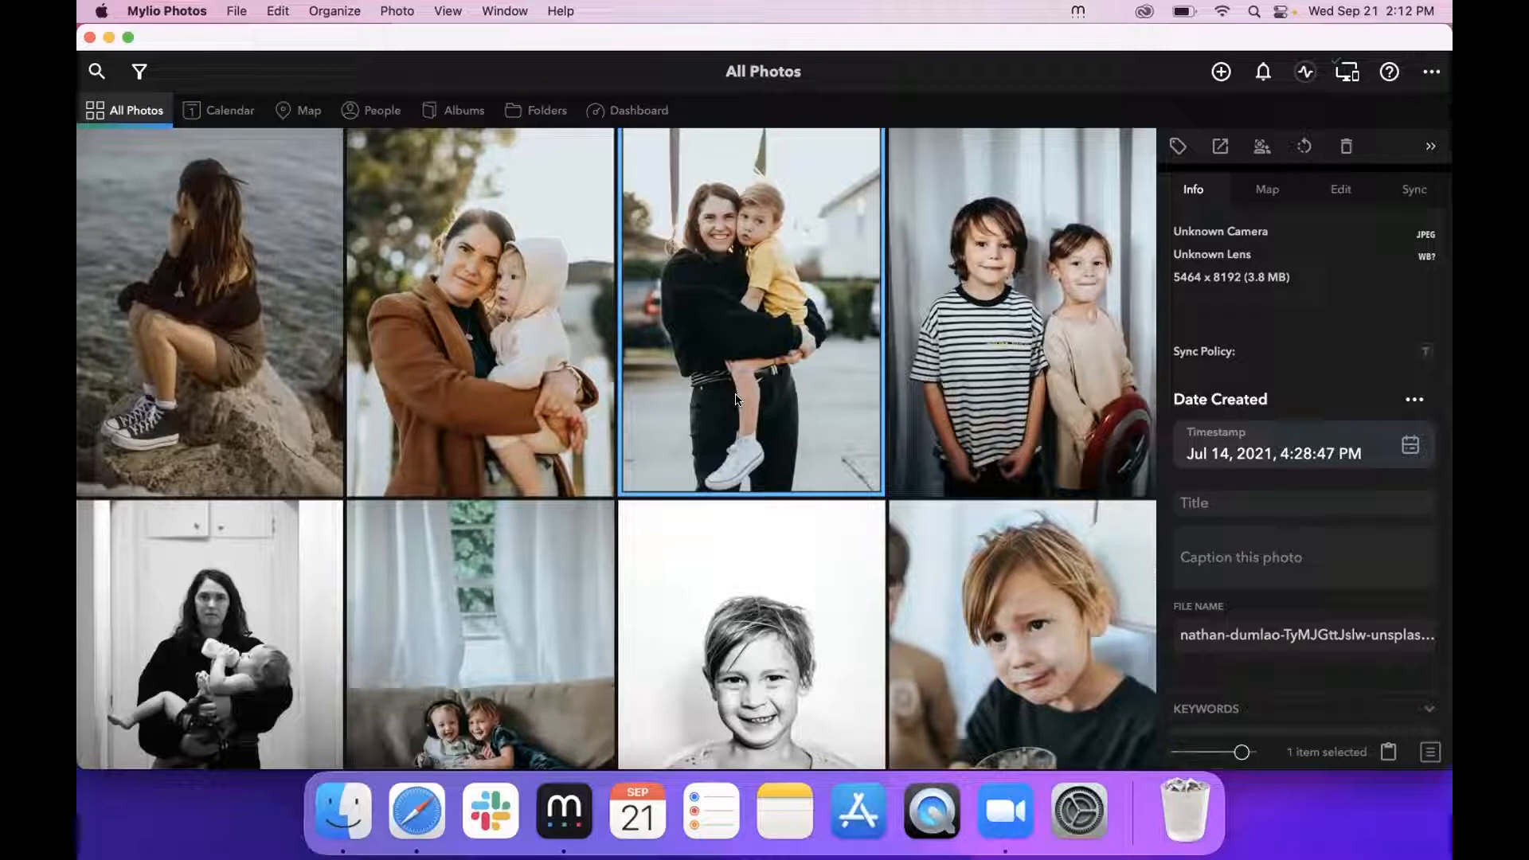
- Review the device types and cloud services that can be added from the dashboard's Devices section, and leave without adding one
left_click(629, 110)
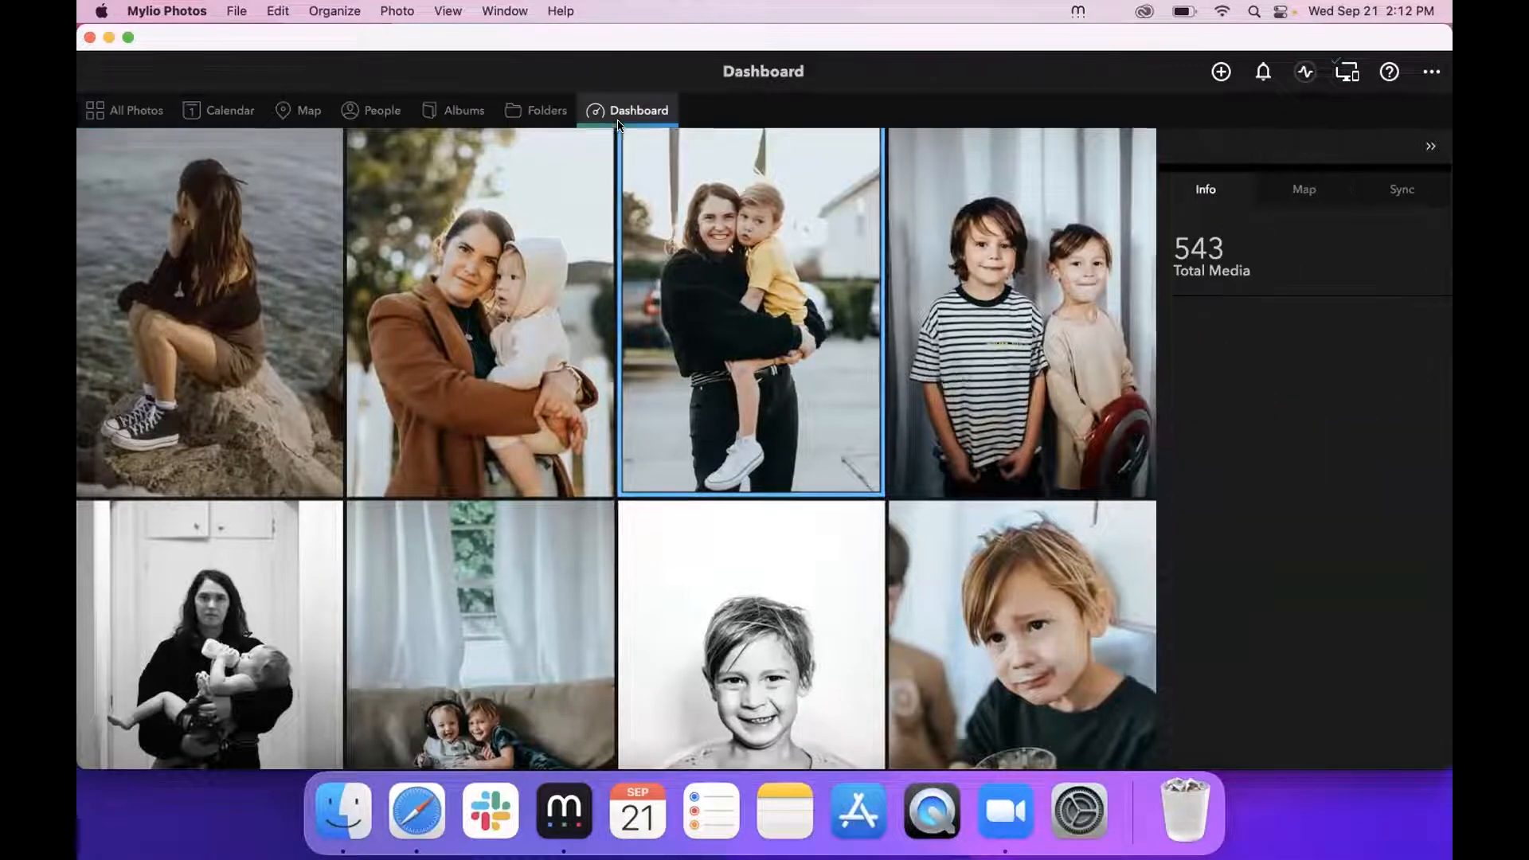
left_click(956, 185)
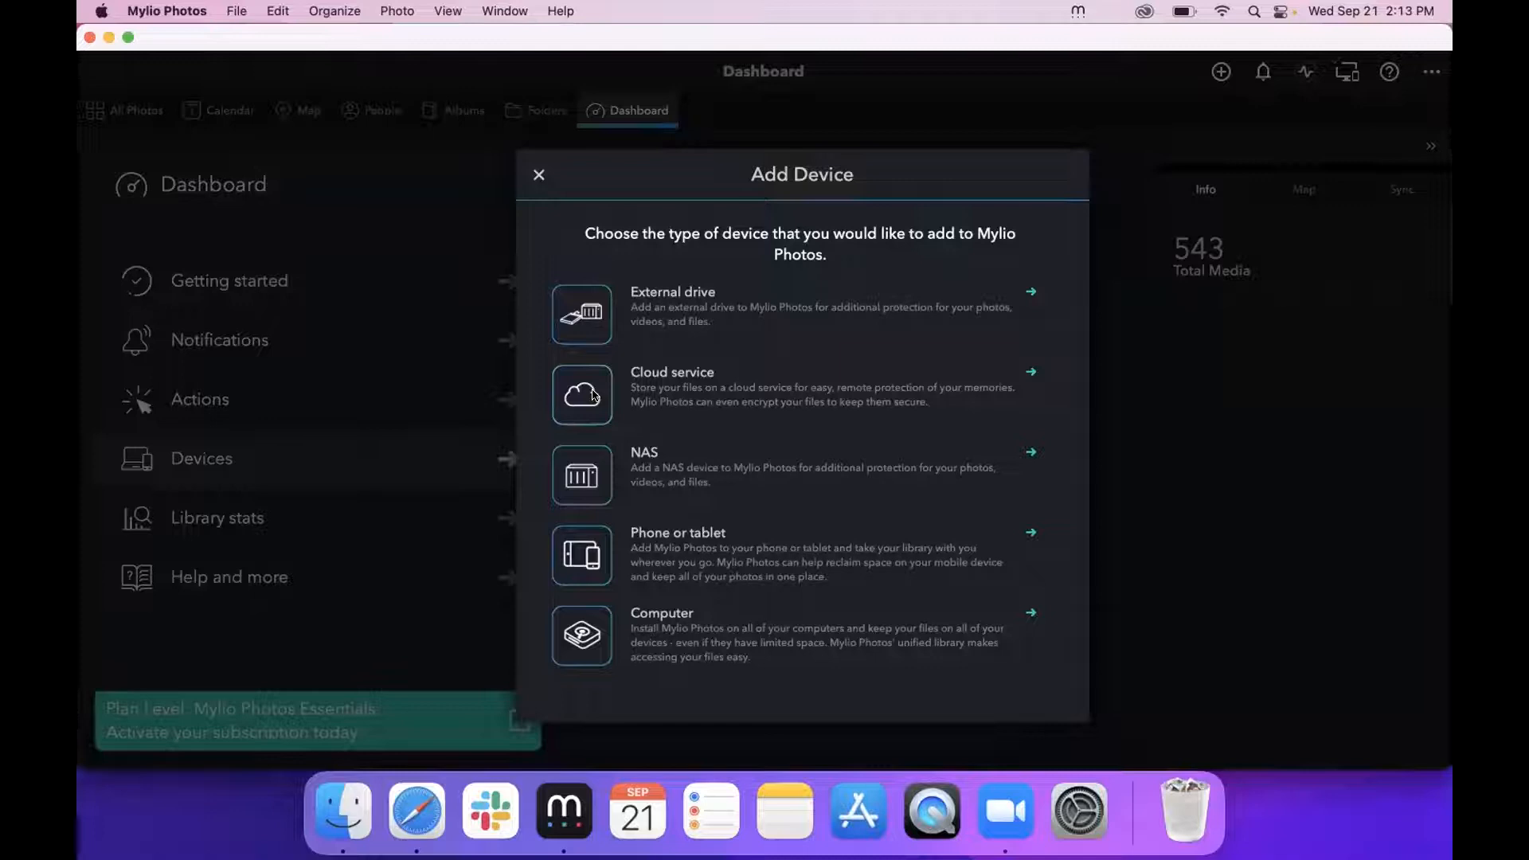
left_click(593, 396)
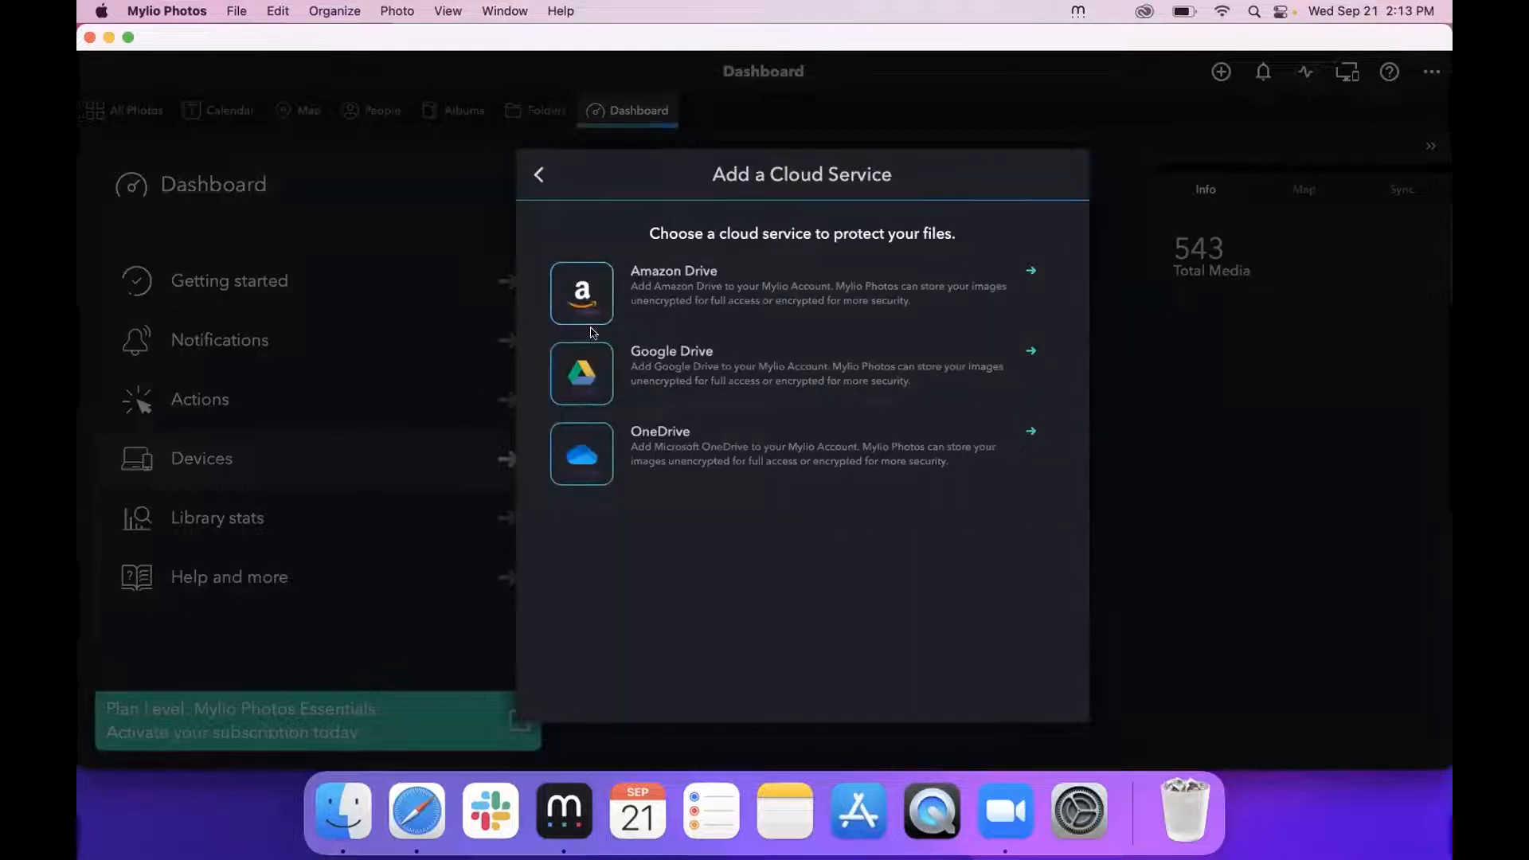
left_click(536, 175)
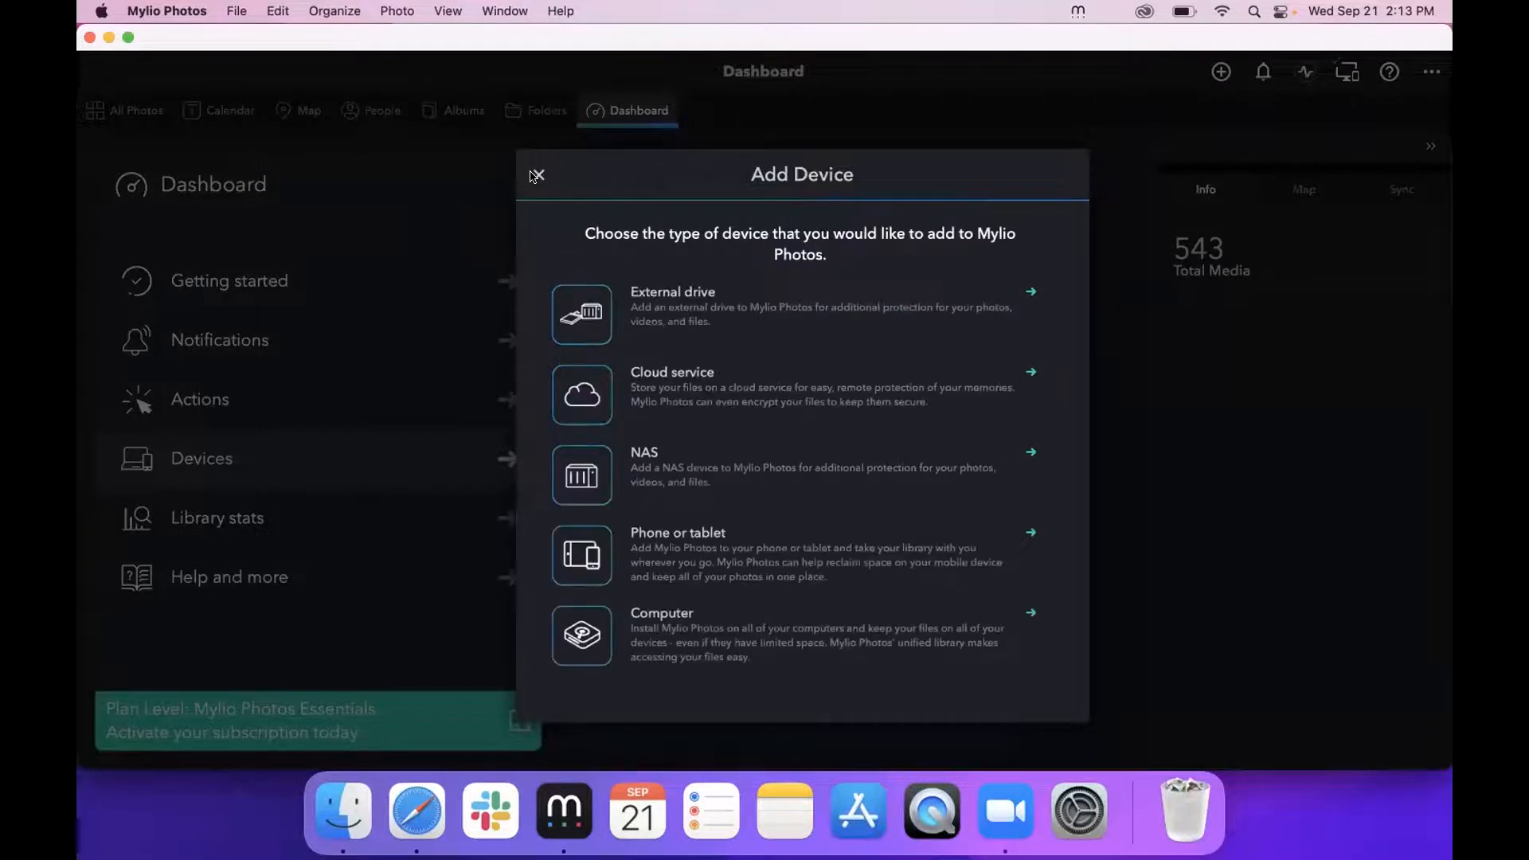
left_click(537, 173)
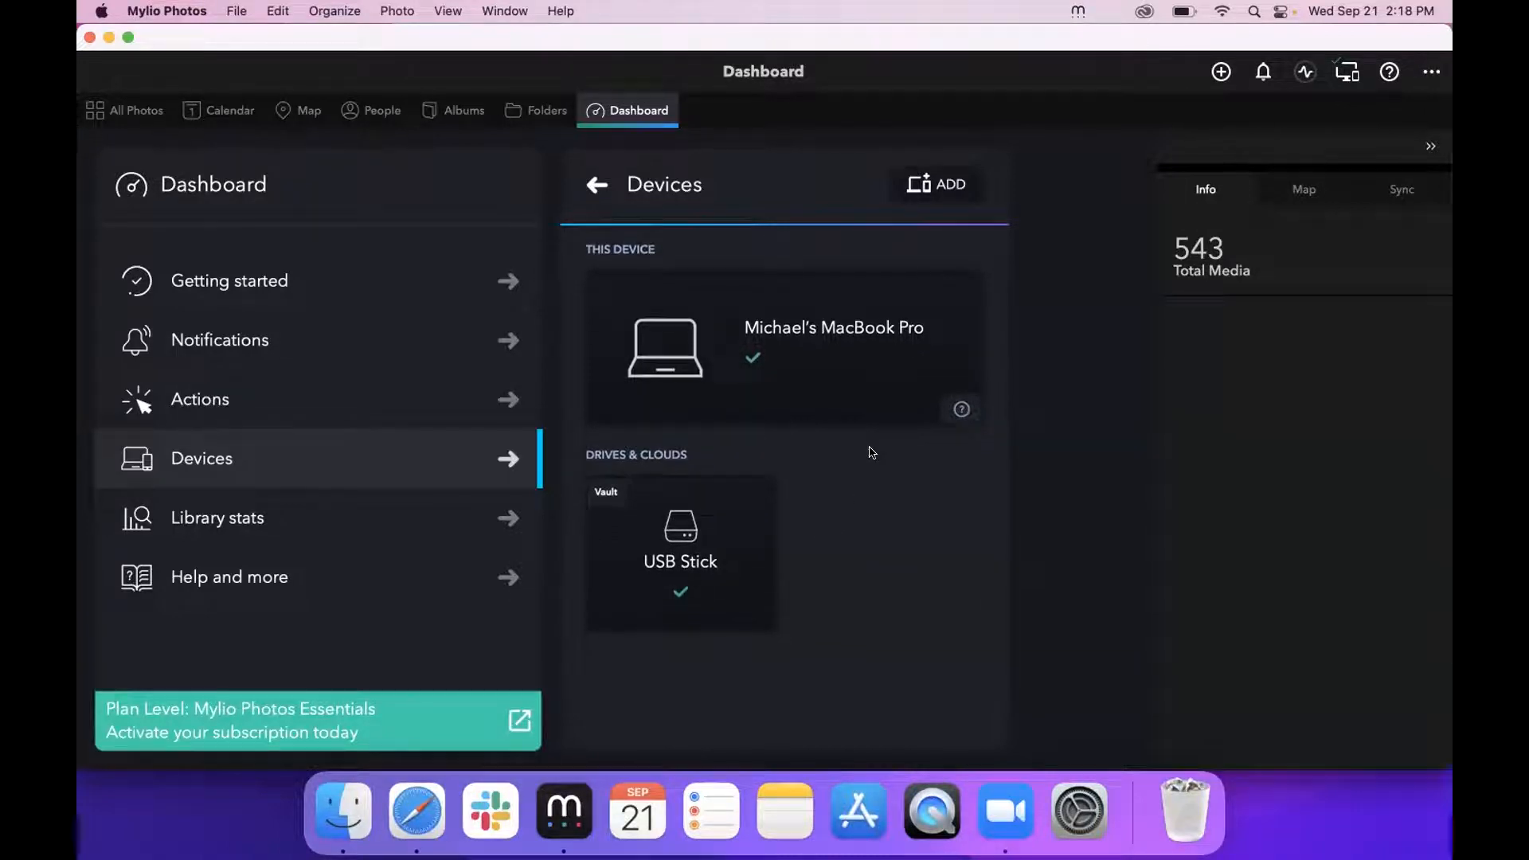
scroll(891, 452, "down", 1)
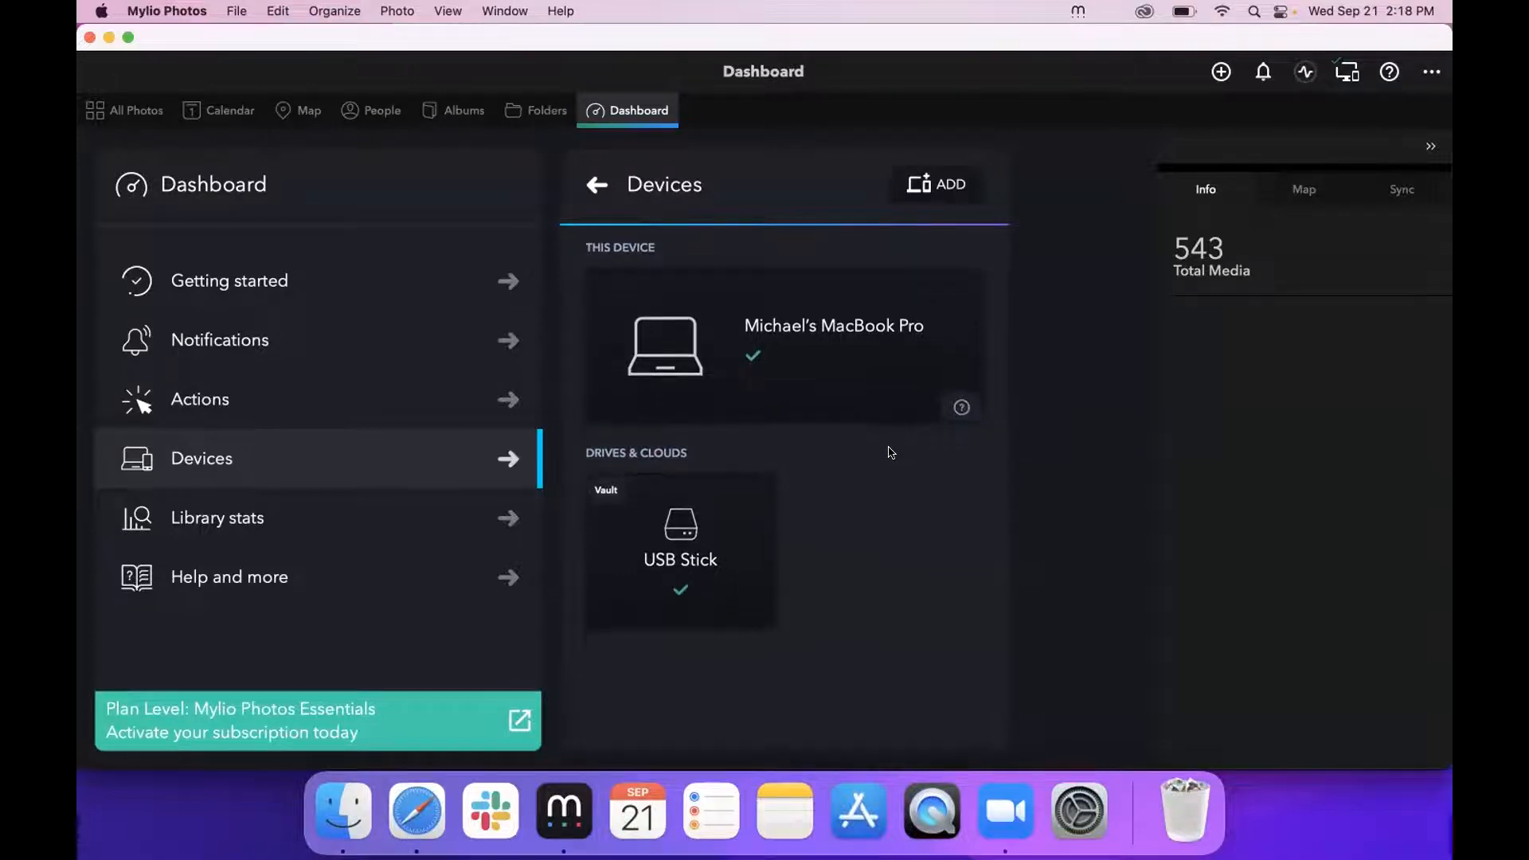
scroll(892, 452, "down", 1)
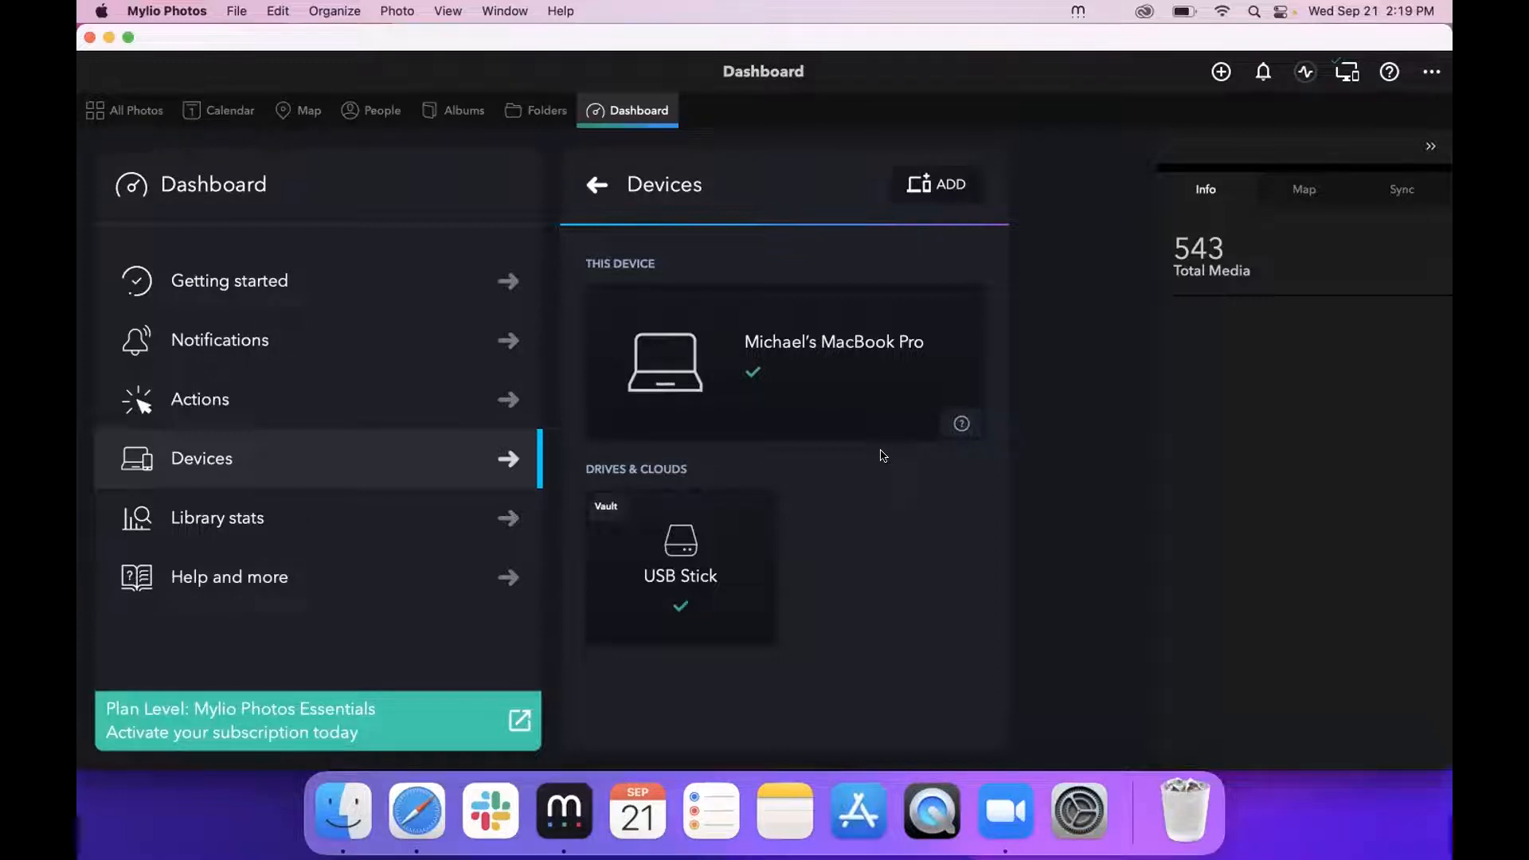
- From All Photos, show the photo of the woman in the brown coat holding a child in the calendar
left_click(137, 113)
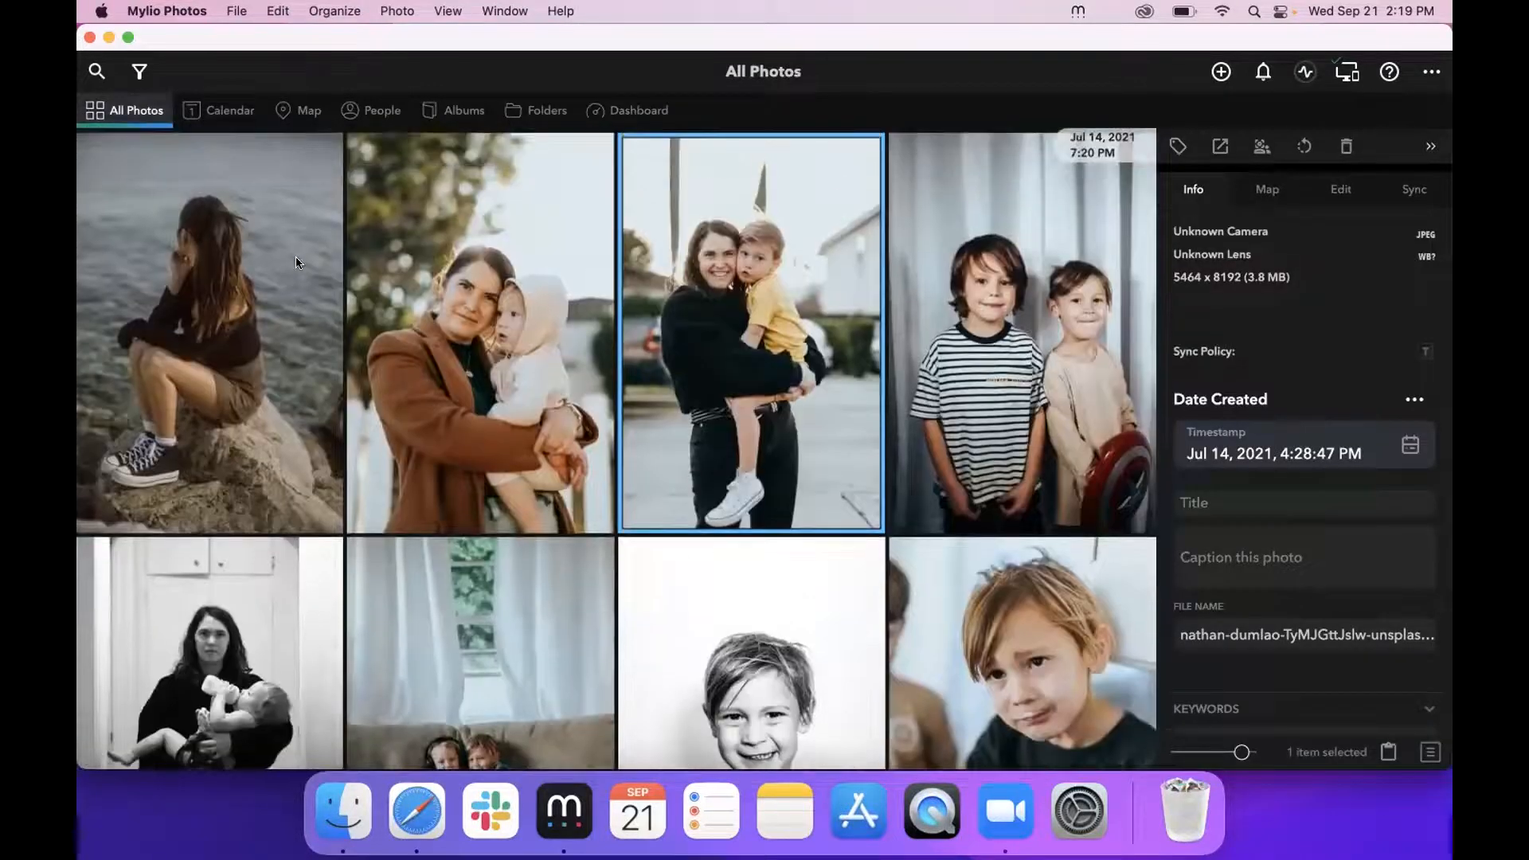
right_click(445, 254)
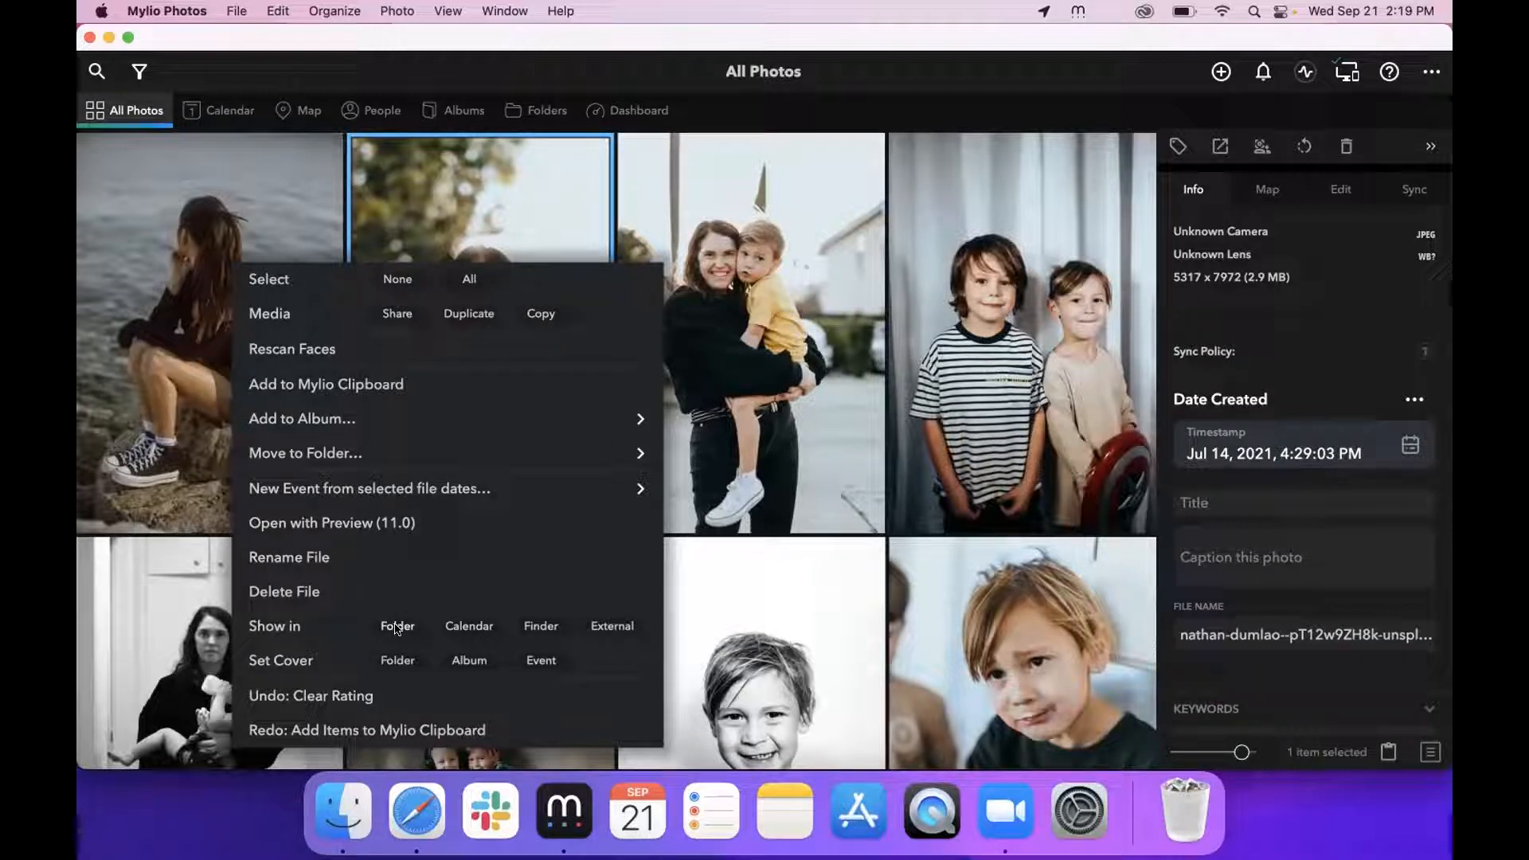
left_click(458, 627)
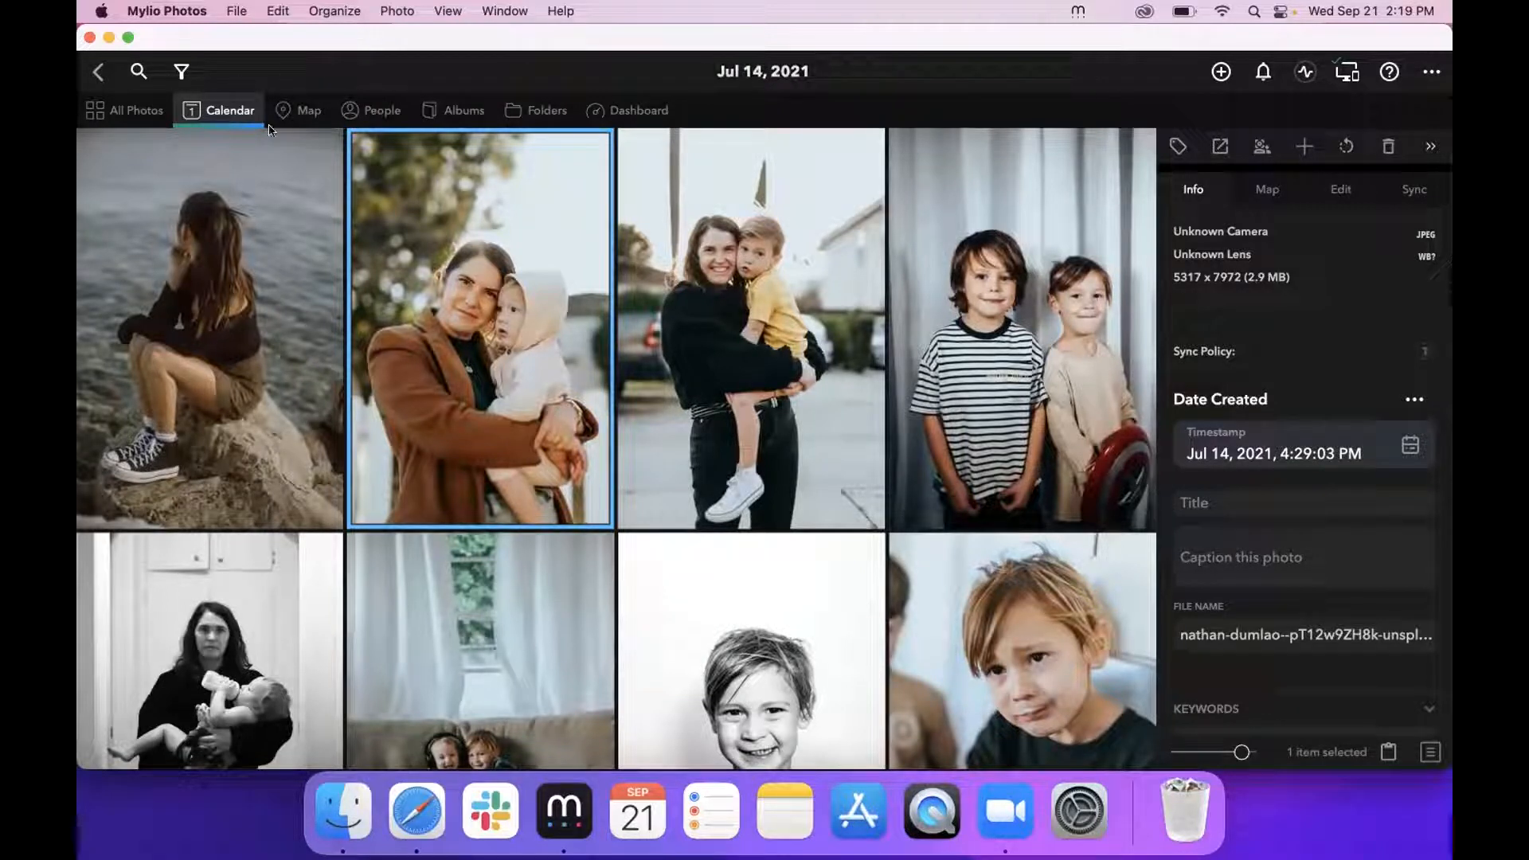
- Return to All Photos and reveal the selected brown-coat photo's original file in Finder
left_click(134, 110)
right_click(671, 470)
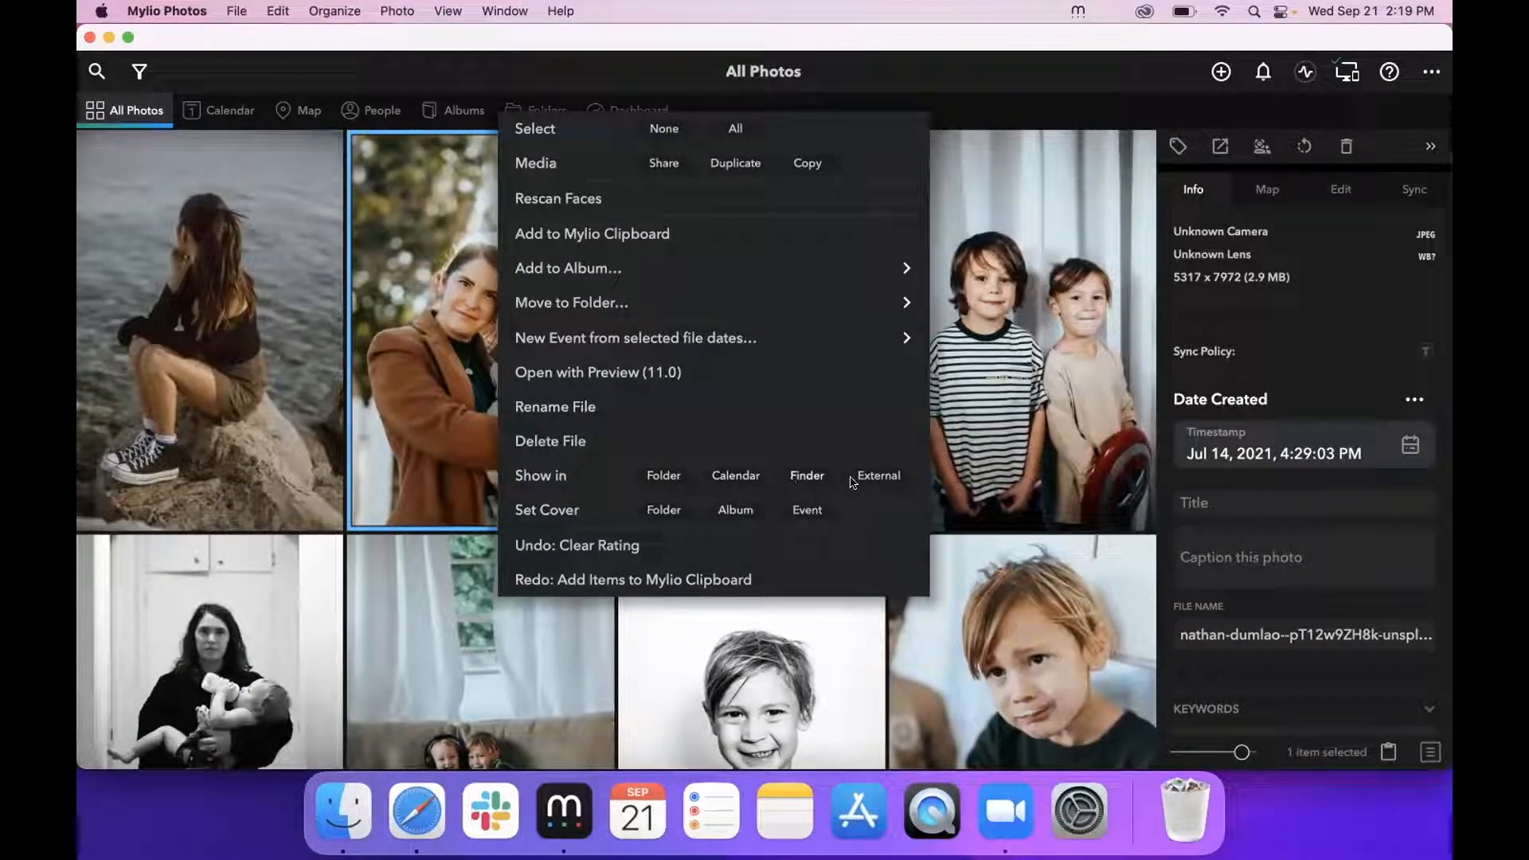
left_click(803, 481)
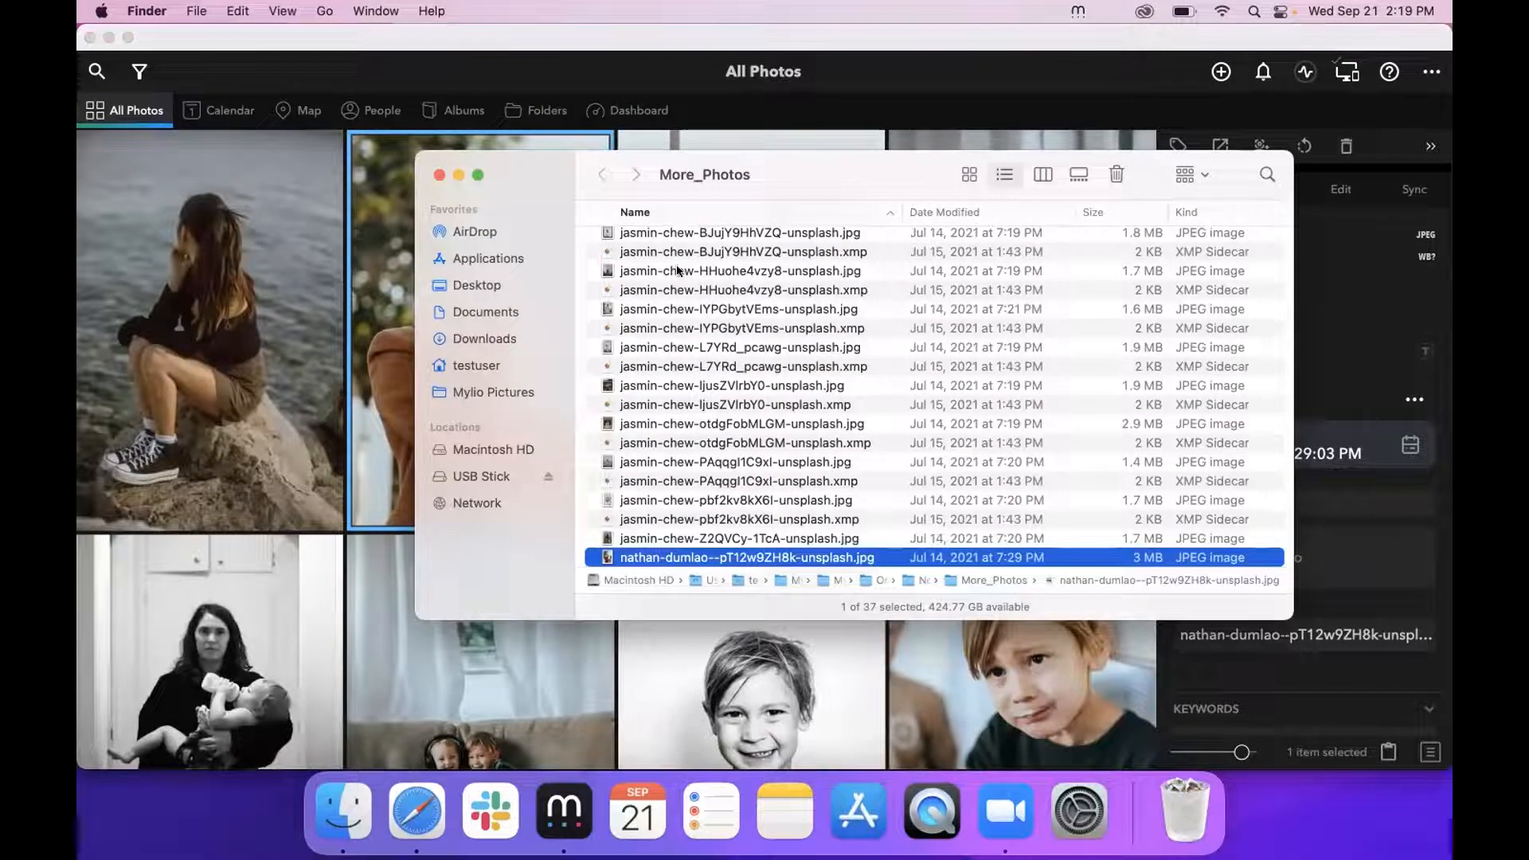
scroll(767, 430, "down", 3)
scroll(766, 430, "down", 2)
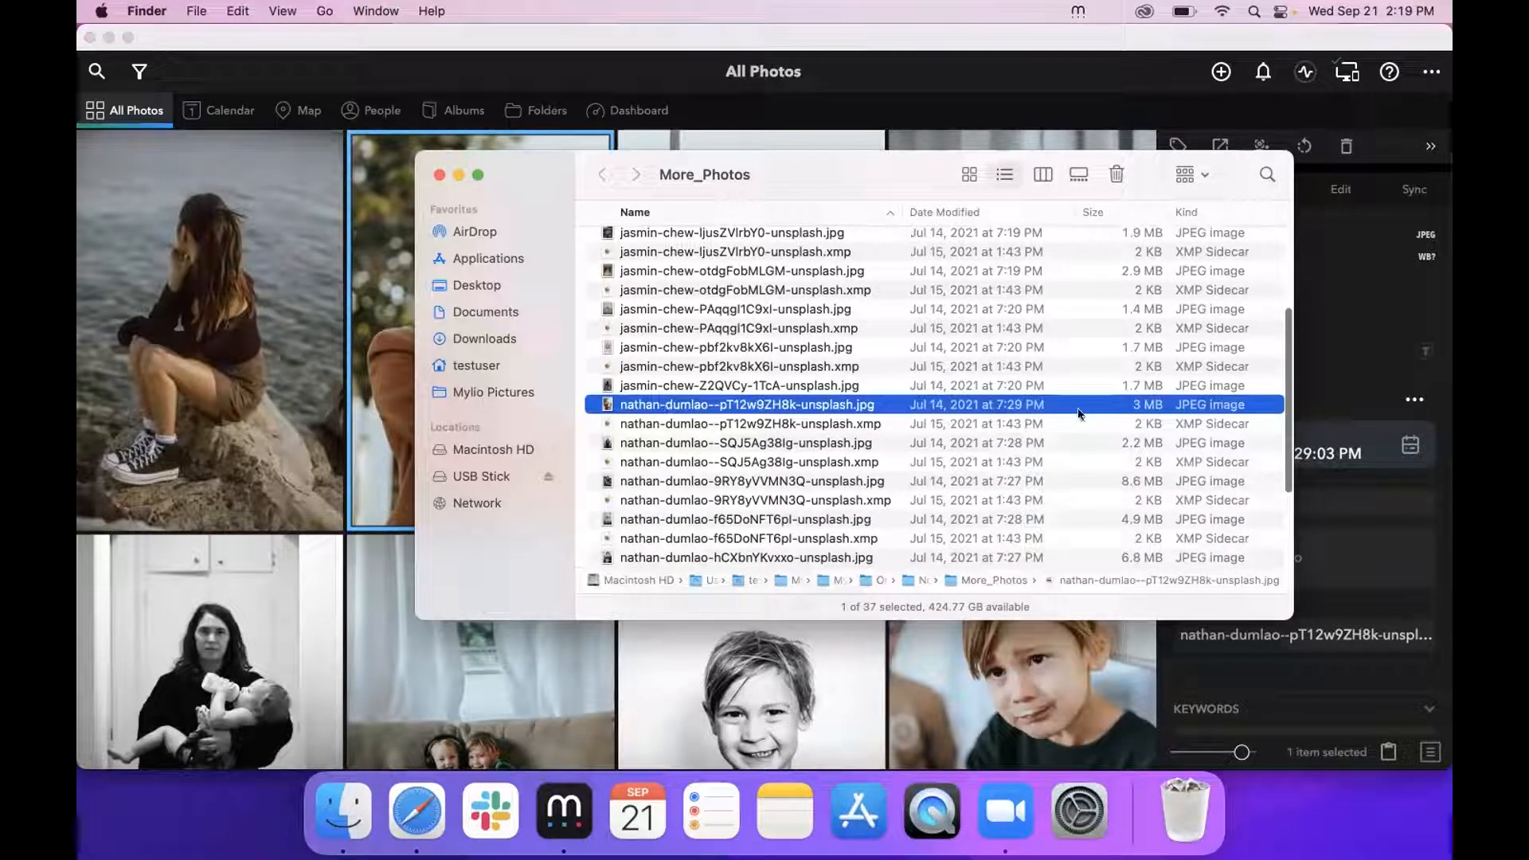
scroll(731, 415, "down", 1)
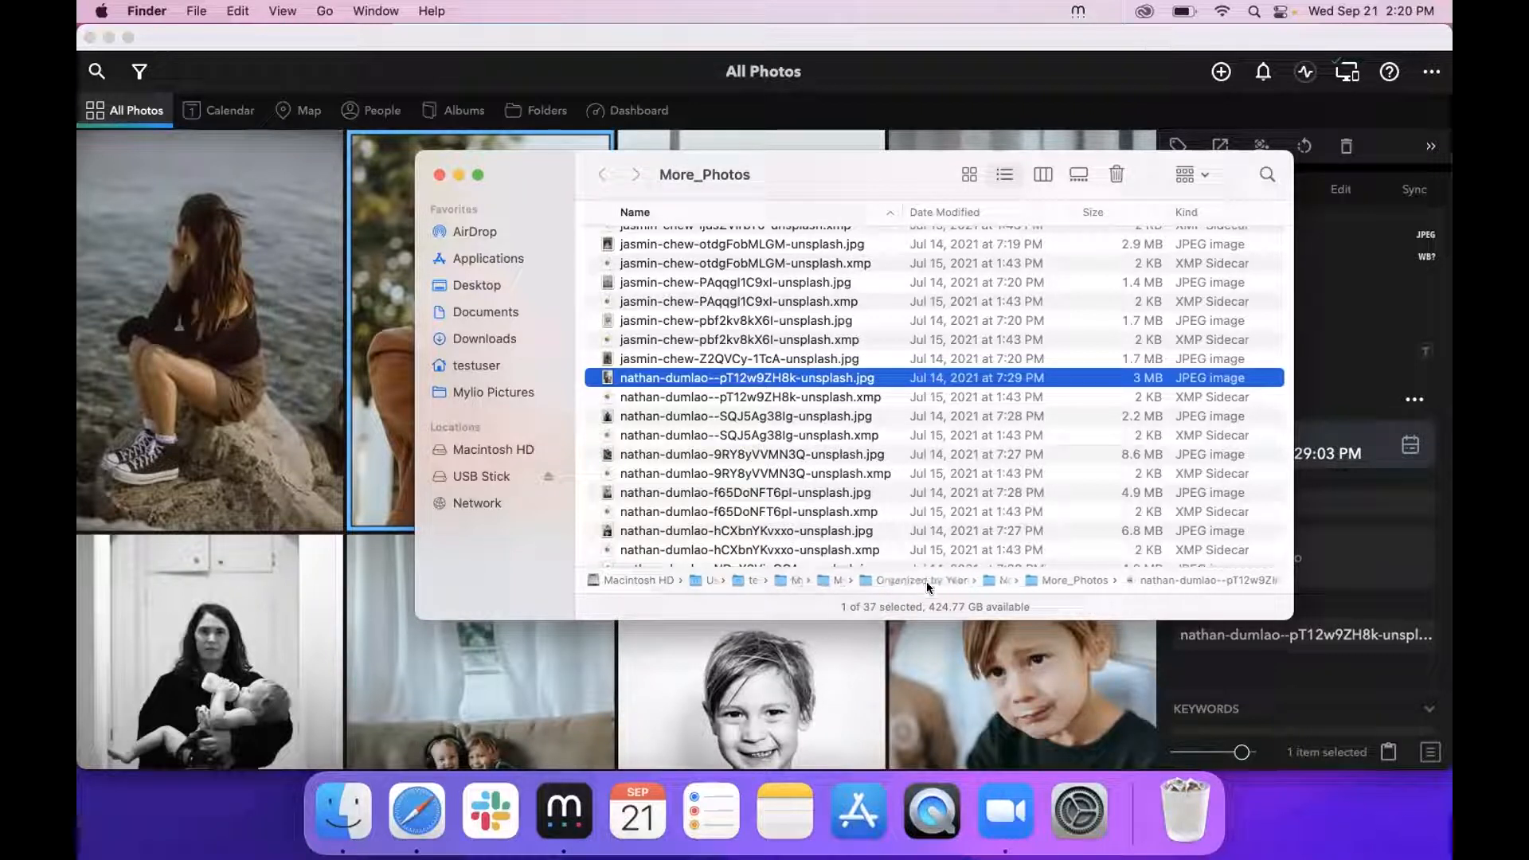
- Open the revealed photo file in Preview, close it again and leave the file name unedited
double_click(803, 380)
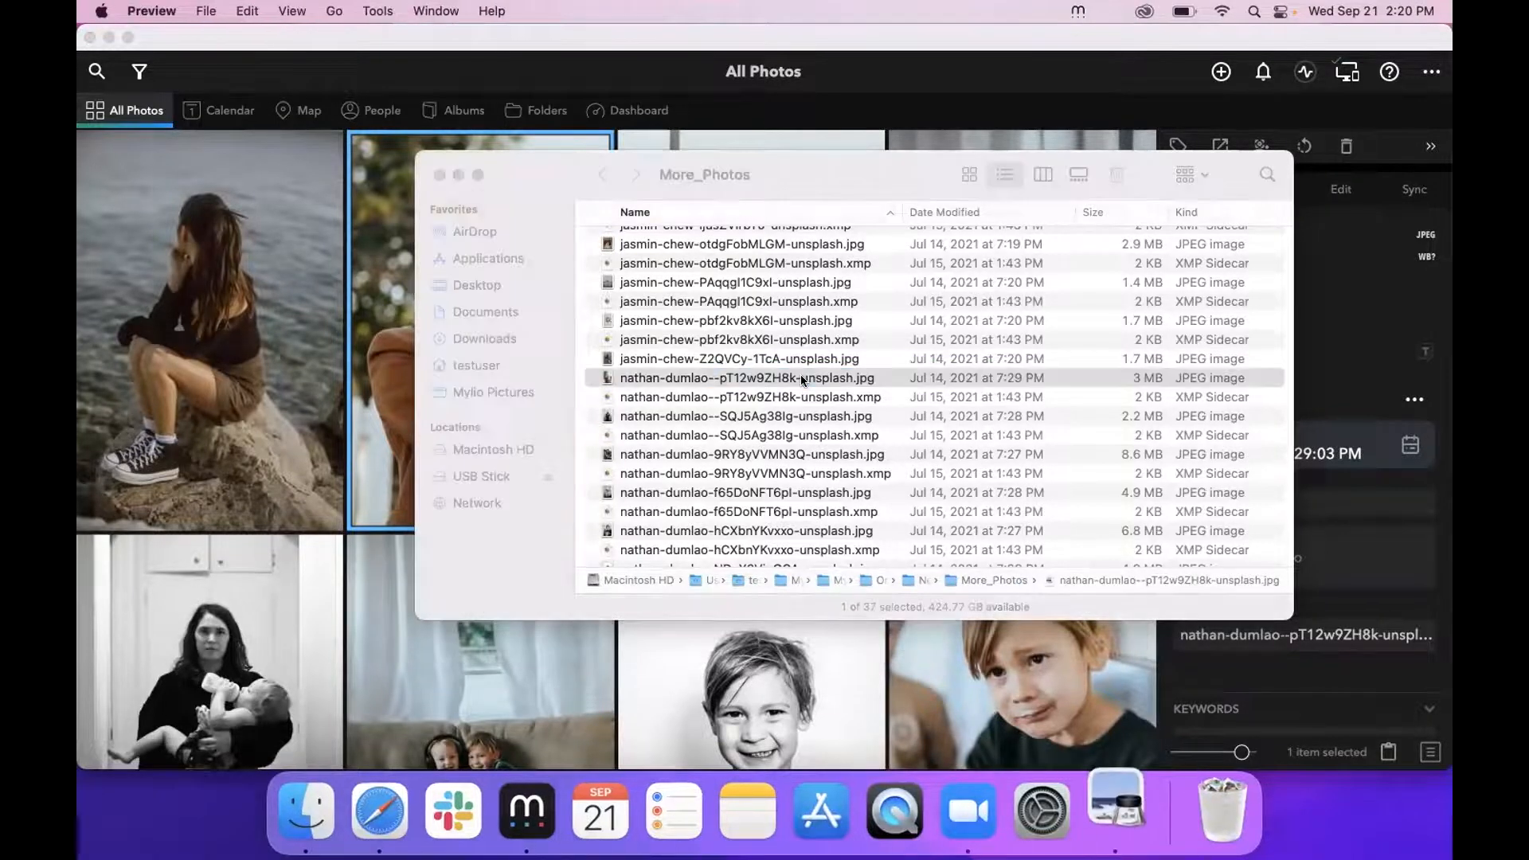
left_click(103, 54)
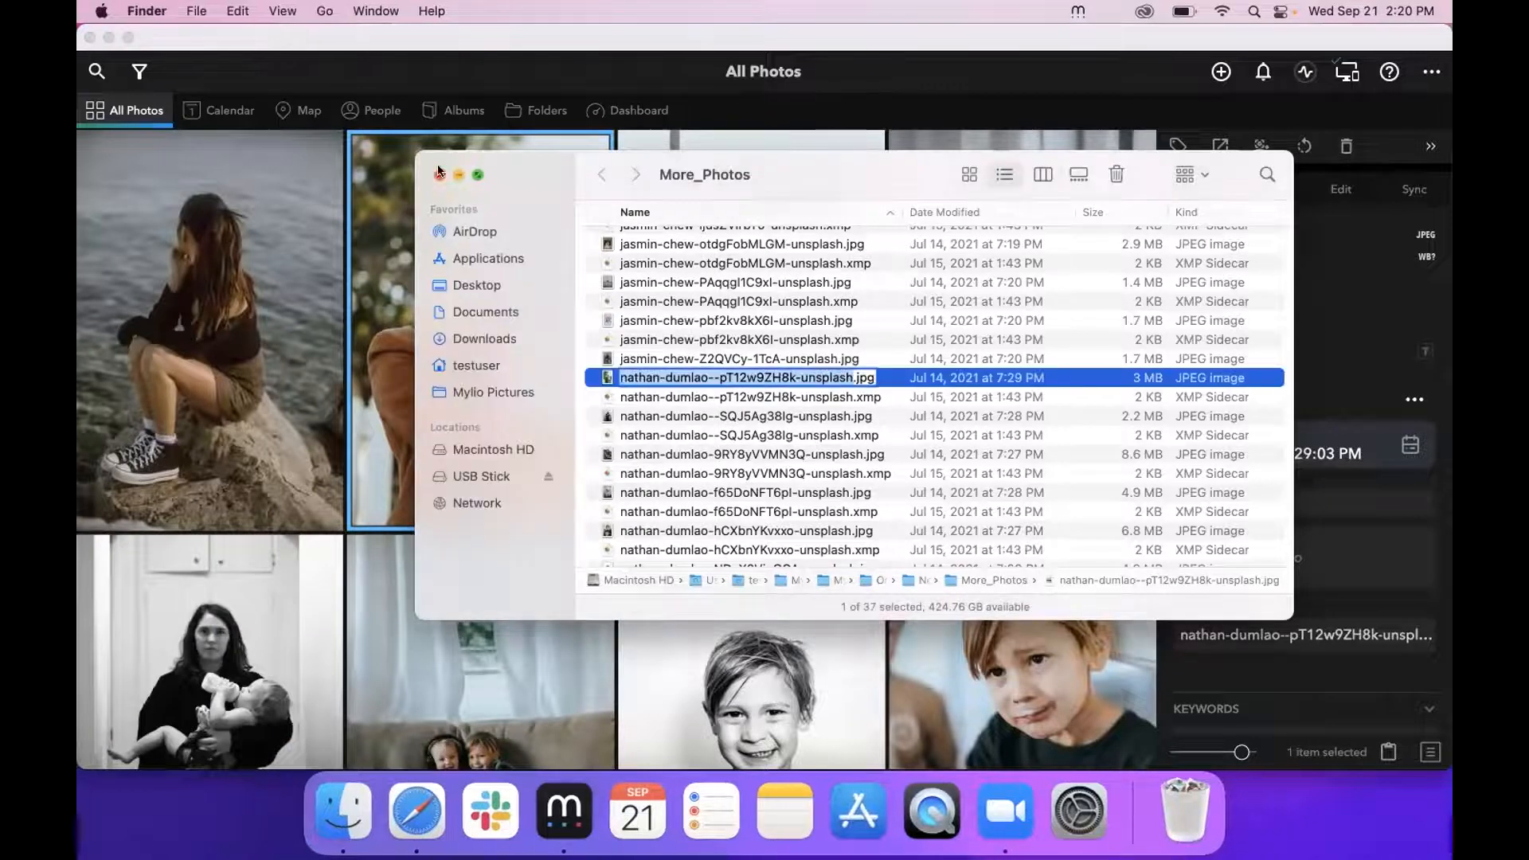
left_click(927, 377)
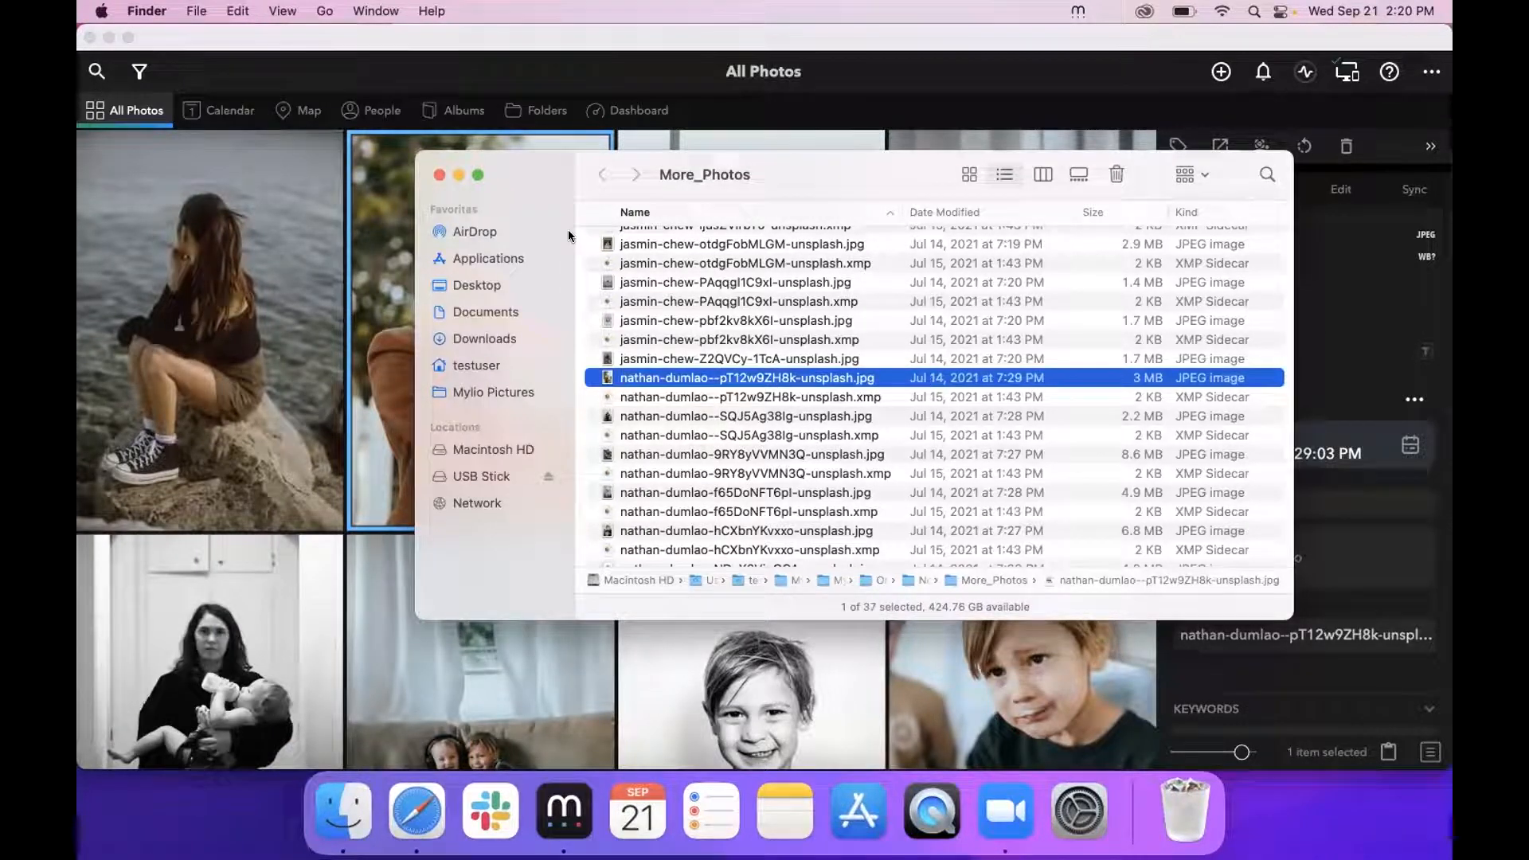
- Reposition the More_Photos window and close both it and the Downloads window to return to Mylio Photos
left_click_drag(786, 174, 790, 164)
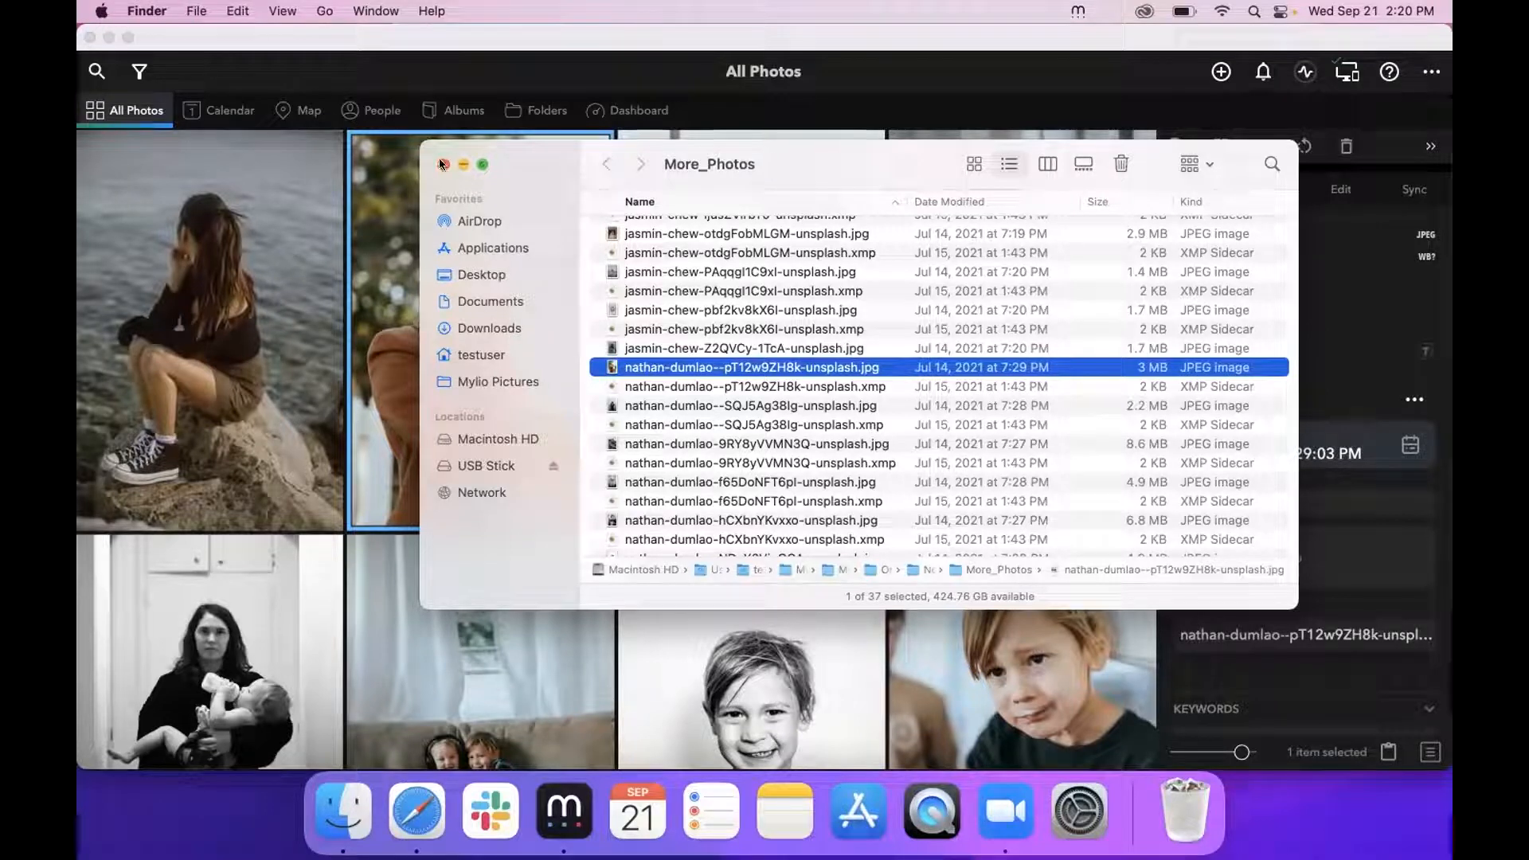
left_click_drag(450, 175, 402, 235)
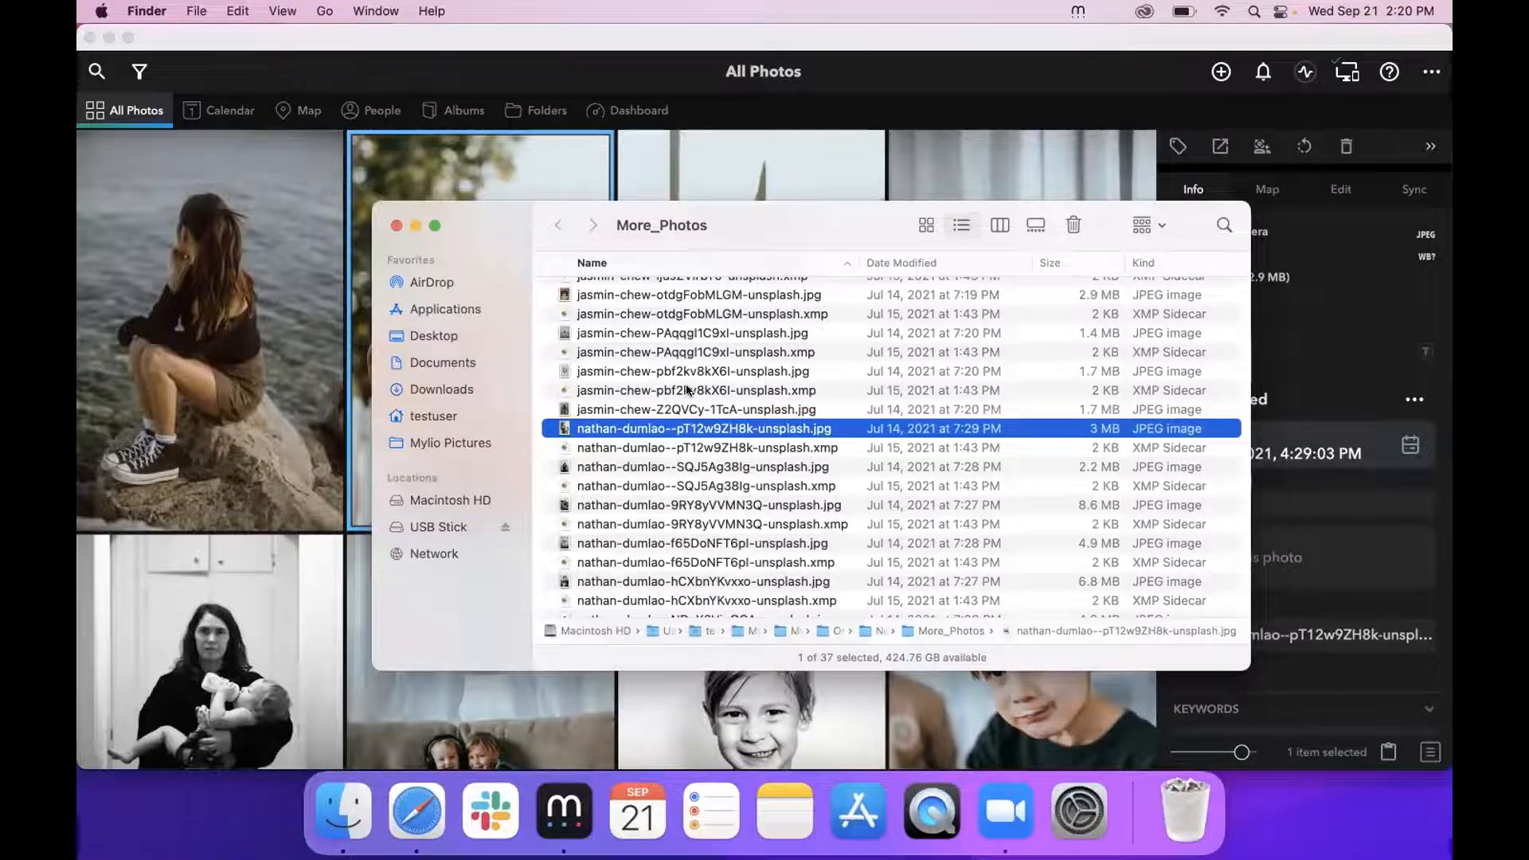
scroll(687, 391, "up", 1)
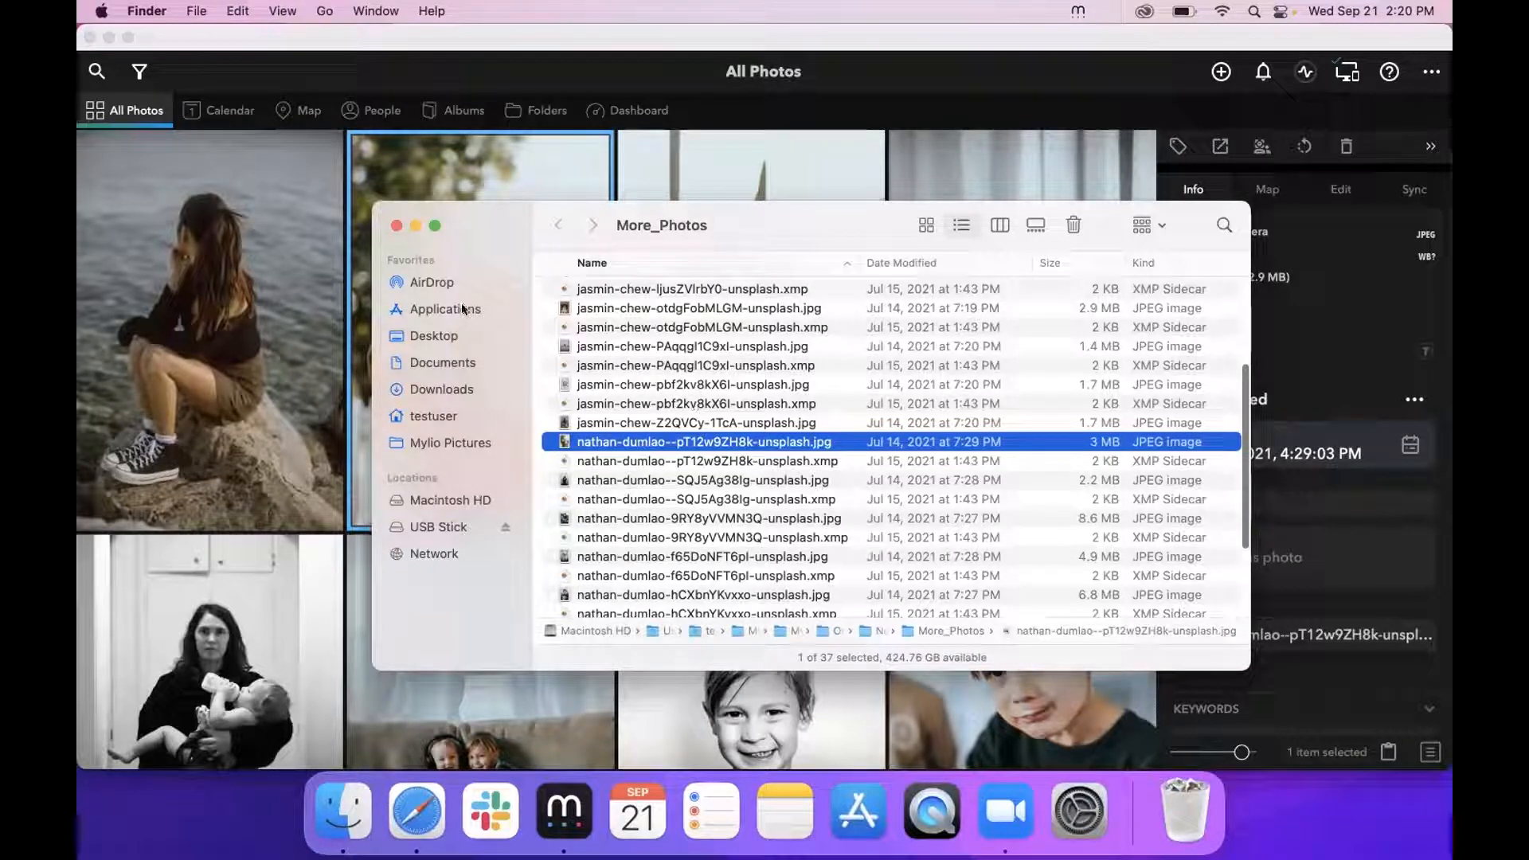
left_click(396, 225)
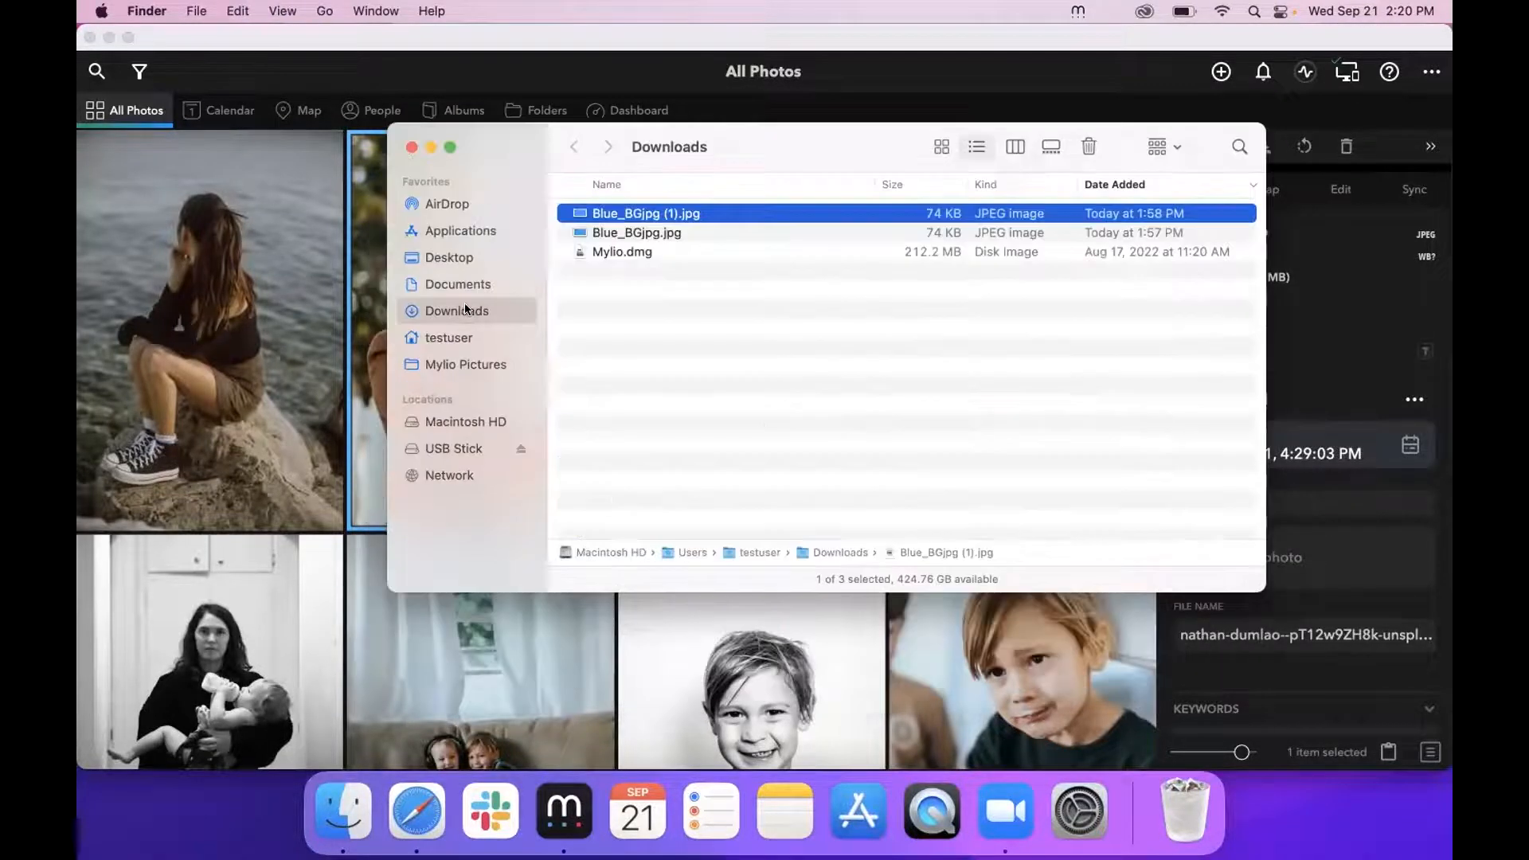
left_click(412, 147)
left_click(456, 251)
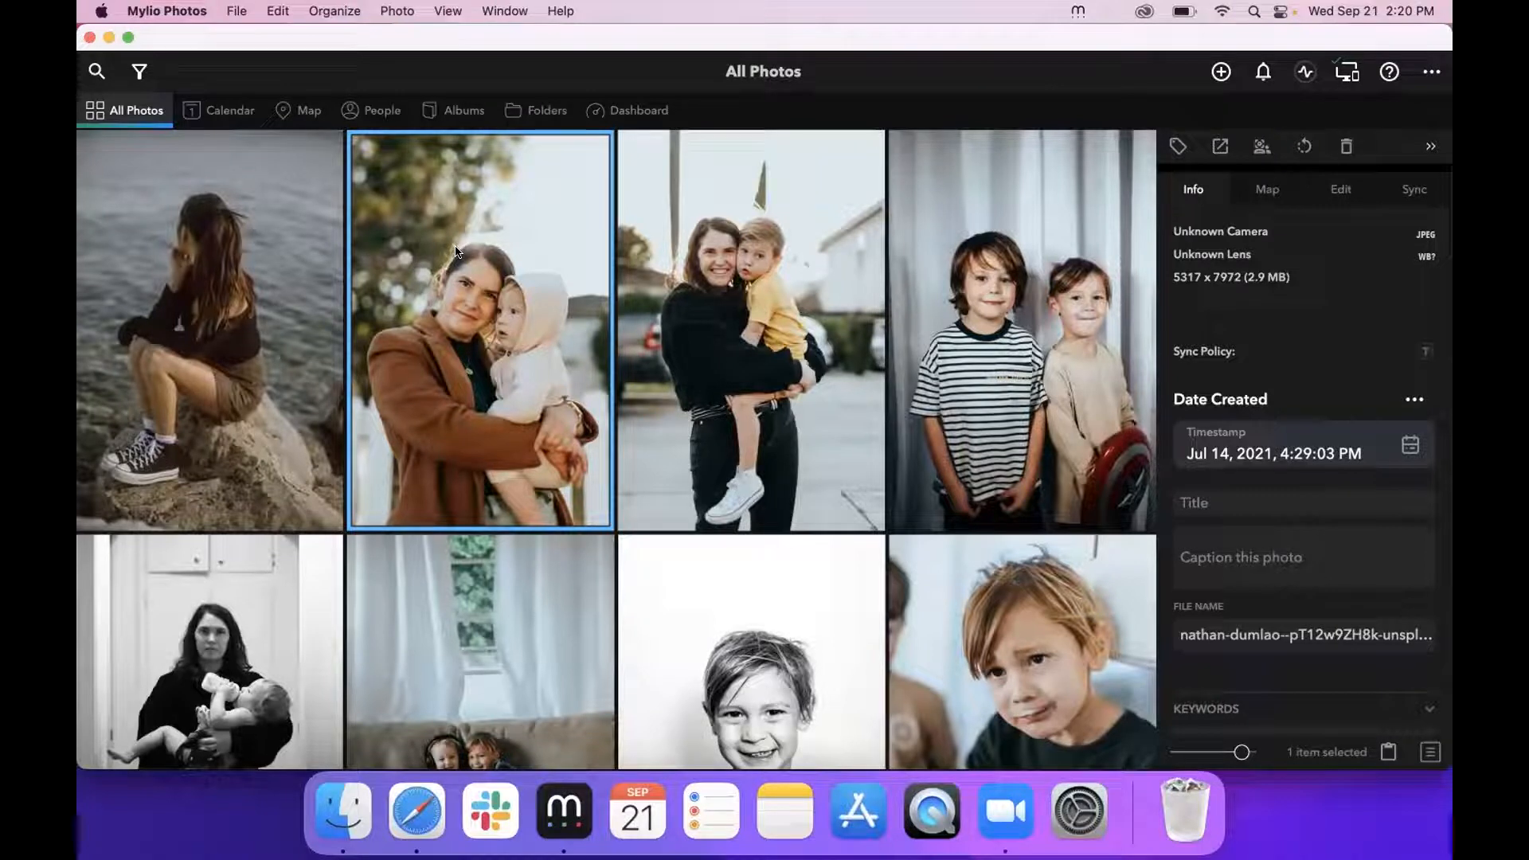
- Reveal the file of the woman in the brown coat in Finder again
right_click(469, 277)
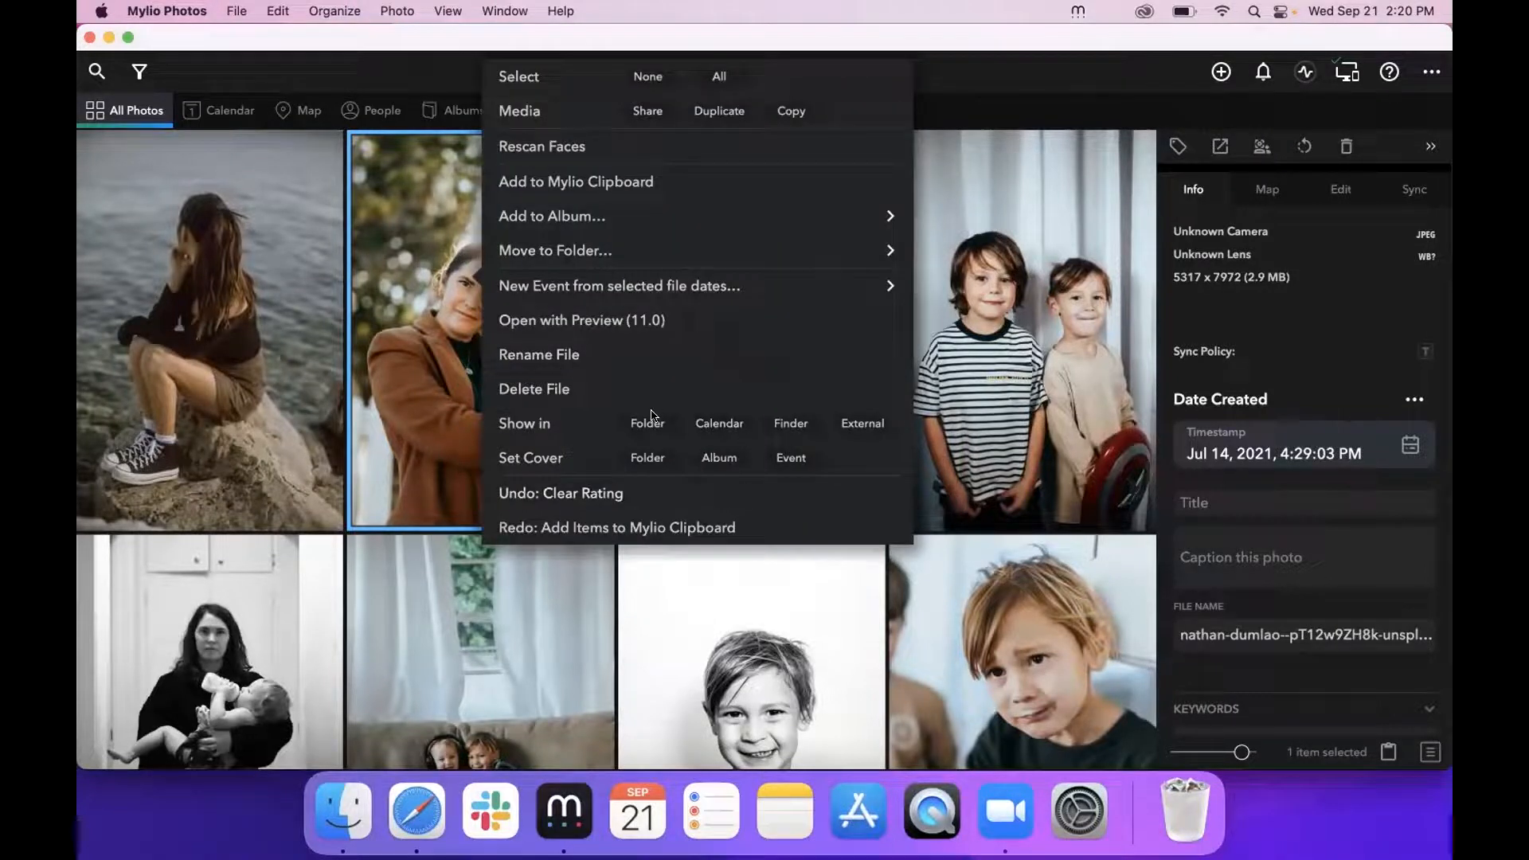
left_click(780, 425)
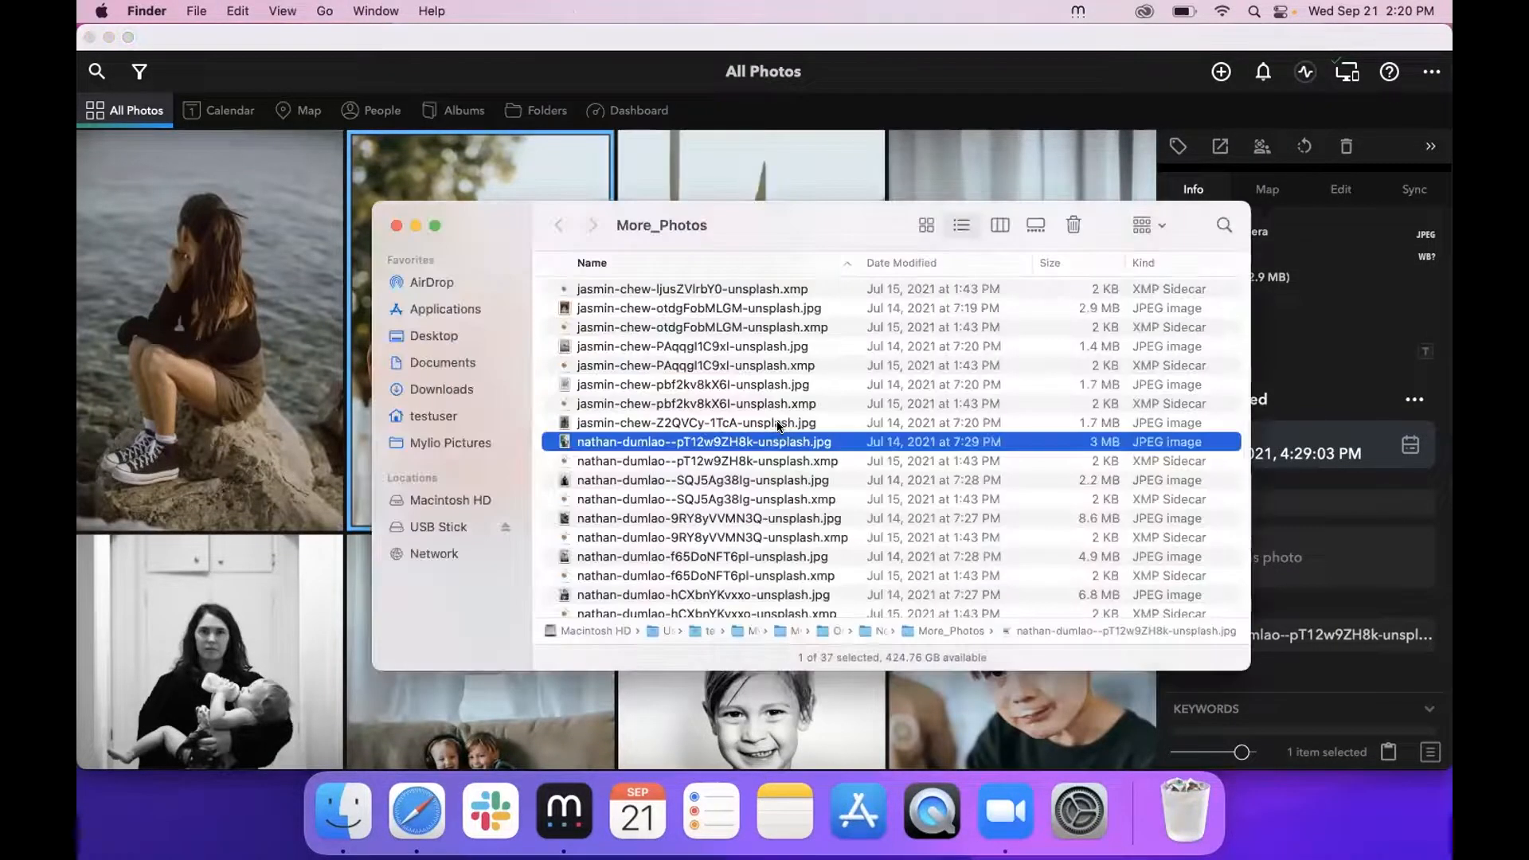
scroll(870, 427, "down", 1)
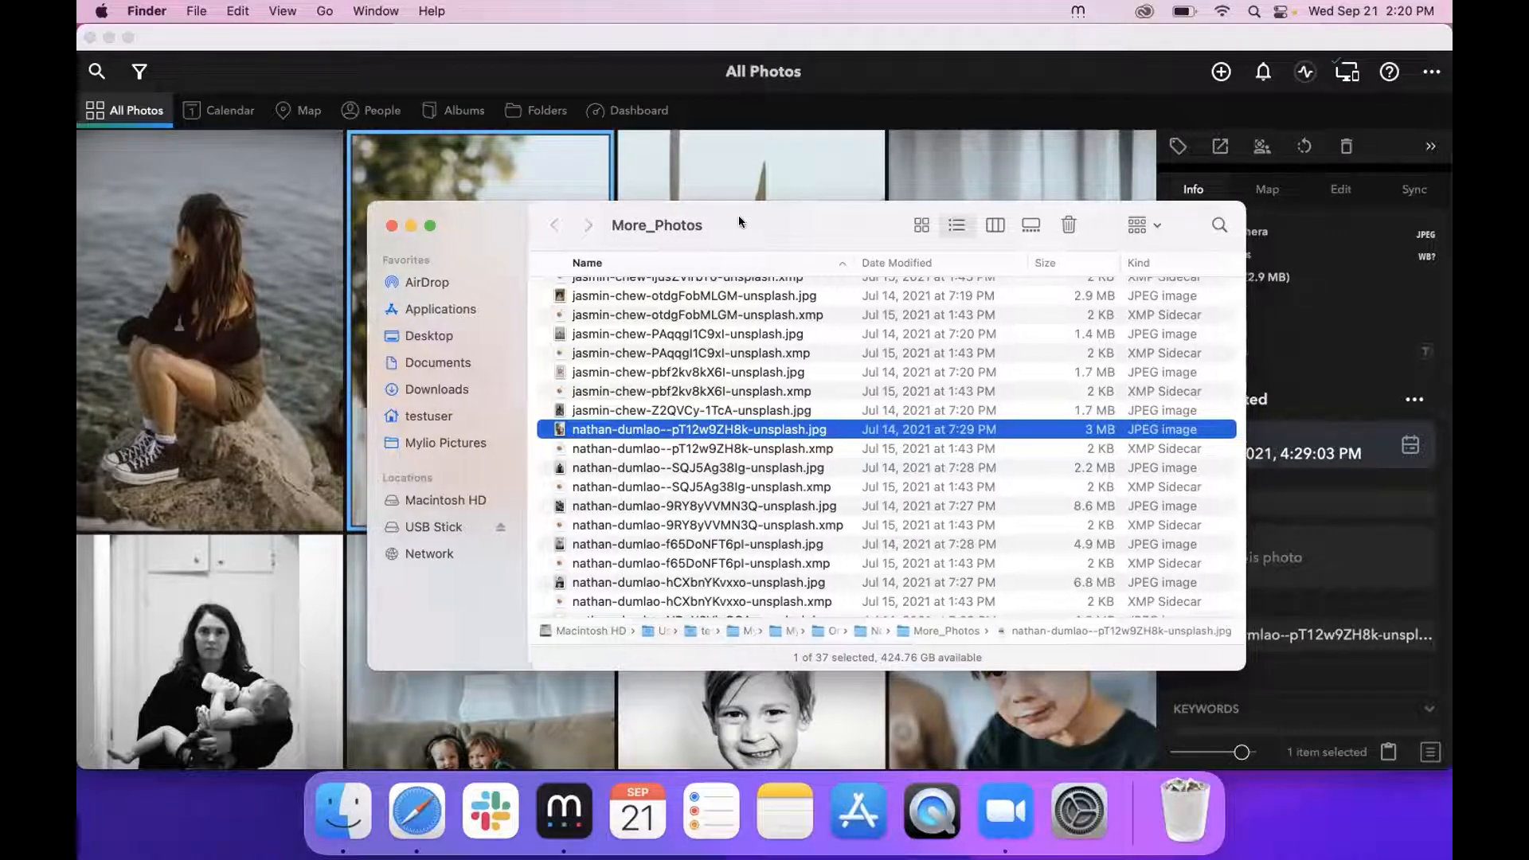
- Move the More_Photos window aside and hide its path bar
left_click_drag(739, 215, 680, 216)
left_click(284, 11)
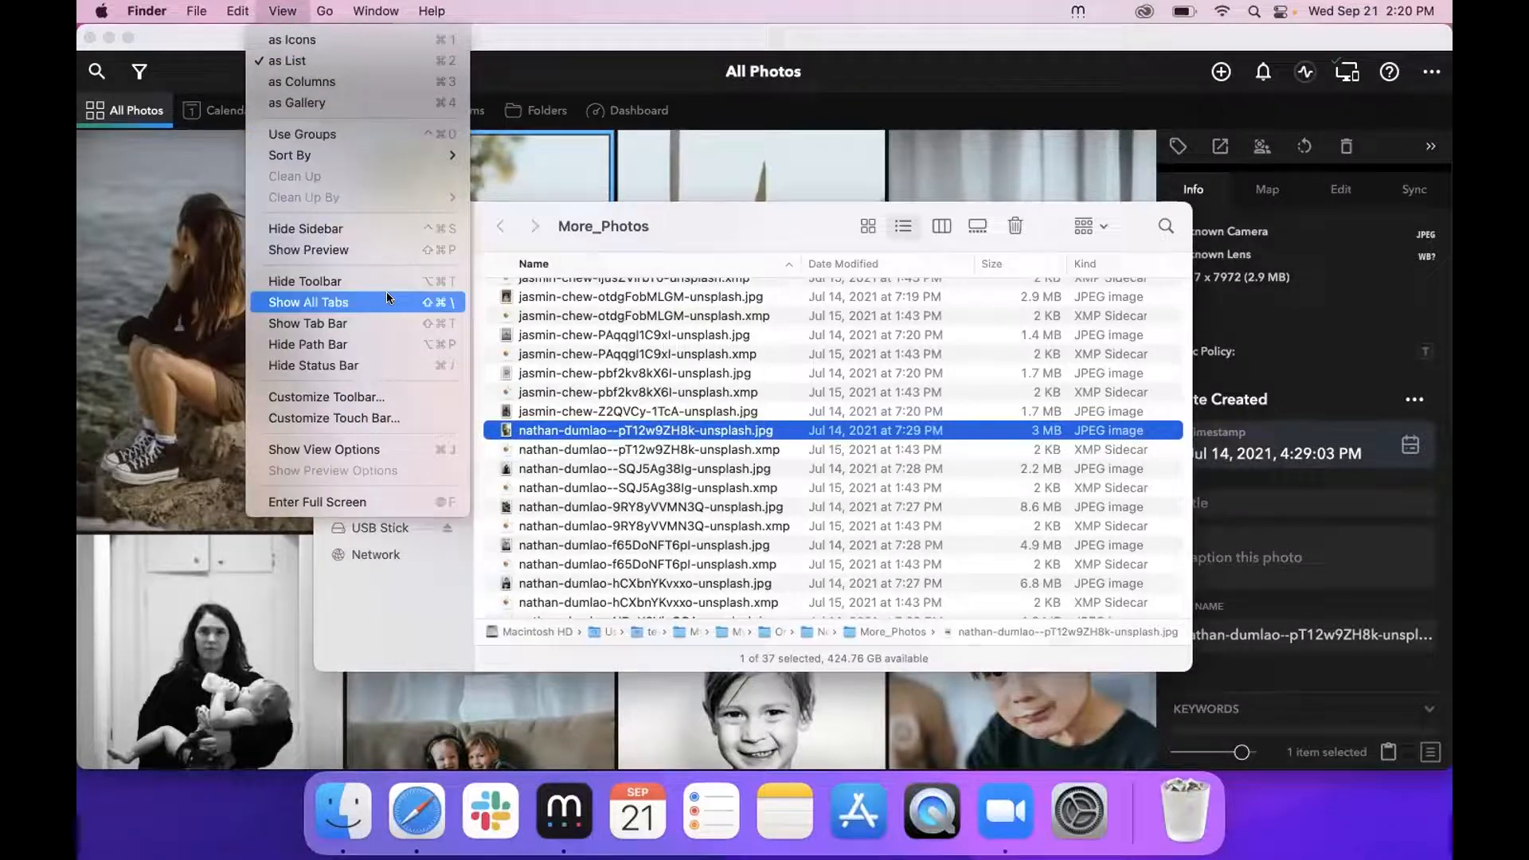
left_click(400, 344)
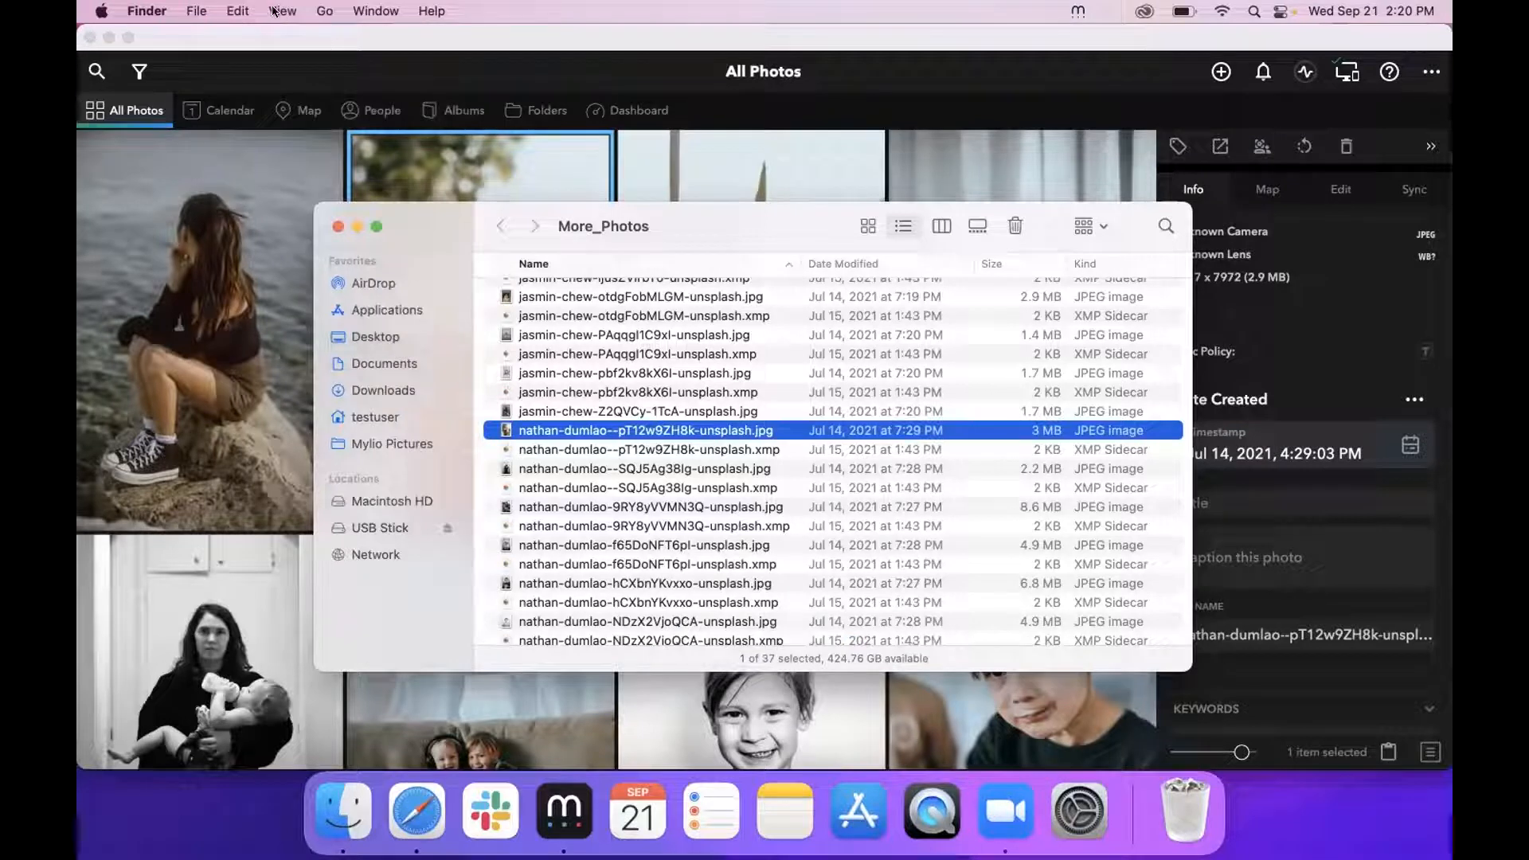
- Show the path bar in the More_Photos Finder window, and close that window to return to Mylio Photos
left_click(279, 11)
left_click(392, 343)
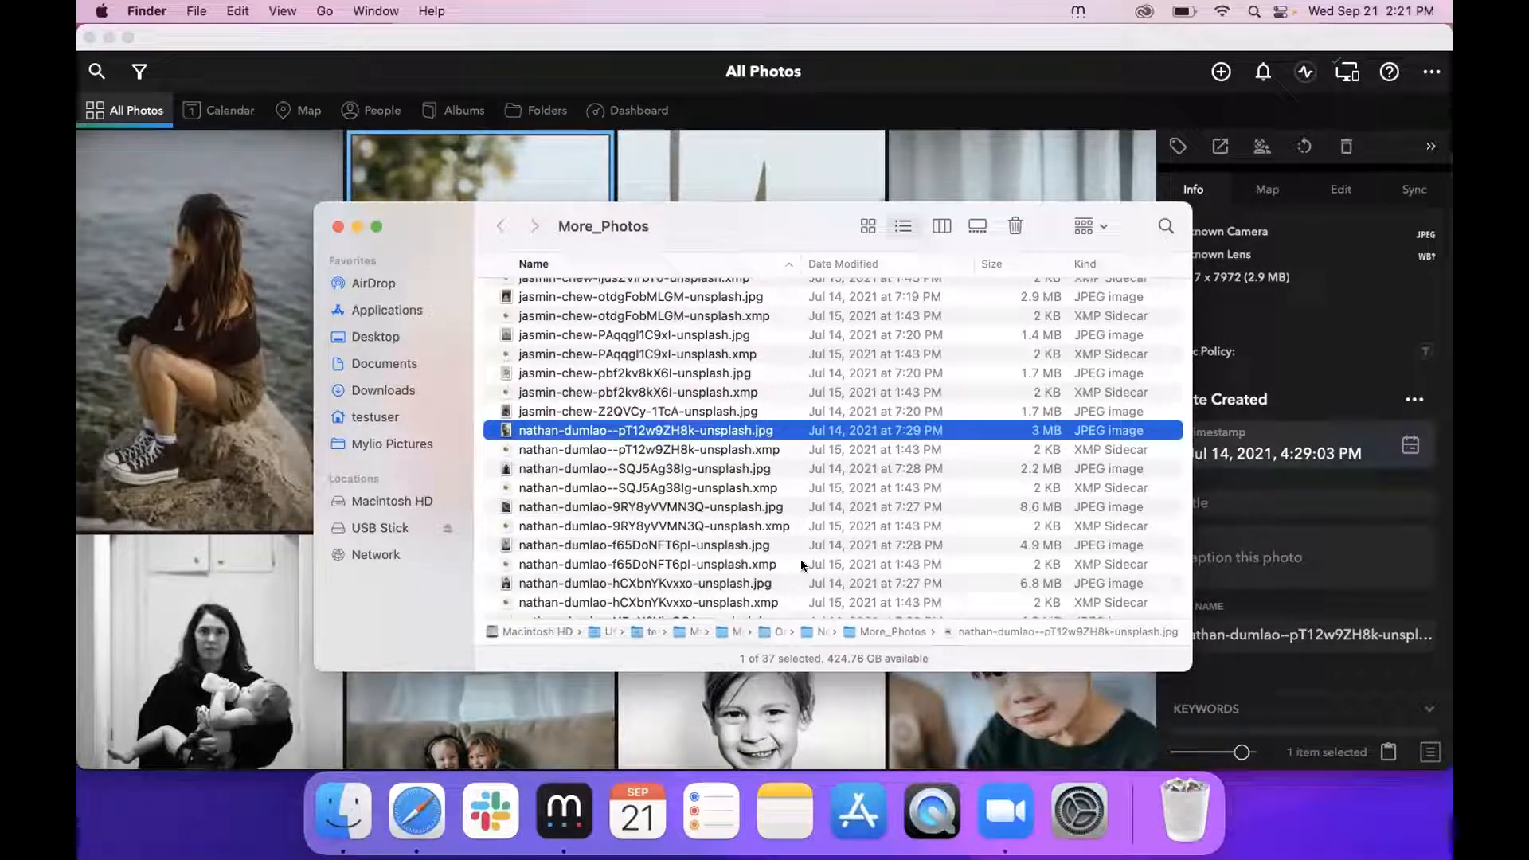
left_click(336, 226)
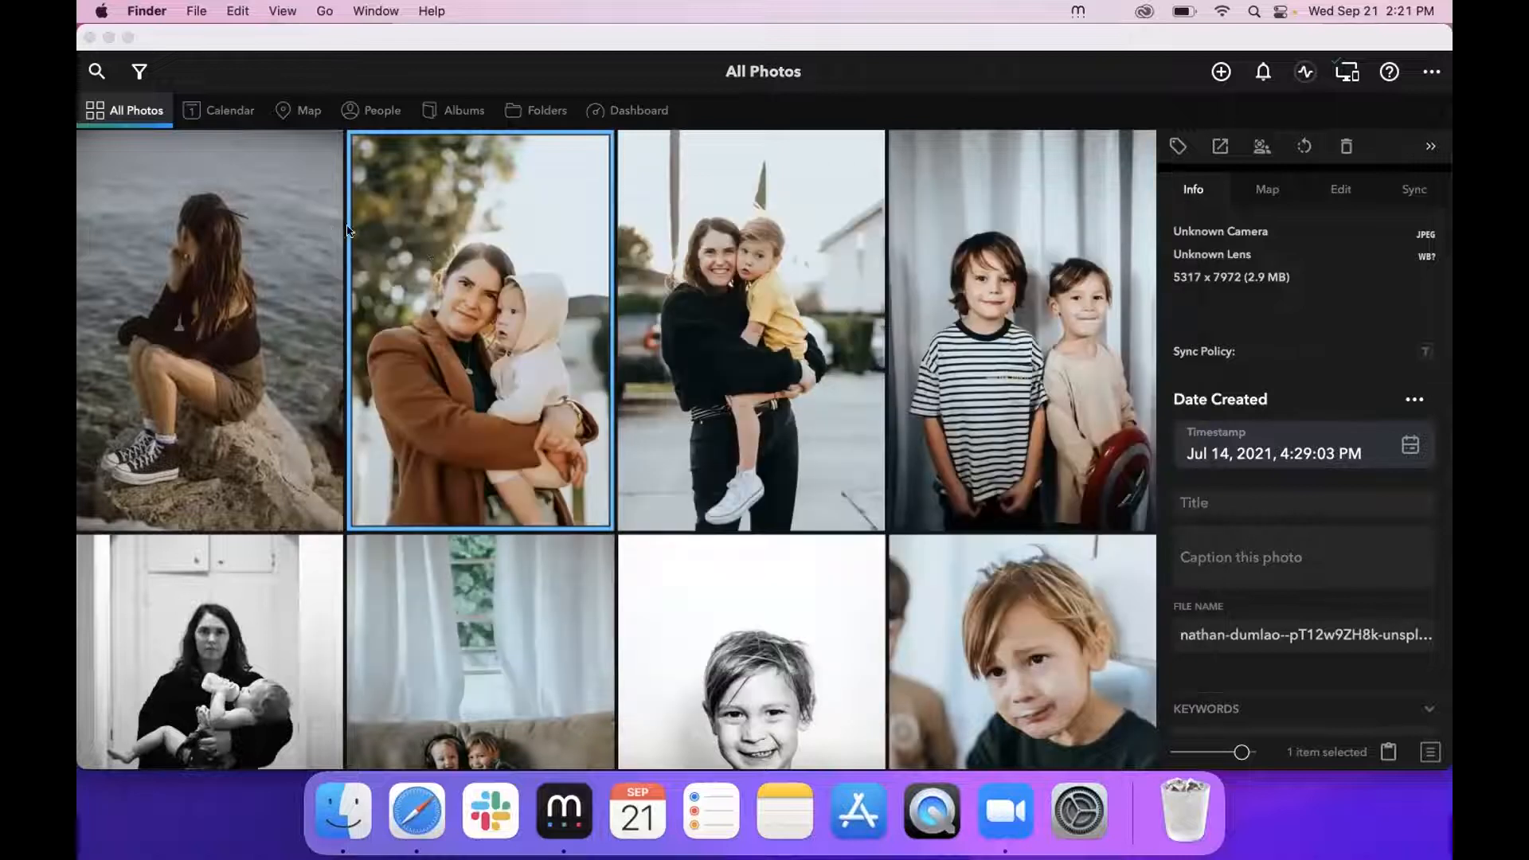
- Go up to the top level of the Folders view and open the Mylio Pictures folder
left_click(538, 115)
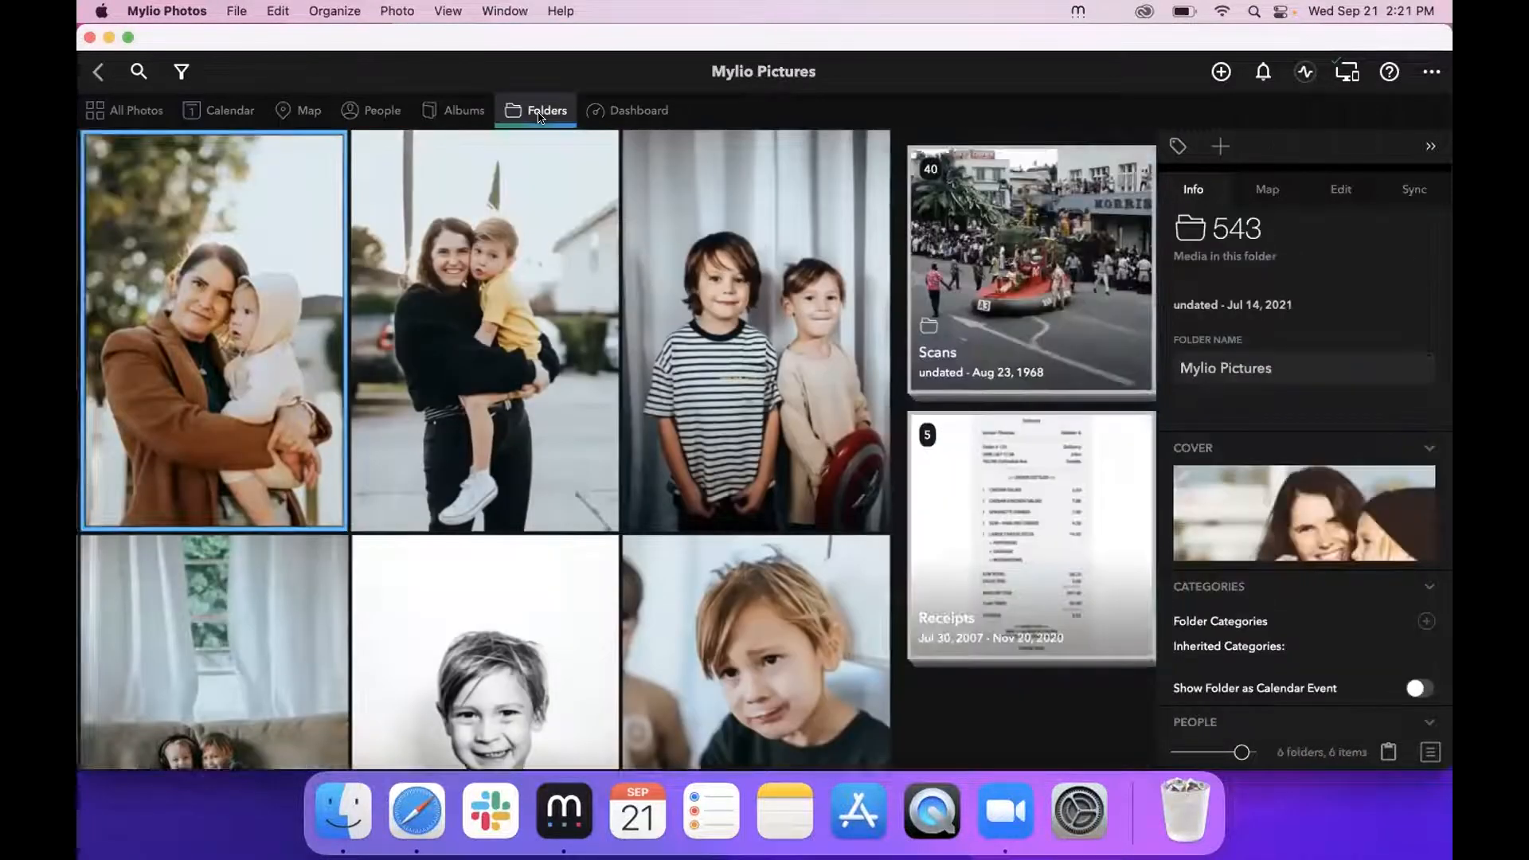
left_click(535, 117)
left_click(535, 116)
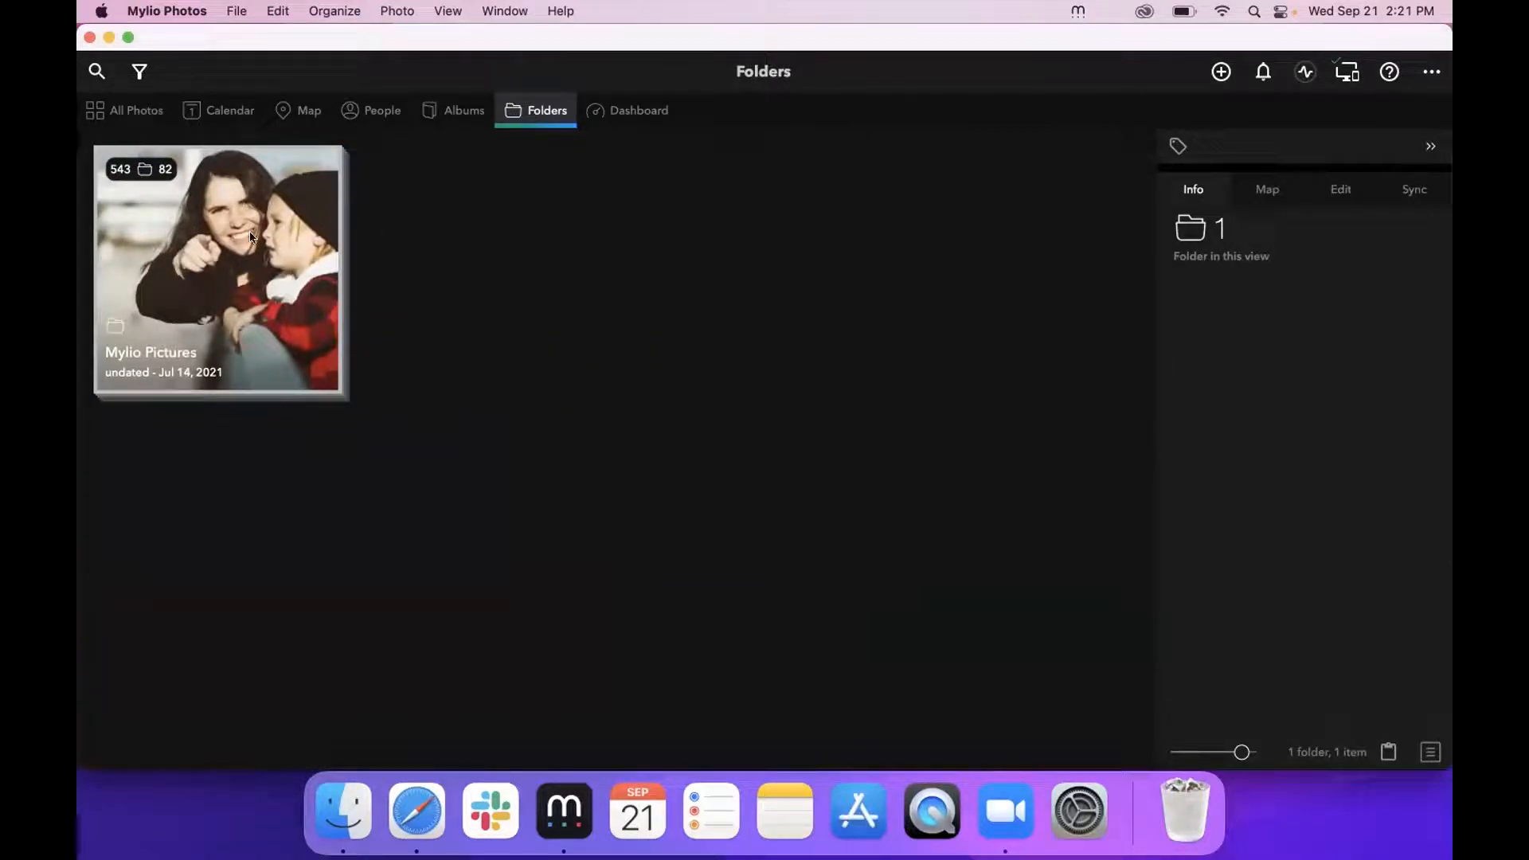
left_click(232, 293)
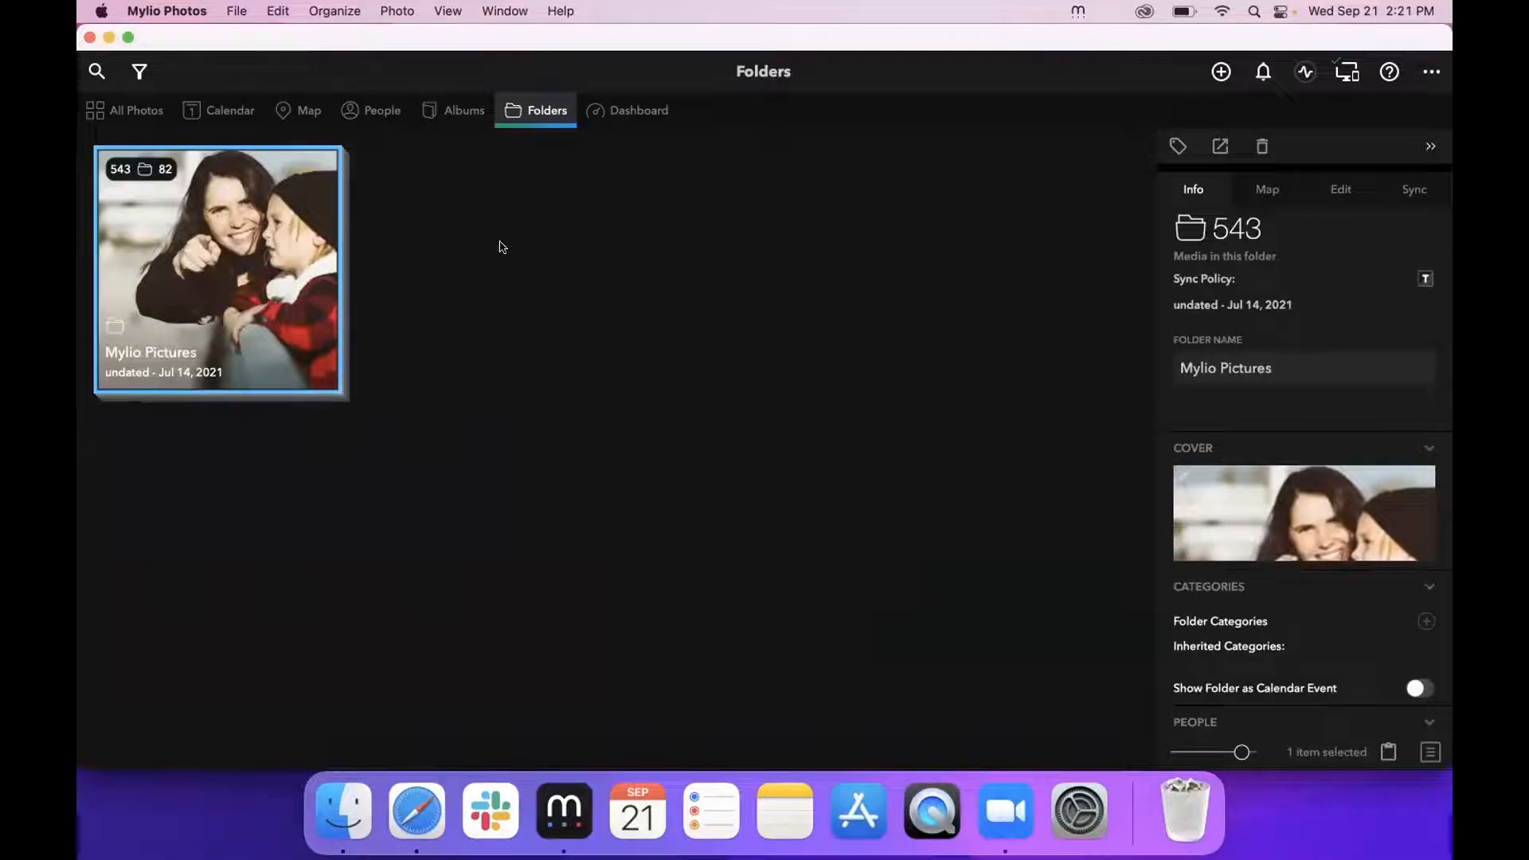
double_click(270, 253)
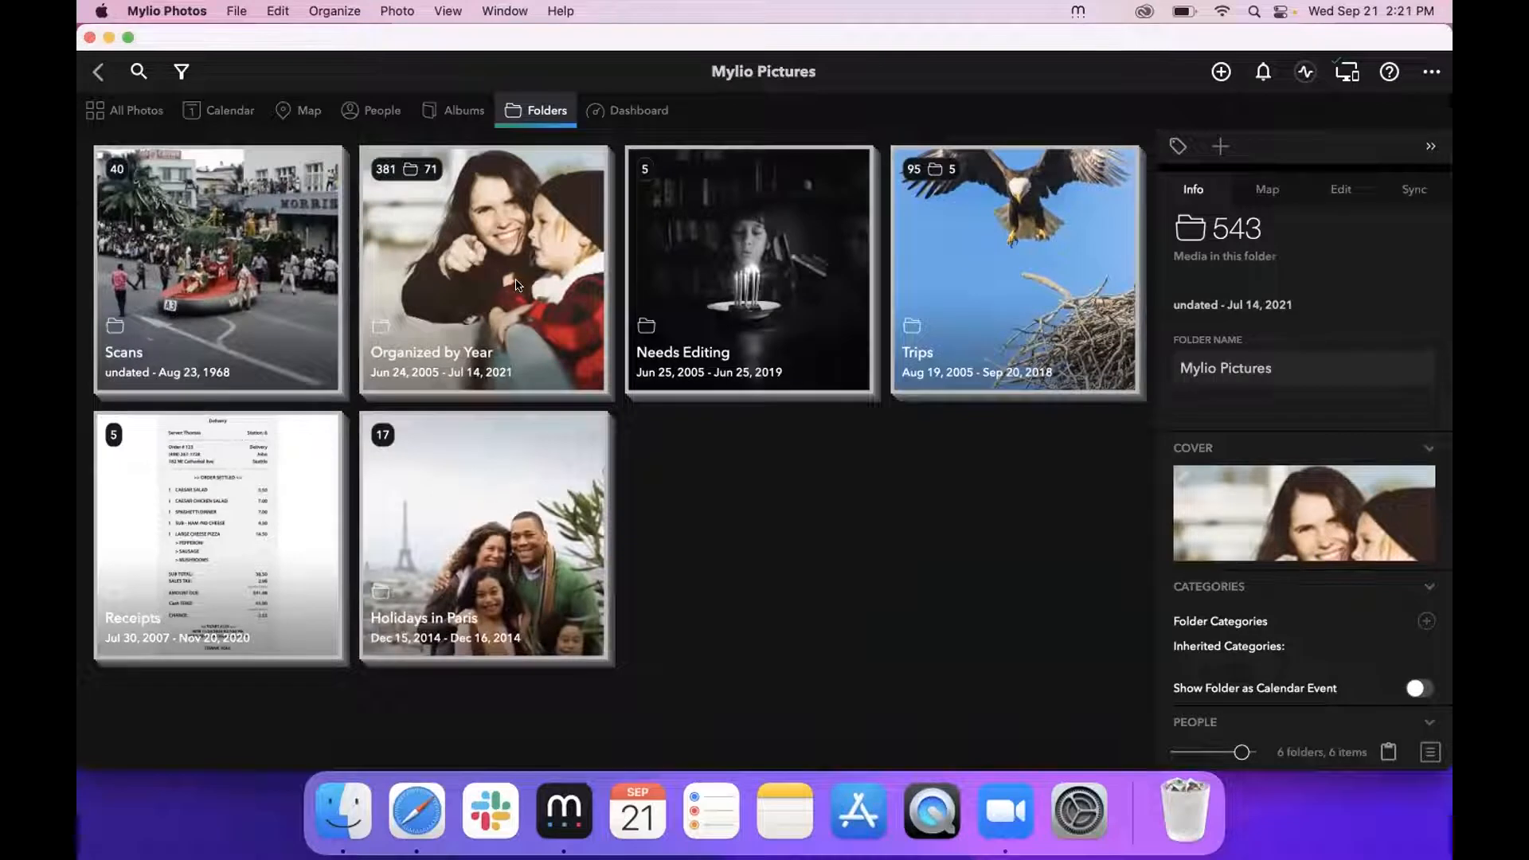
- Show the Scans folder on the external drive, move the Finder window aside to compare the folder structures, and close it
right_click(255, 257)
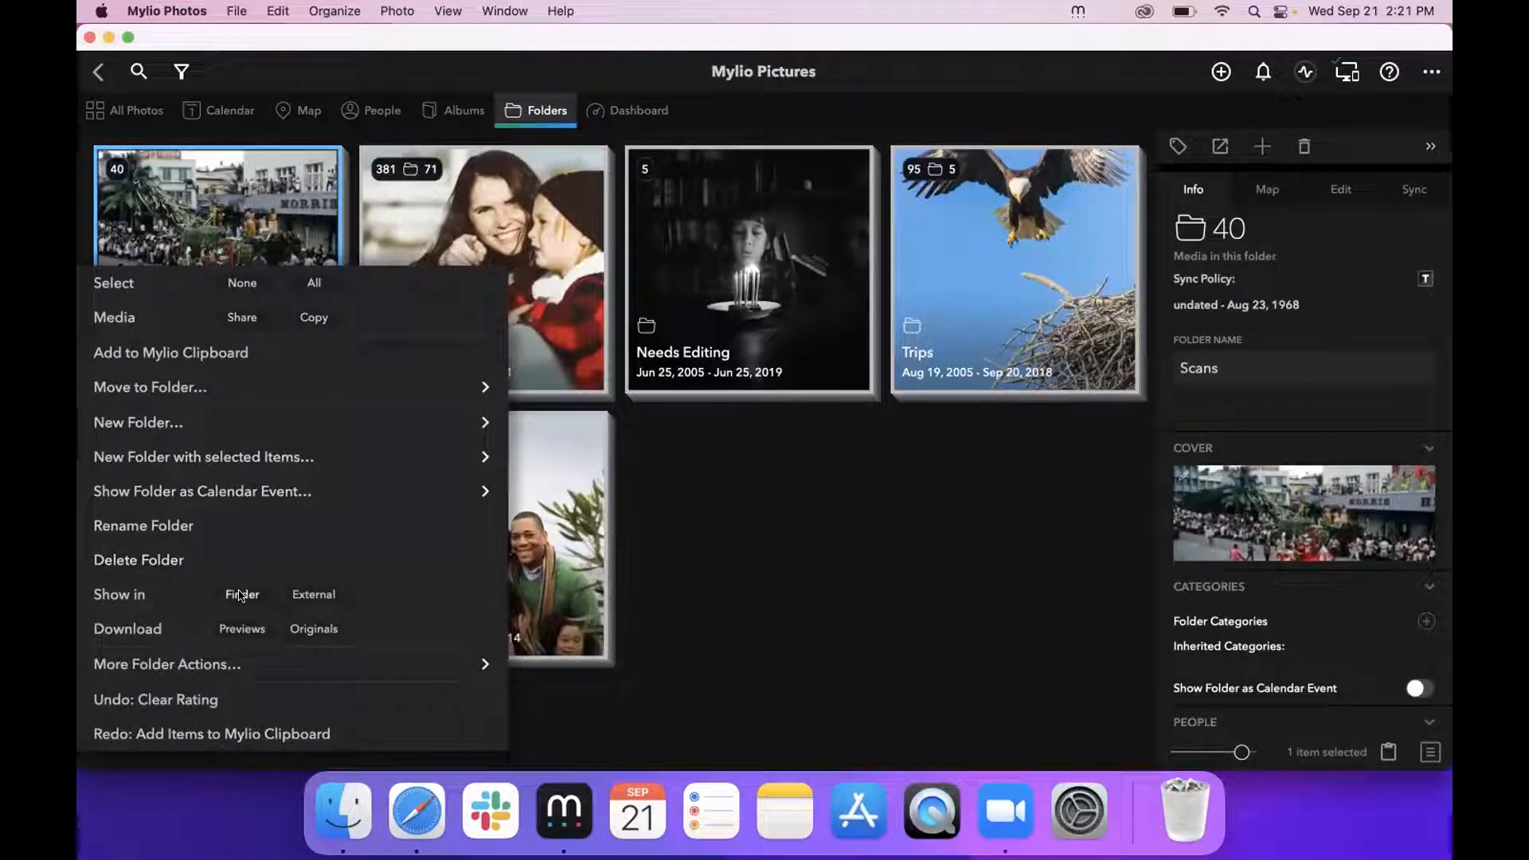
left_click(309, 596)
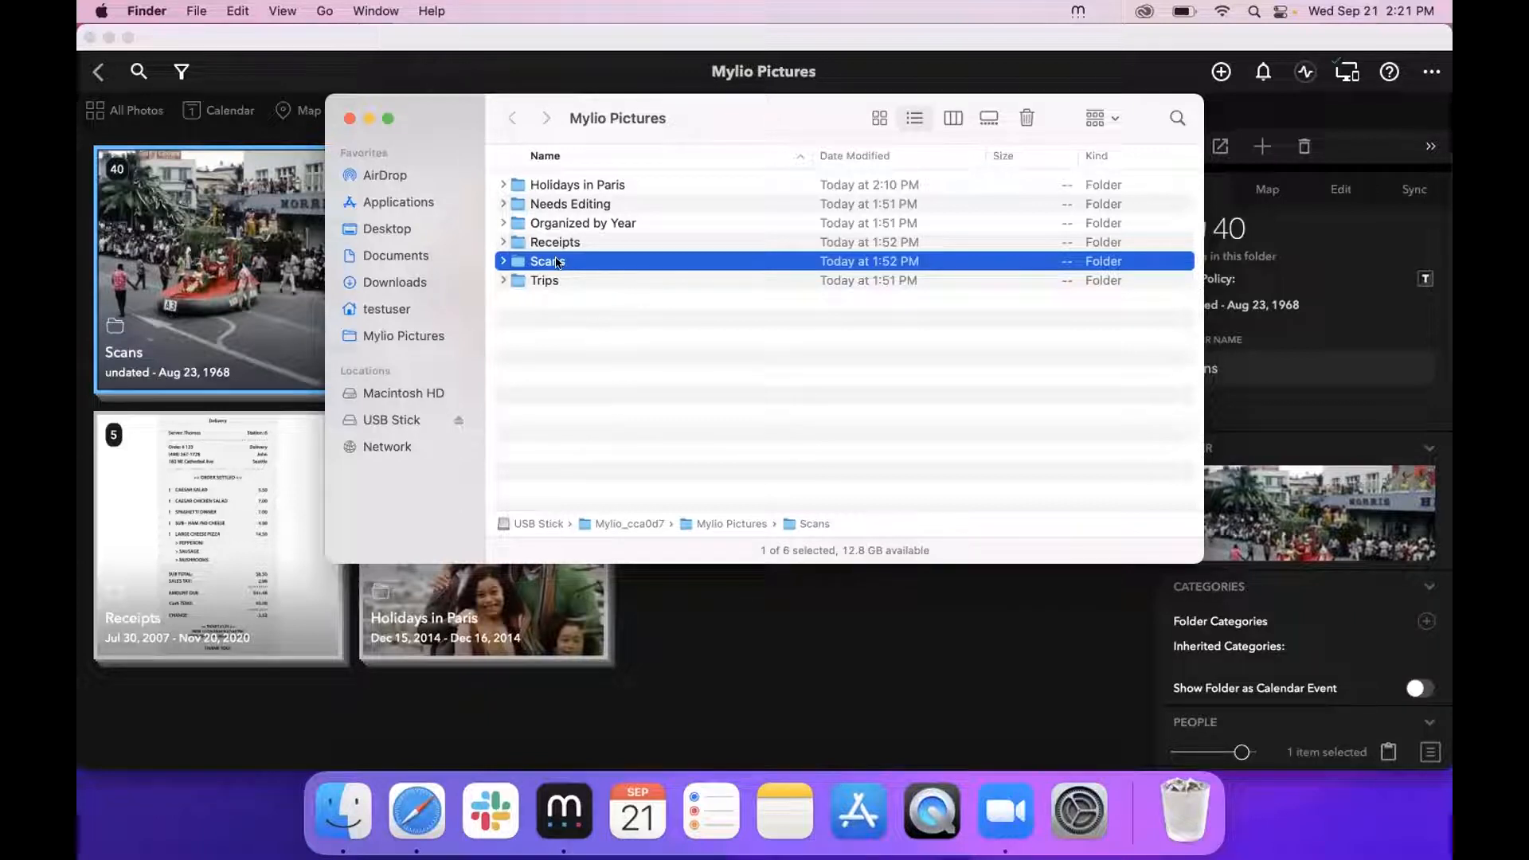
left_click_drag(715, 115, 770, 180)
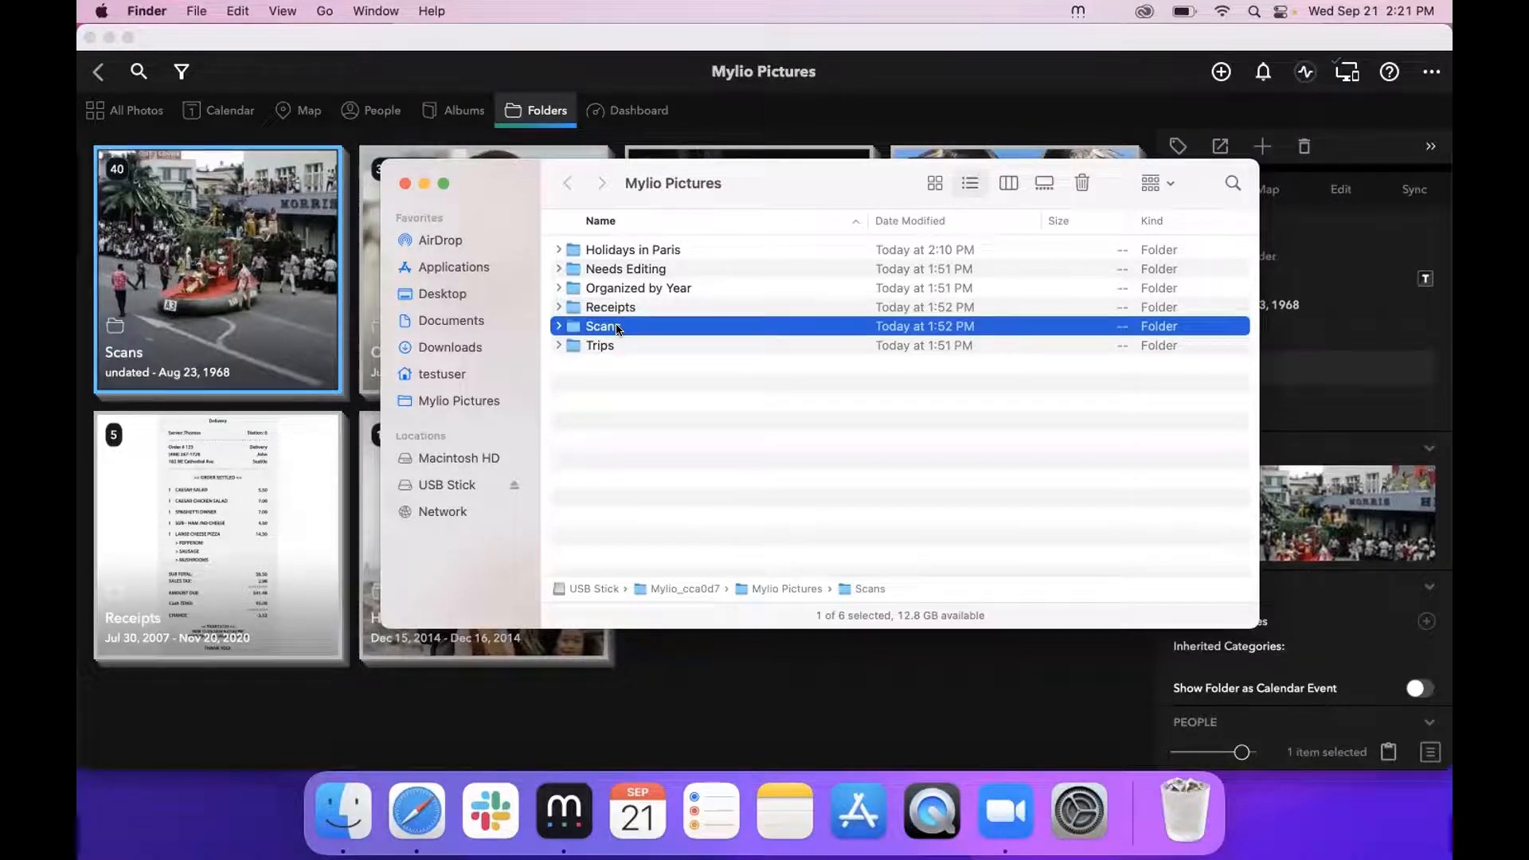
left_click_drag(754, 181, 925, 476)
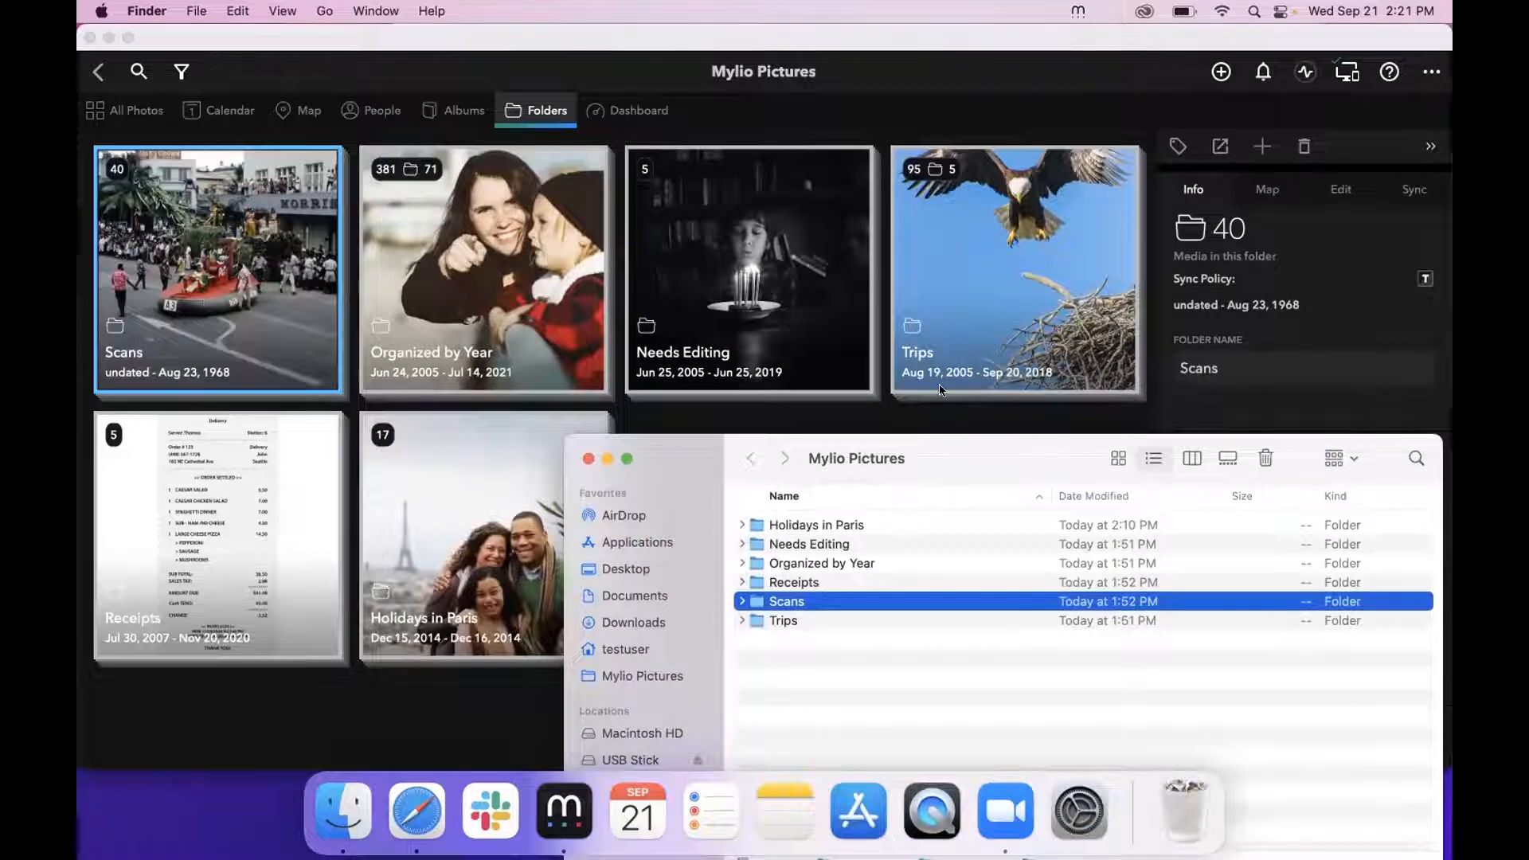
left_click(878, 682)
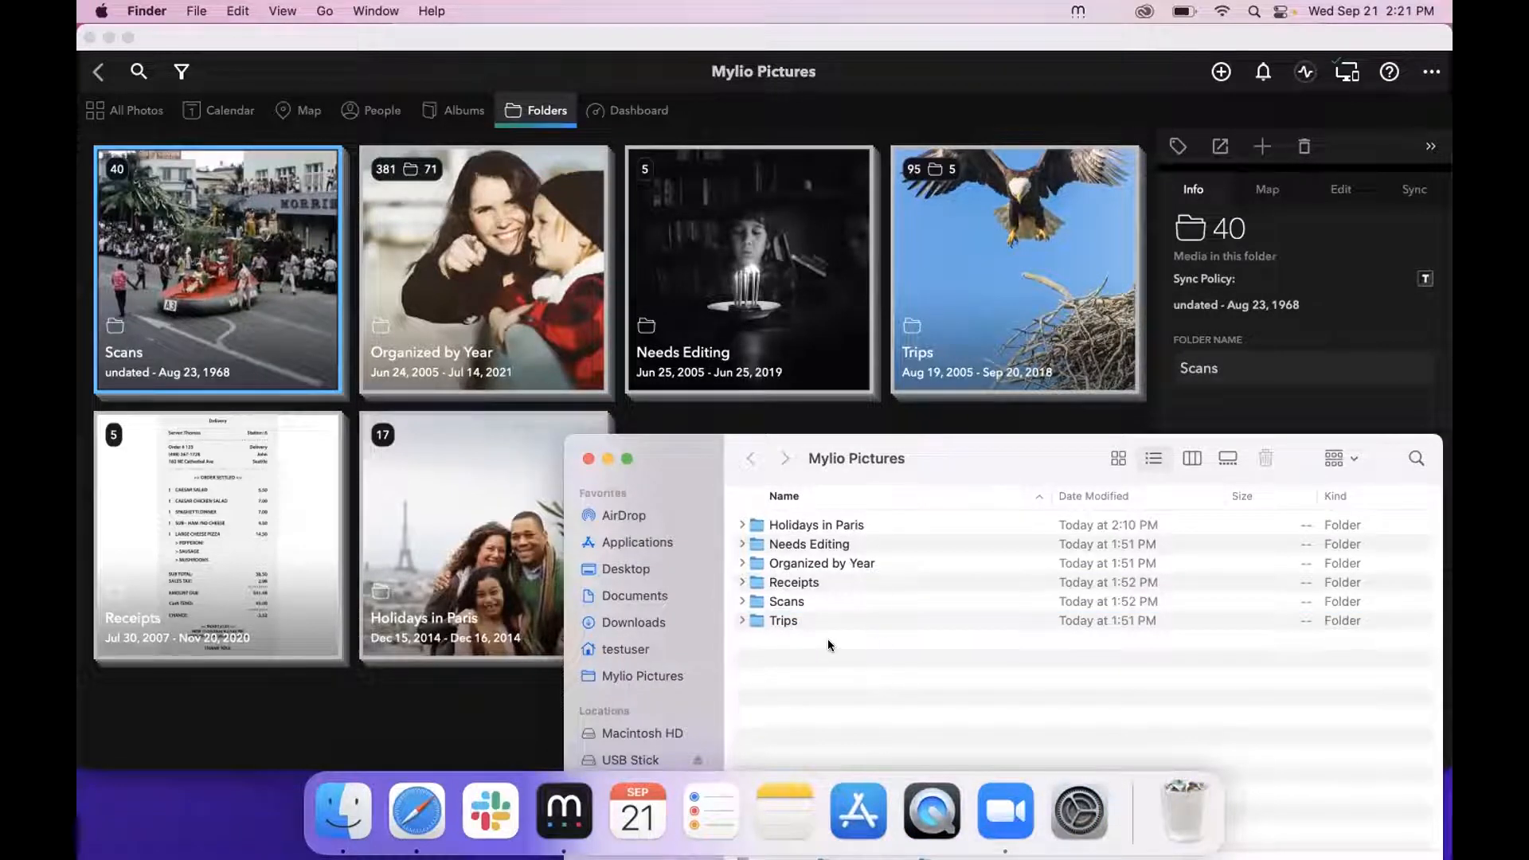
left_click(588, 459)
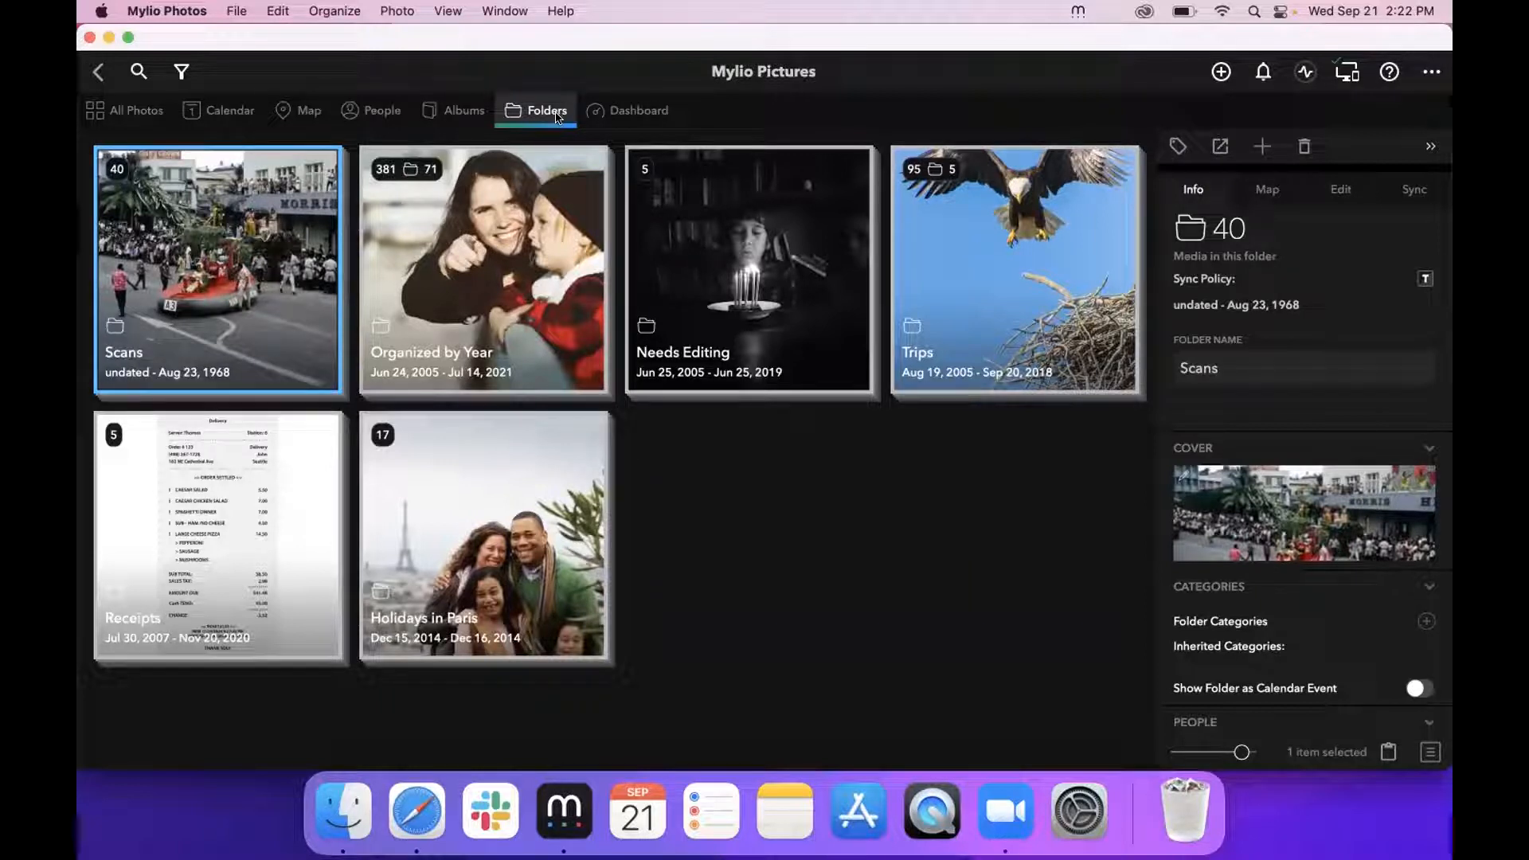
- Glance at the dashboard, return to All Photos, and display the sync status of the selected photo
left_click(619, 117)
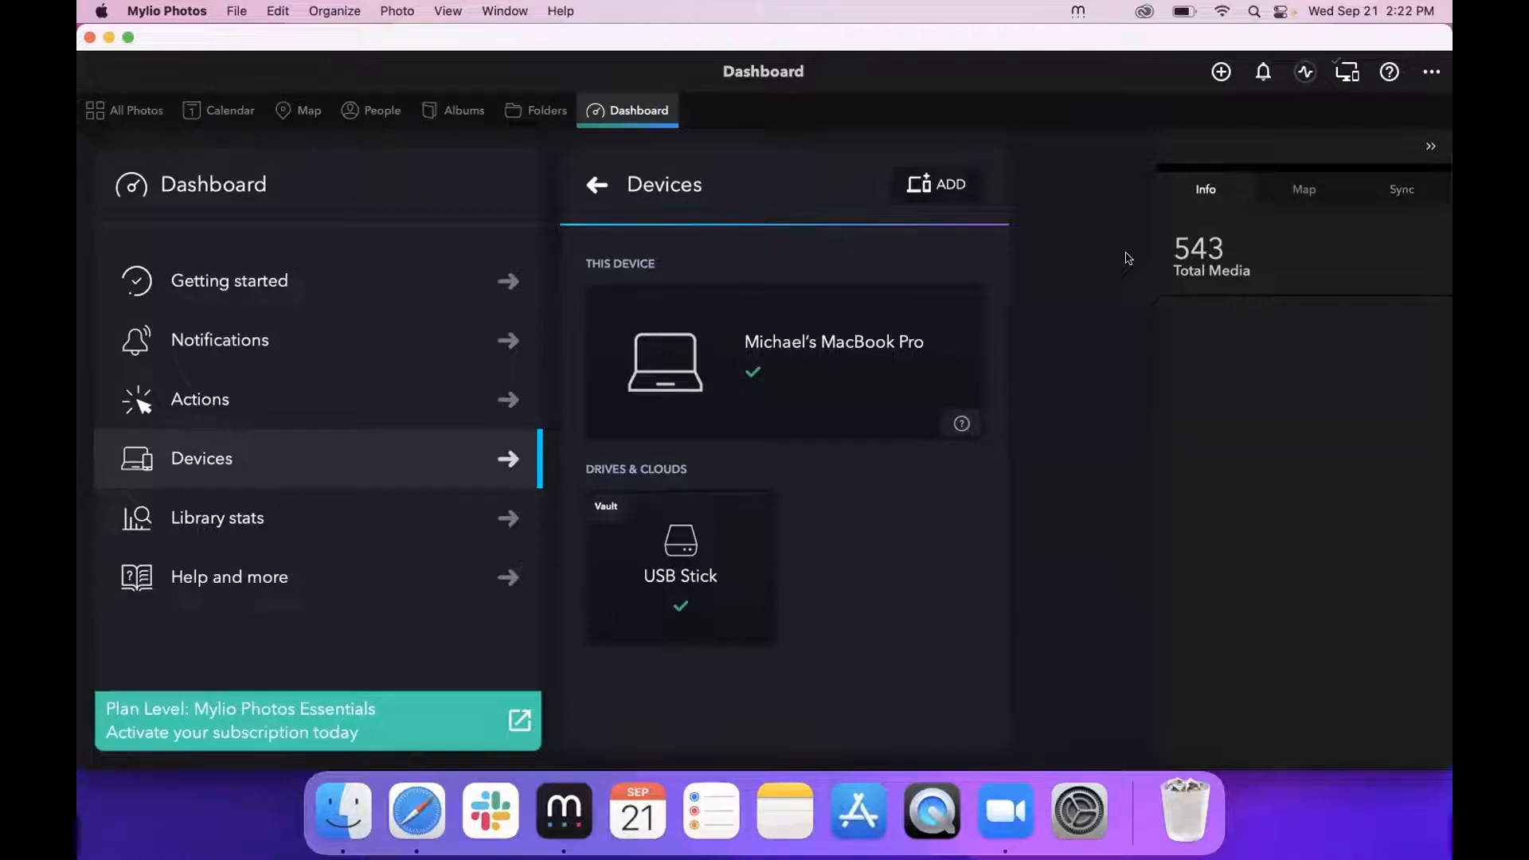
left_click(136, 112)
left_click(1432, 147)
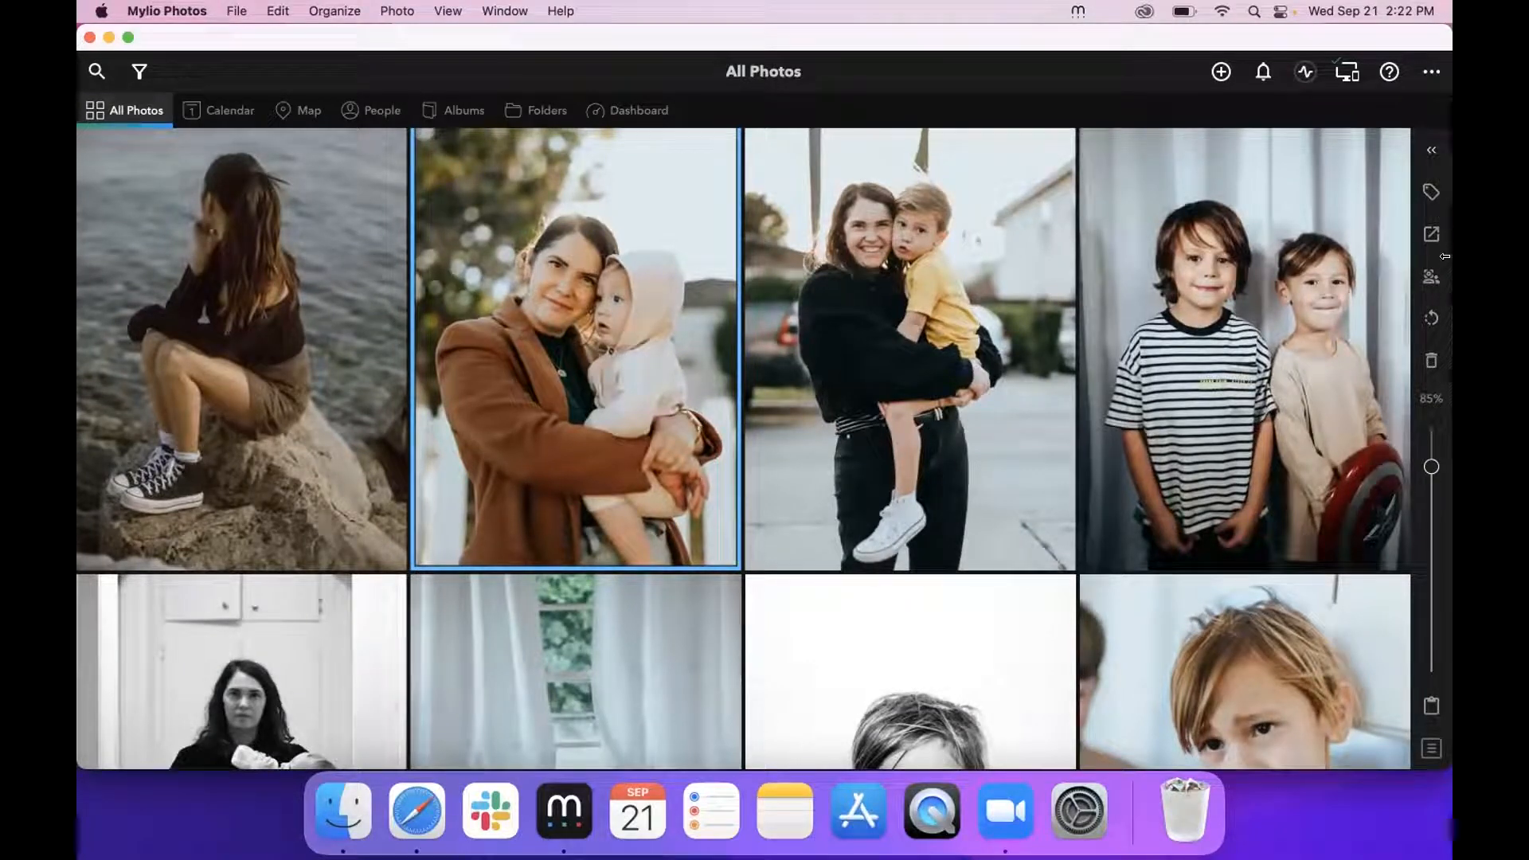
left_click(1431, 152)
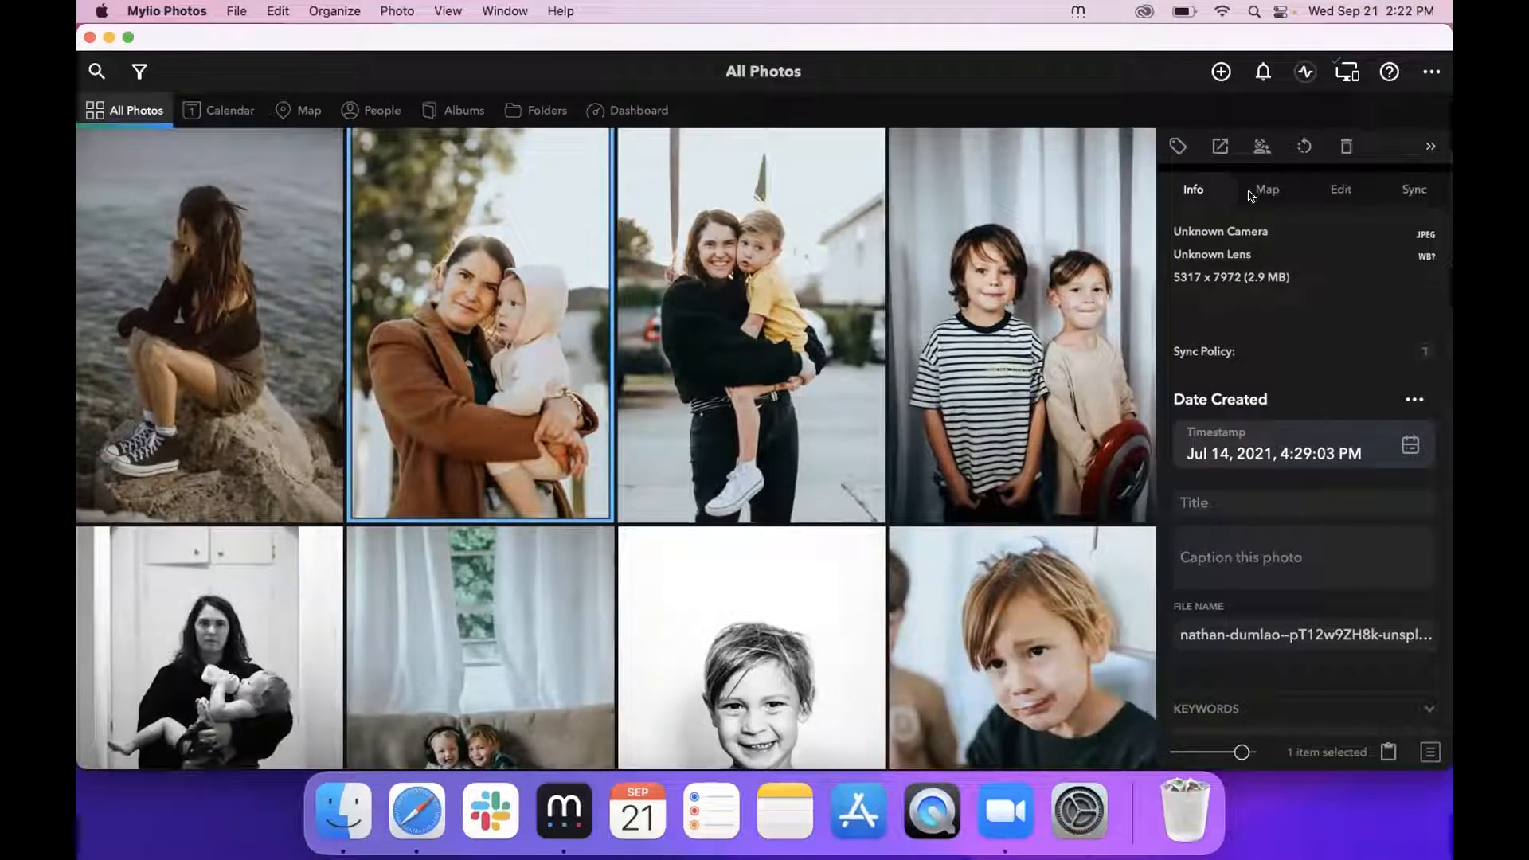
left_click(1401, 191)
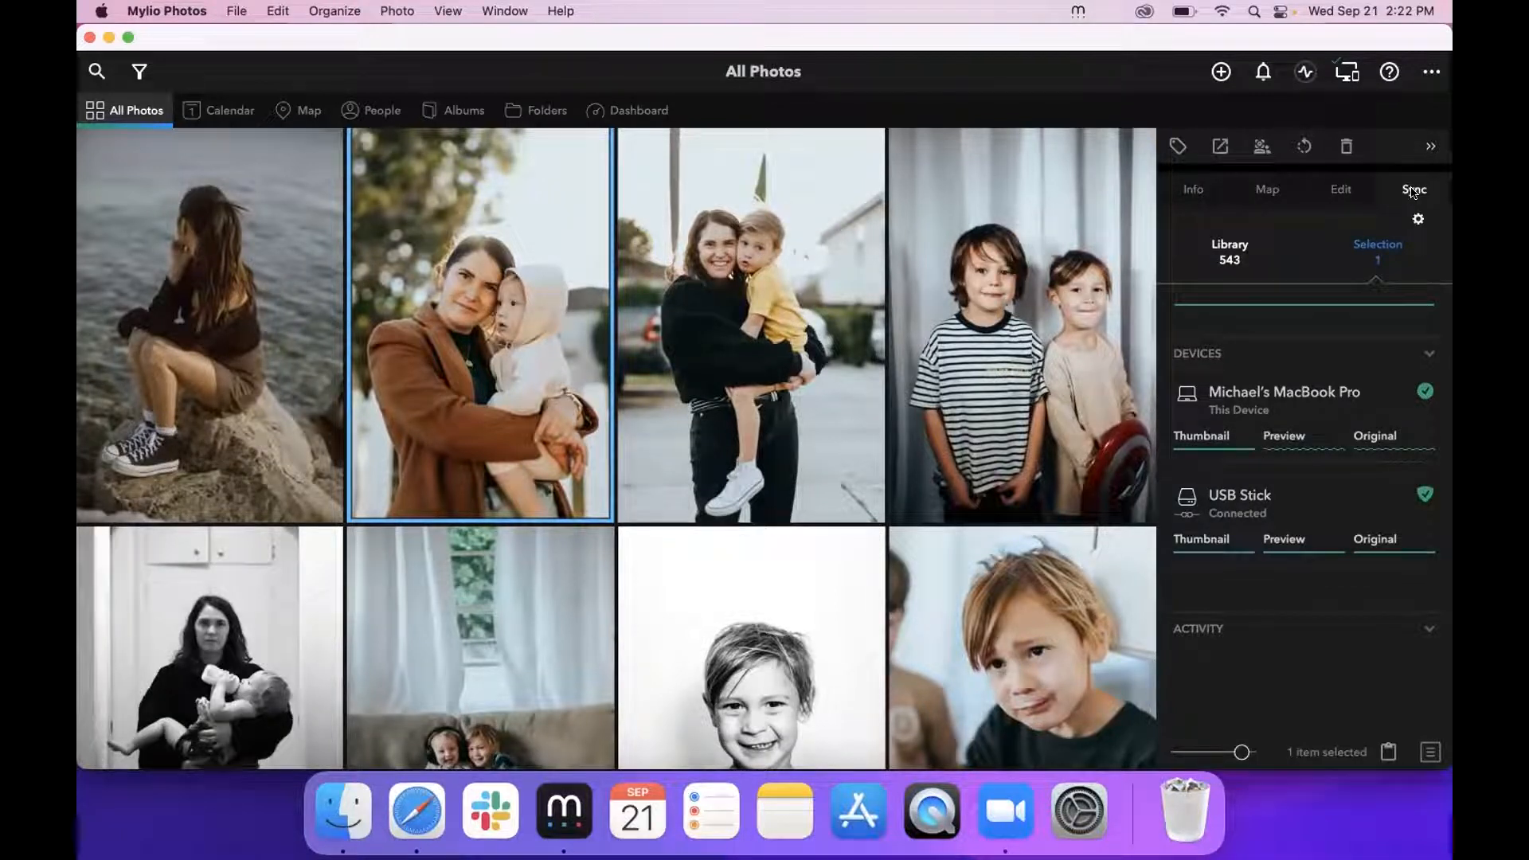
- Check where the Sync Panel option is found in the Advanced settings, and close the settings
left_click(1431, 72)
left_click(1100, 329)
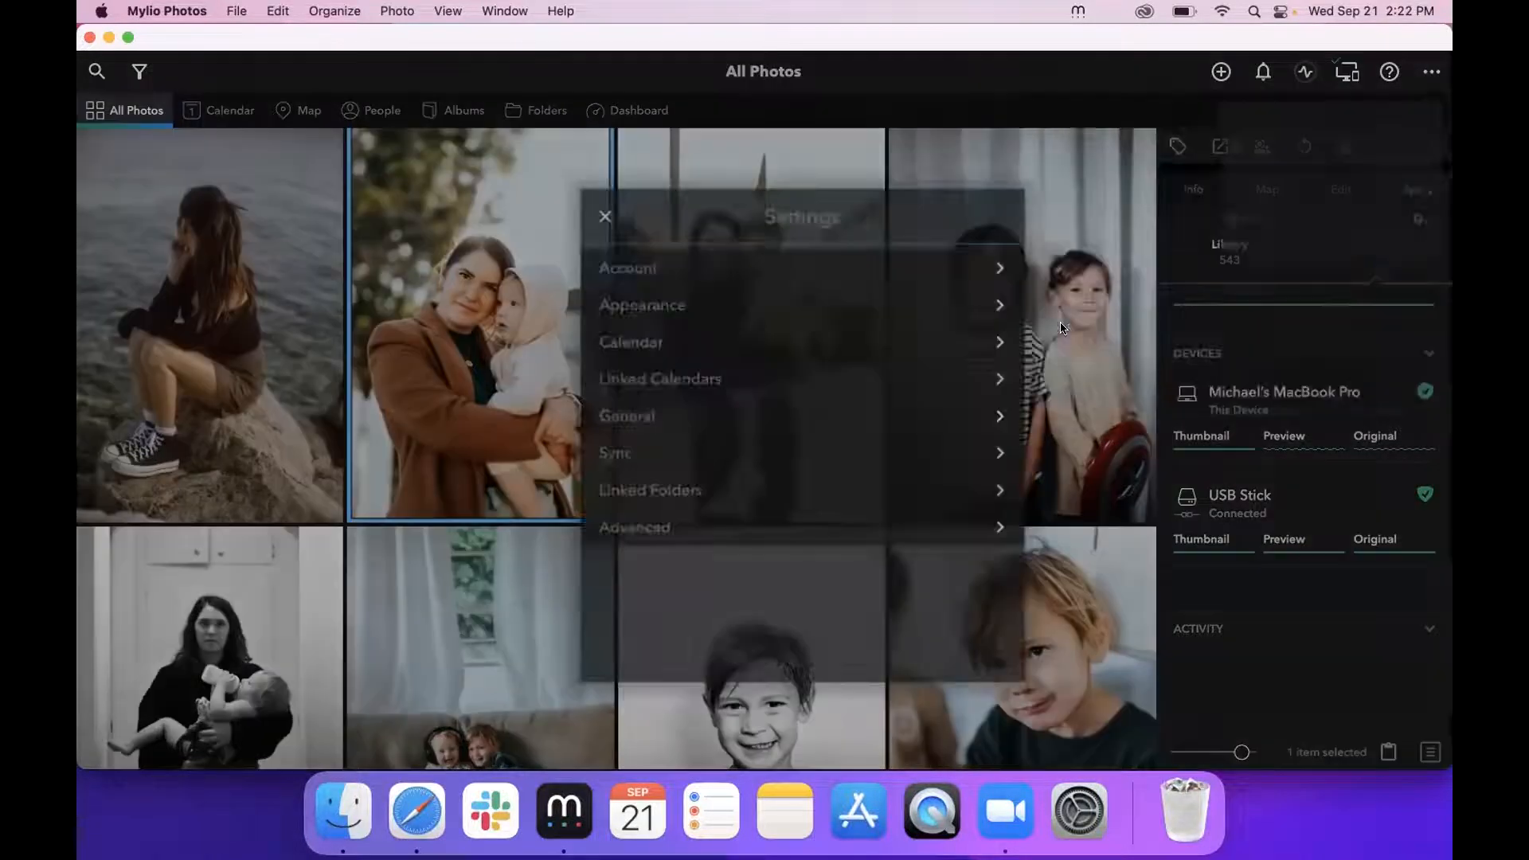
left_click(639, 520)
scroll(740, 431, "down", 10)
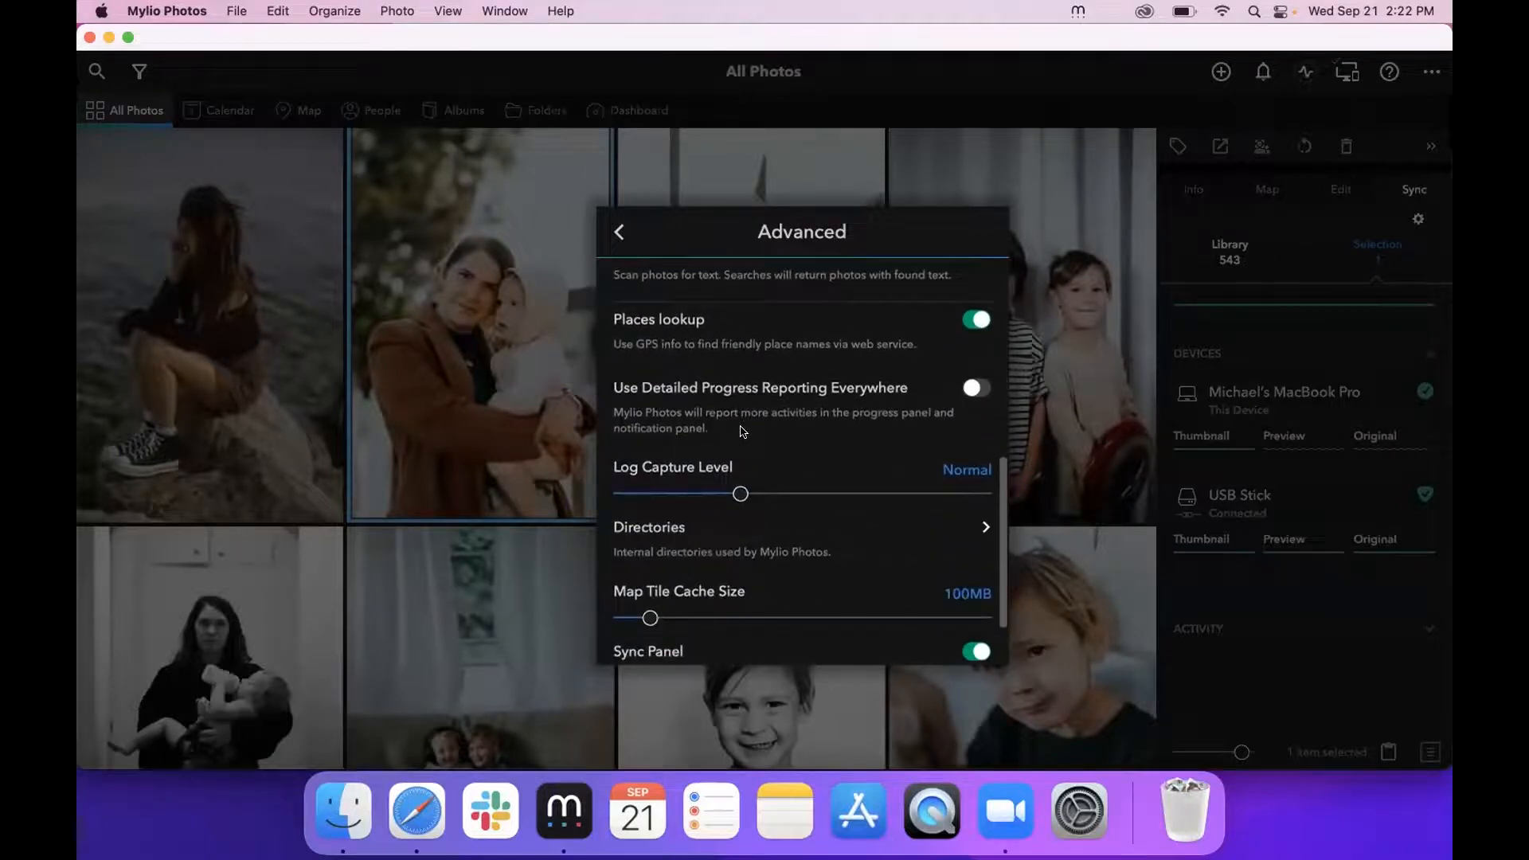
scroll(741, 431, "down", 3)
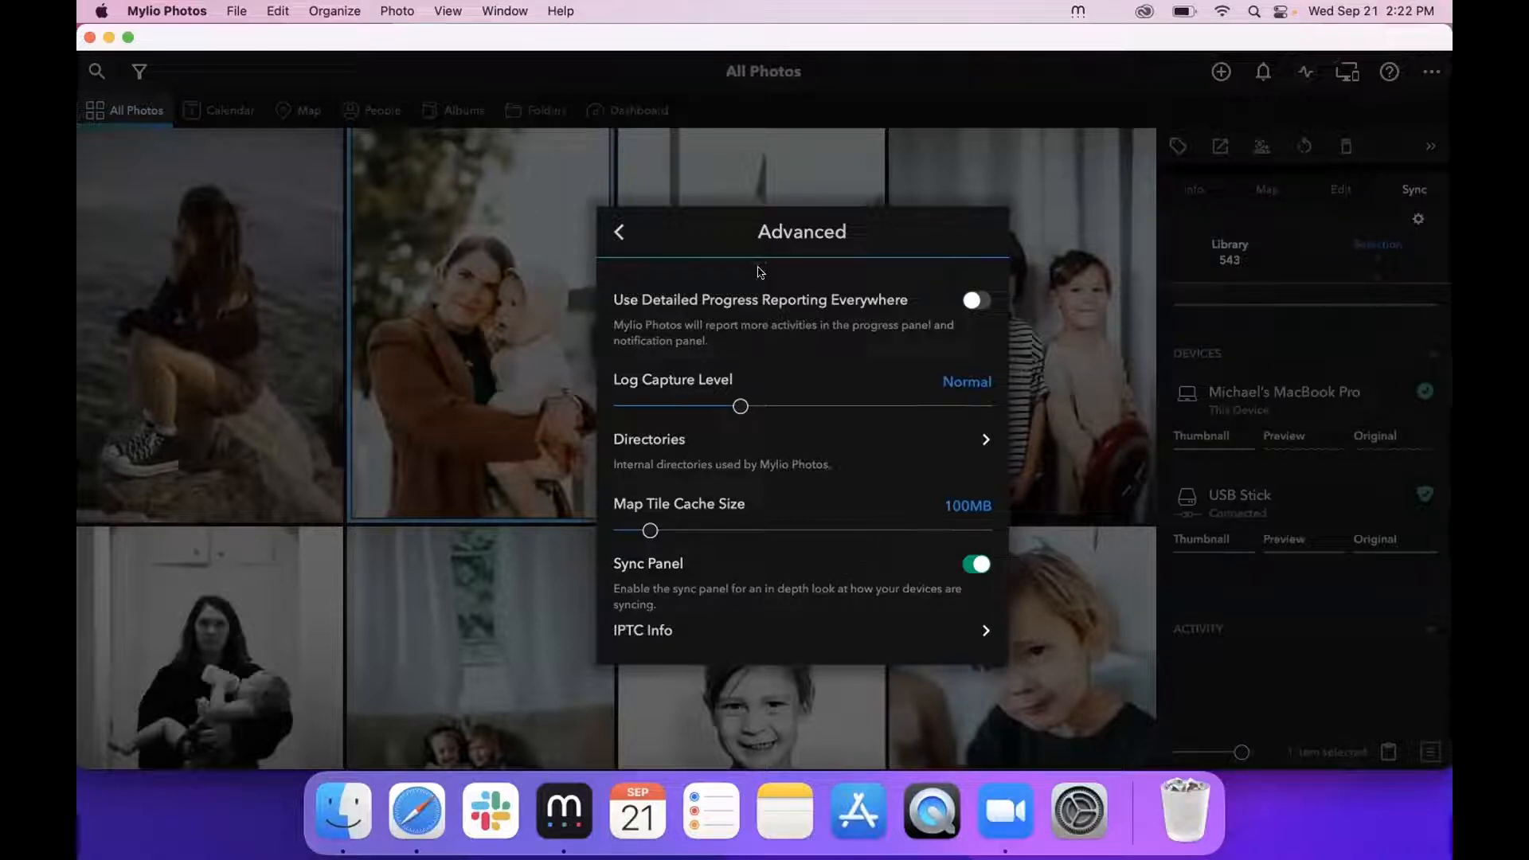
left_click(618, 232)
left_click(618, 231)
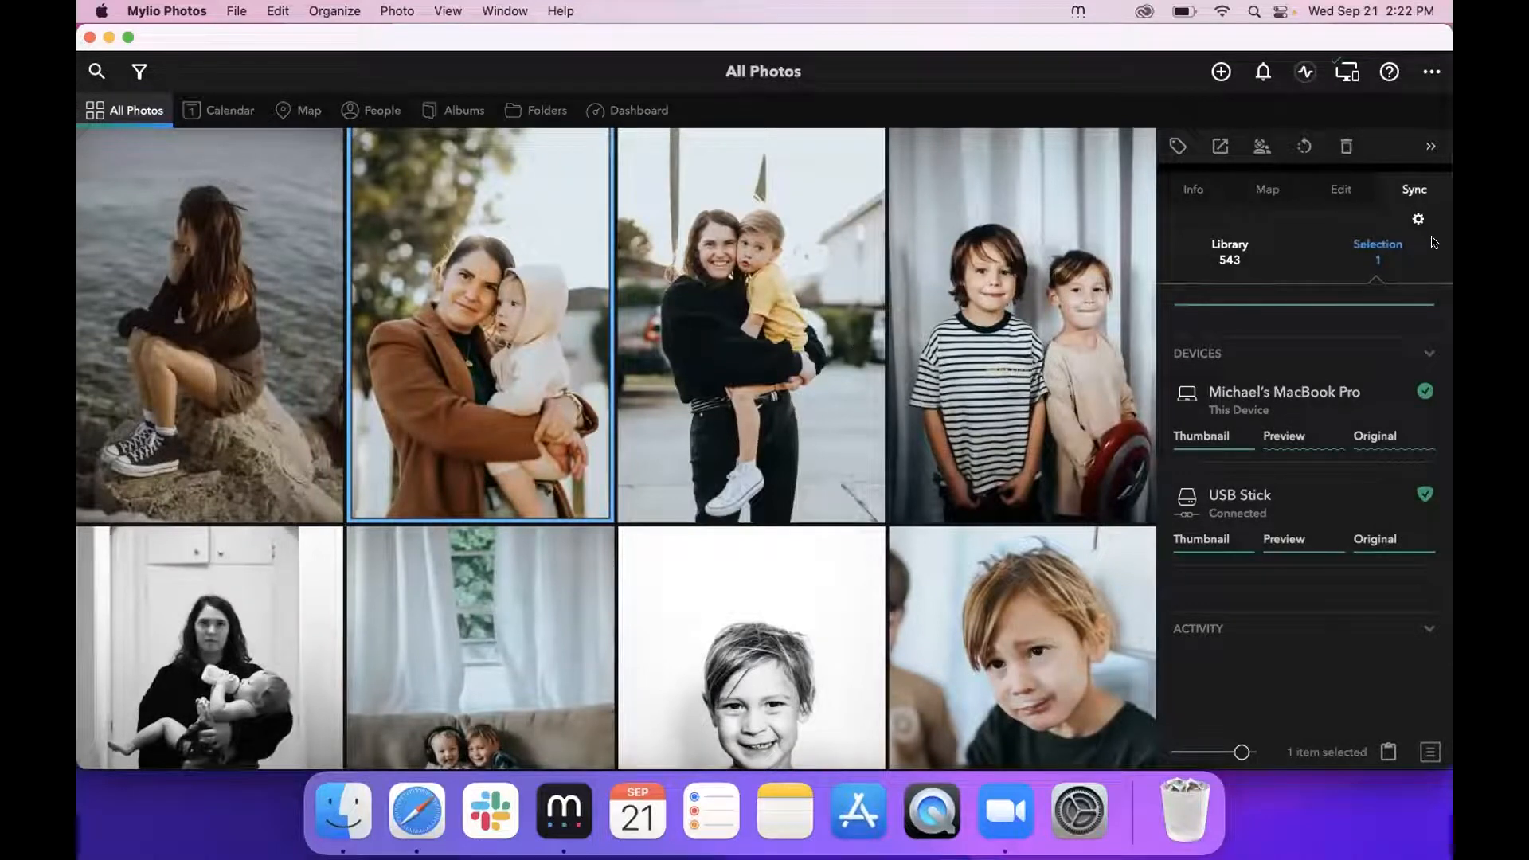
- Try the Compact layout for the sync device list and switch it back to Full
left_click(1418, 220)
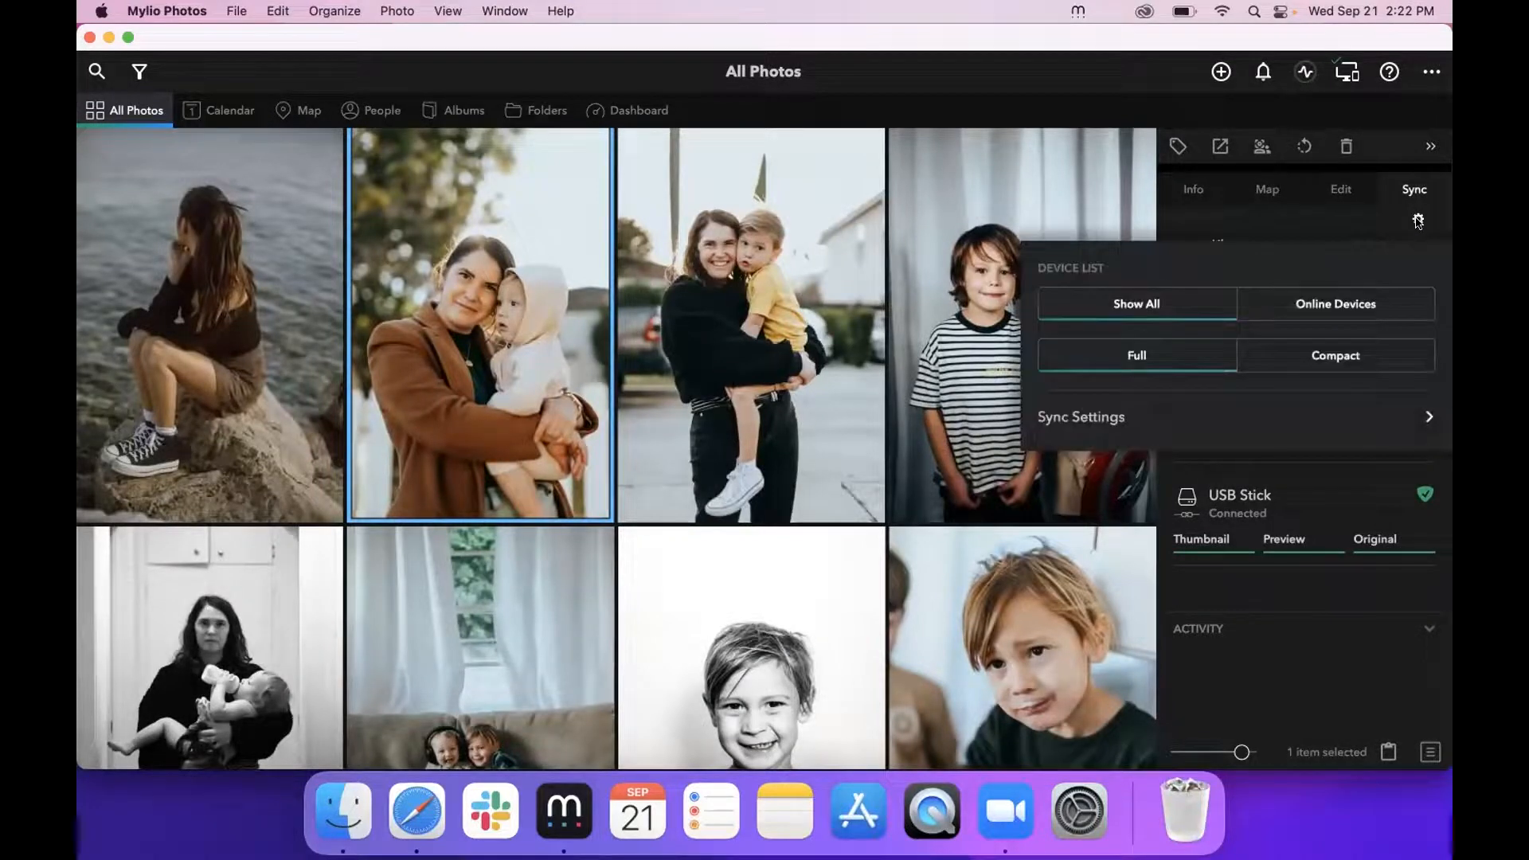
left_click(1418, 220)
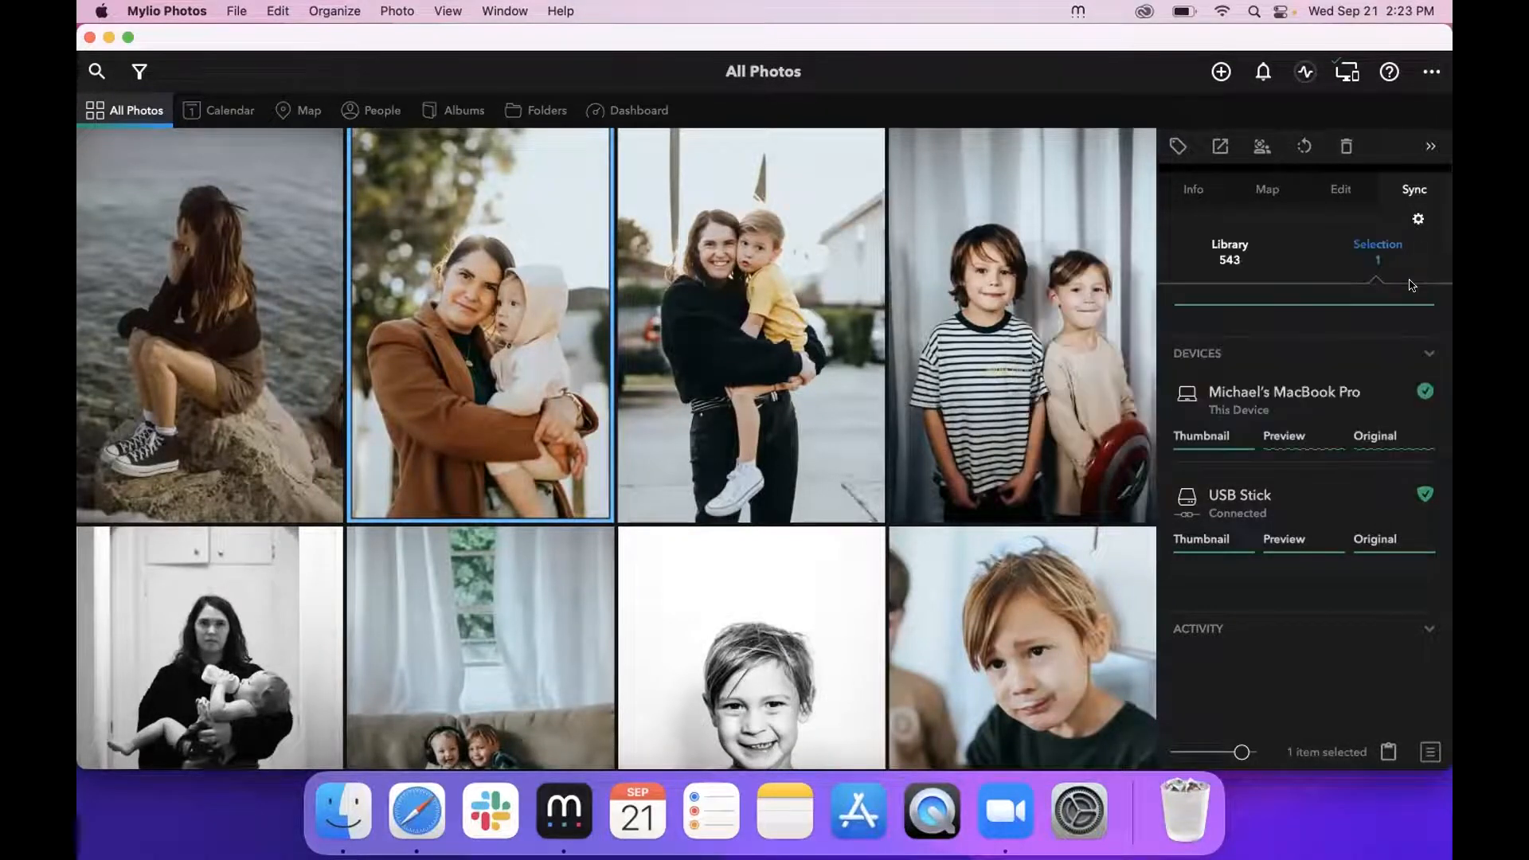
left_click(1418, 220)
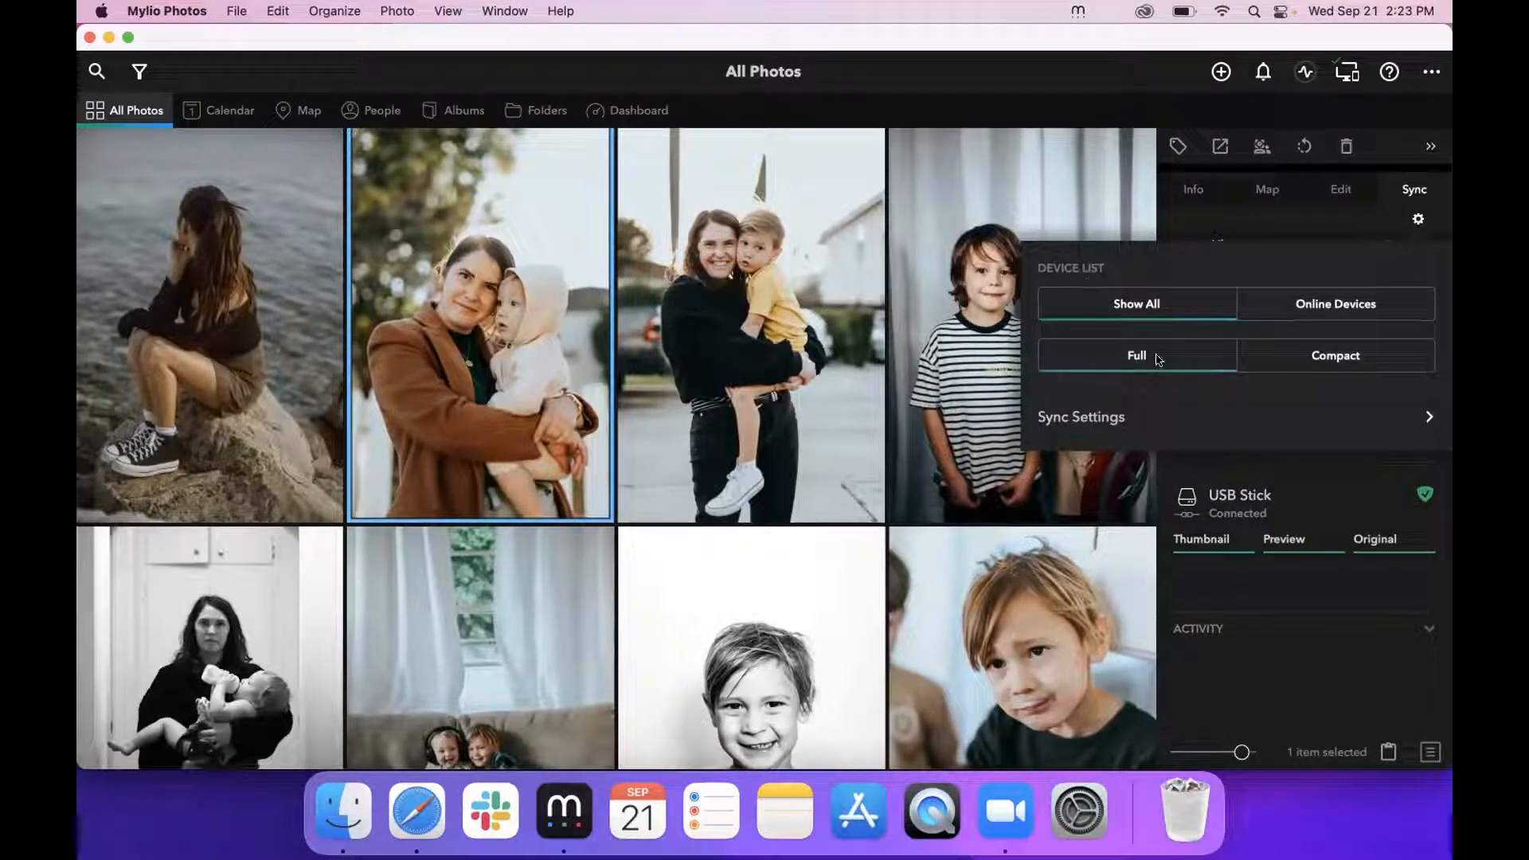
left_click(1283, 364)
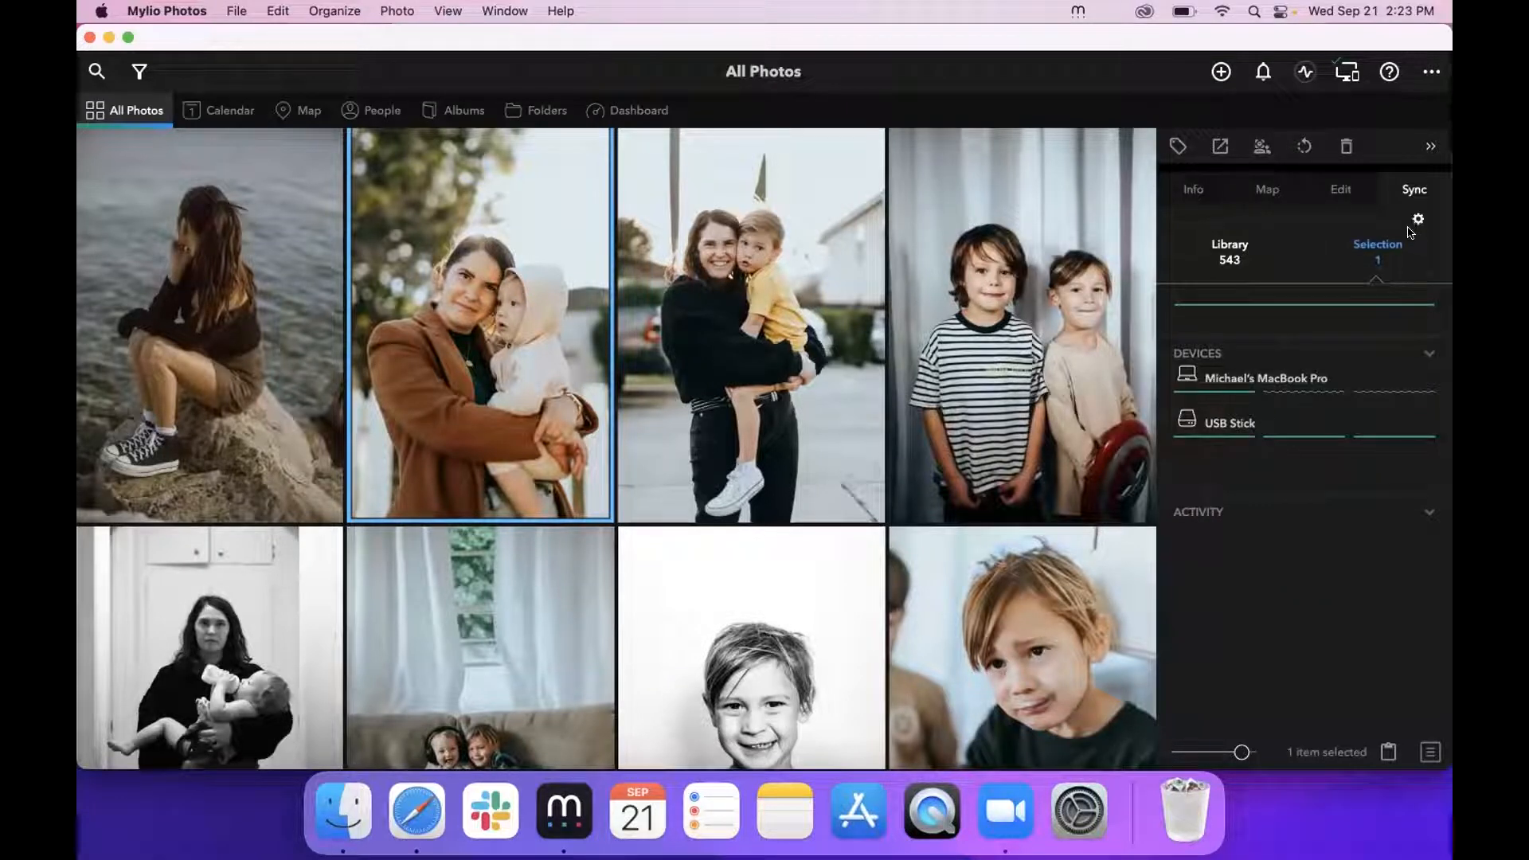
left_click(1419, 220)
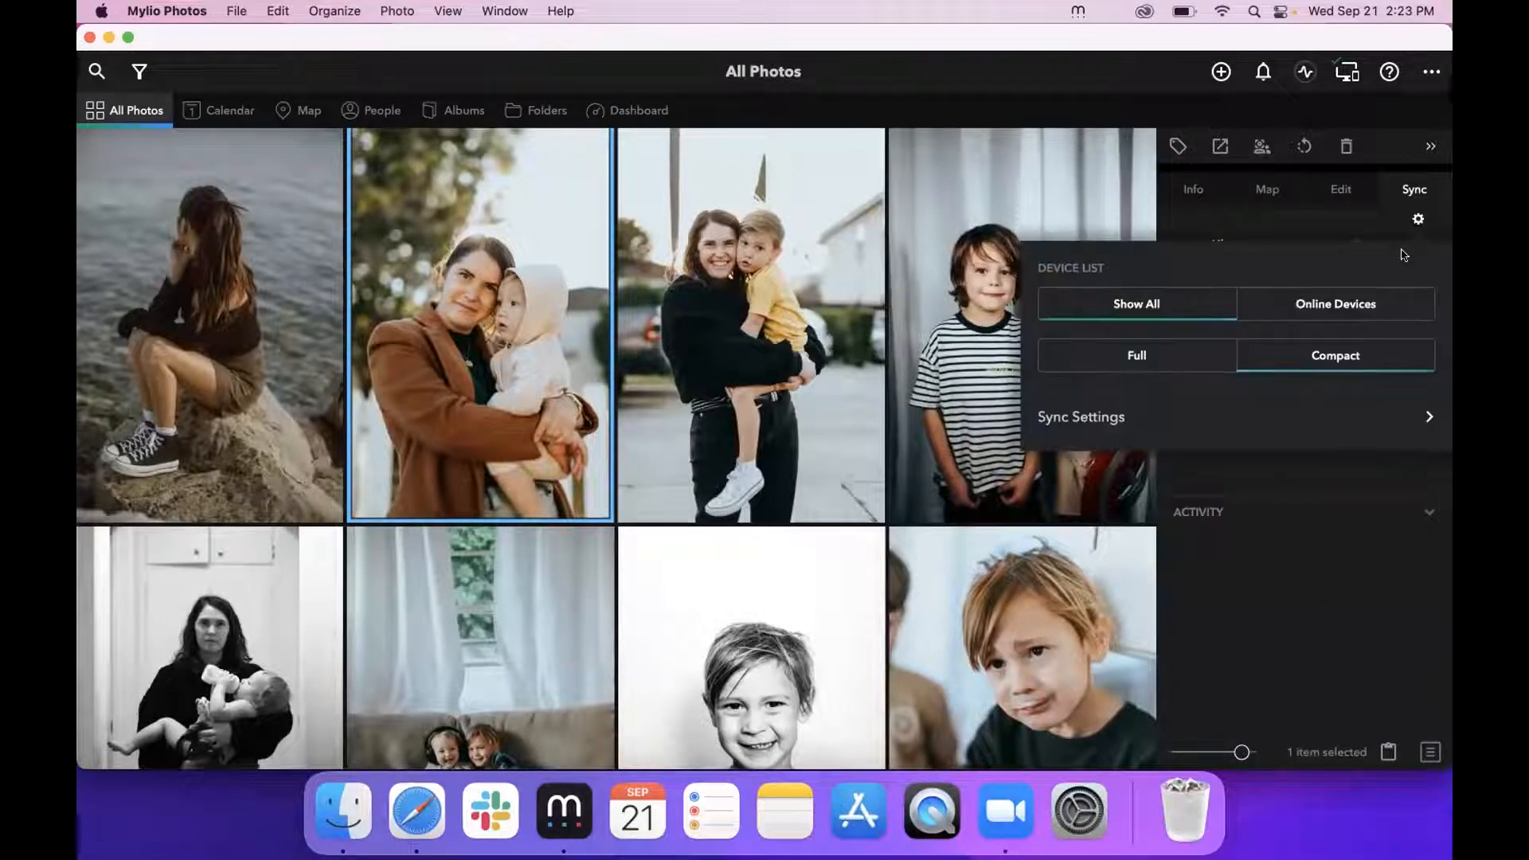
left_click(1187, 353)
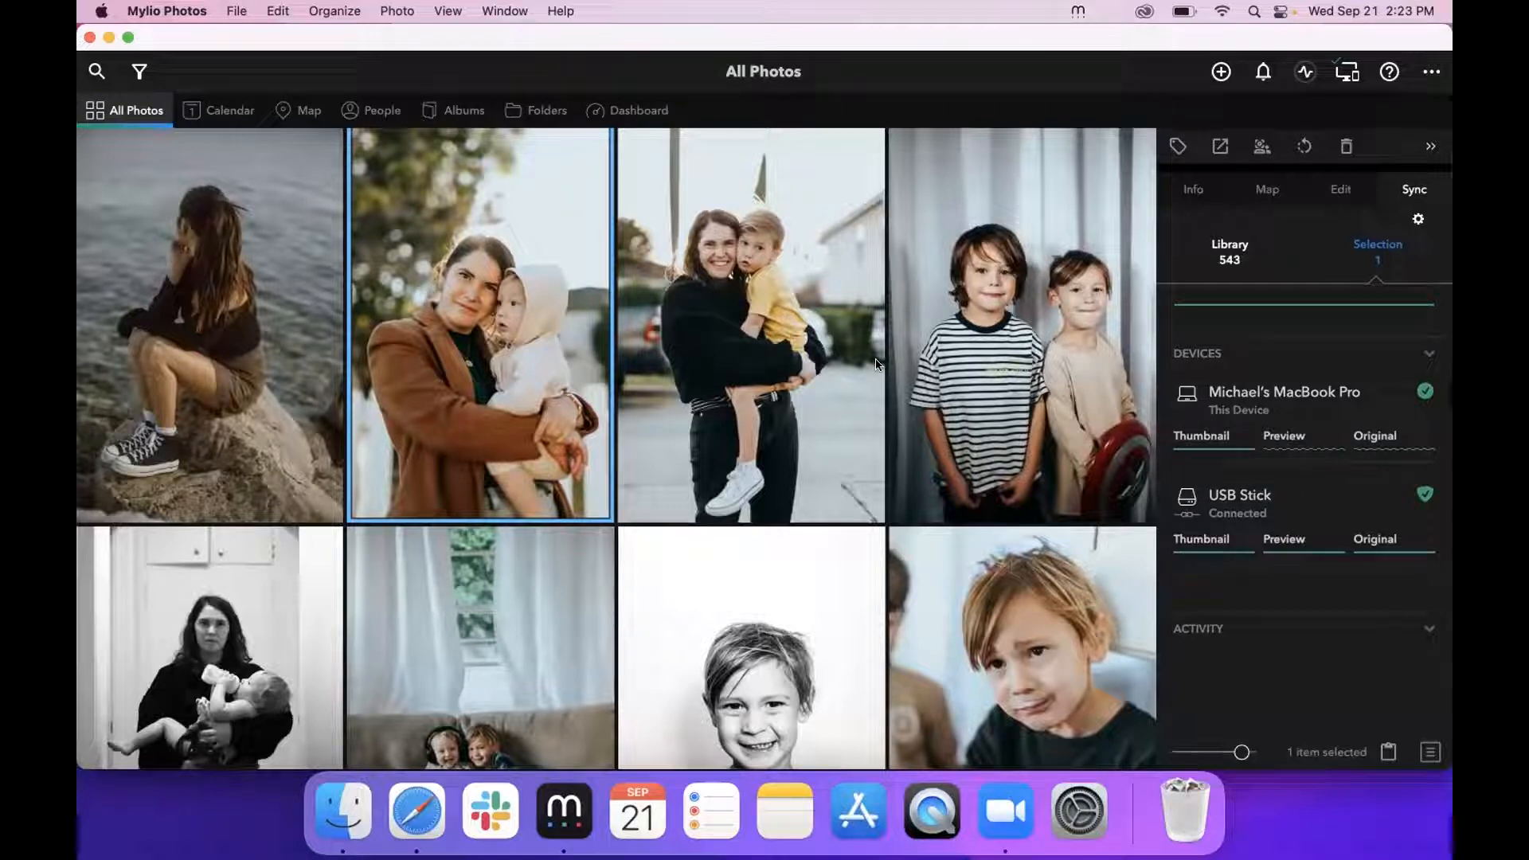
- Compare the sync details of three selected photos with those of only the woman in the brown coat
left_click(1035, 393, "shift")
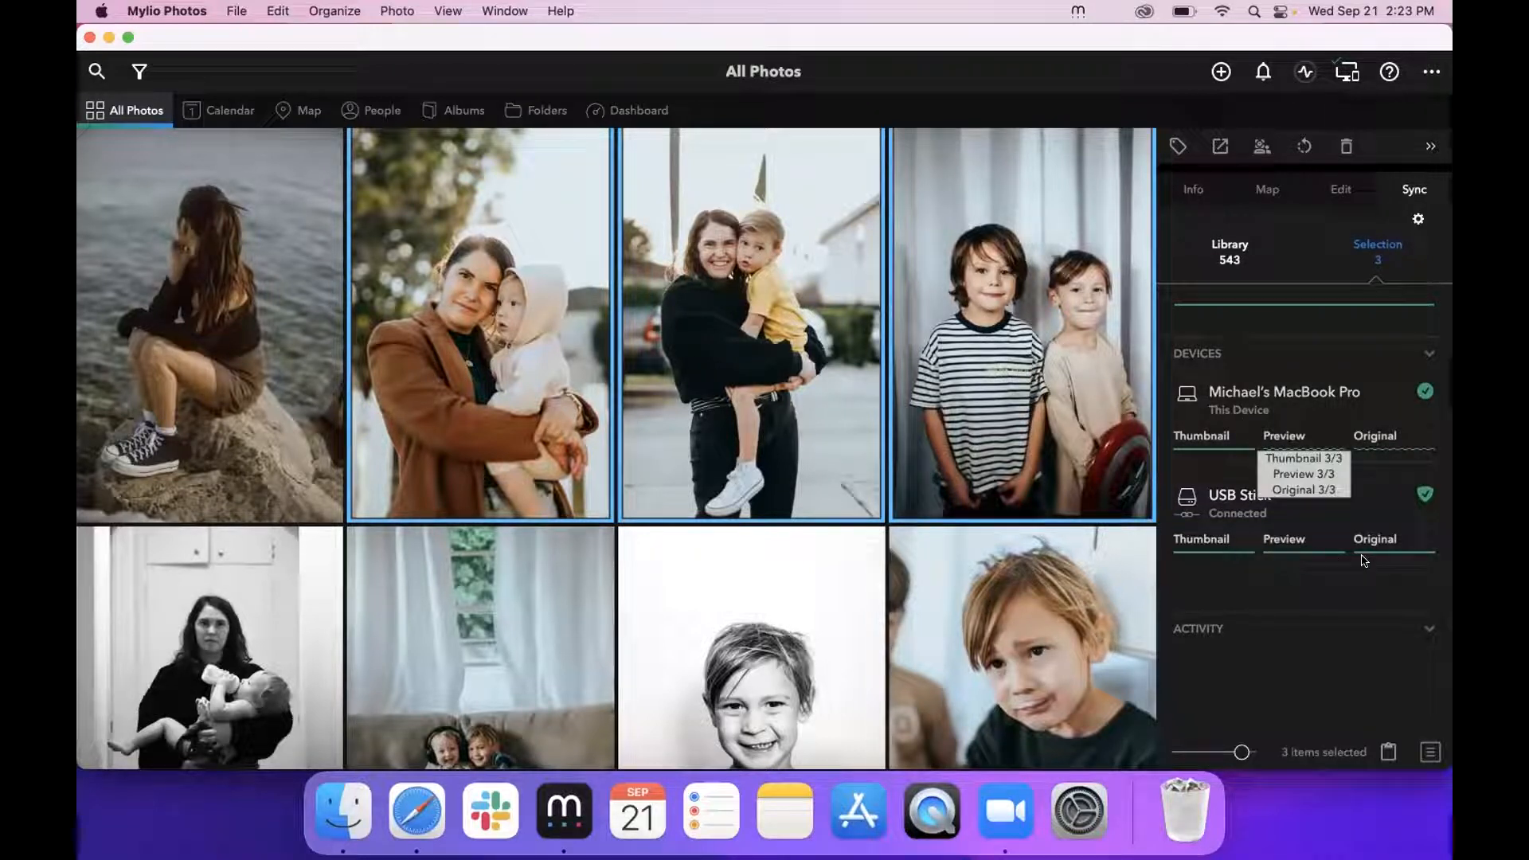
left_click(868, 567)
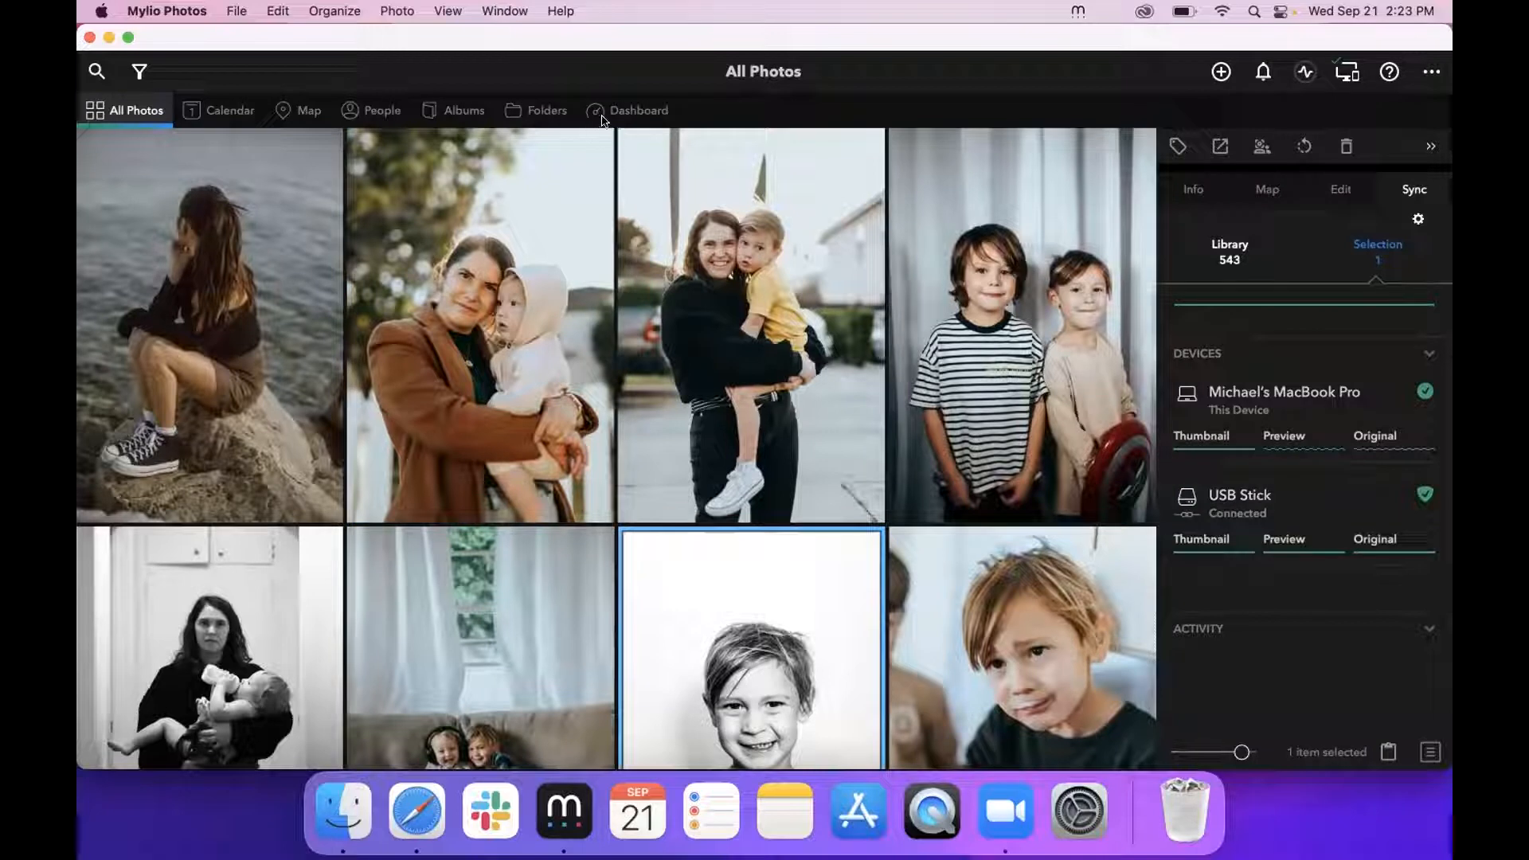
left_click(480, 359)
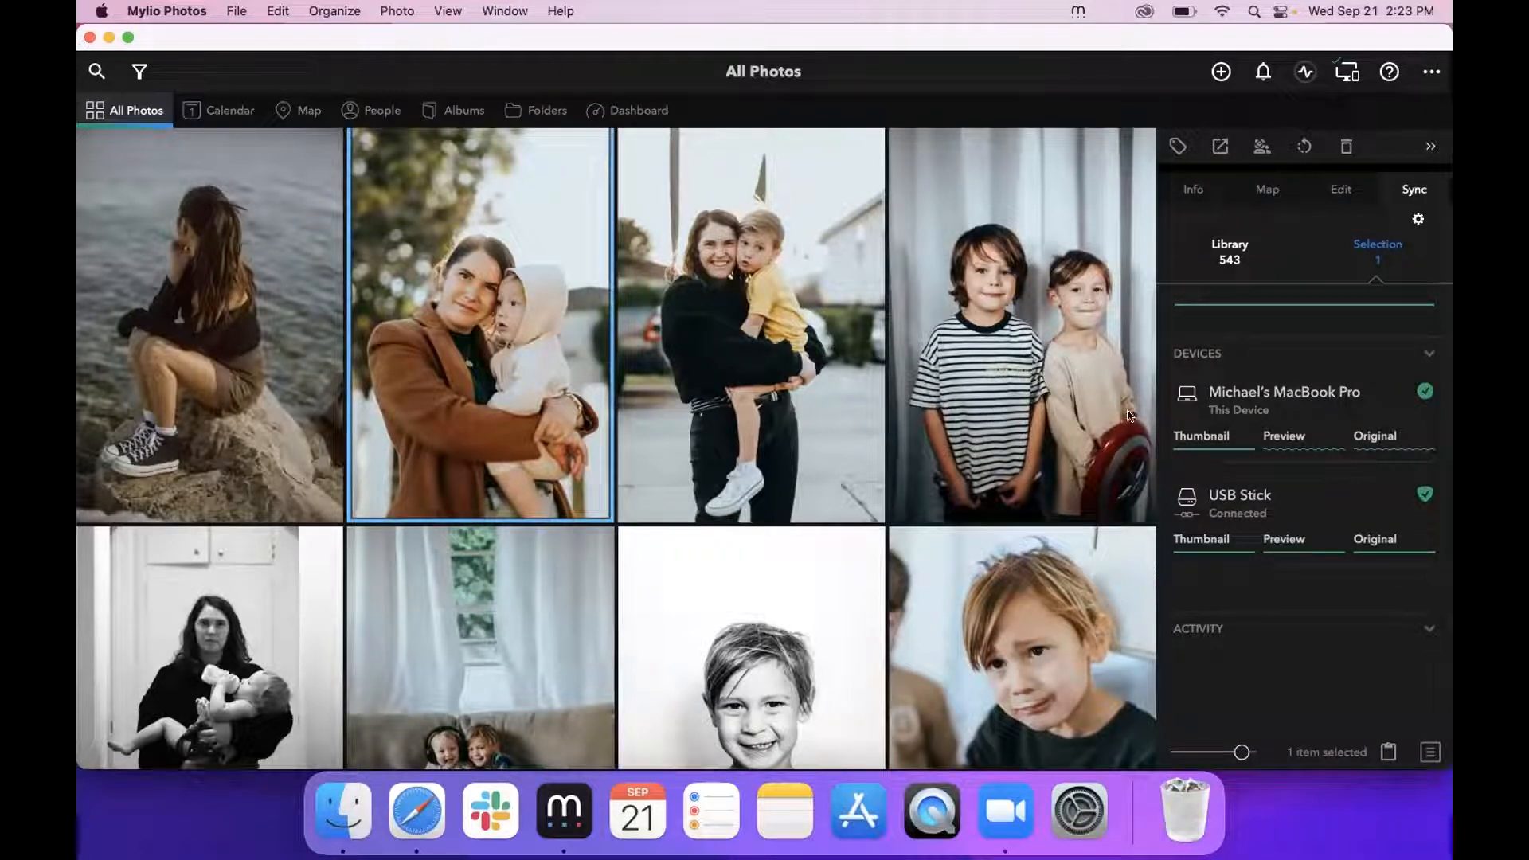
mouse_move(1304, 453)
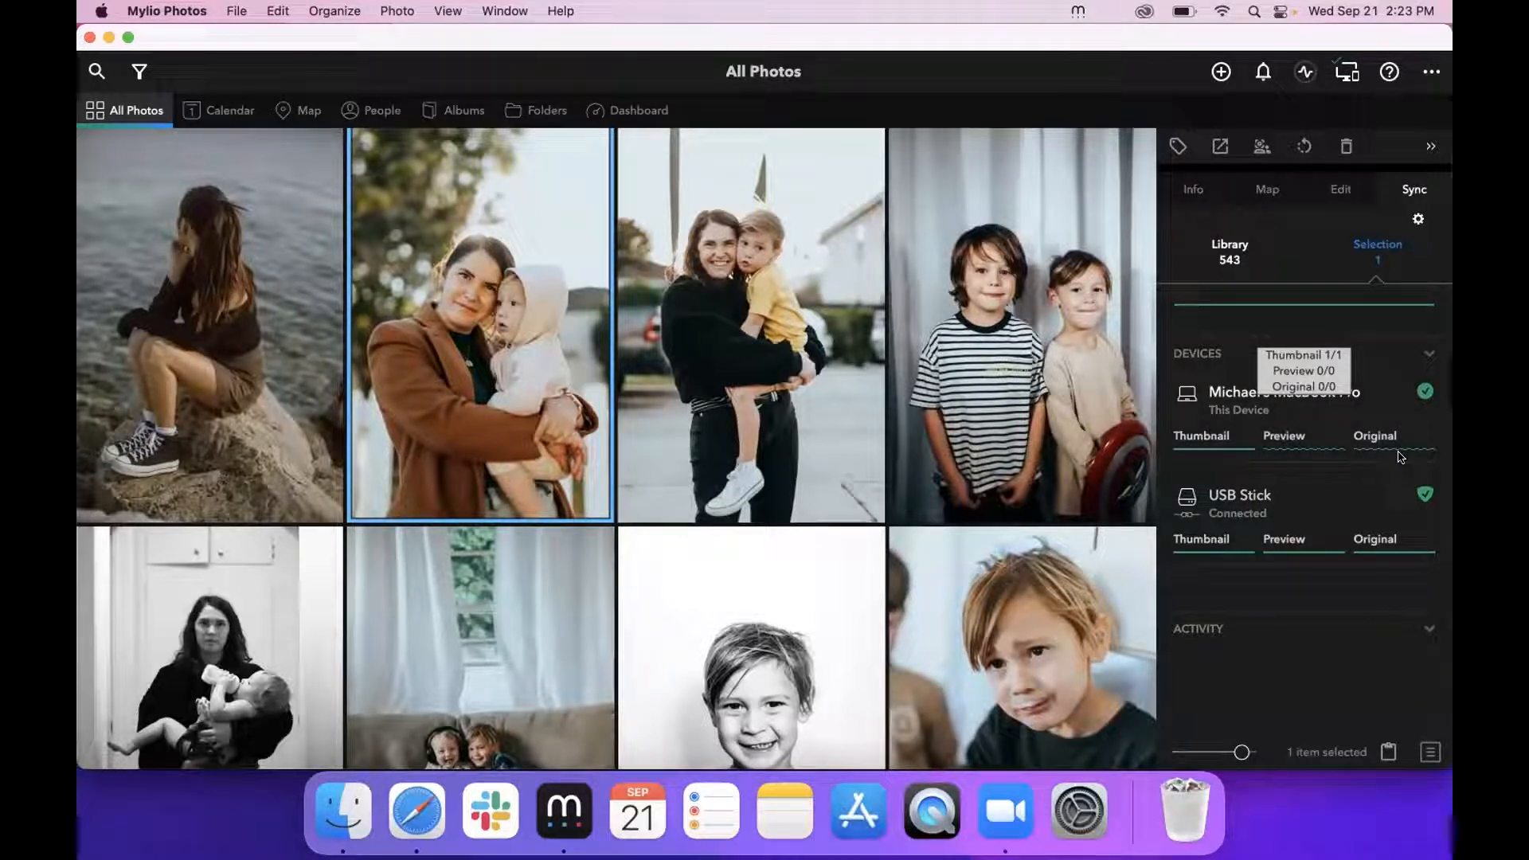
- Open the details of this MacBook Pro in the dashboard's devices and examine its sync, source and storage information
left_click(618, 109)
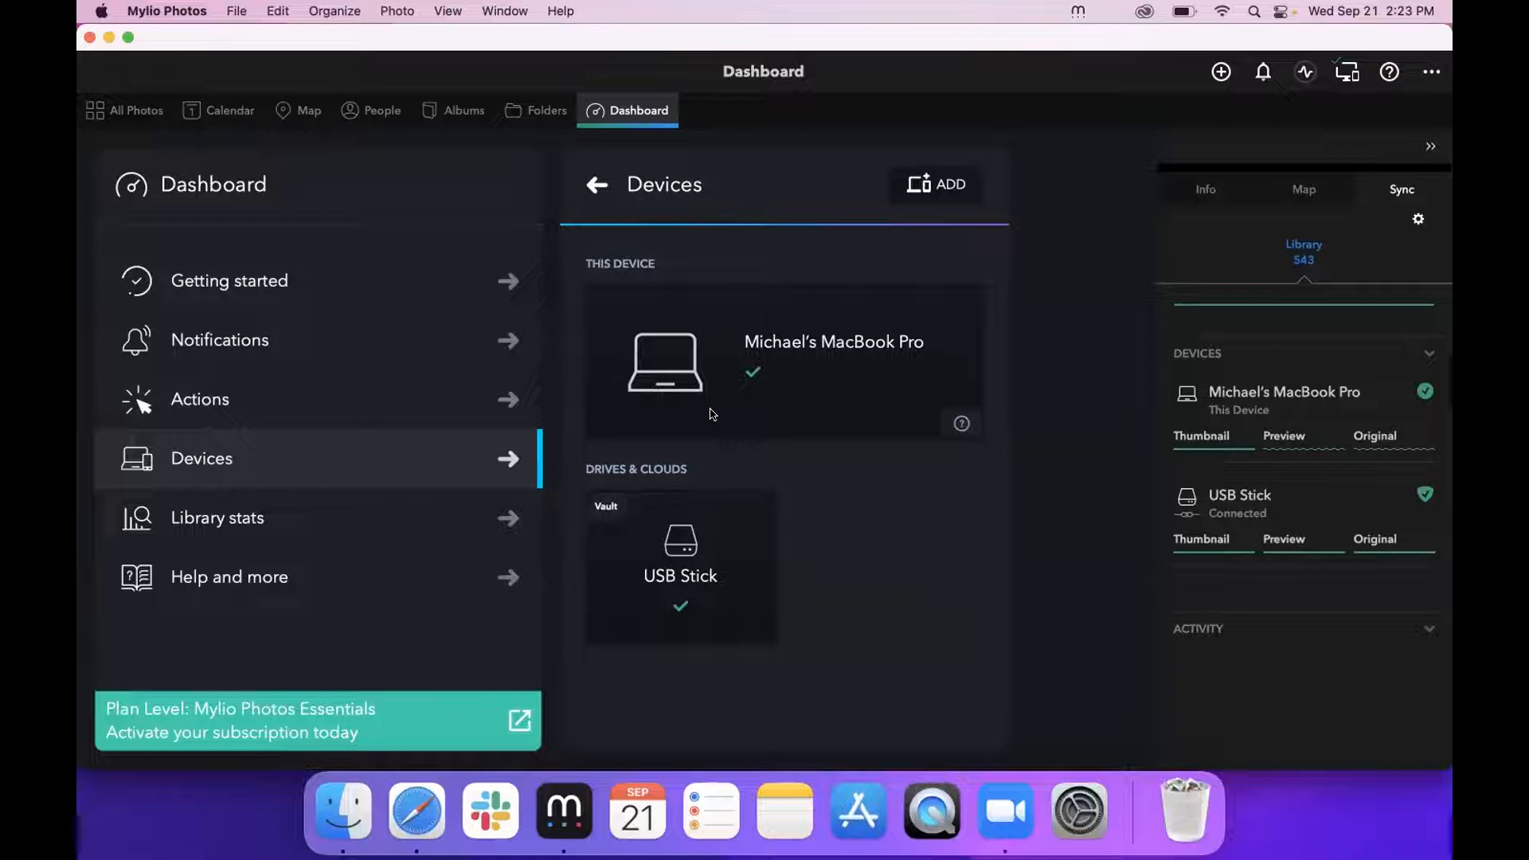
left_click(741, 390)
scroll(924, 414, "down", 1)
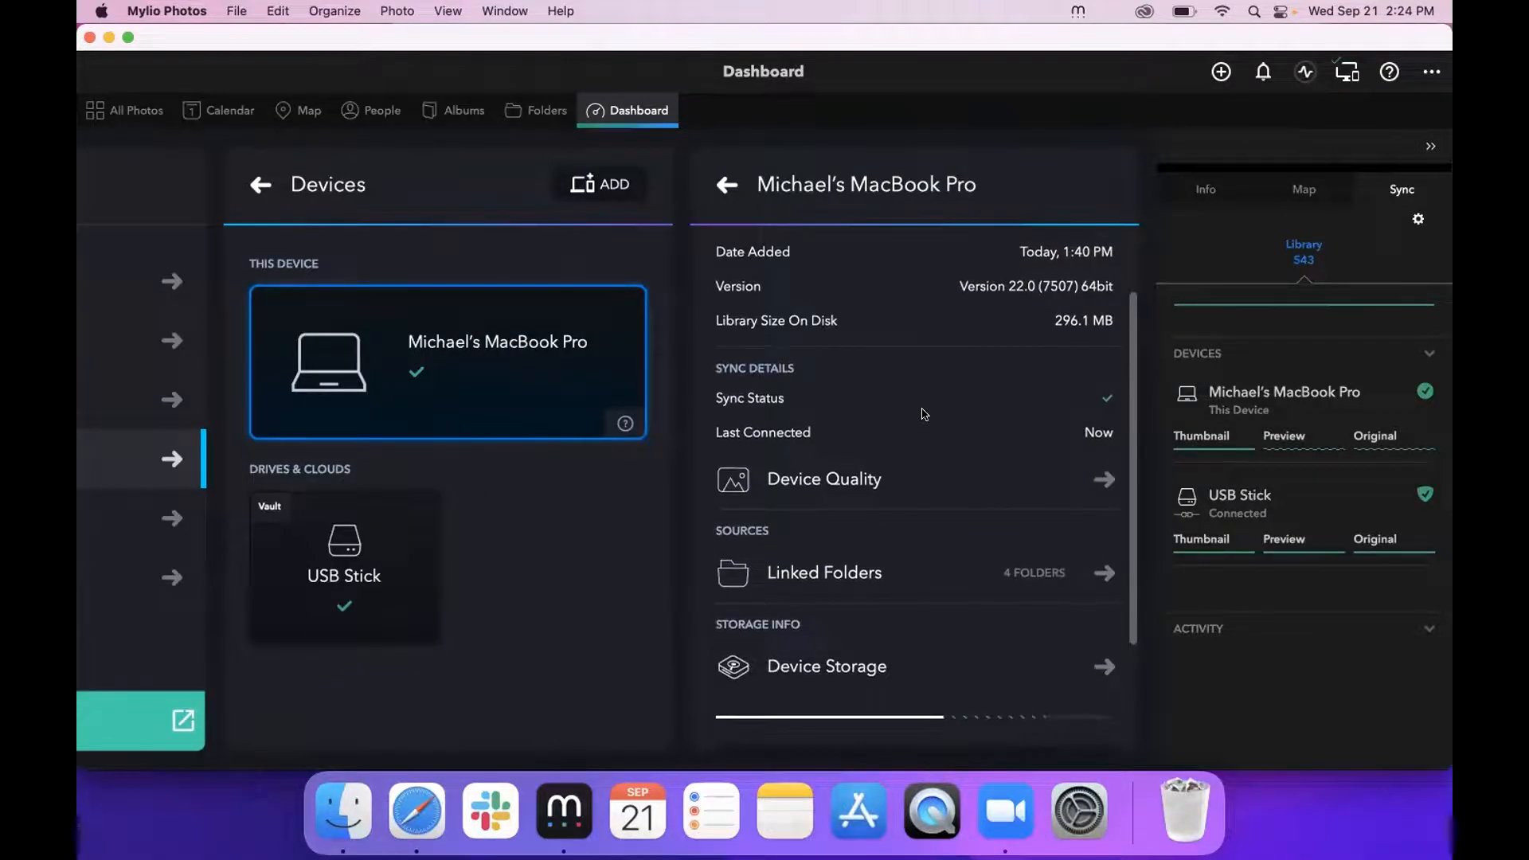
scroll(826, 461, "down", 5)
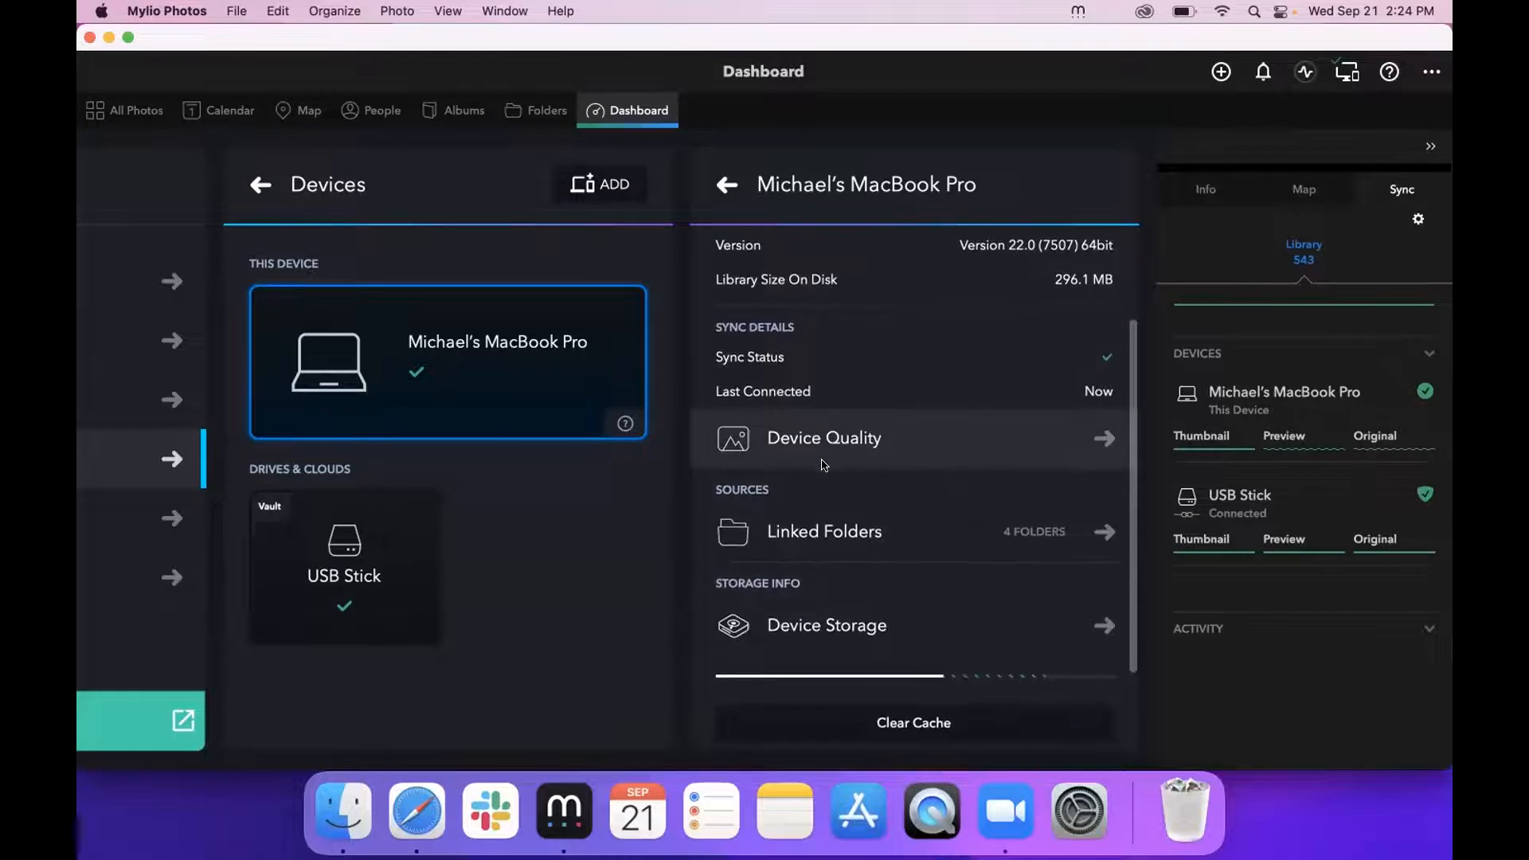
scroll(927, 395, "down", 3)
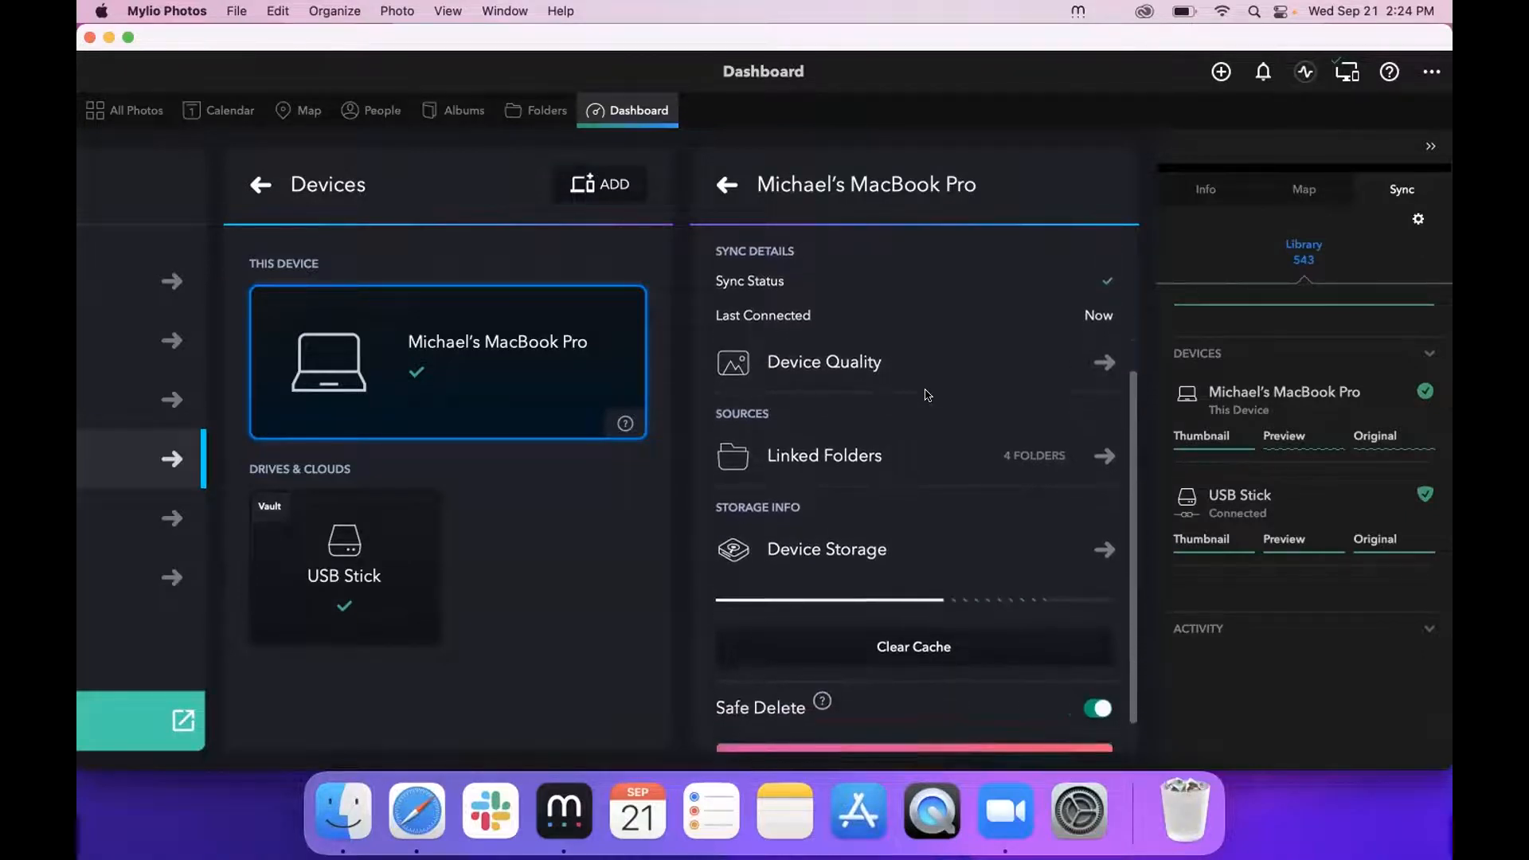
scroll(928, 396, "up", 4)
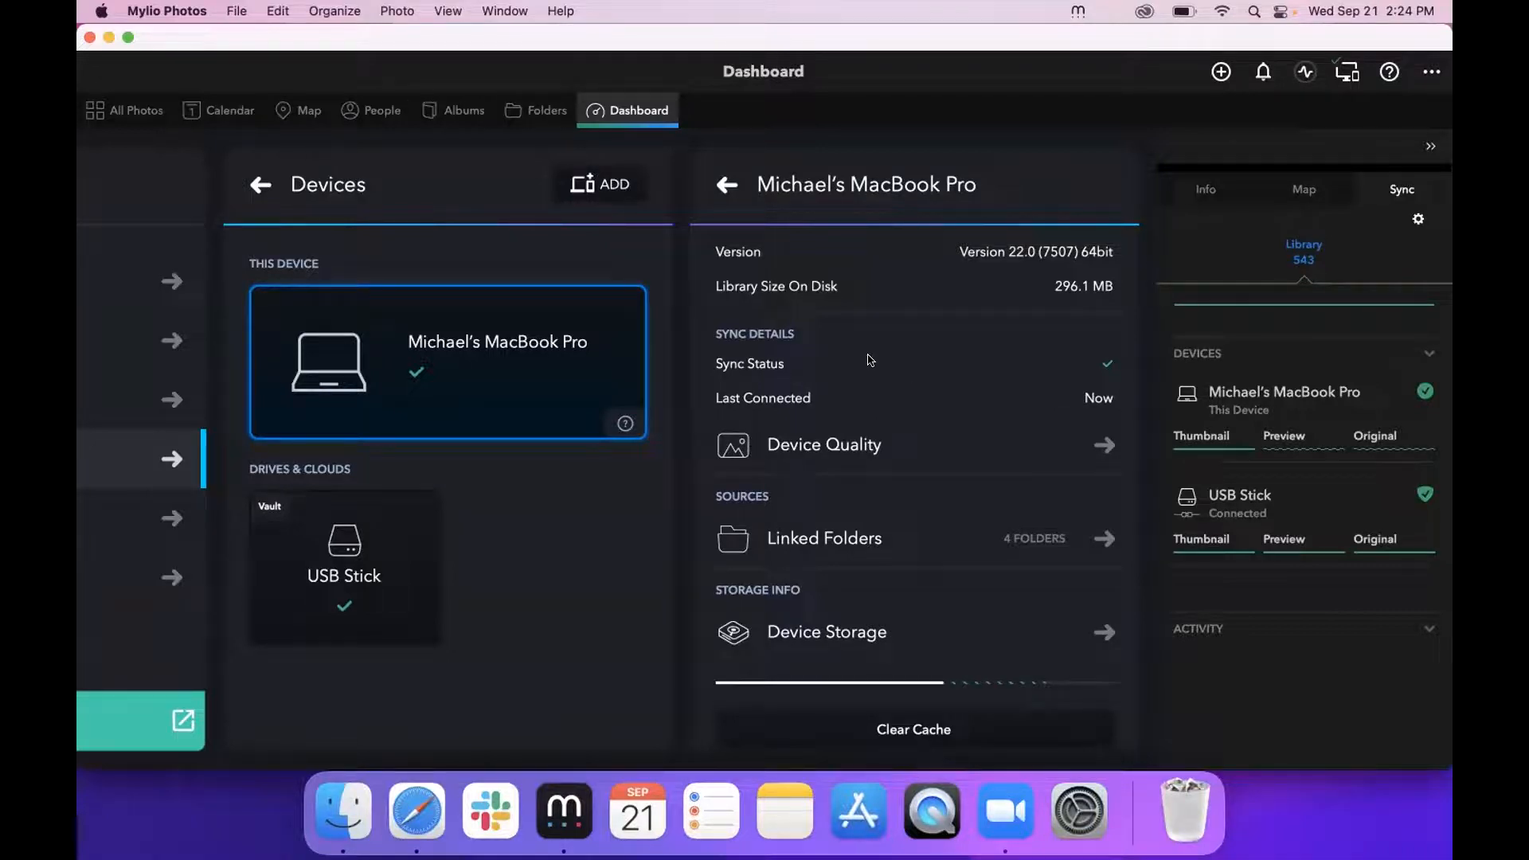
scroll(871, 360, "up", 3)
left_click(805, 562)
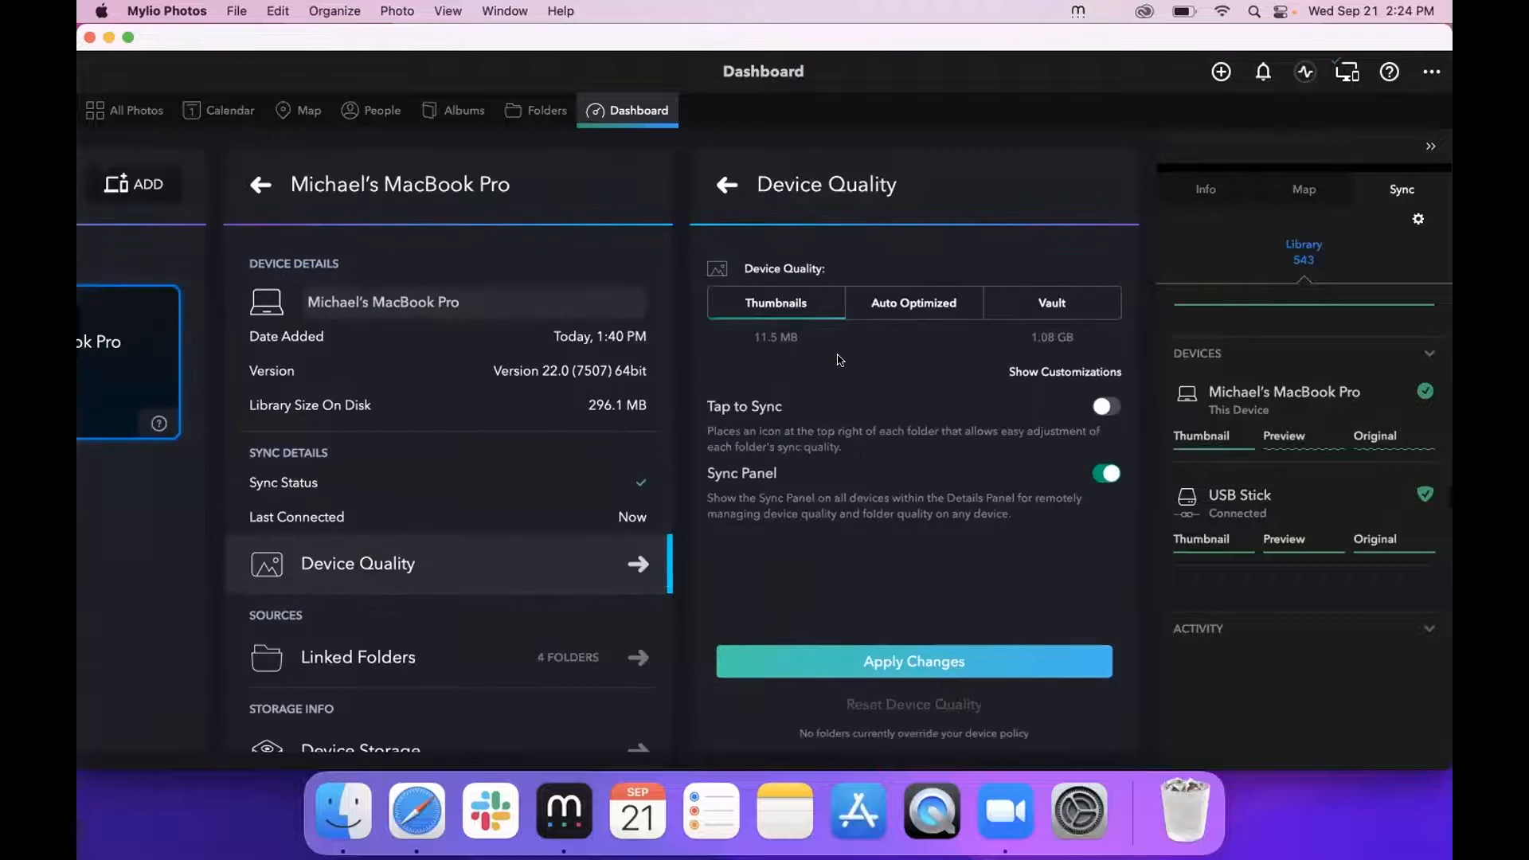
left_click(727, 185)
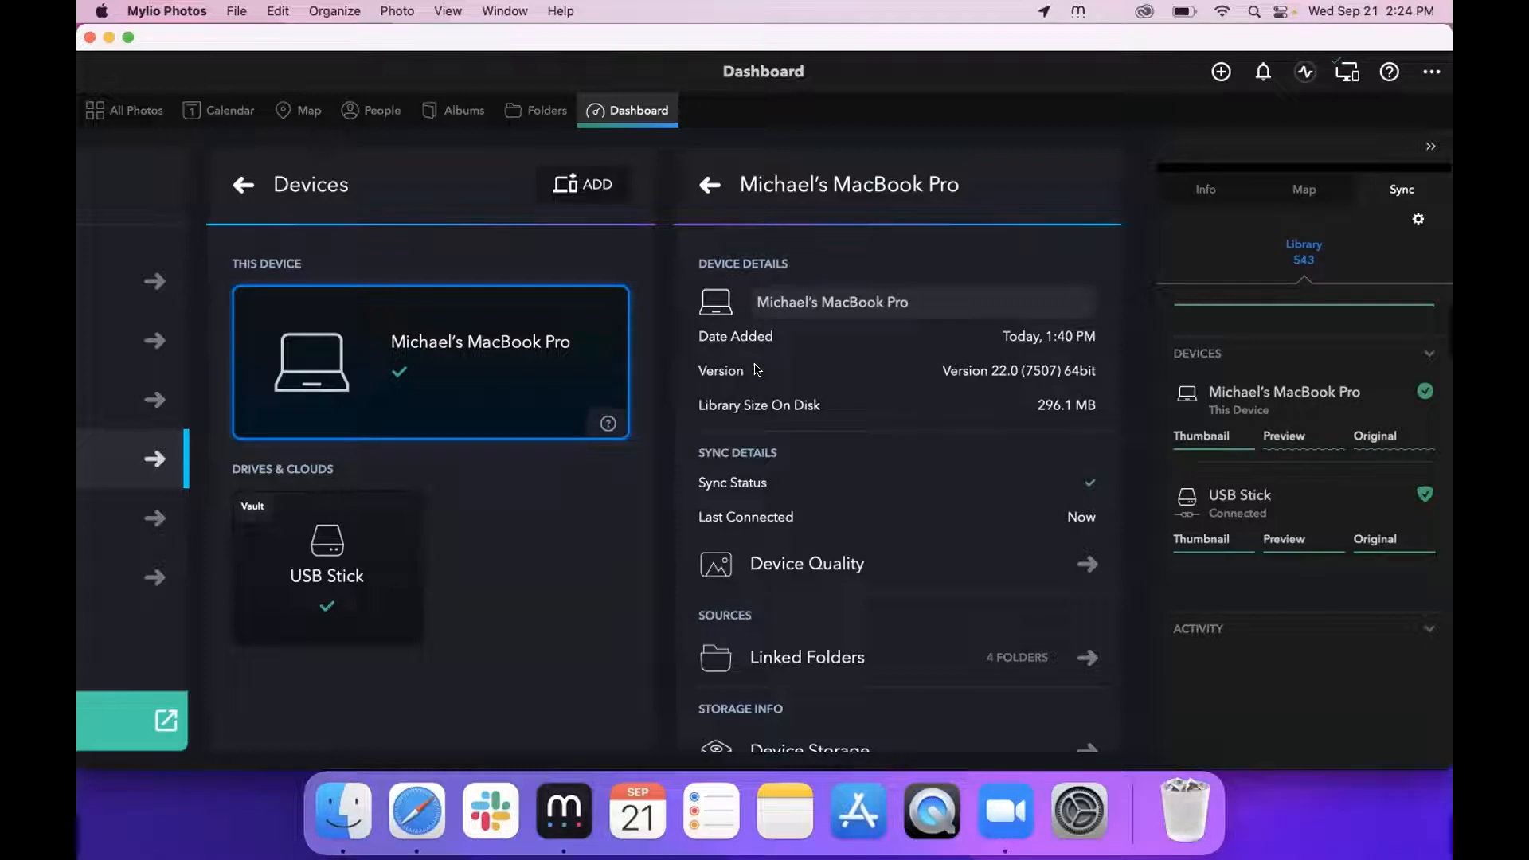
scroll(841, 364, "down", 5)
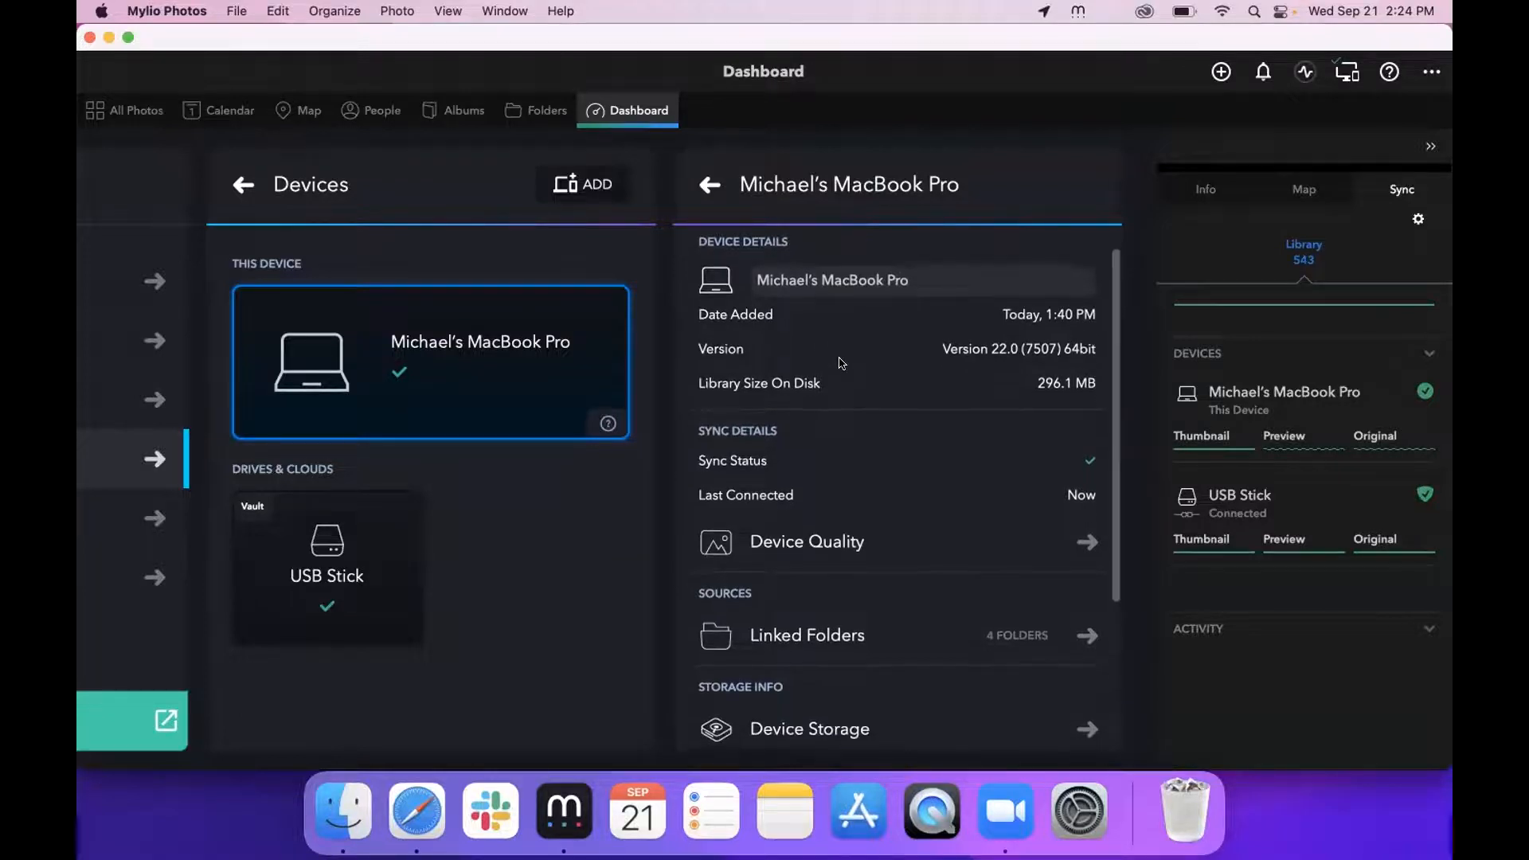
scroll(840, 364, "down", 3)
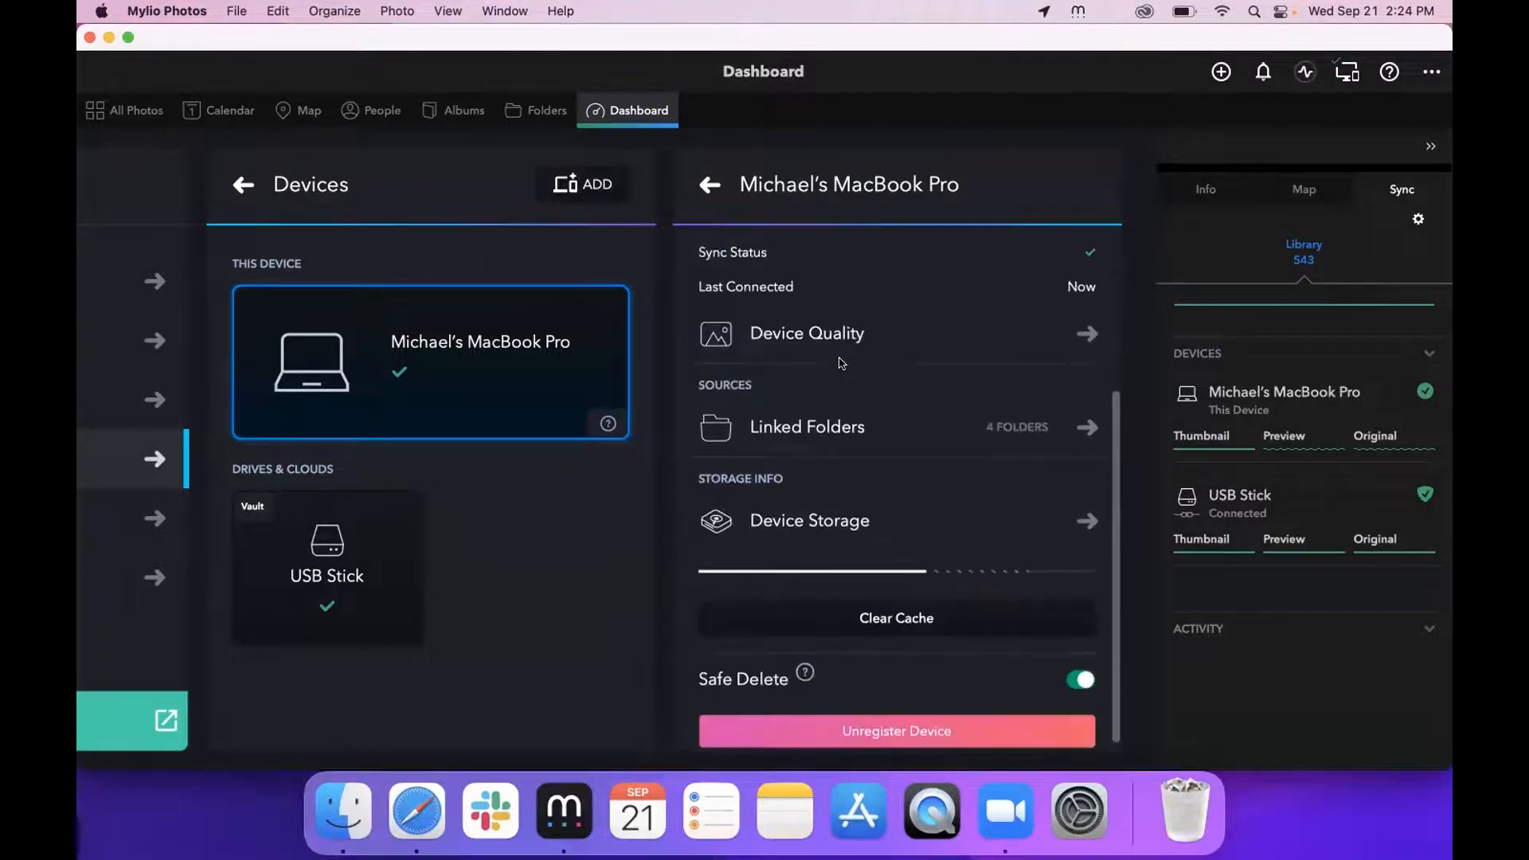
scroll(861, 595, "down", 1)
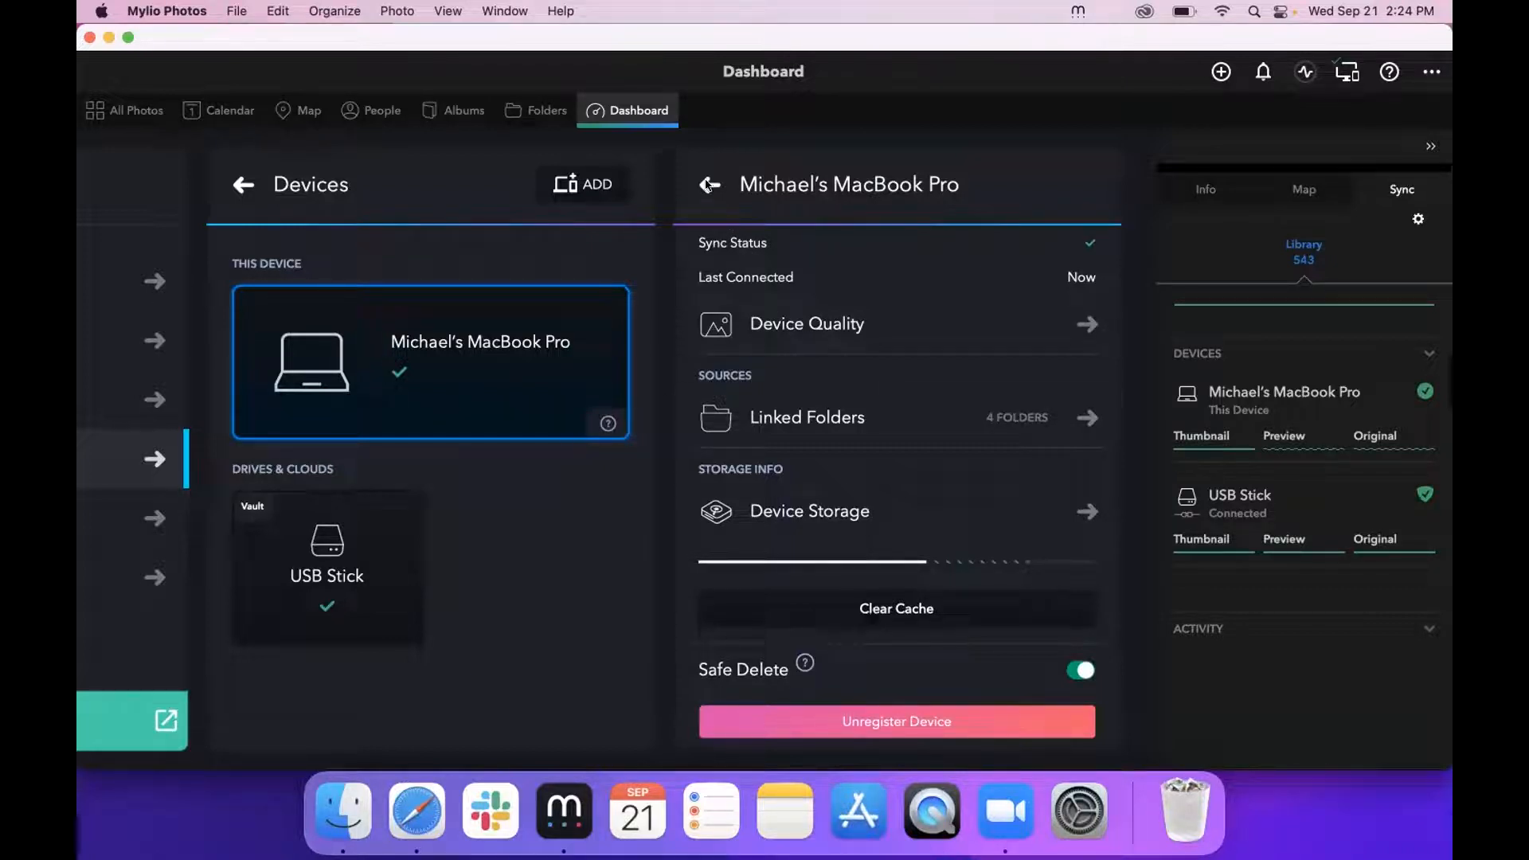
left_click(707, 185)
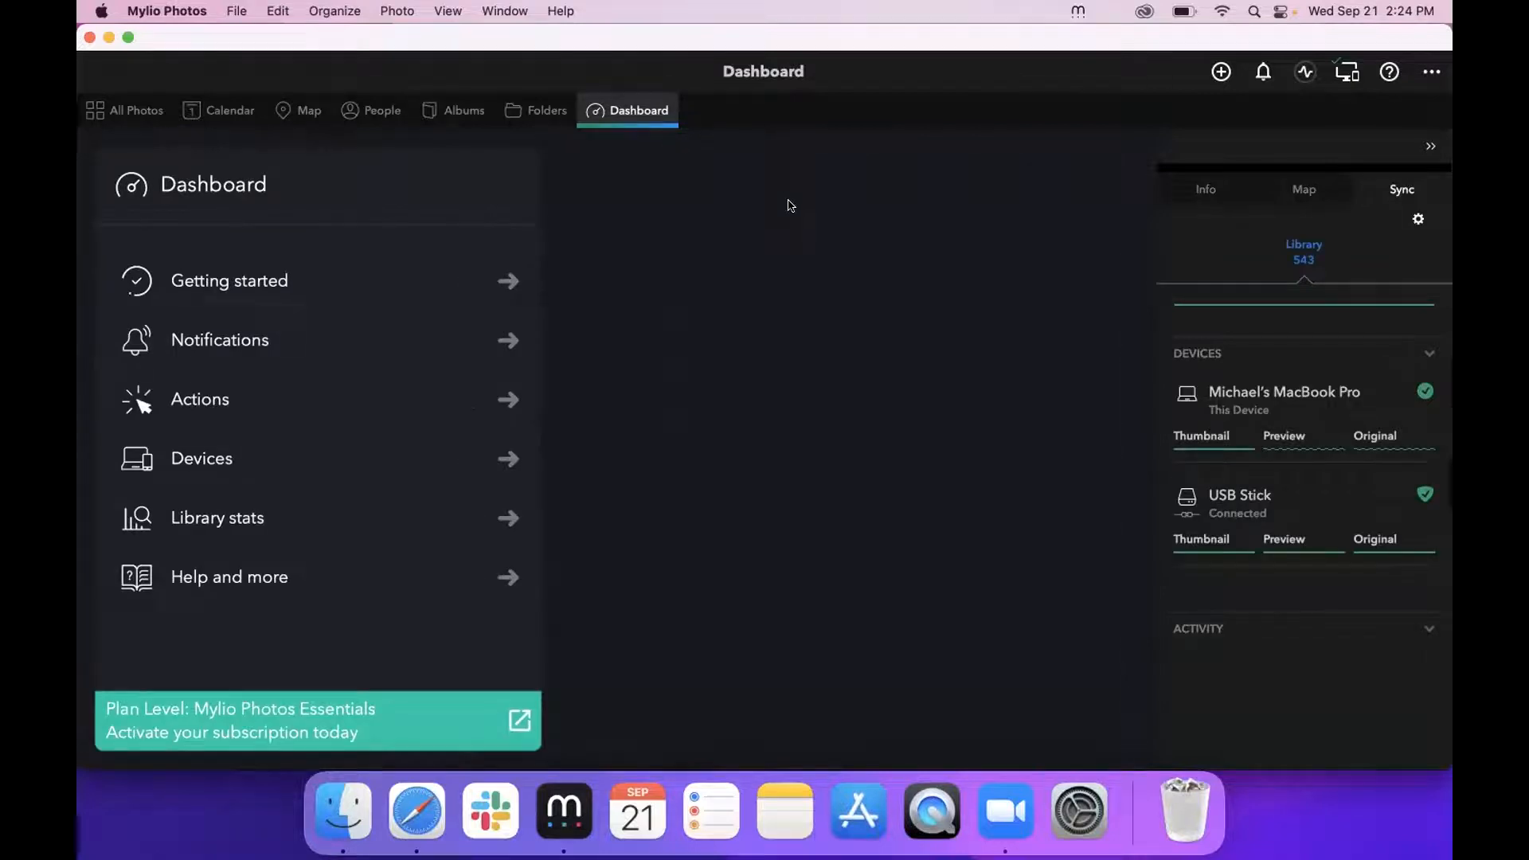
- Clear the MacBook Pro's cache from its device details in the dashboard, removing both previews and originals
left_click(279, 451)
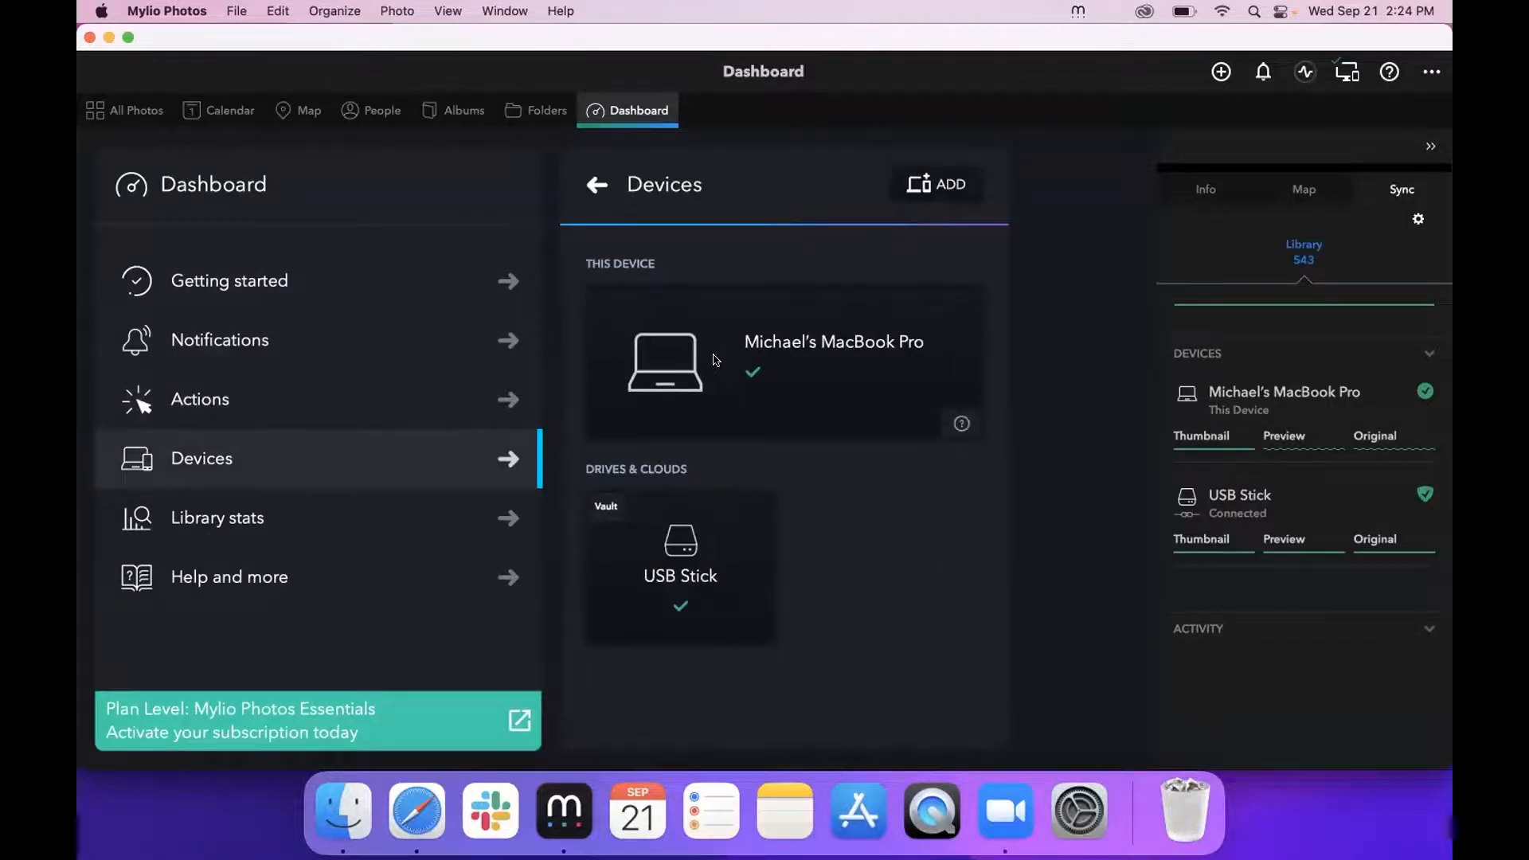
left_click(714, 360)
scroll(881, 409, "down", 5)
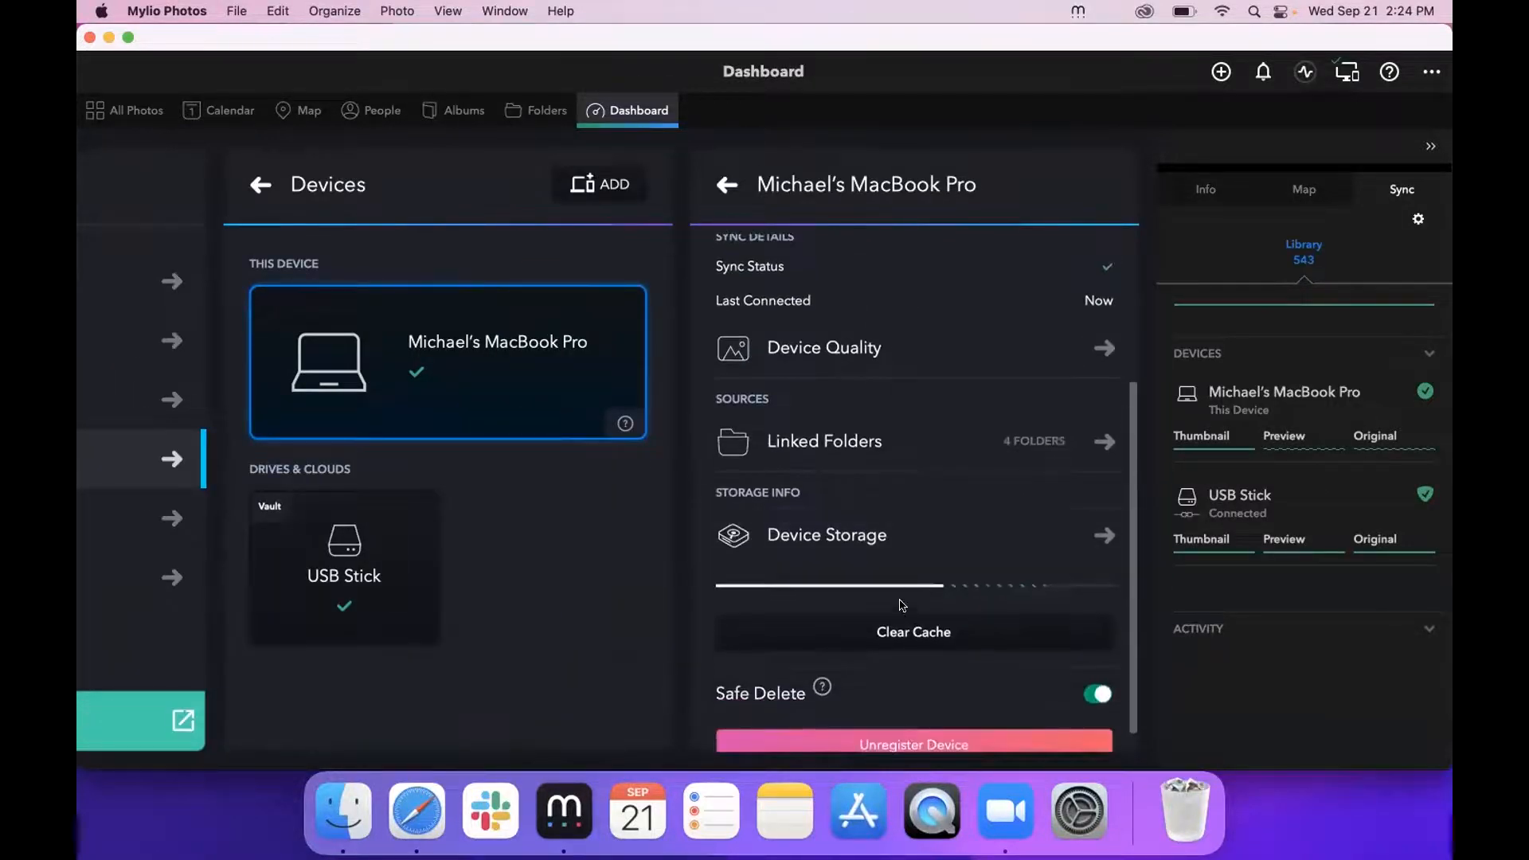
left_click(908, 634)
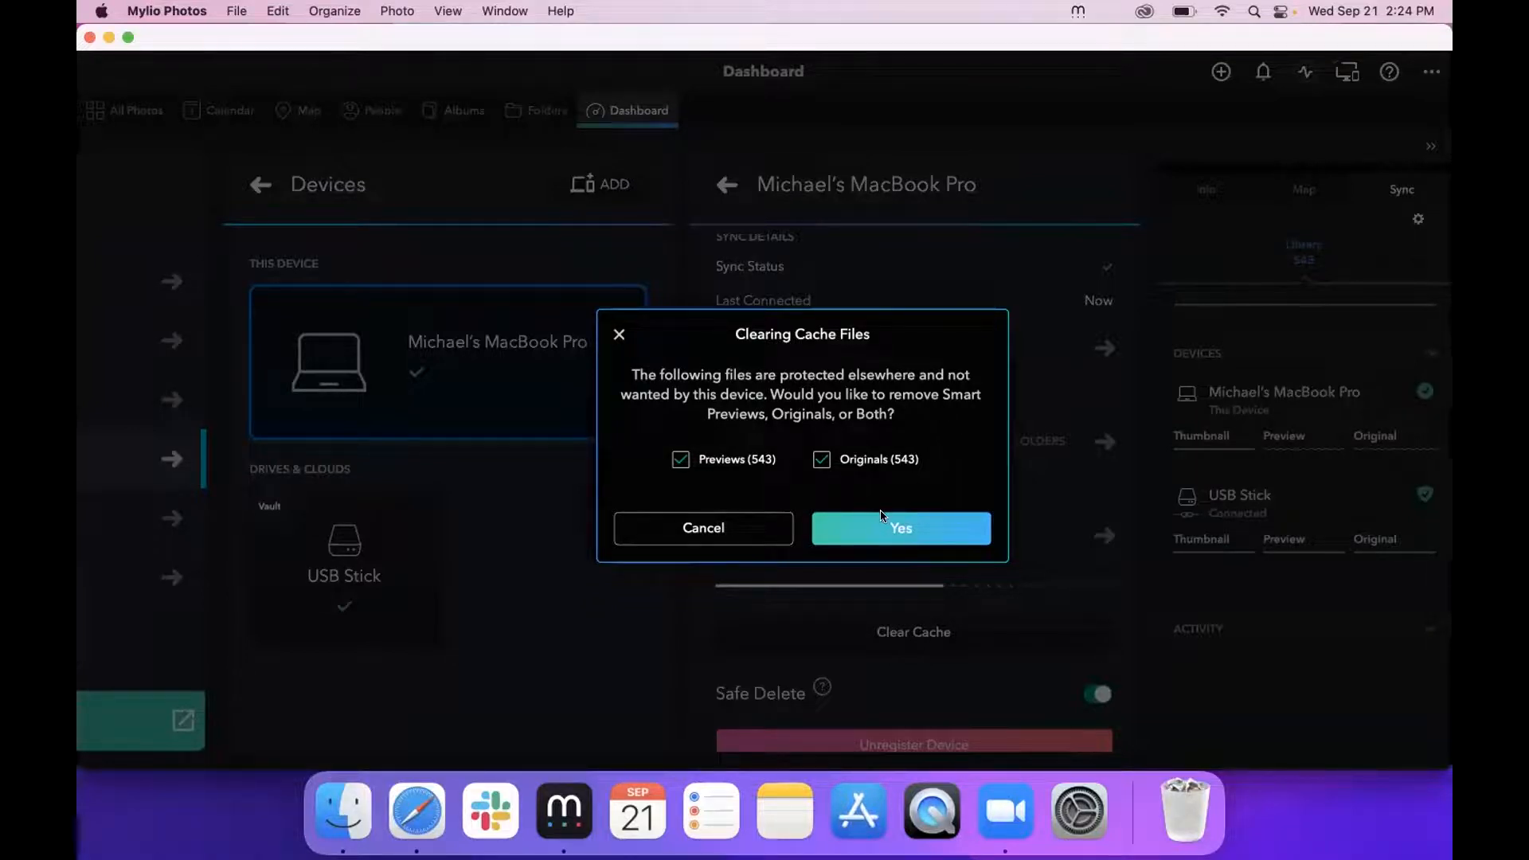
left_click(877, 530)
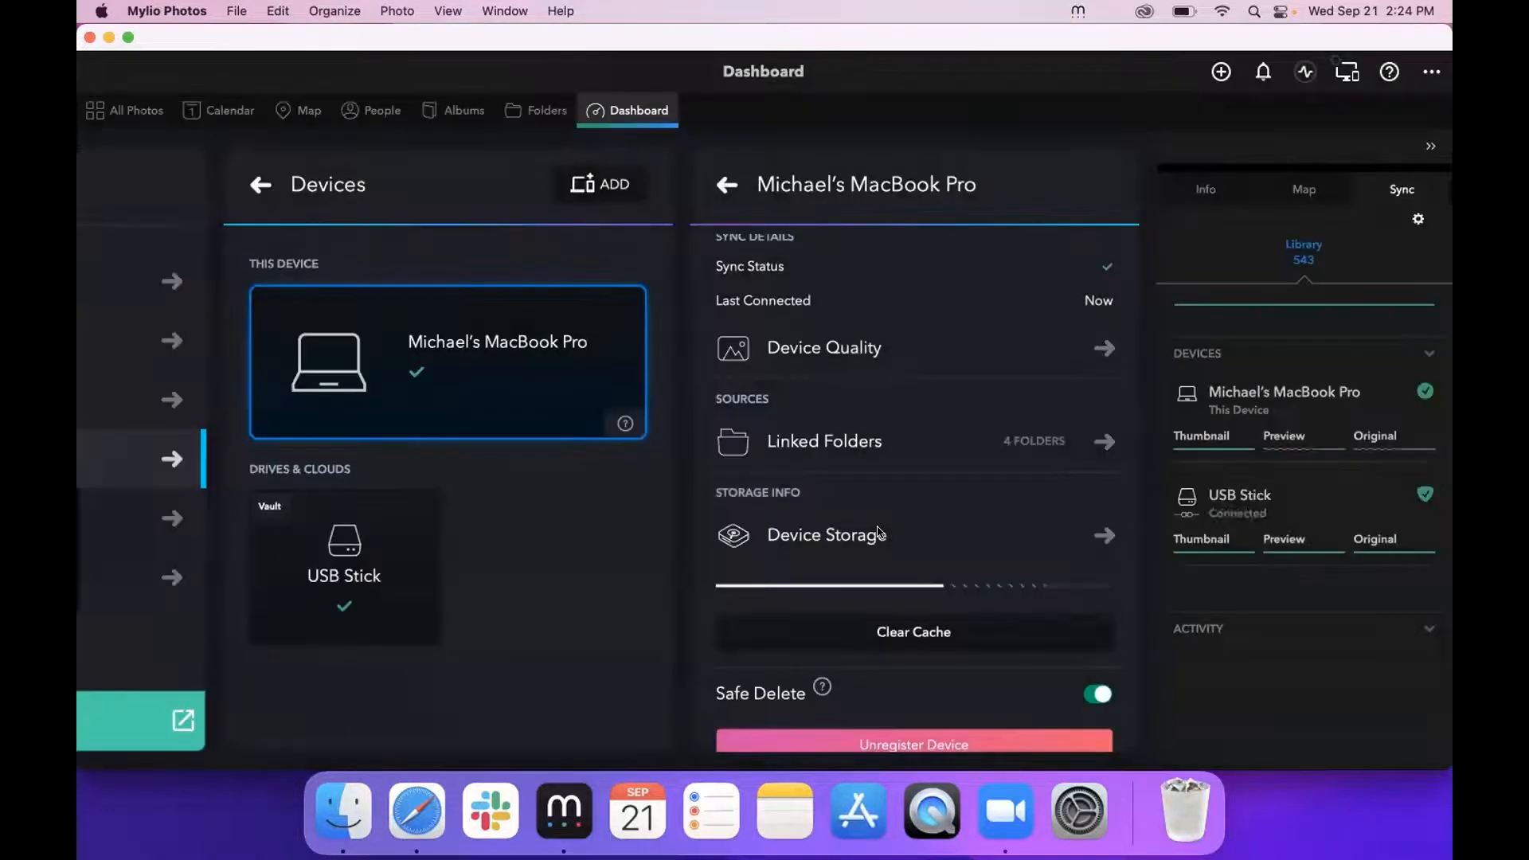
- Check the thumbnail, preview and original sync counts of the MacBook Pro in the sync details
mouse_move(1334, 456)
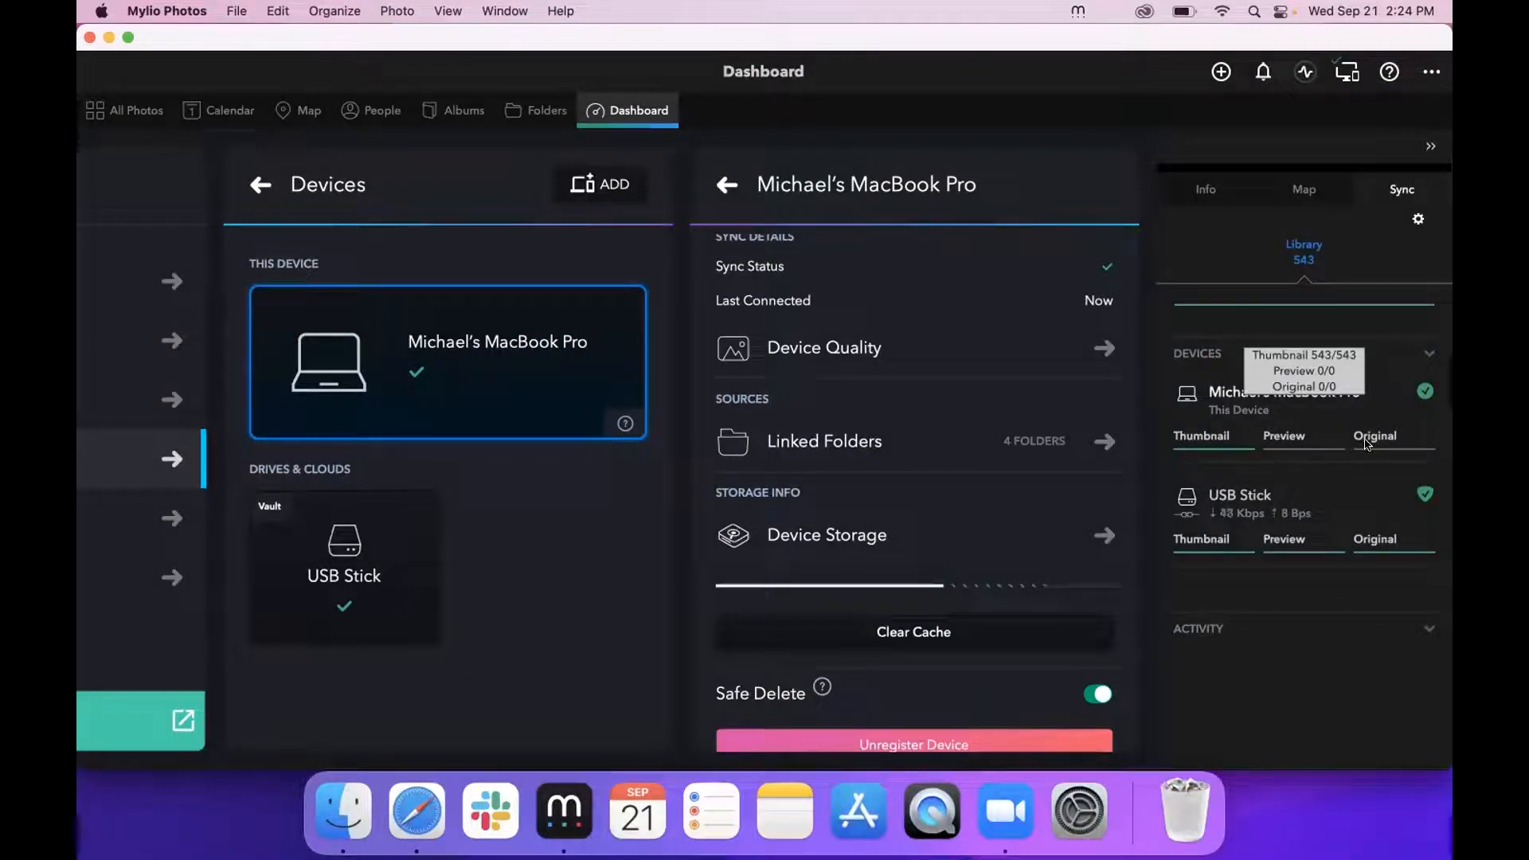
mouse_move(1262, 492)
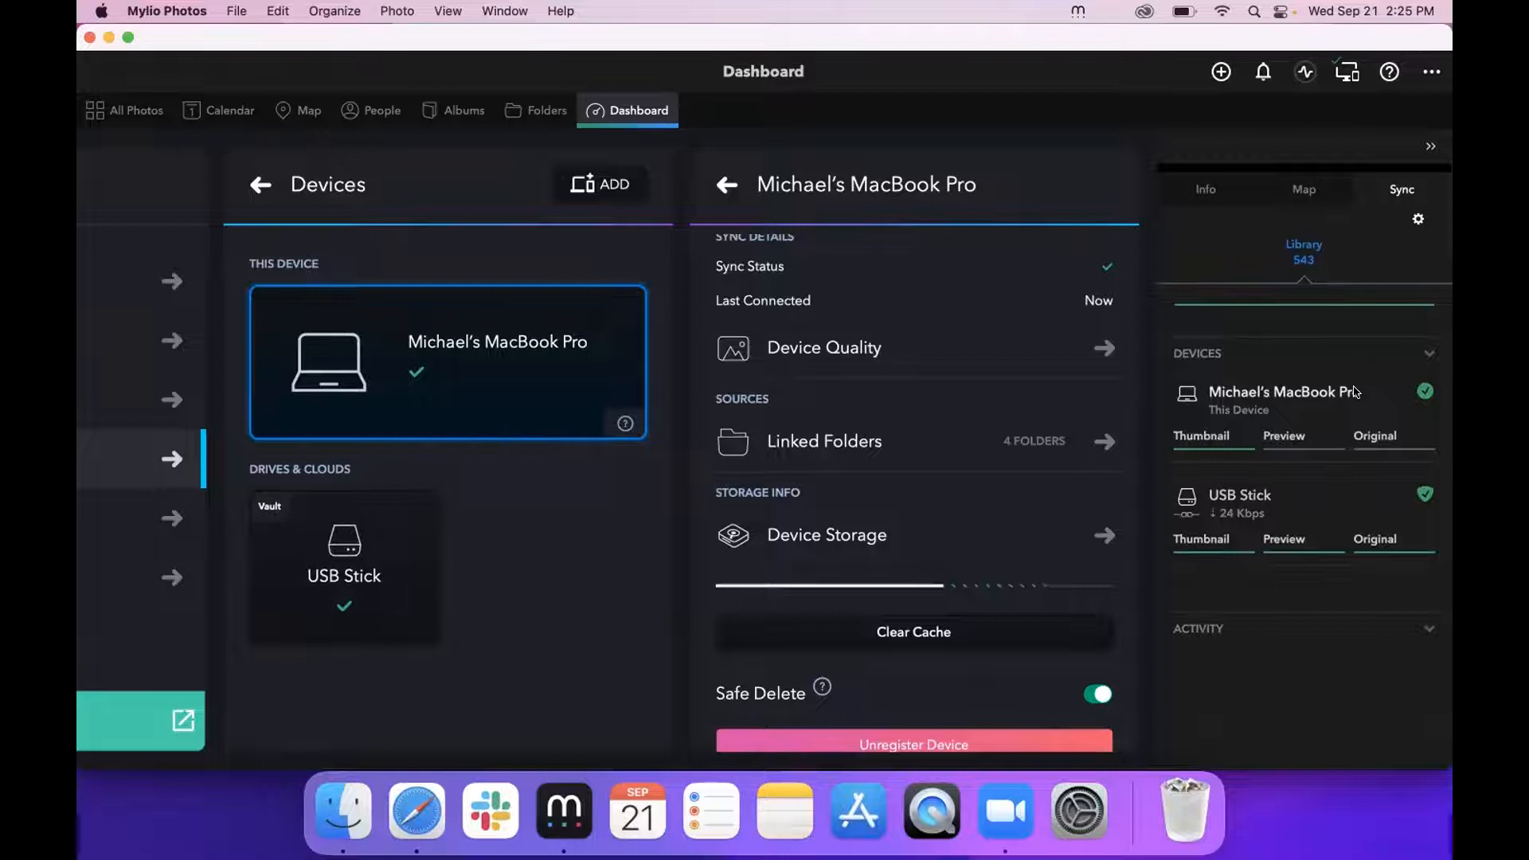
mouse_move(1357, 391)
- Look over all photos and the folders inside Mylio Pictures, and return to the full photo grid
left_click(151, 111)
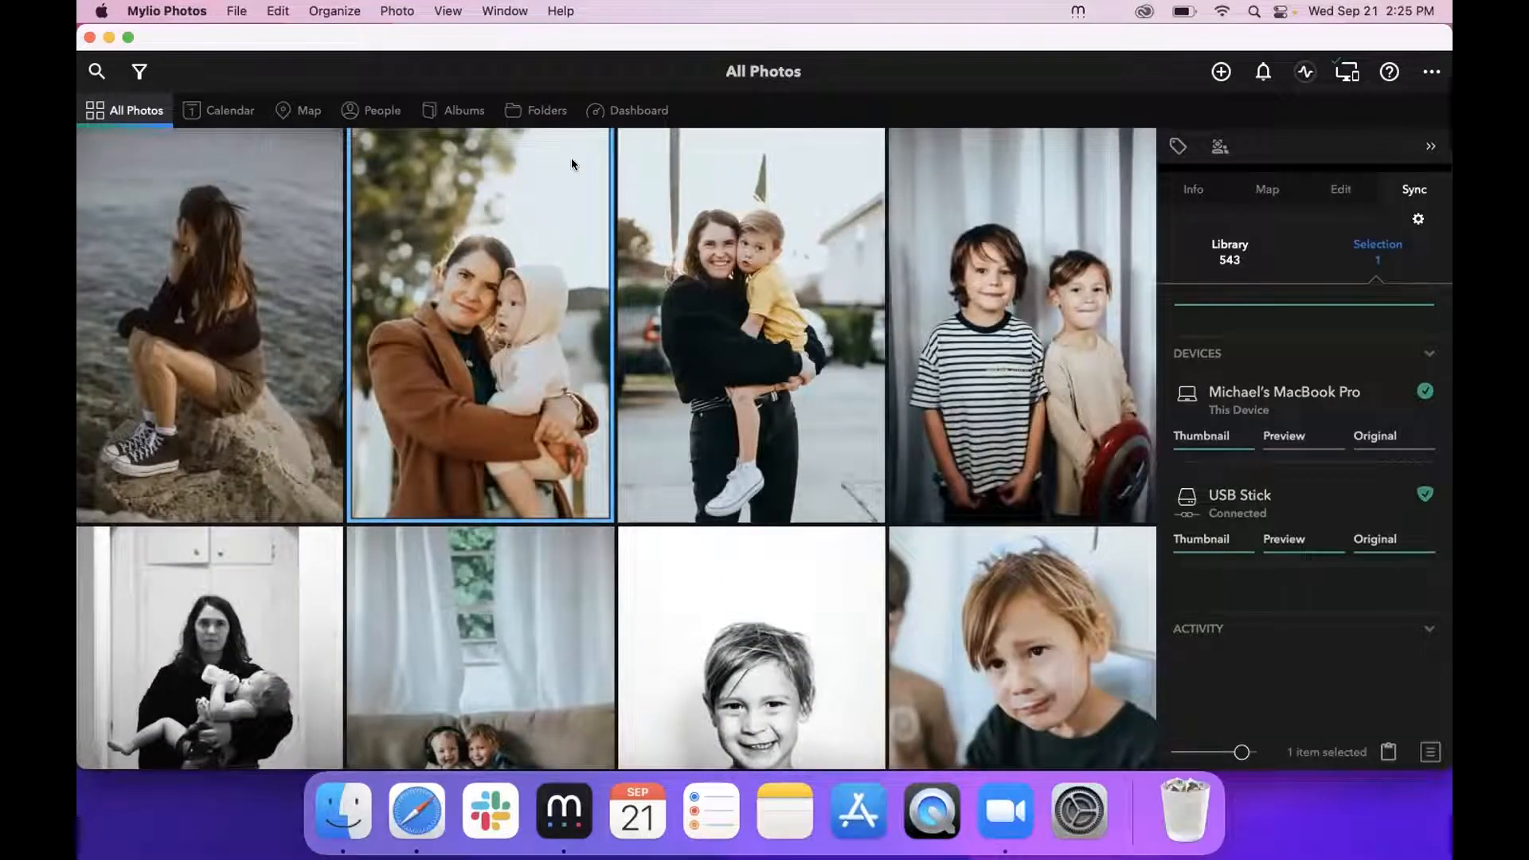
left_click(547, 110)
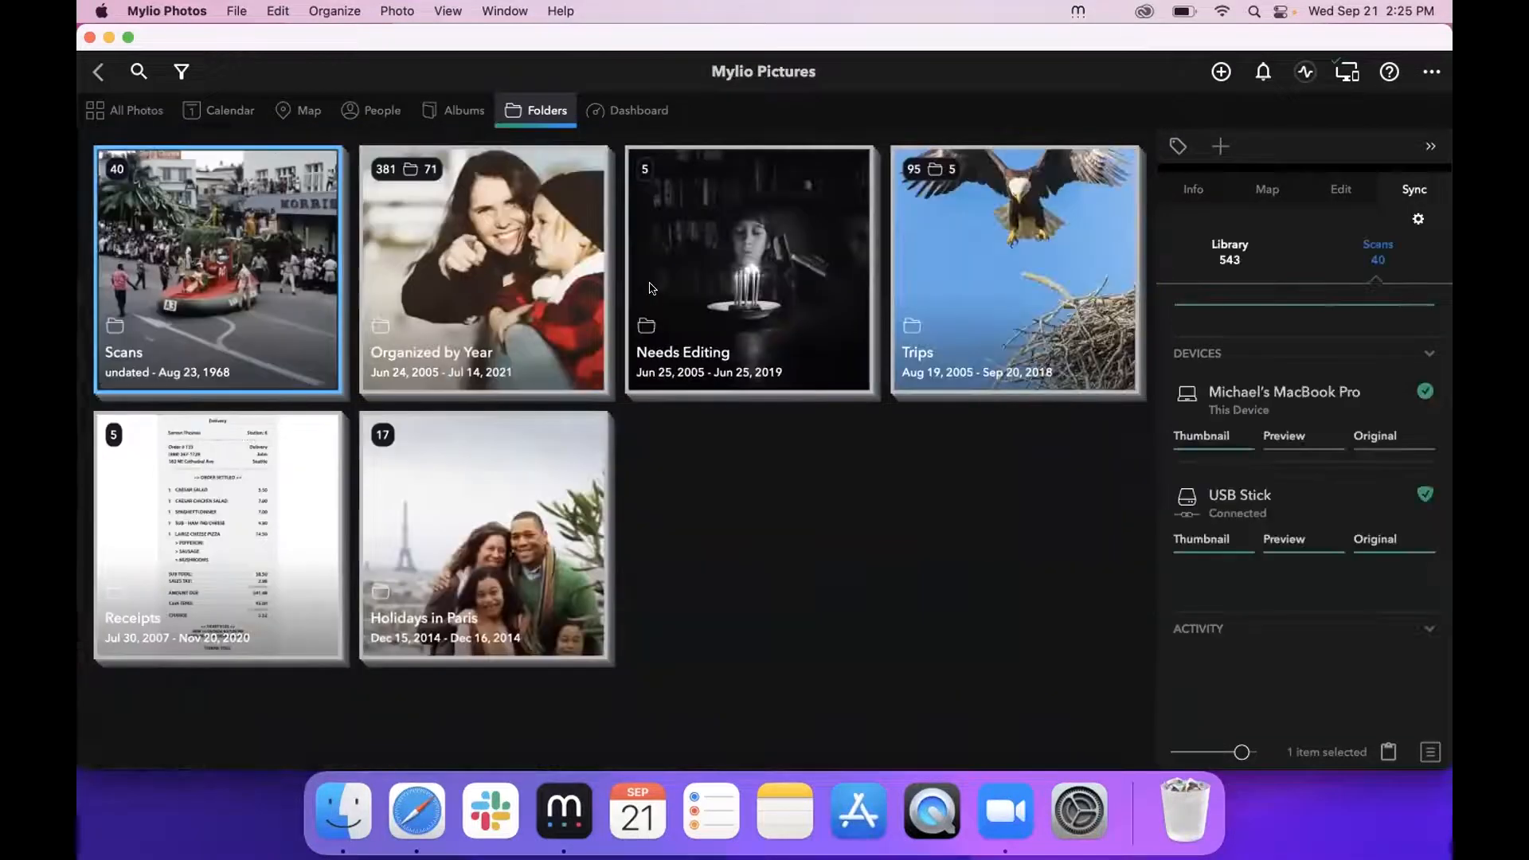
left_click(654, 287)
left_click(143, 115)
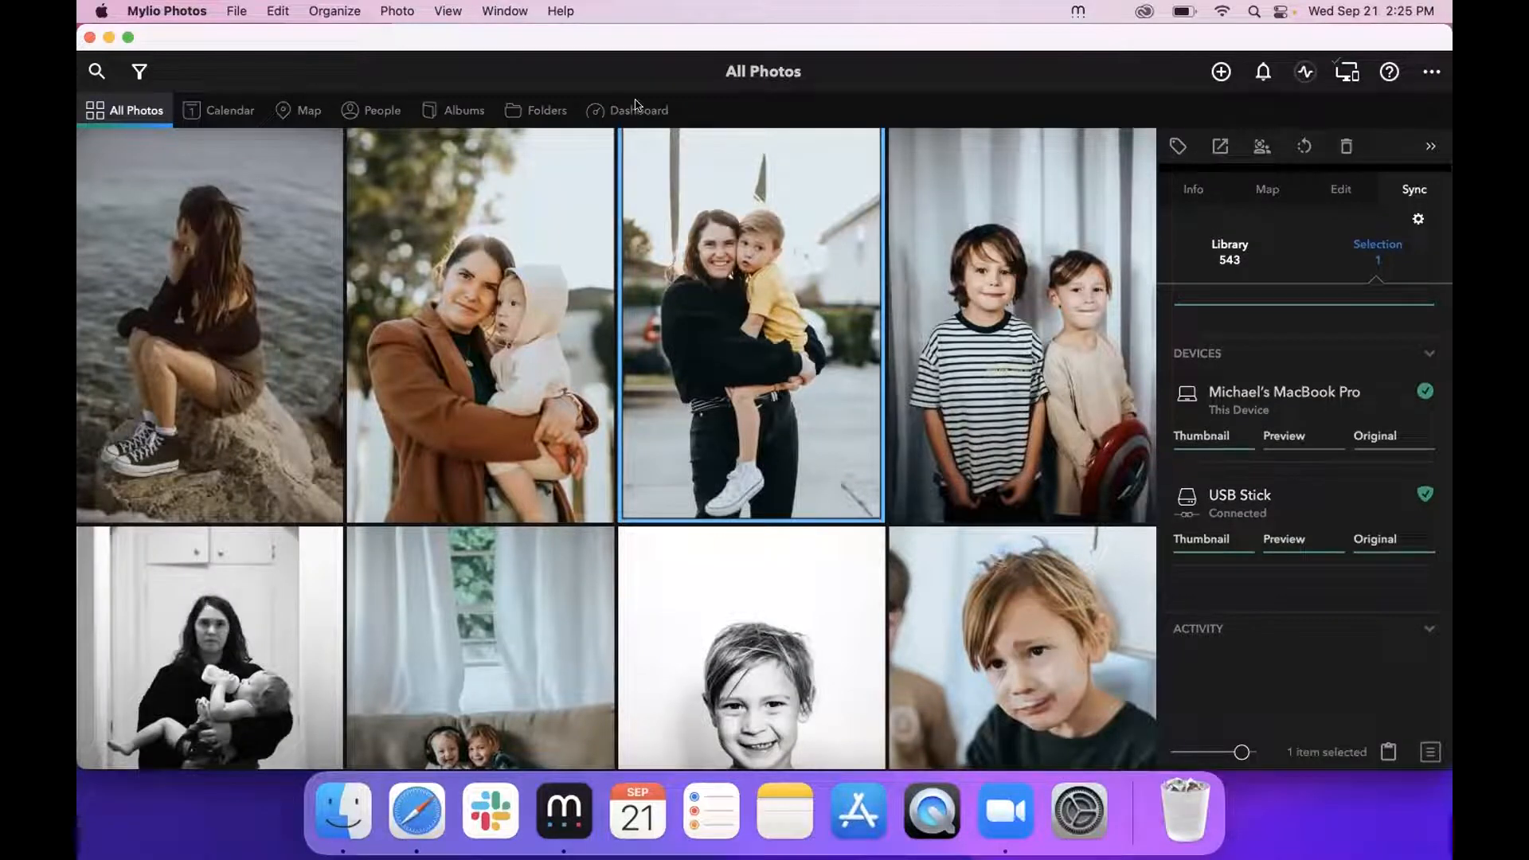
scroll(830, 430, "down", 1)
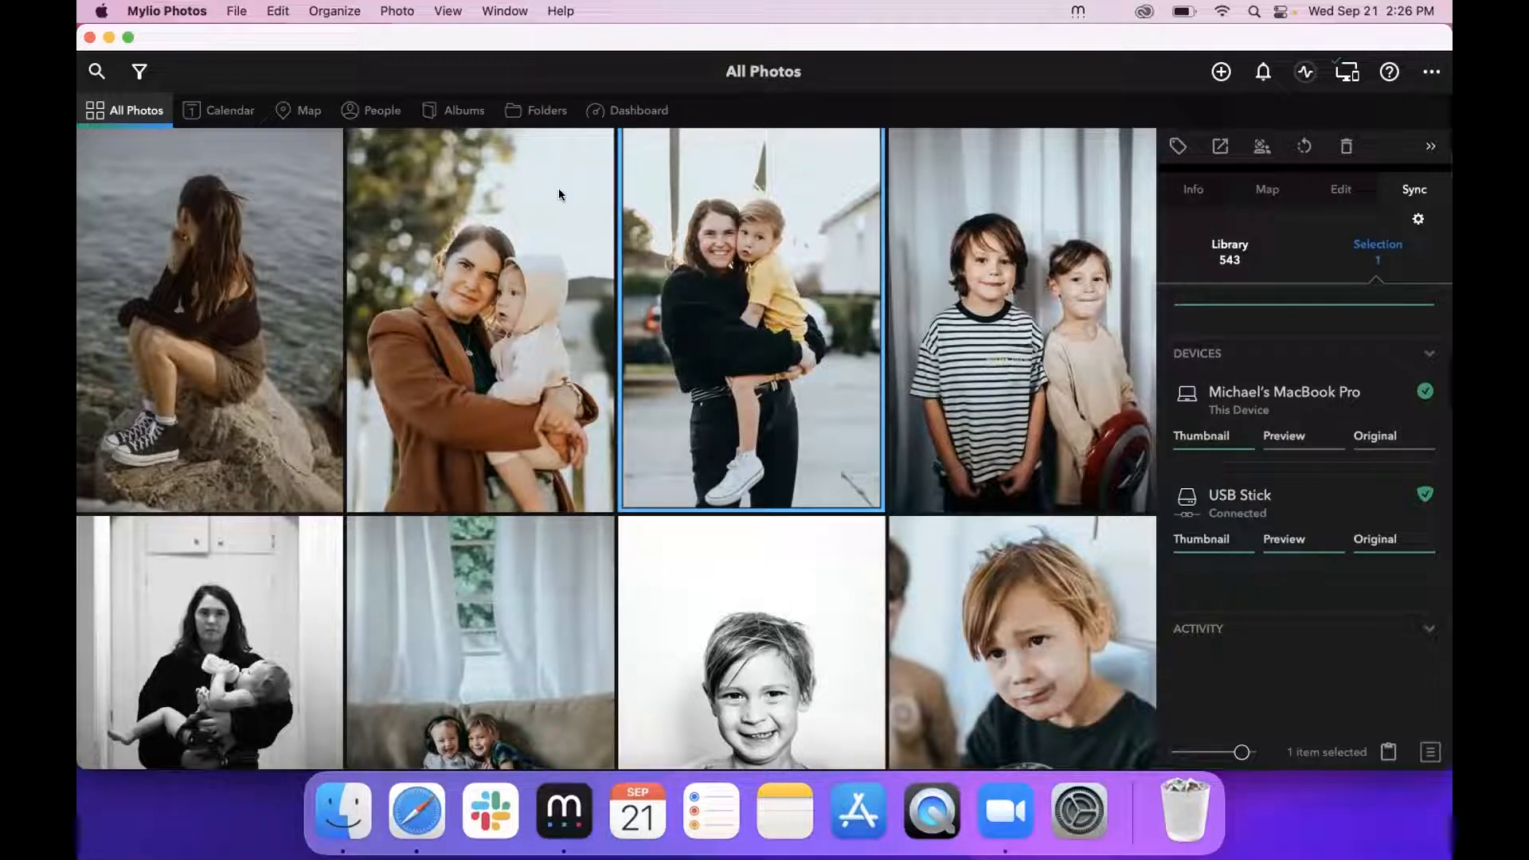
- Show the Mylio Pictures folder's external copy in Finder, view its subfolders, and close the Finder window
left_click(537, 111)
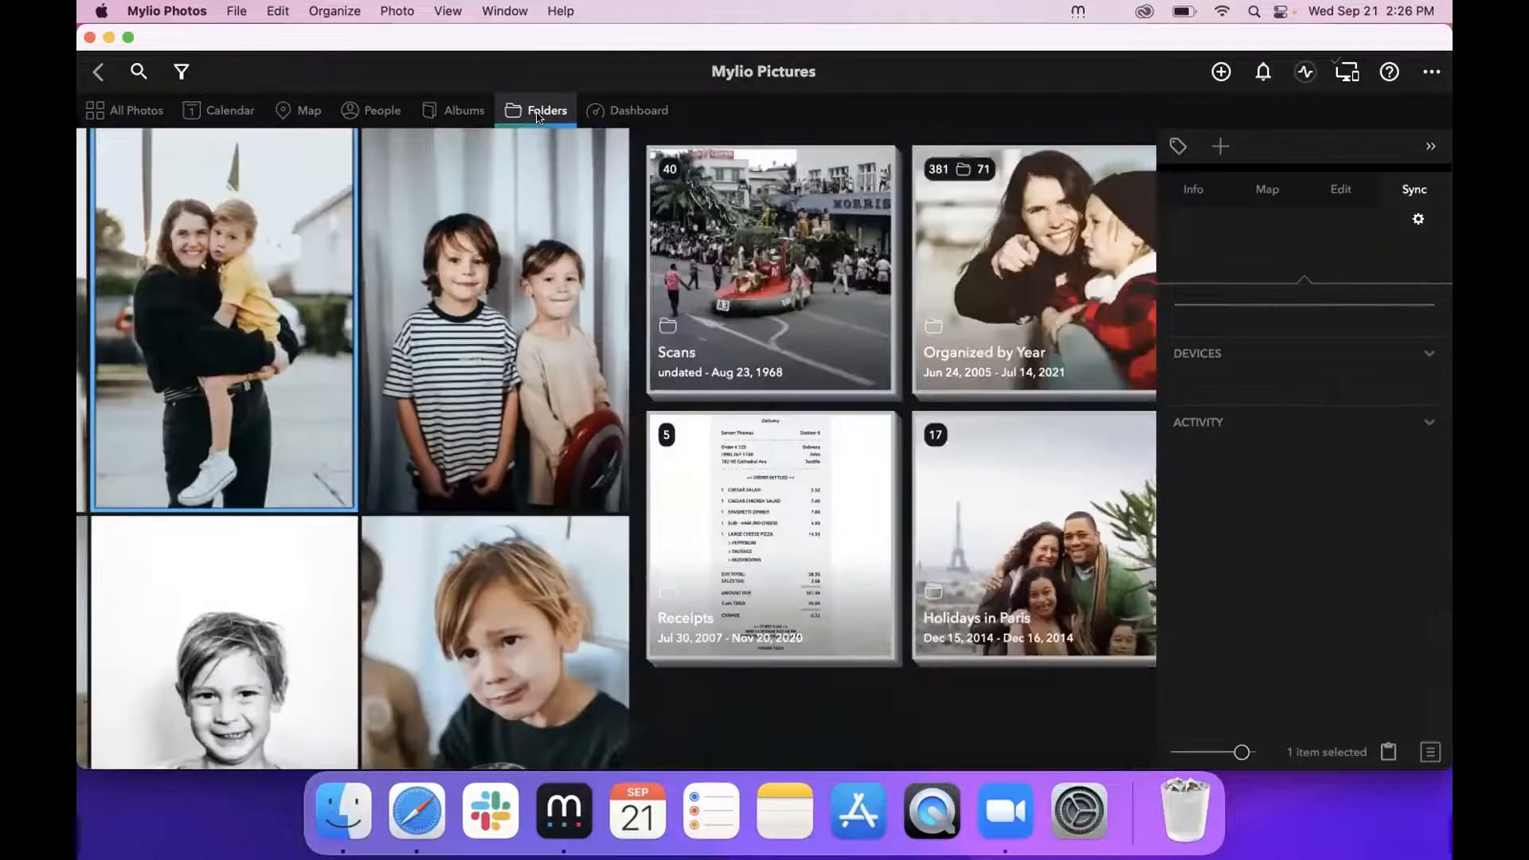
right_click(195, 269)
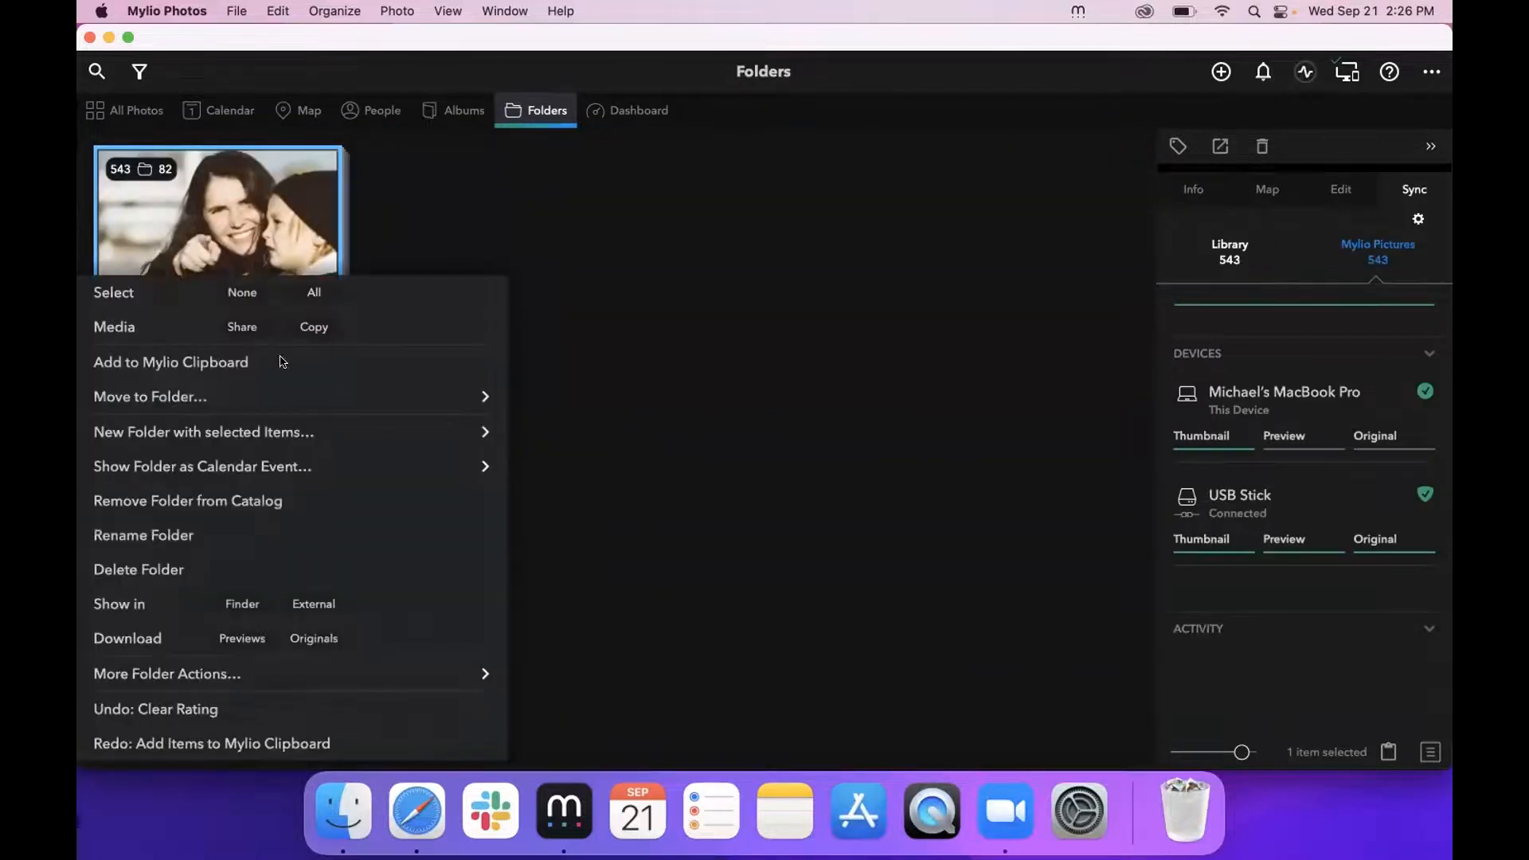
left_click(314, 604)
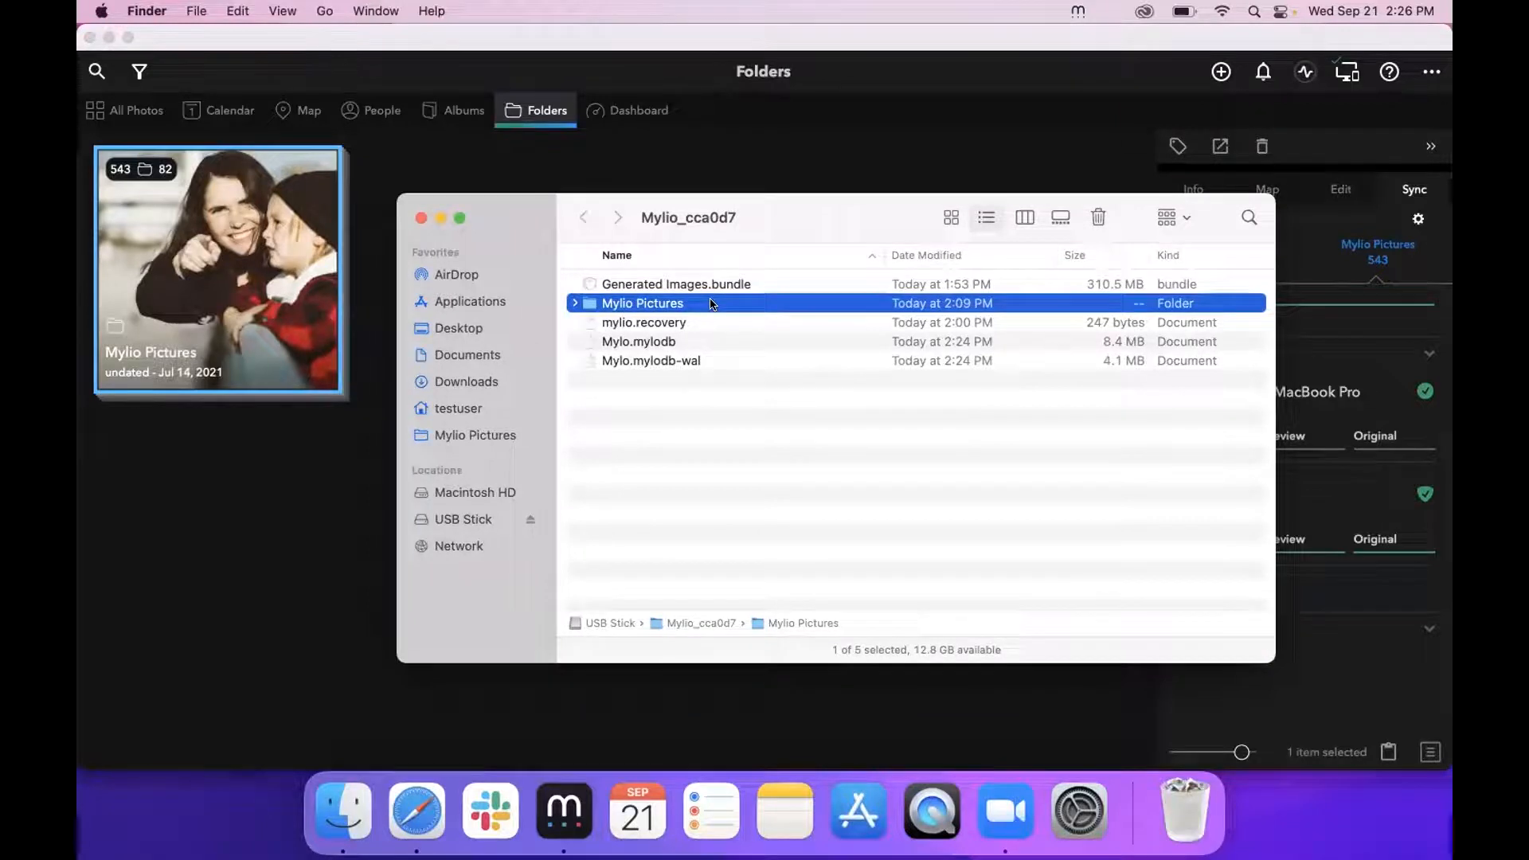
double_click(711, 303)
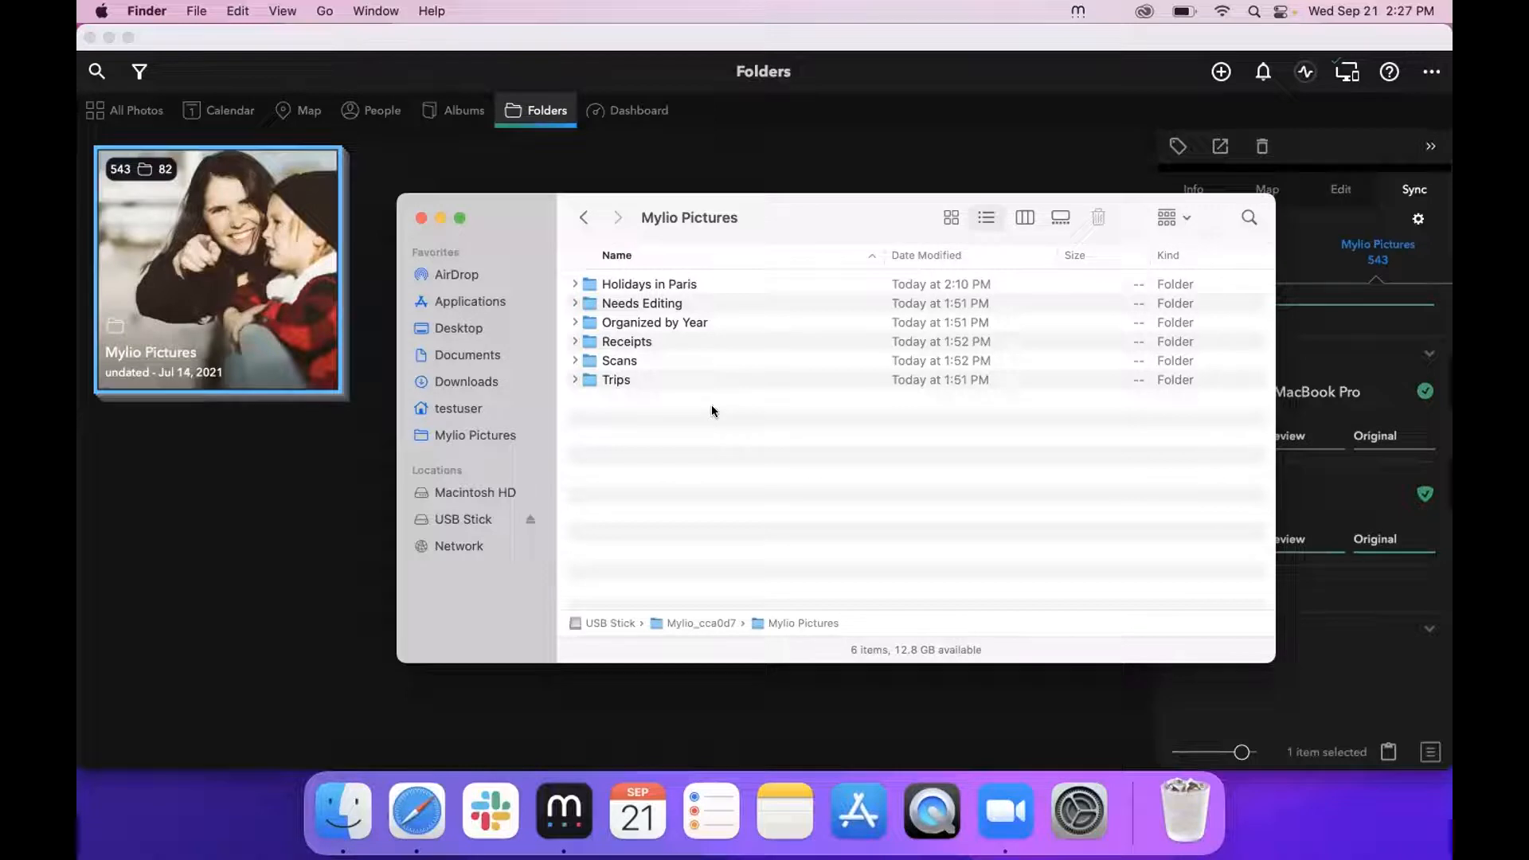
left_click(420, 216)
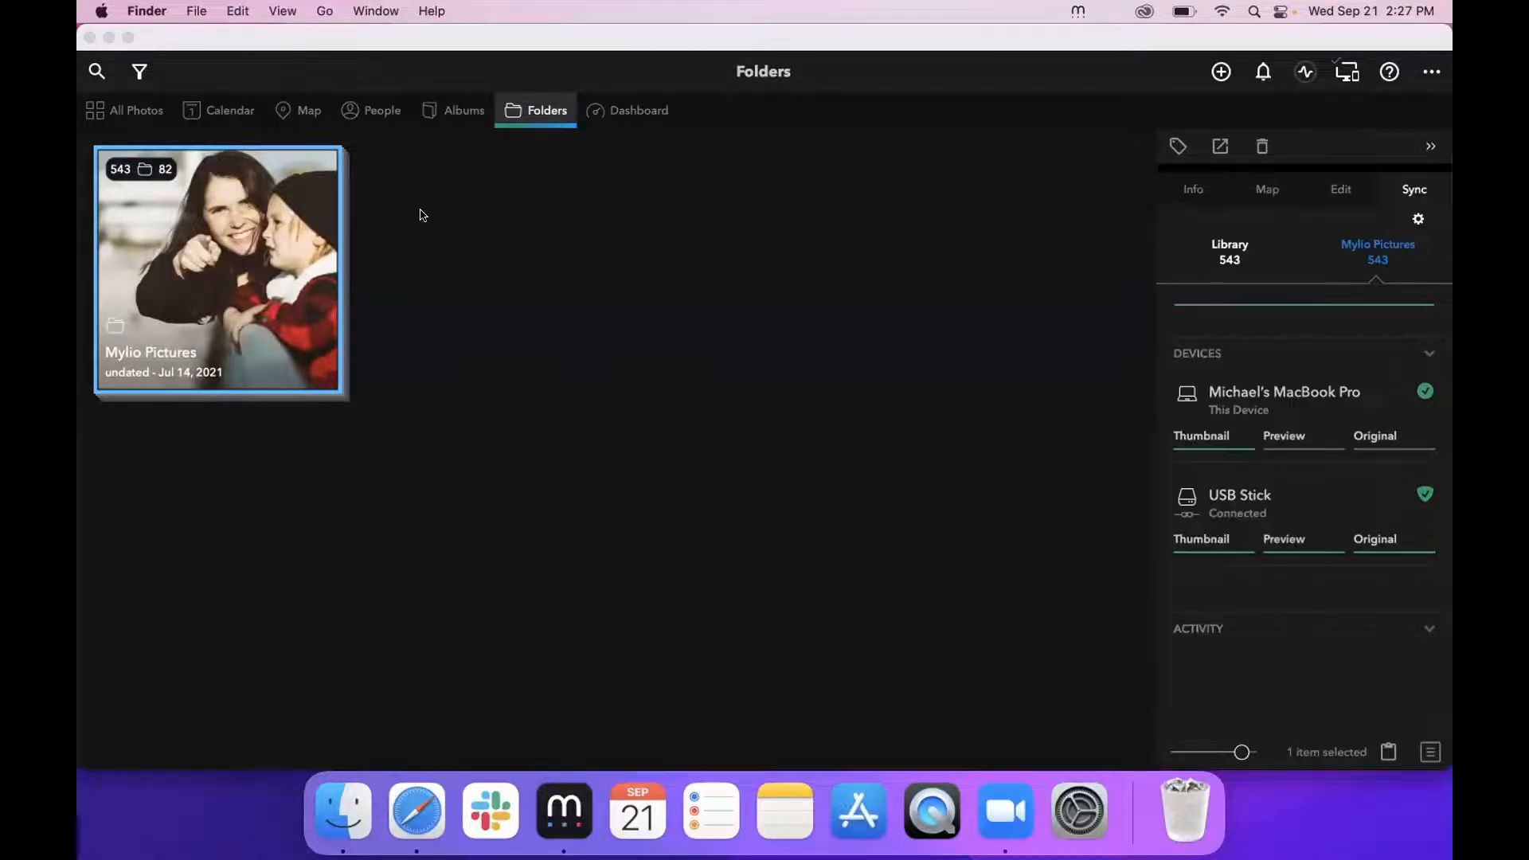
left_click(512, 261)
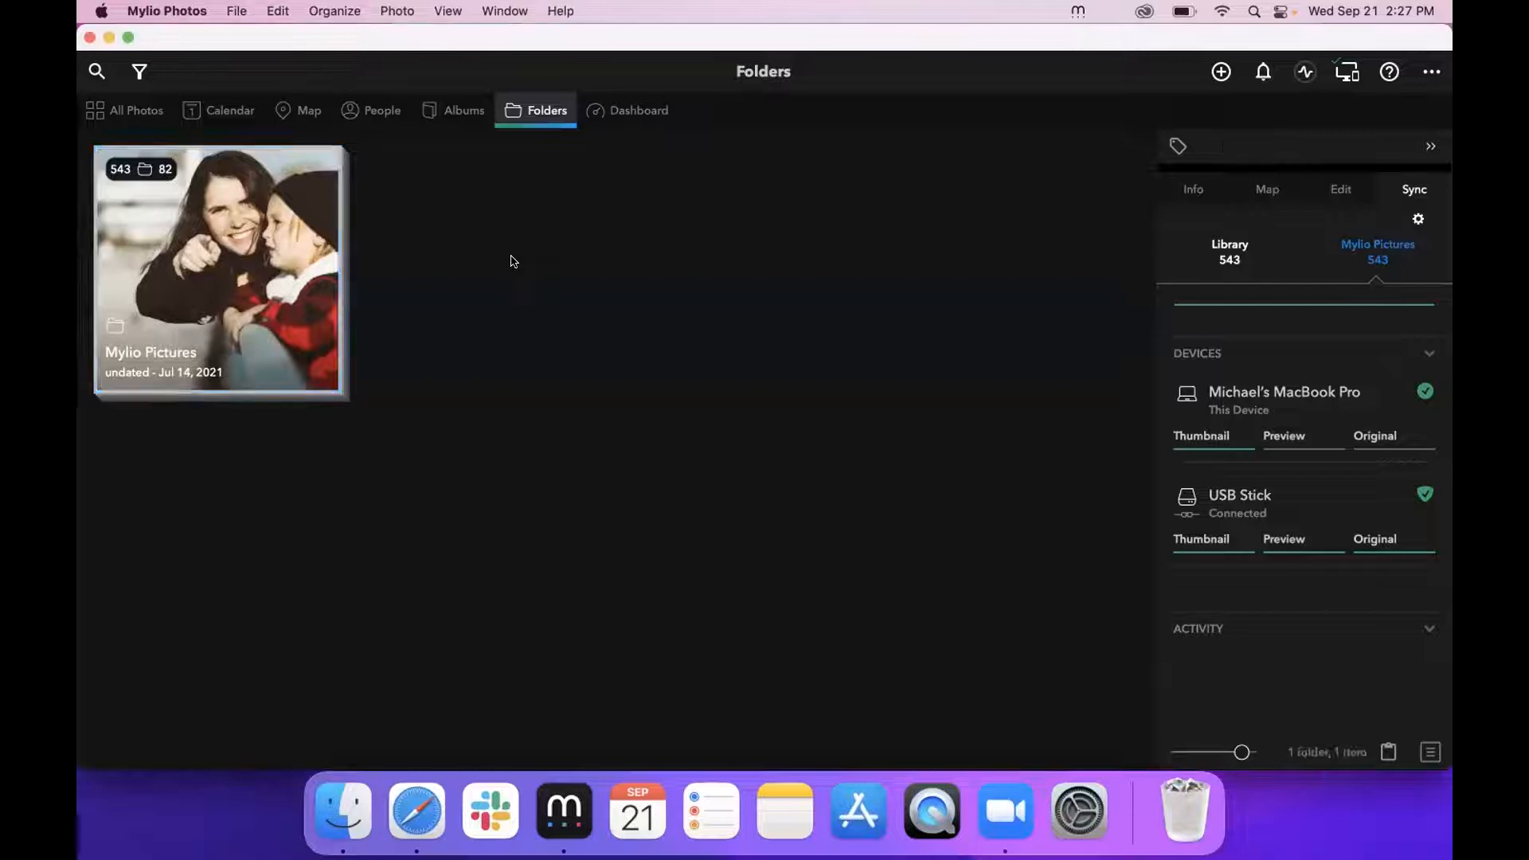
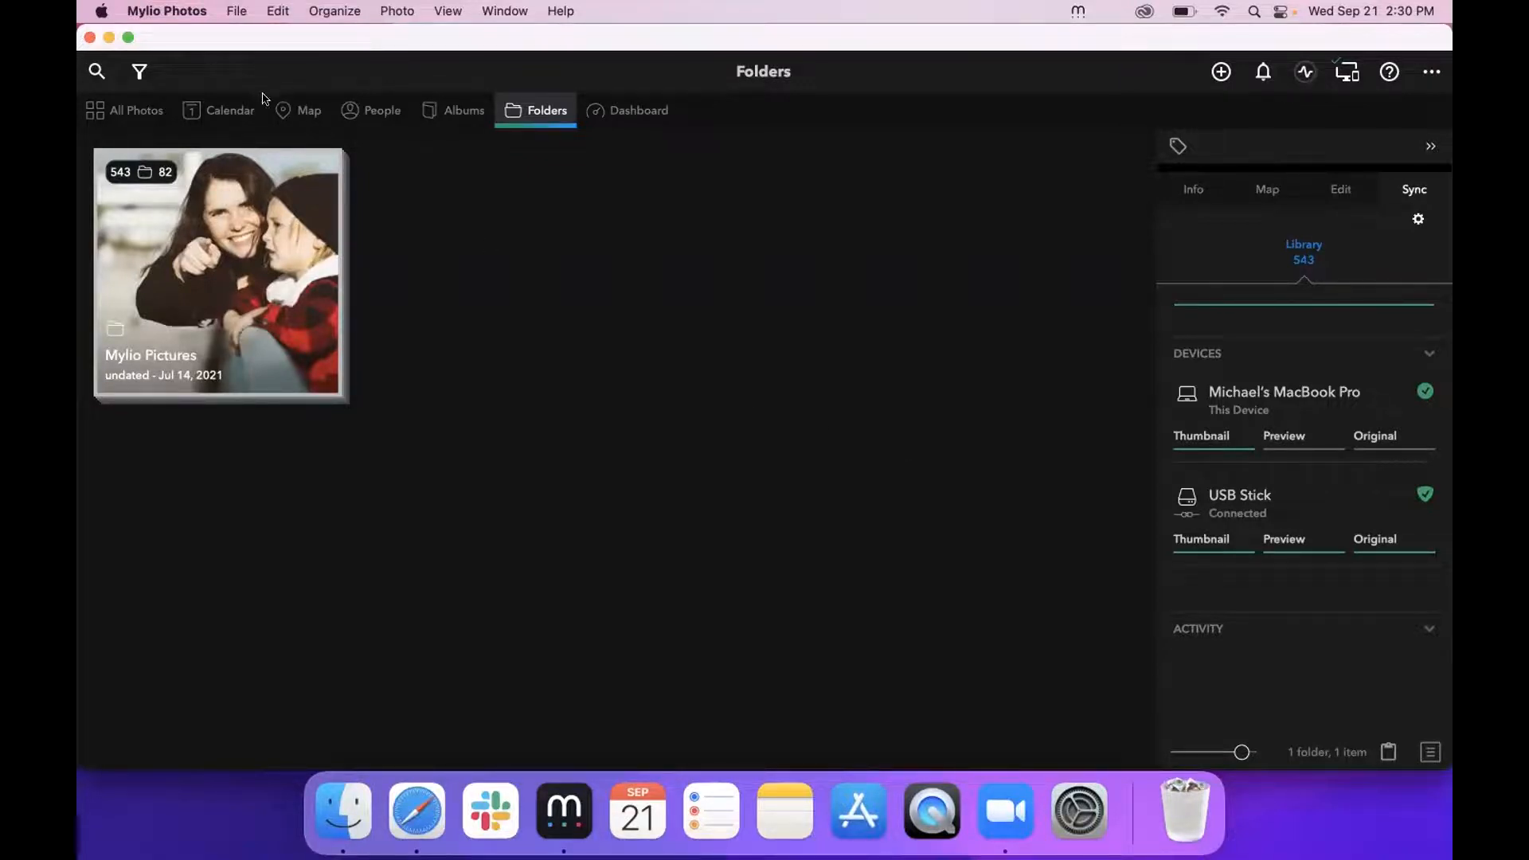
- Browse the years of the 2010s and 2020s in the calendar, and return to the folders to check the MacBook Pro's originals status
left_click(229, 106)
left_click(227, 106)
scroll(631, 500, "up", 2)
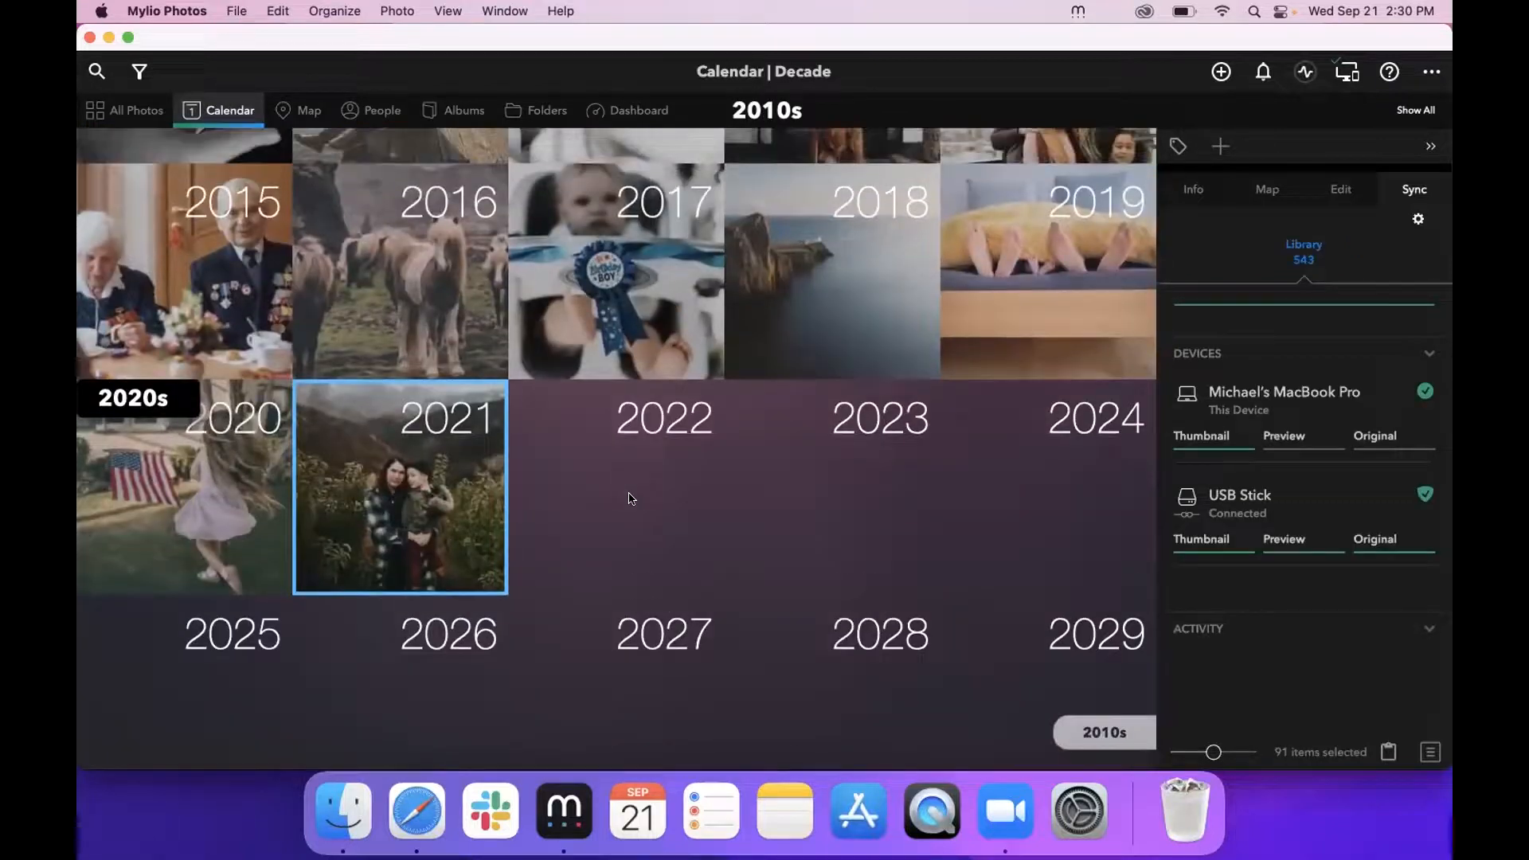
scroll(631, 500, "up", 2)
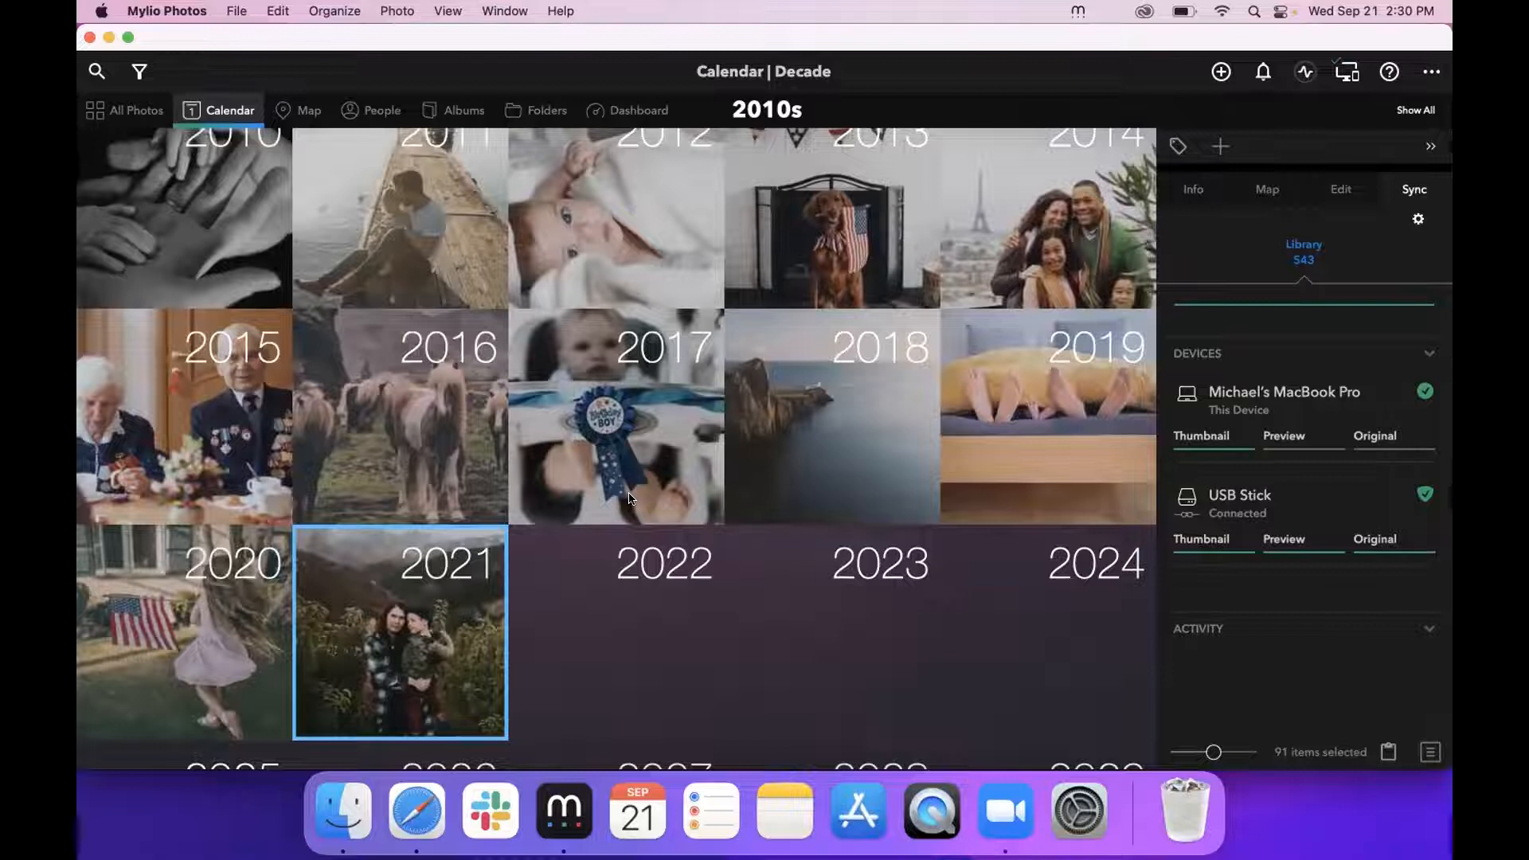
scroll(629, 500, "up", 1)
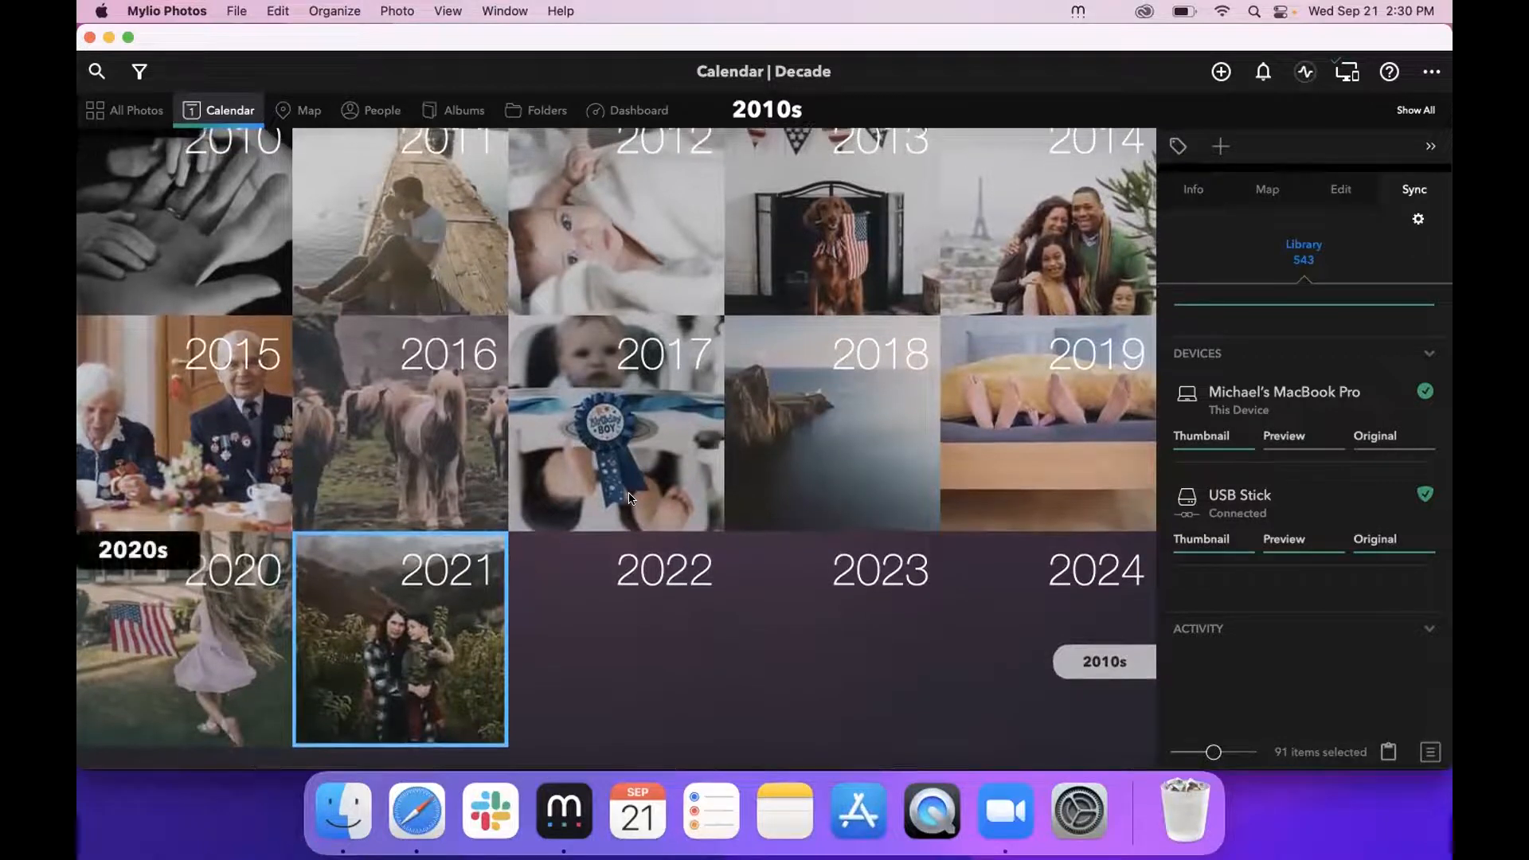
left_click(539, 116)
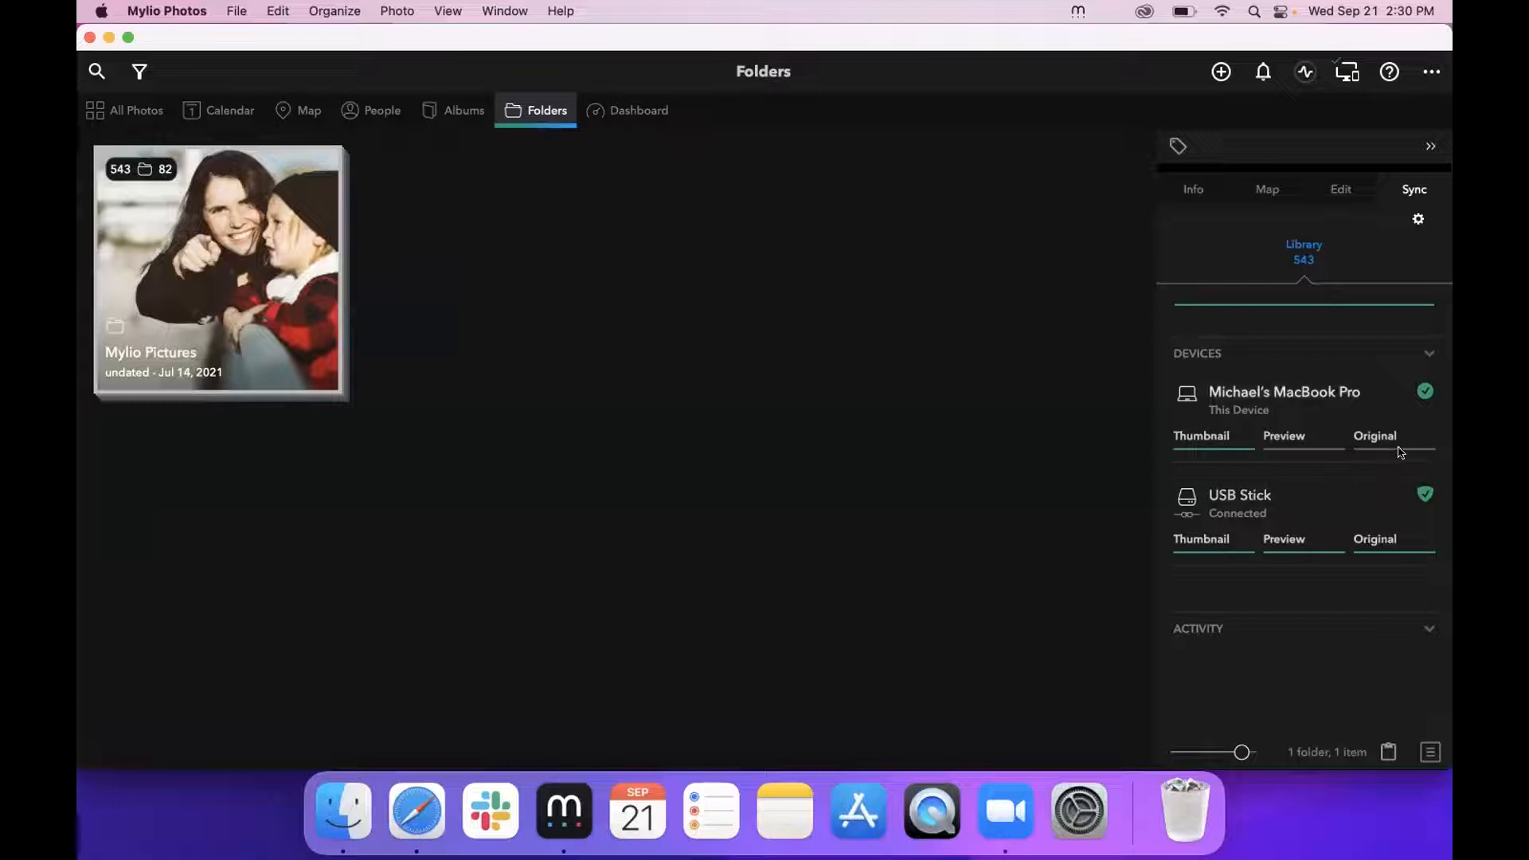
mouse_move(1413, 452)
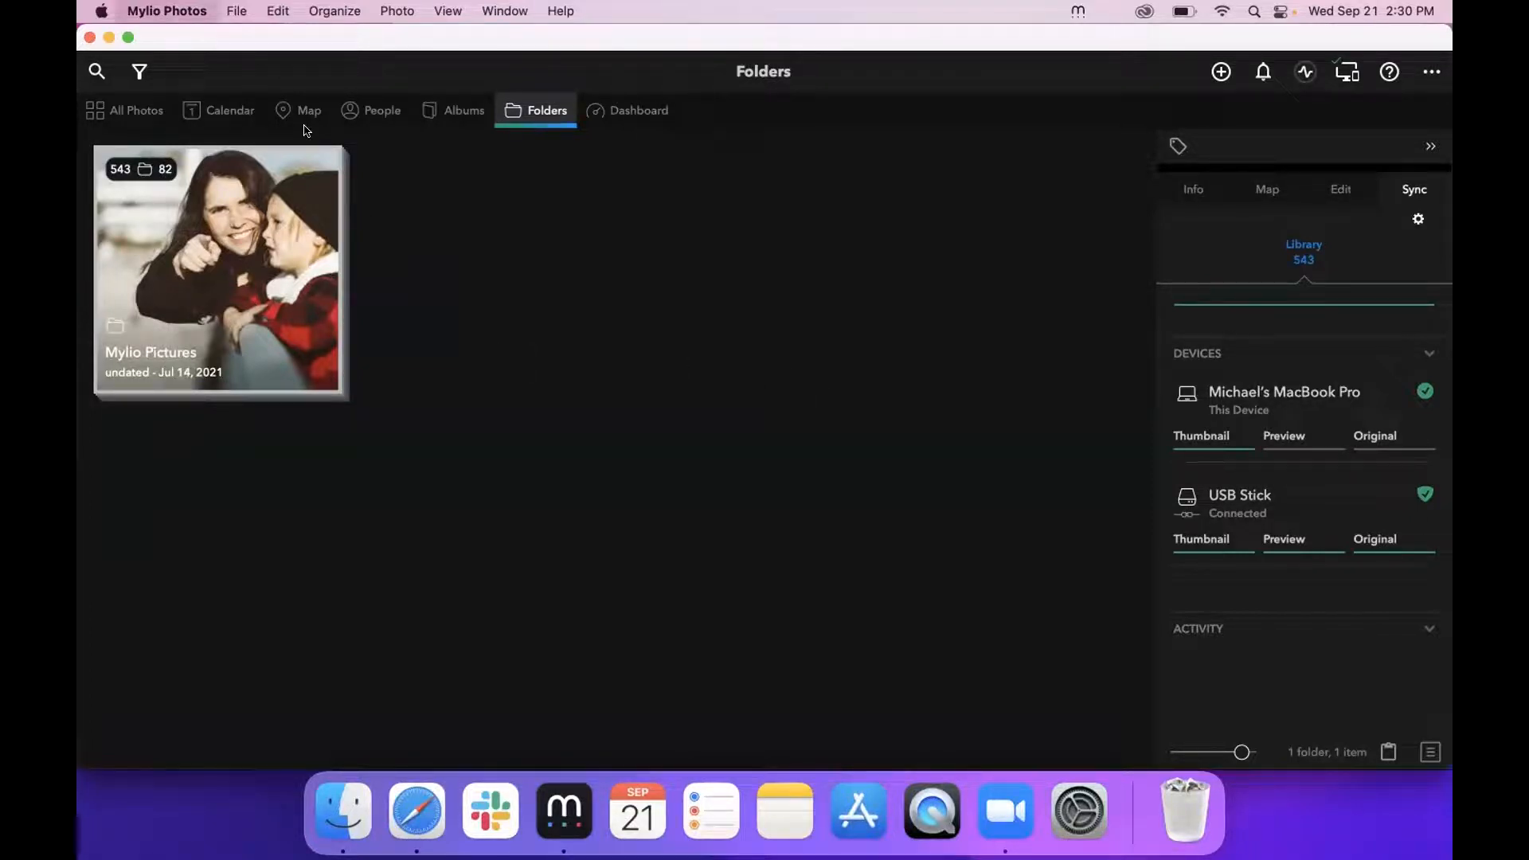
- Eject the USB Stick in Finder, close the Finder window, and switch back to Mylio Photos
left_click(348, 811)
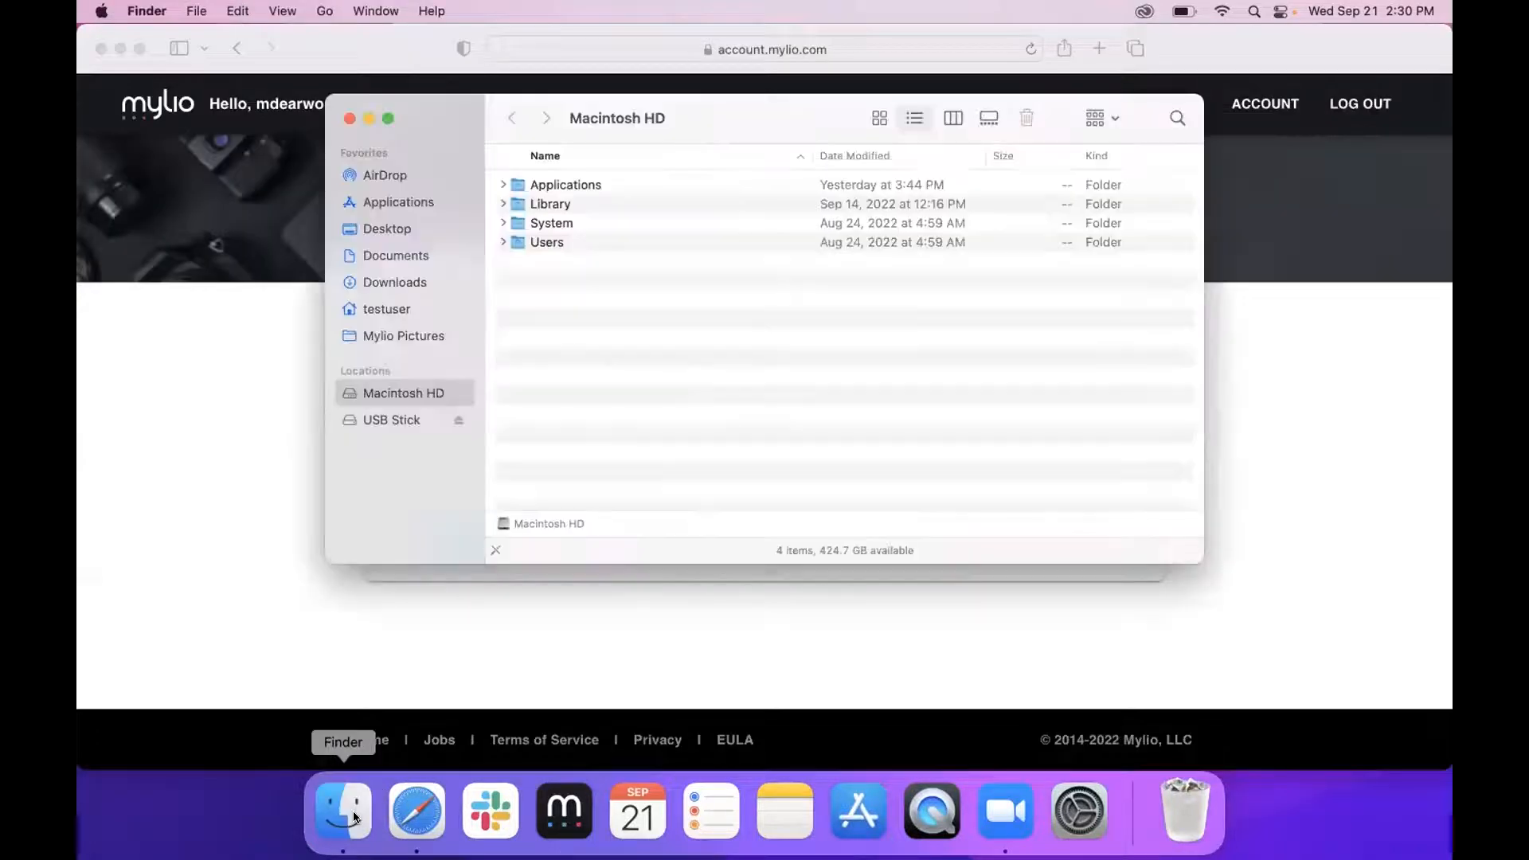
left_click(456, 420)
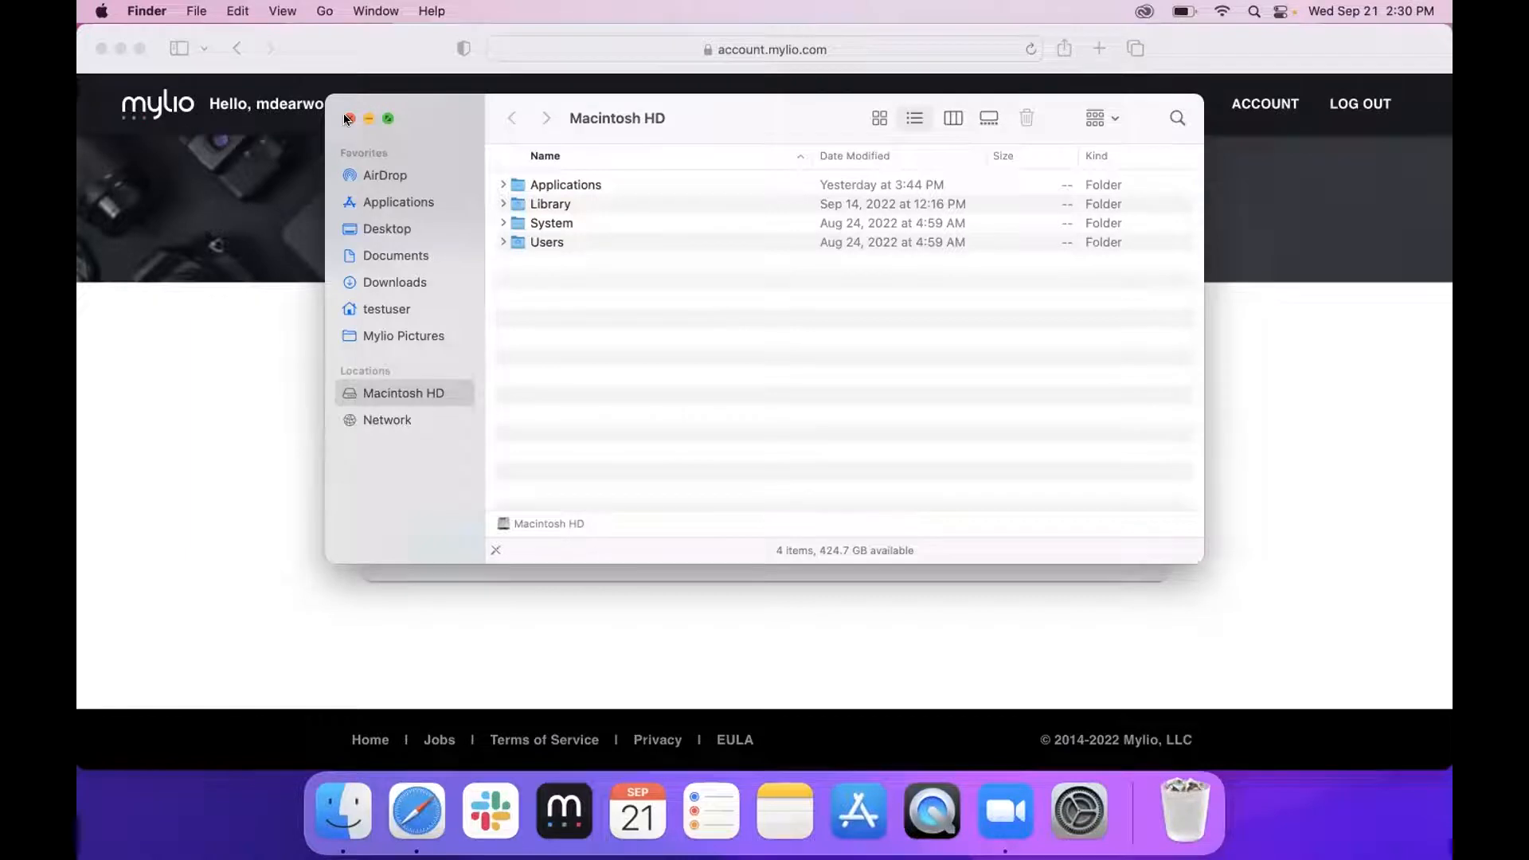
left_click(347, 118)
left_click(567, 809)
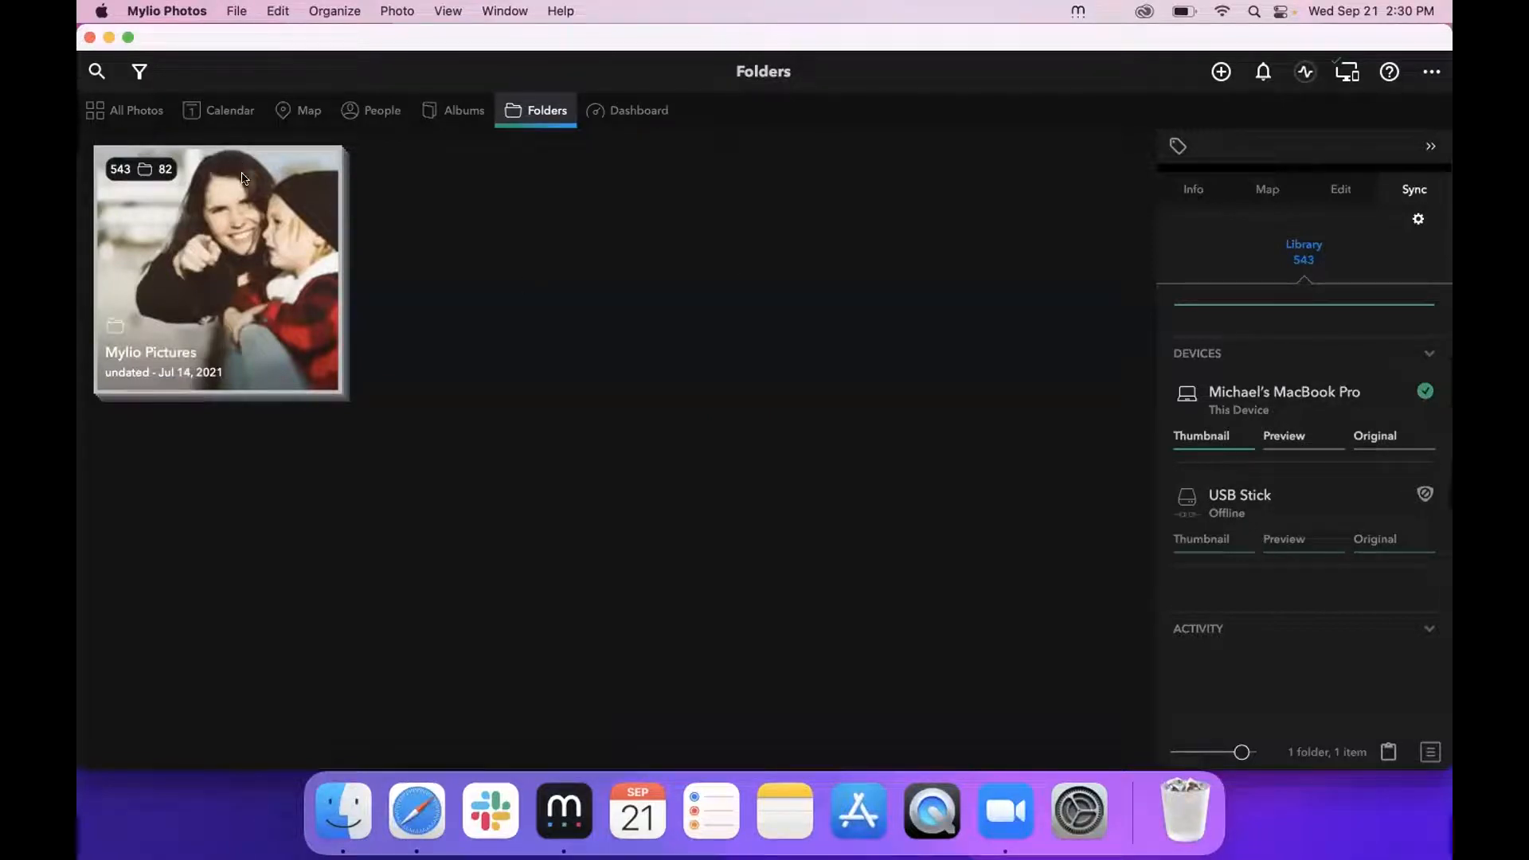
- Check the MacBook Pro's sync counts and the edit options of the photo of the woman holding the boy in yellow, and return to all photos
left_click(118, 111)
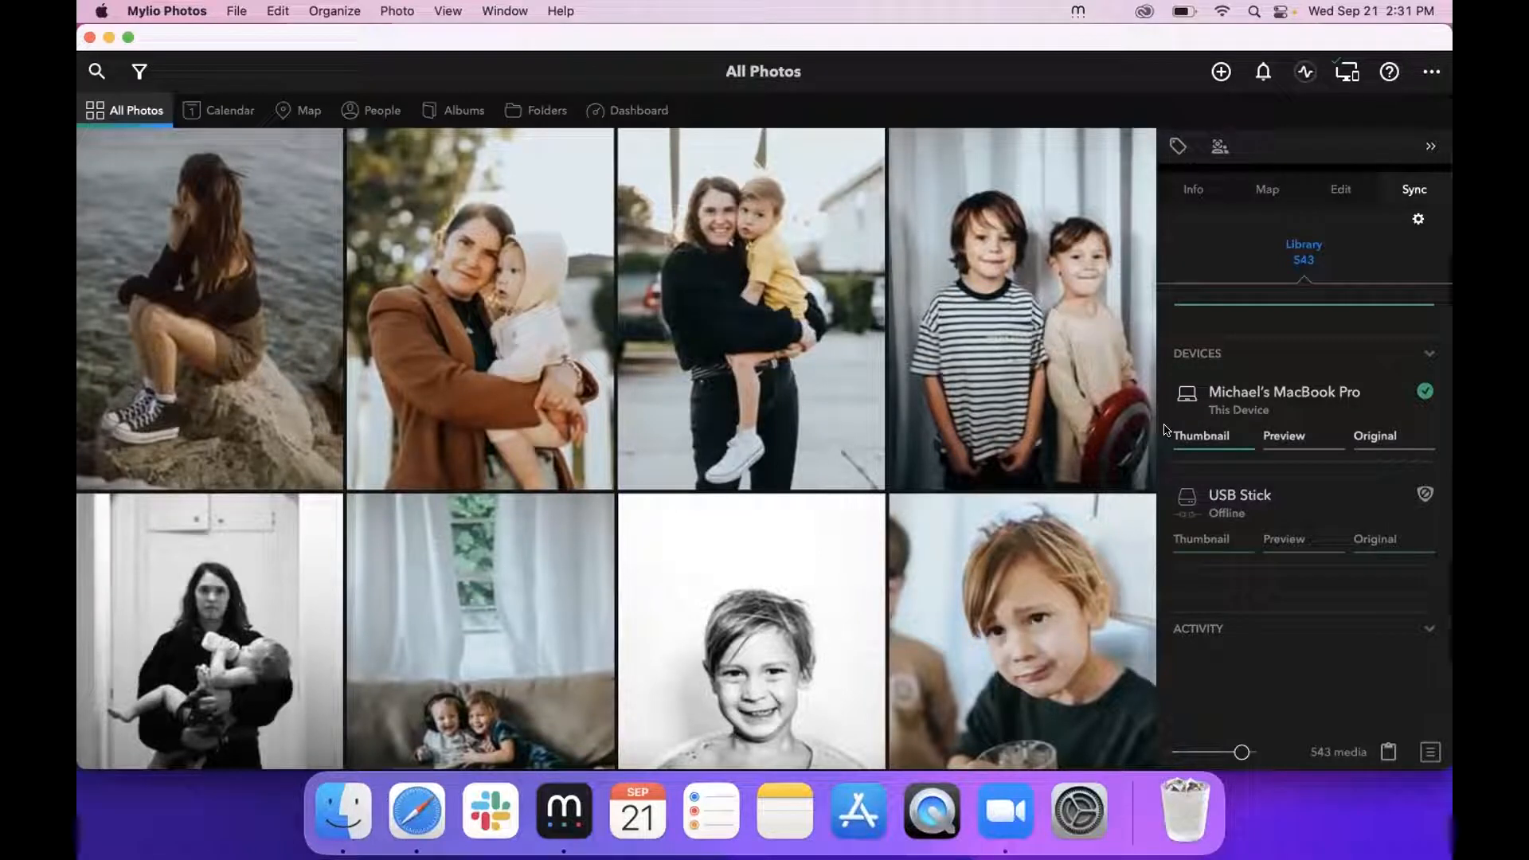
mouse_move(1295, 443)
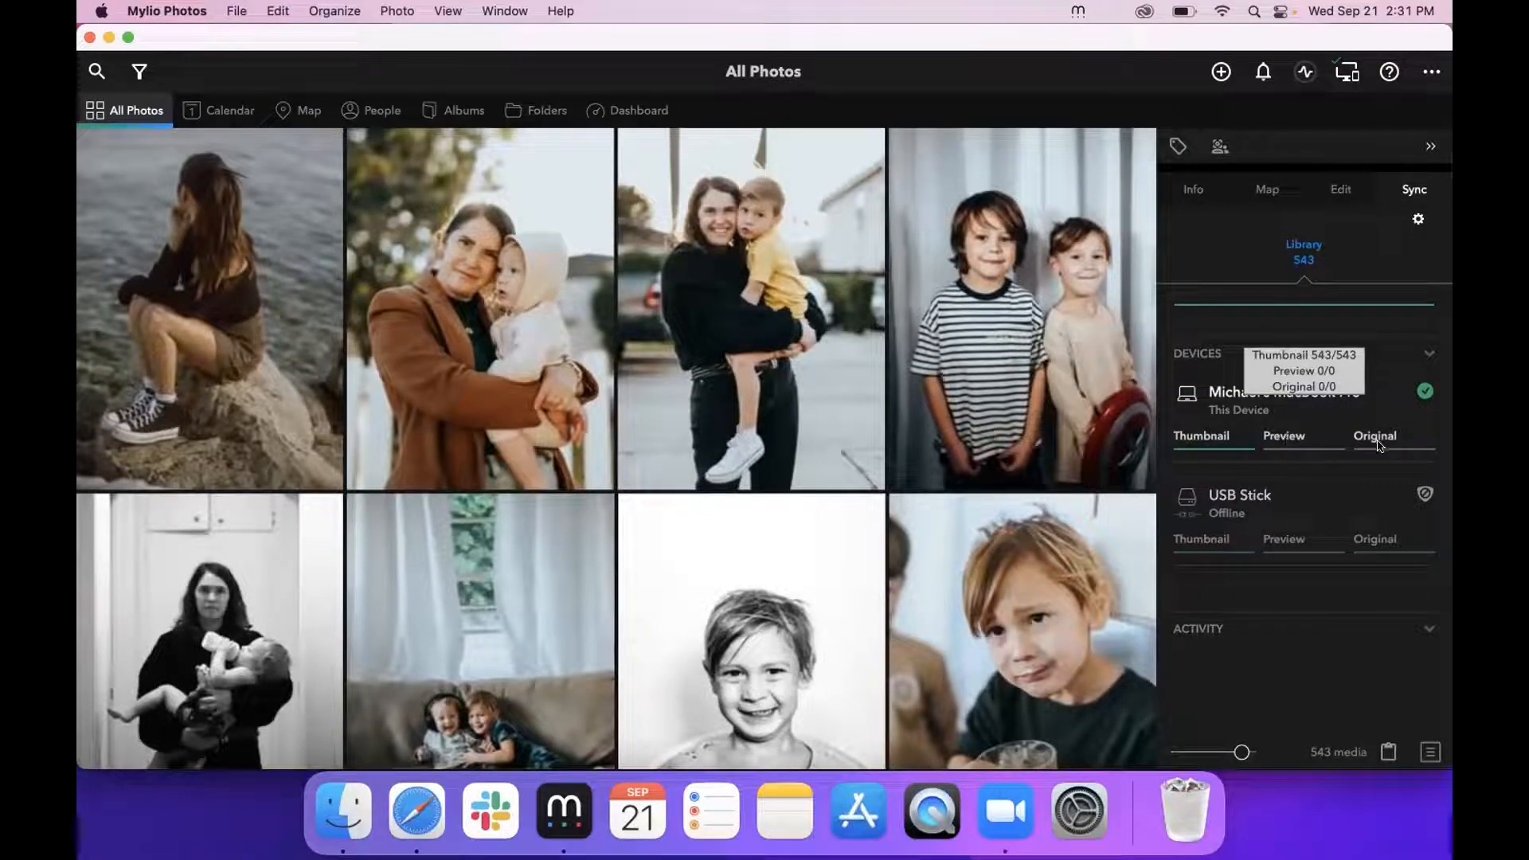
double_click(713, 366)
left_click(1352, 188)
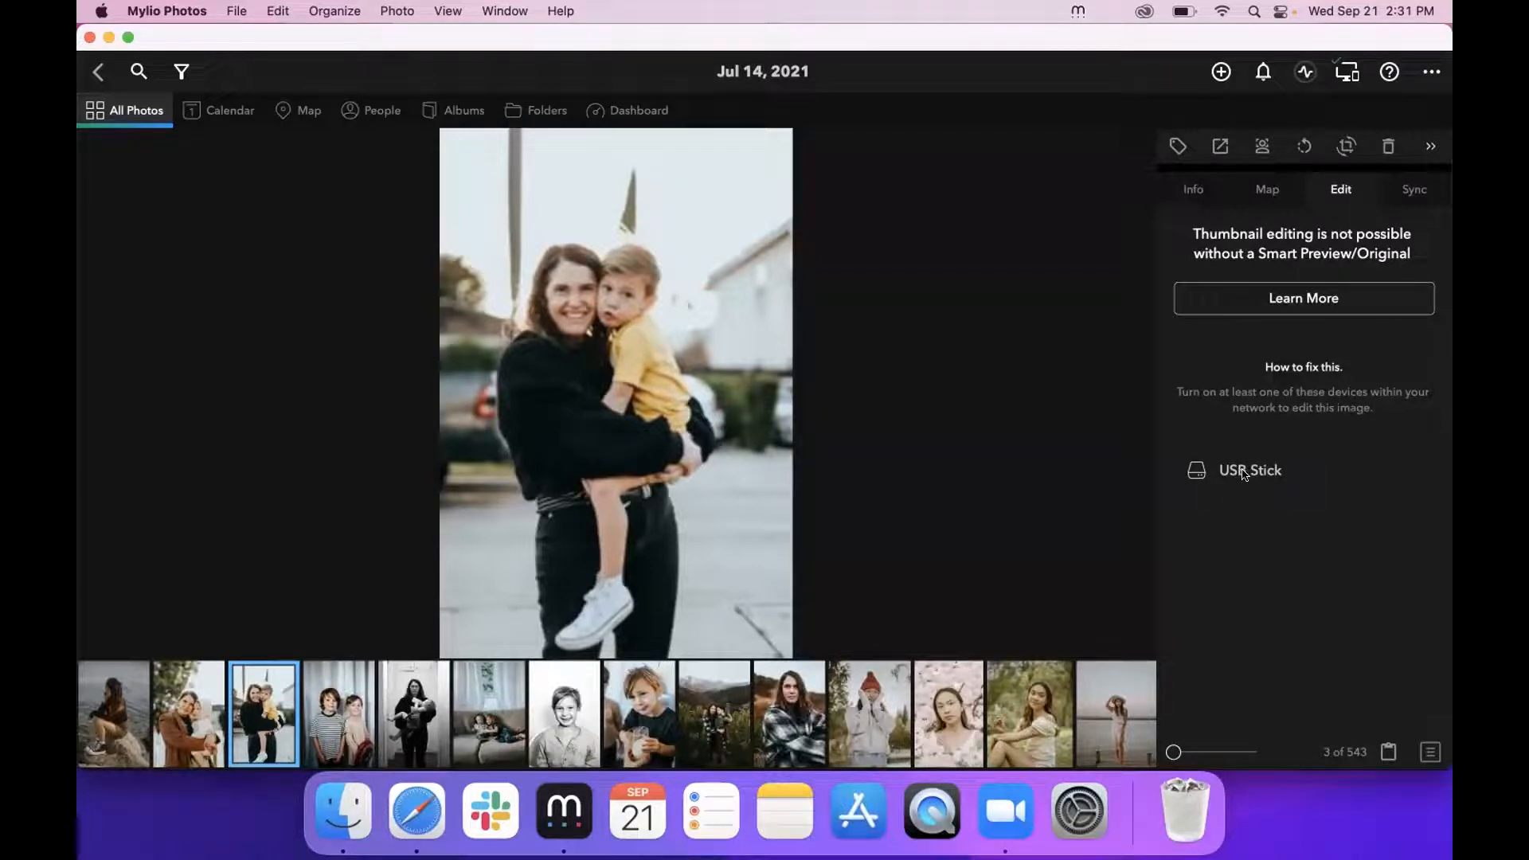
left_click(157, 115)
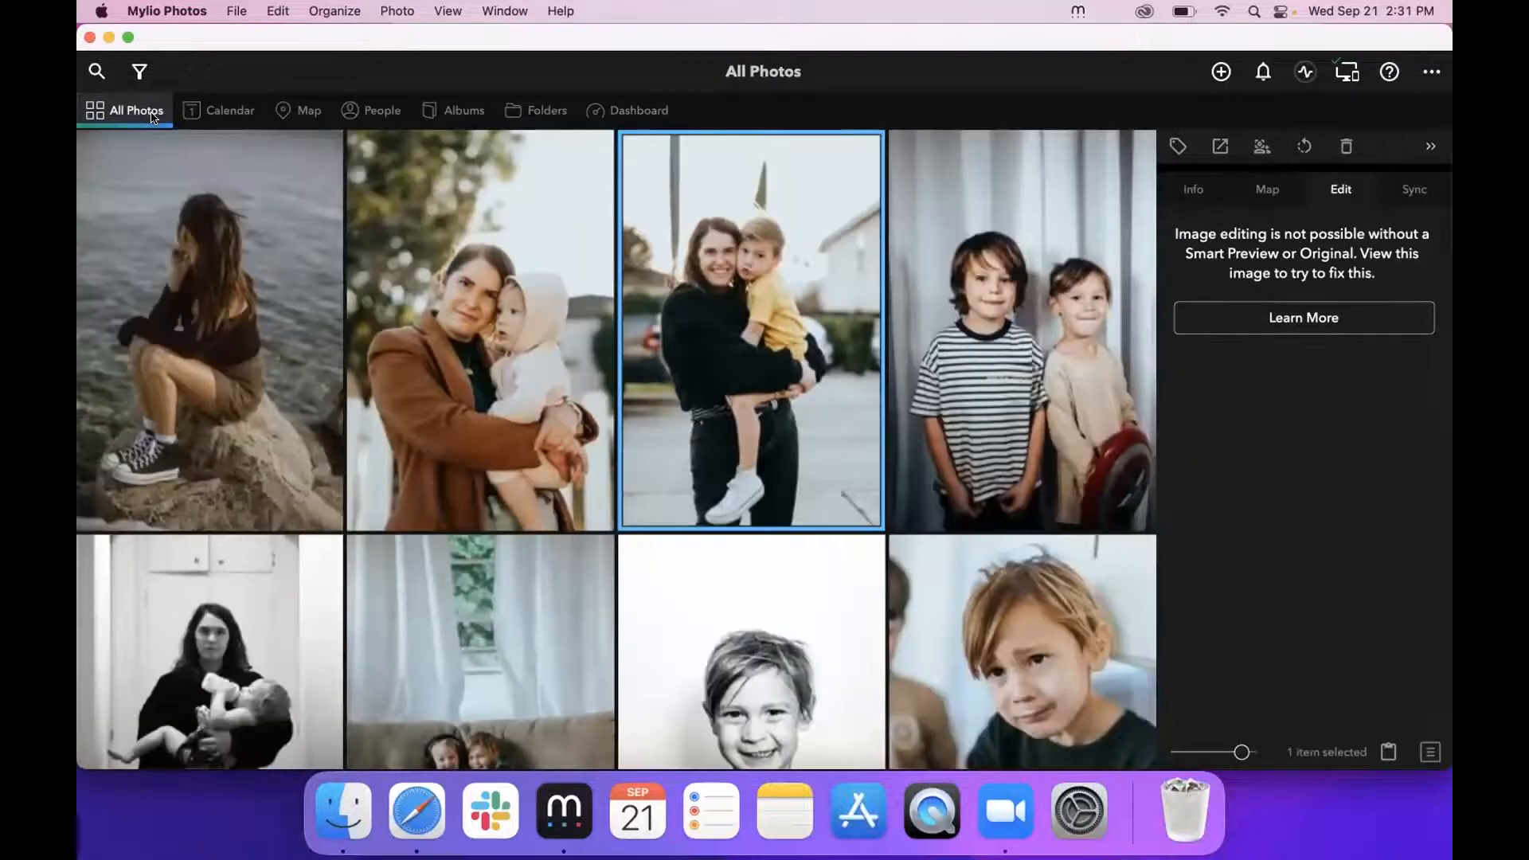
- Filter all photos to the Videos type and open the coral reef video with the striped fish
left_click(140, 72)
left_click(415, 140)
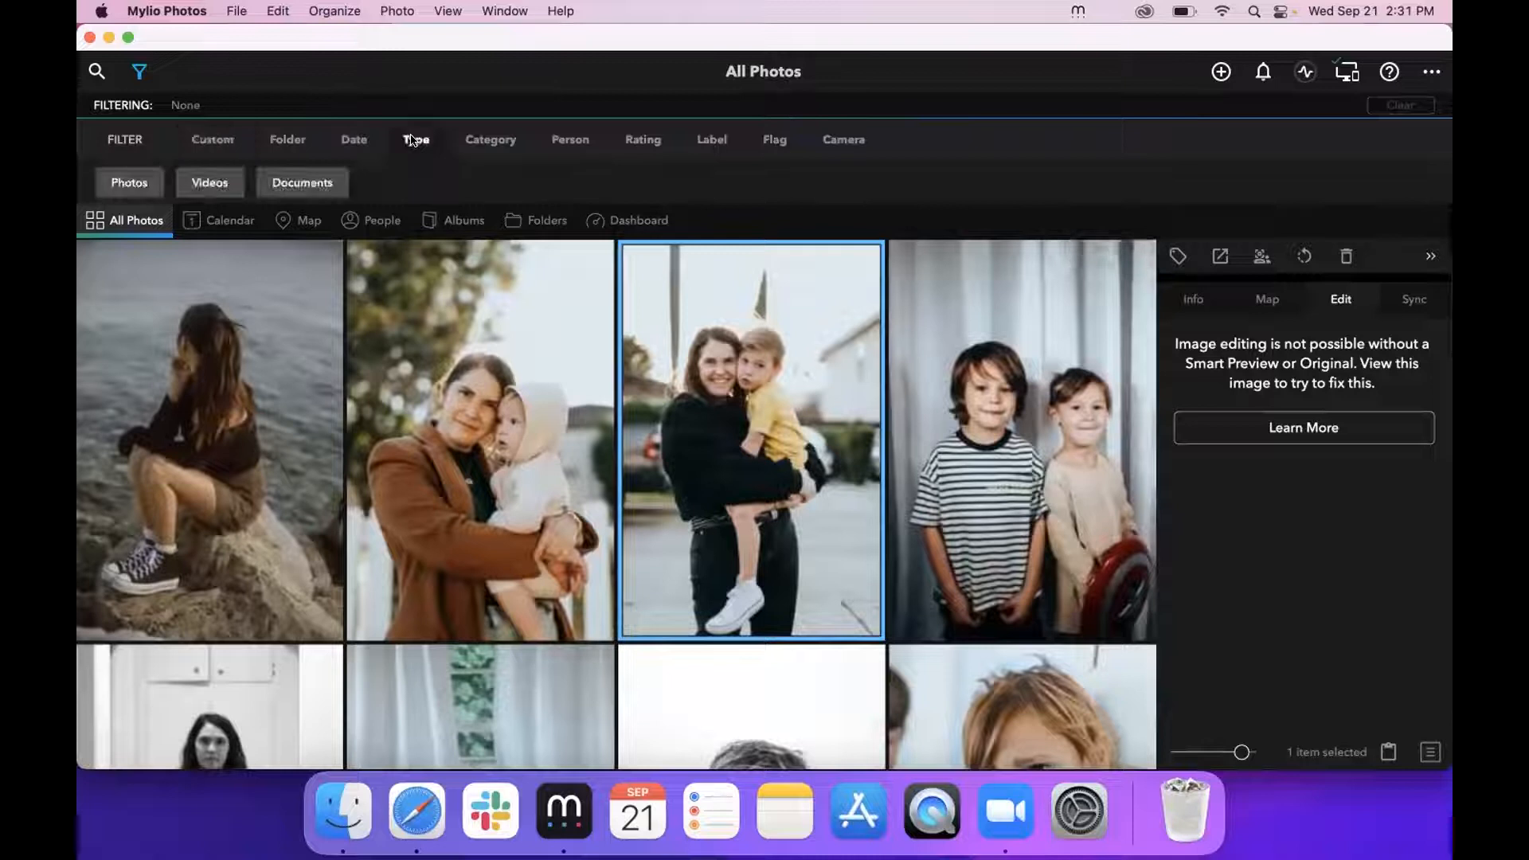
left_click(205, 181)
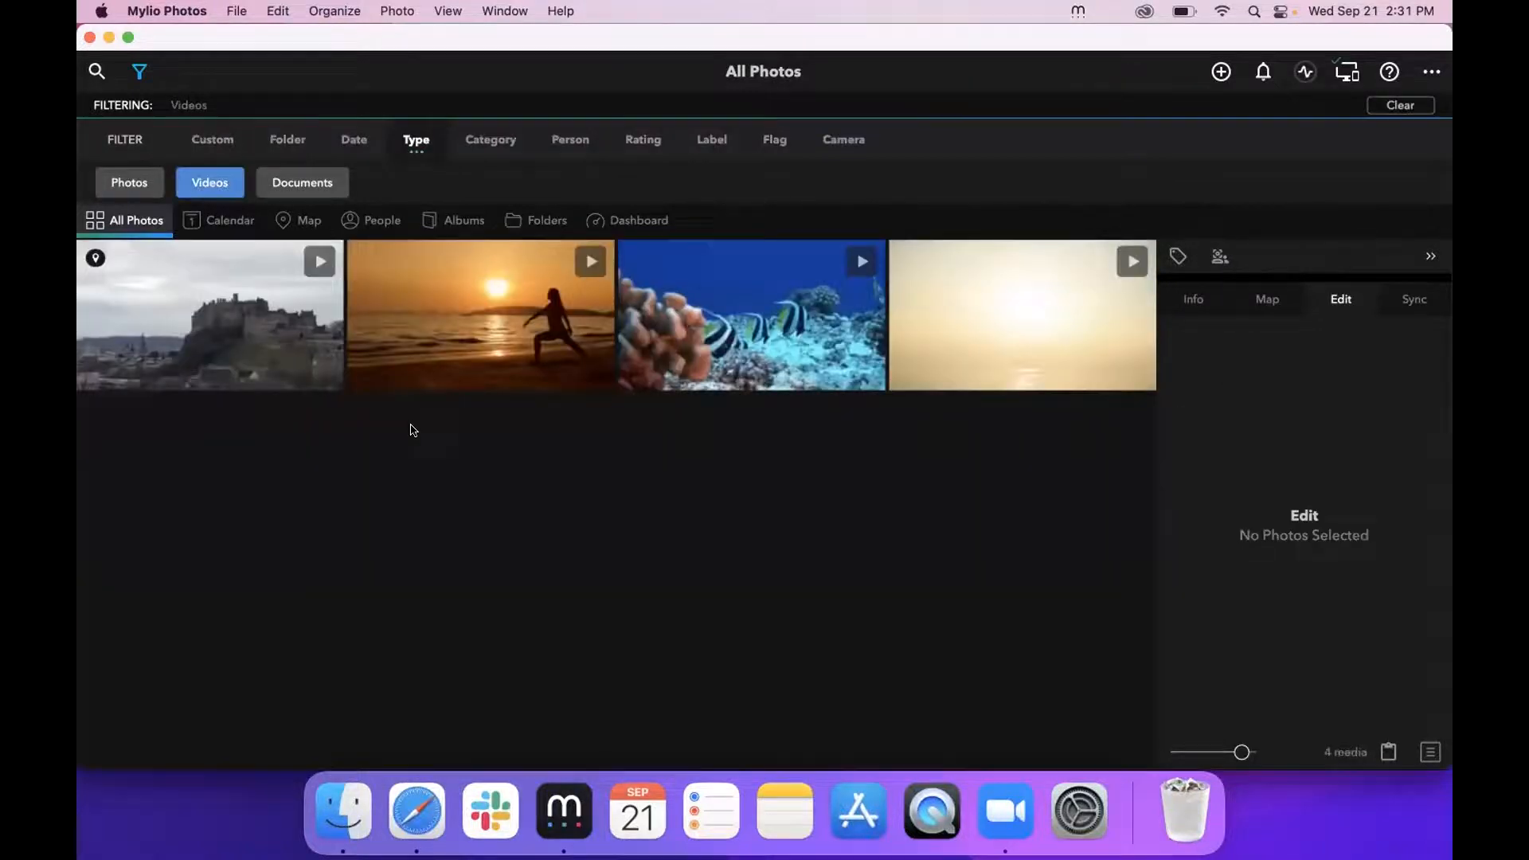
left_click(686, 327)
double_click(687, 326)
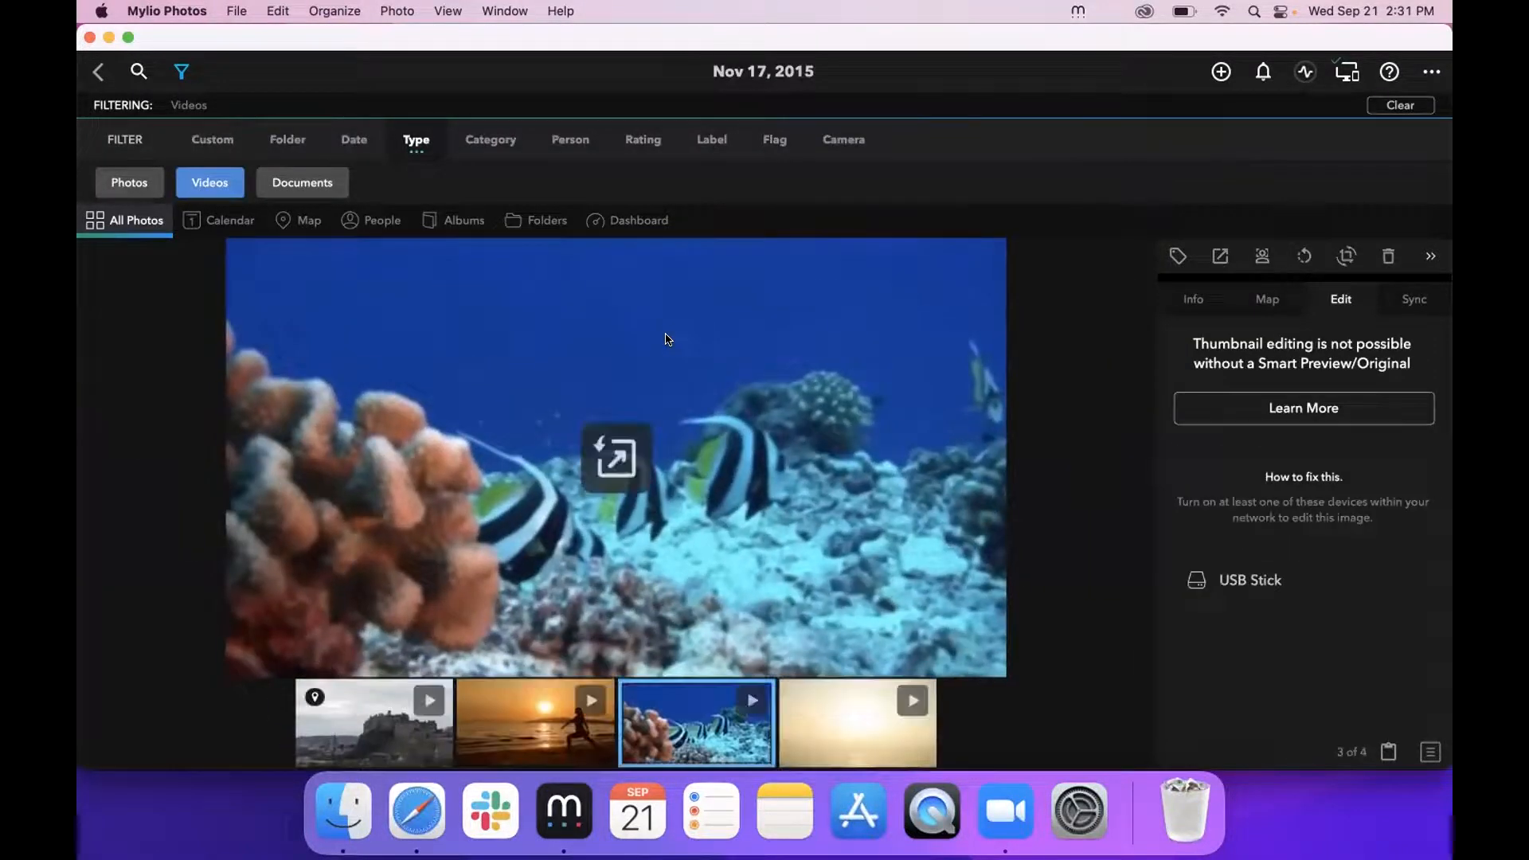
- Try twice to play the reef video with the USB Stick ejected, dismissing the notice each time
left_click(619, 461)
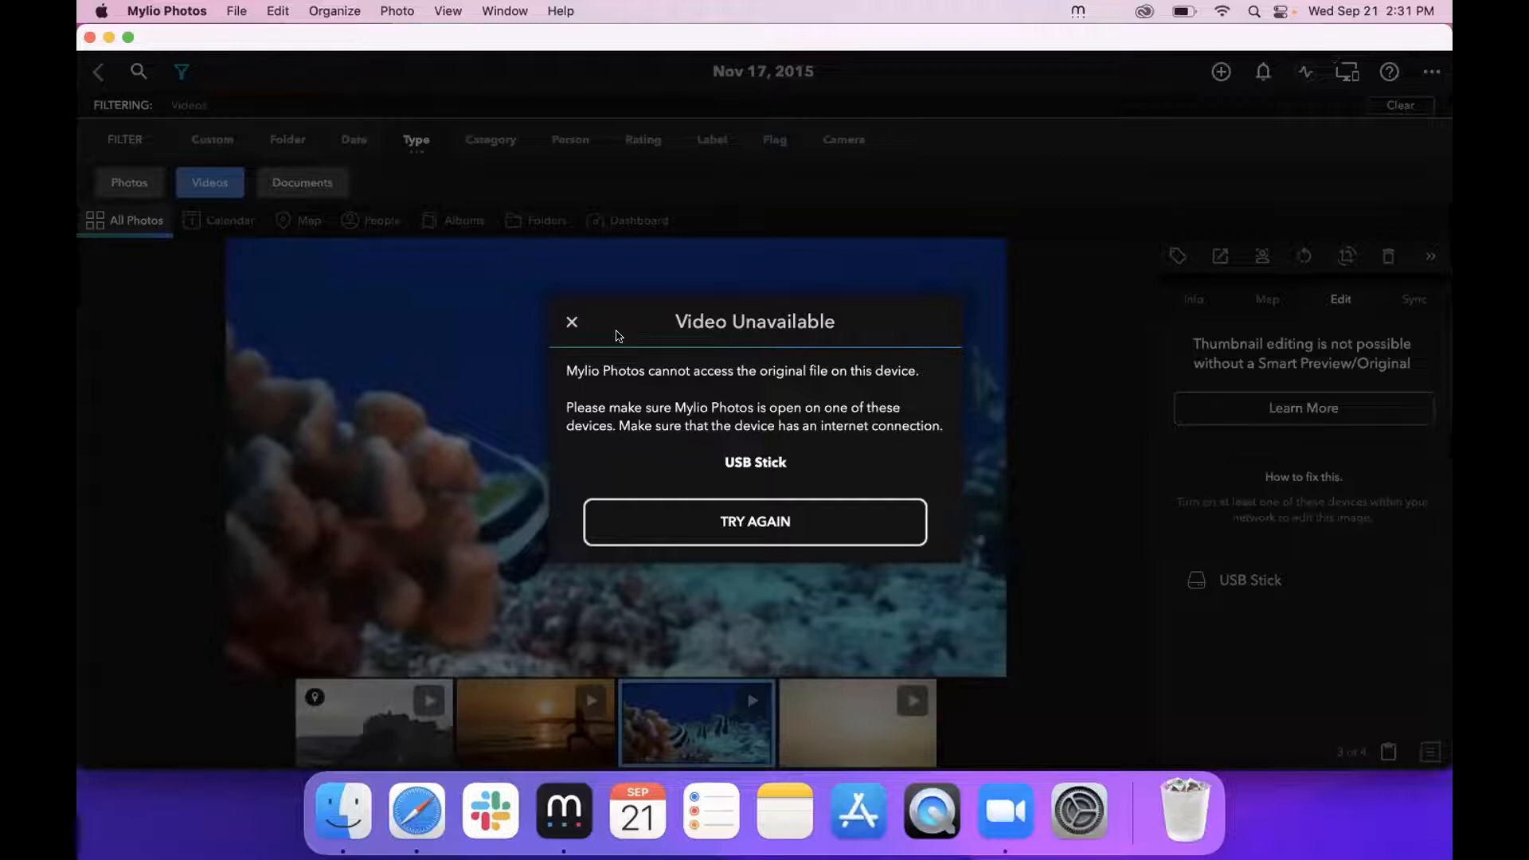
left_click_drag(618, 334, 721, 326)
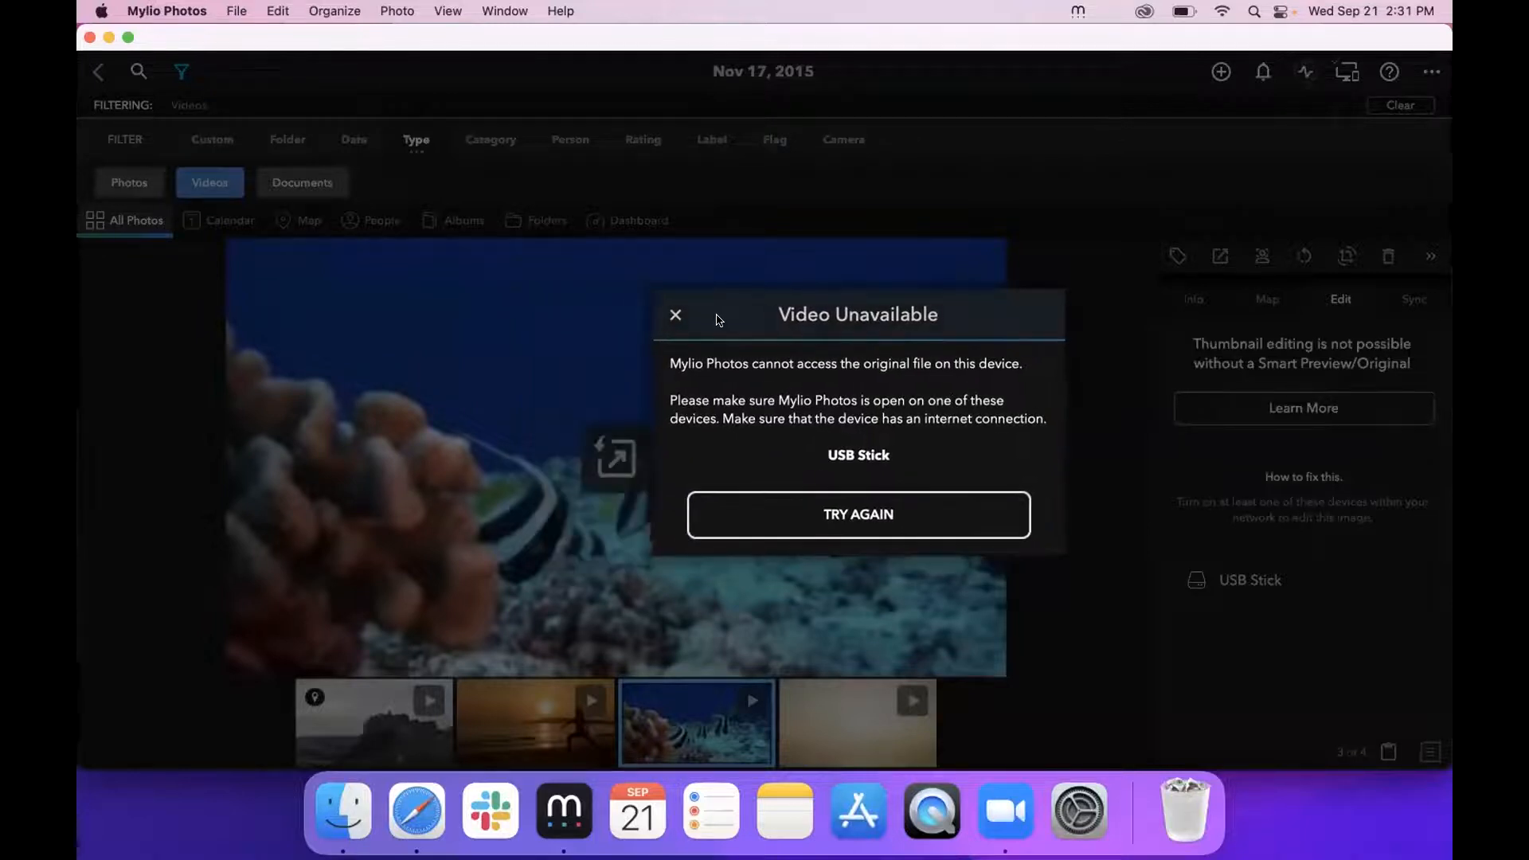
left_click(675, 316)
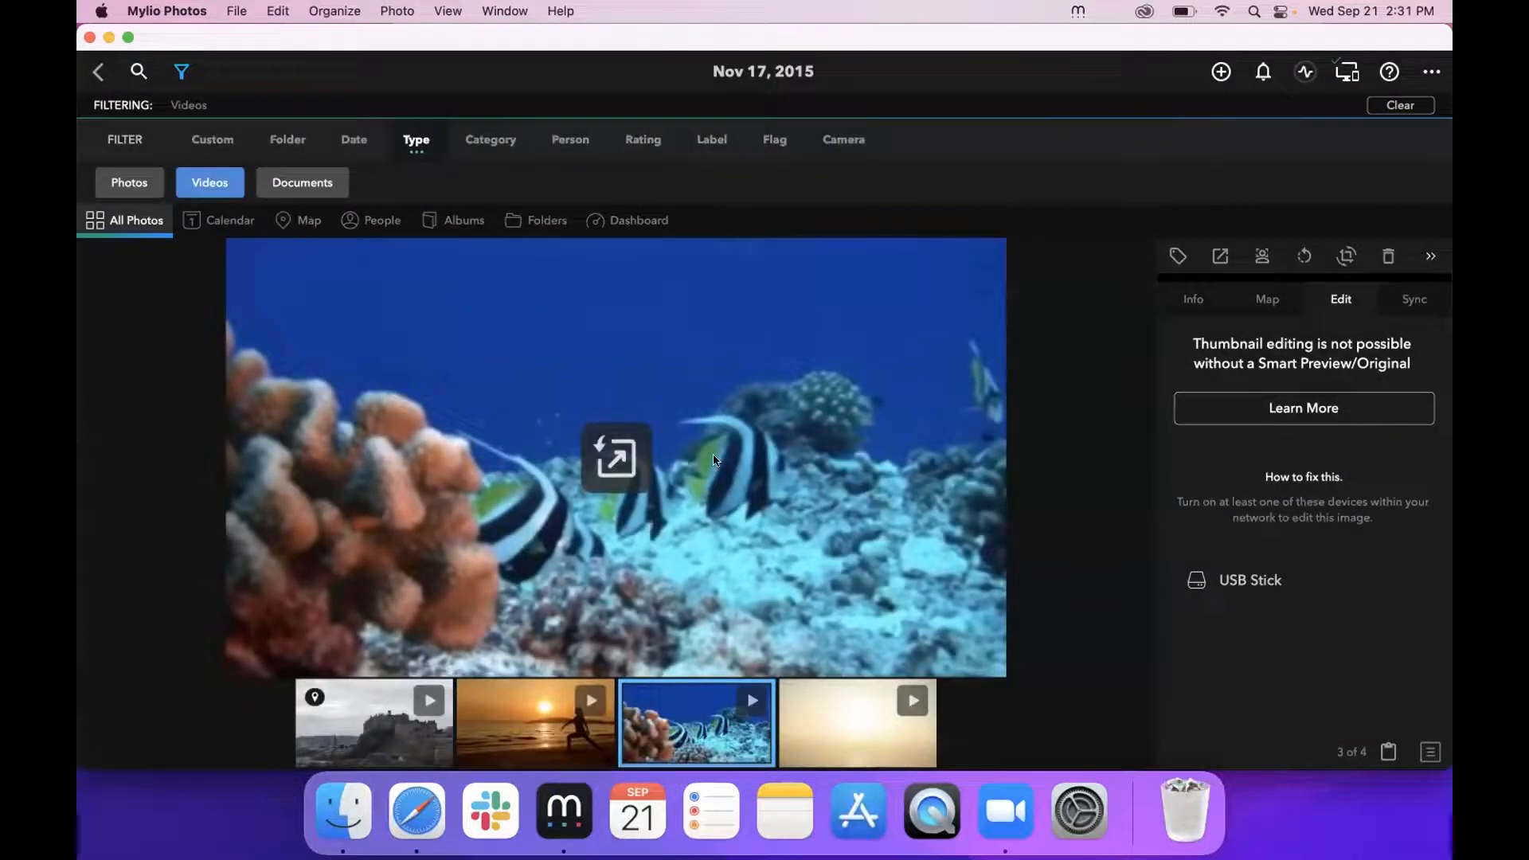
left_click(612, 436)
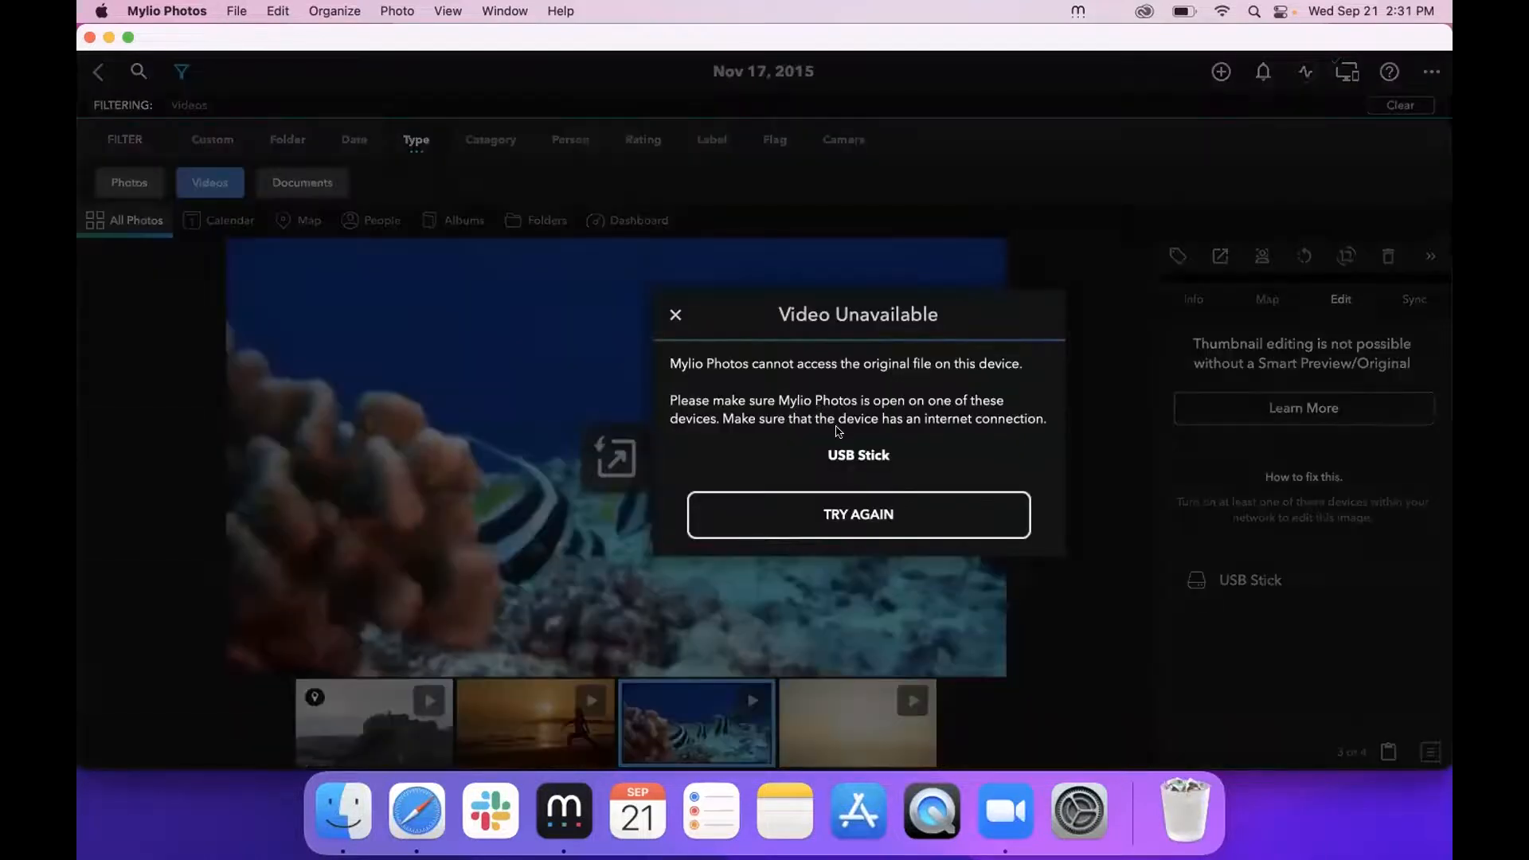
left_click(674, 314)
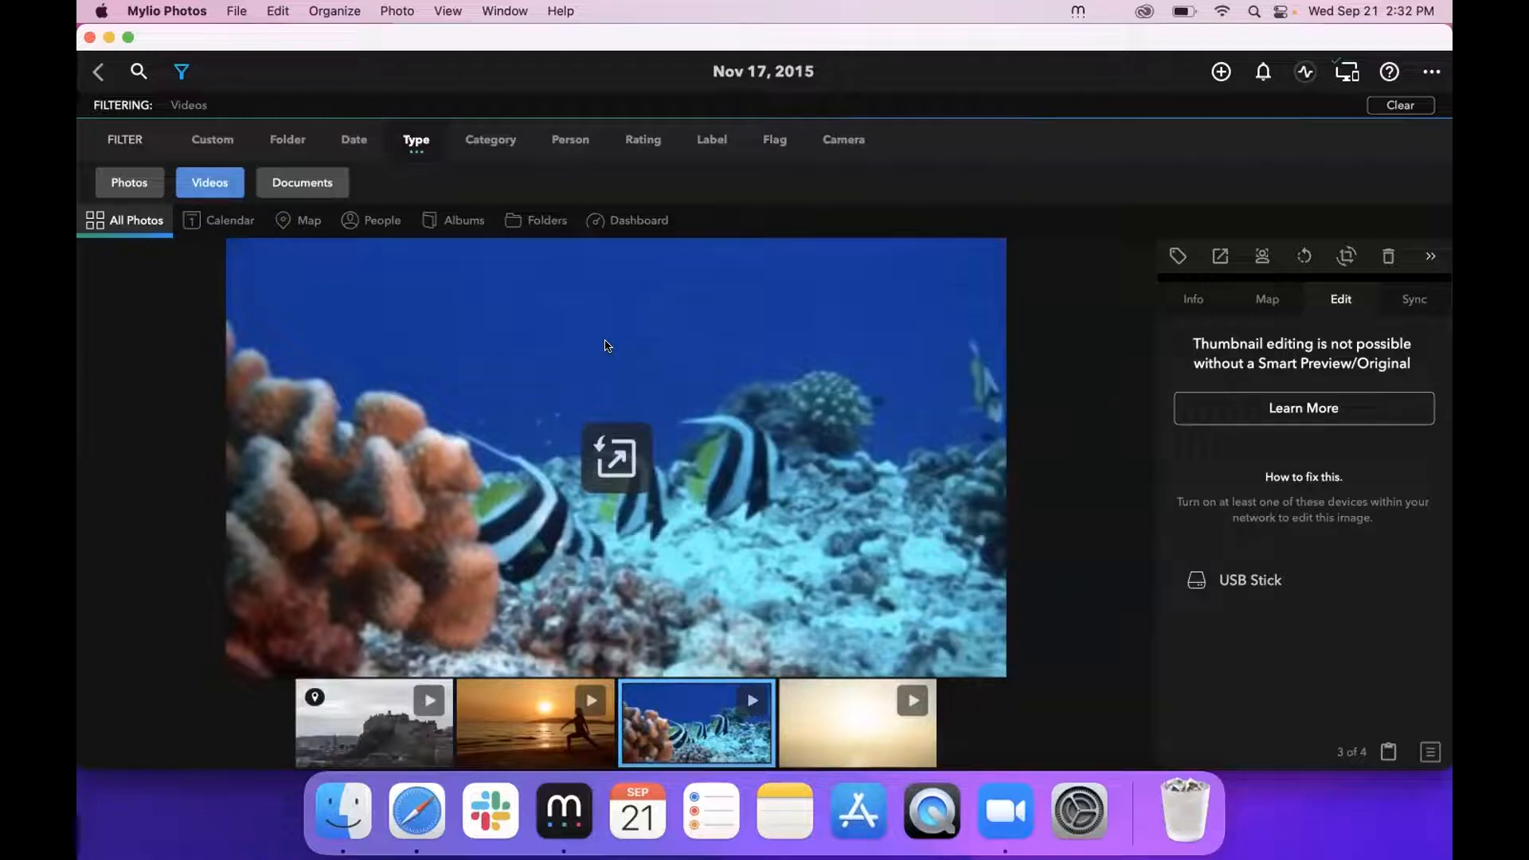
- Show the reef video's sync status and cancel unlocking the disk "Untitled 2"
left_click(1426, 299)
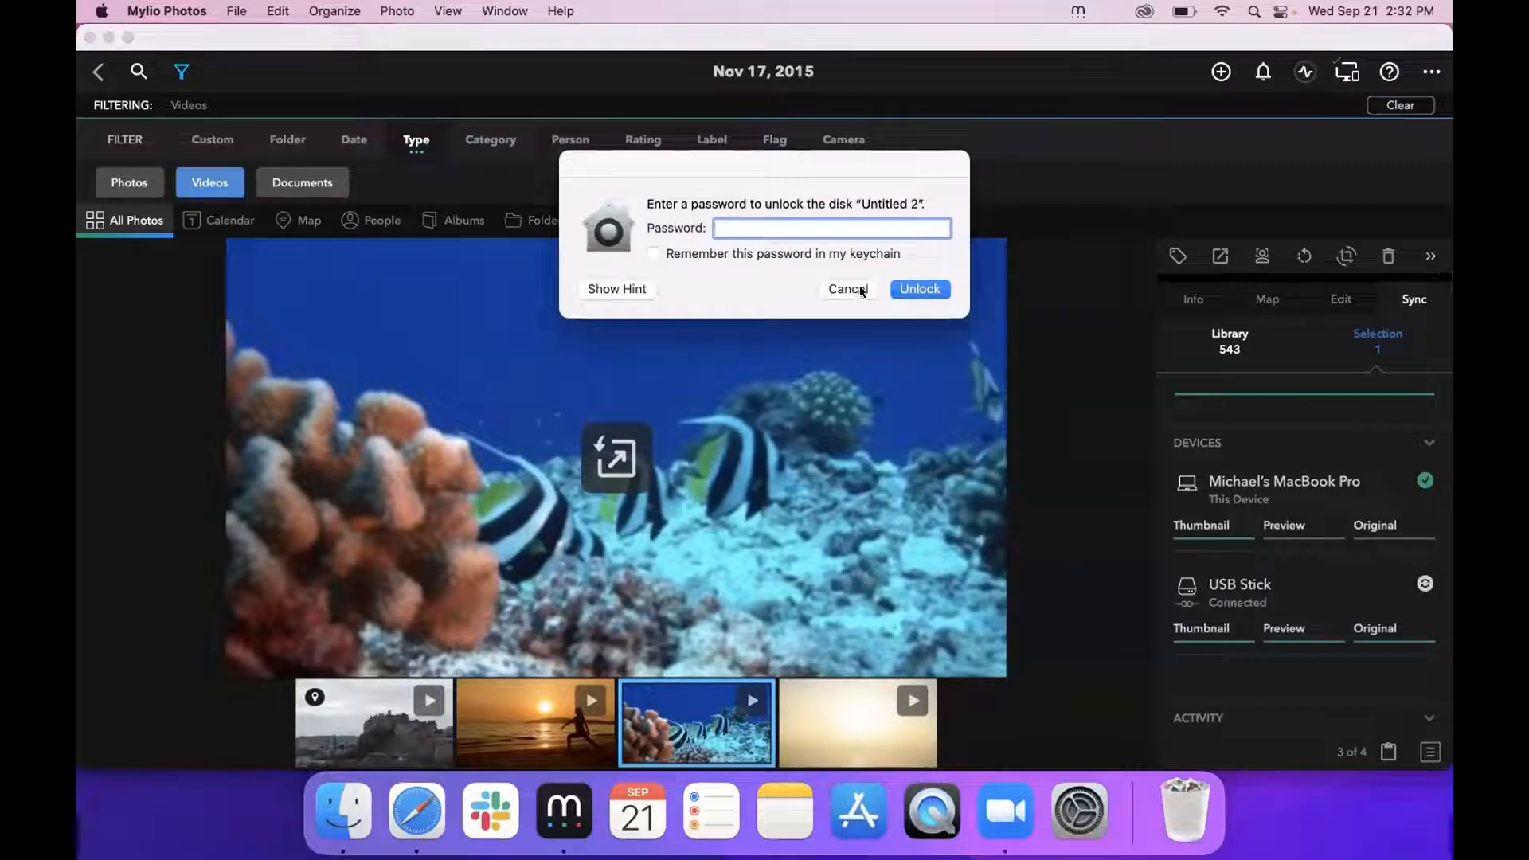
left_click(862, 290)
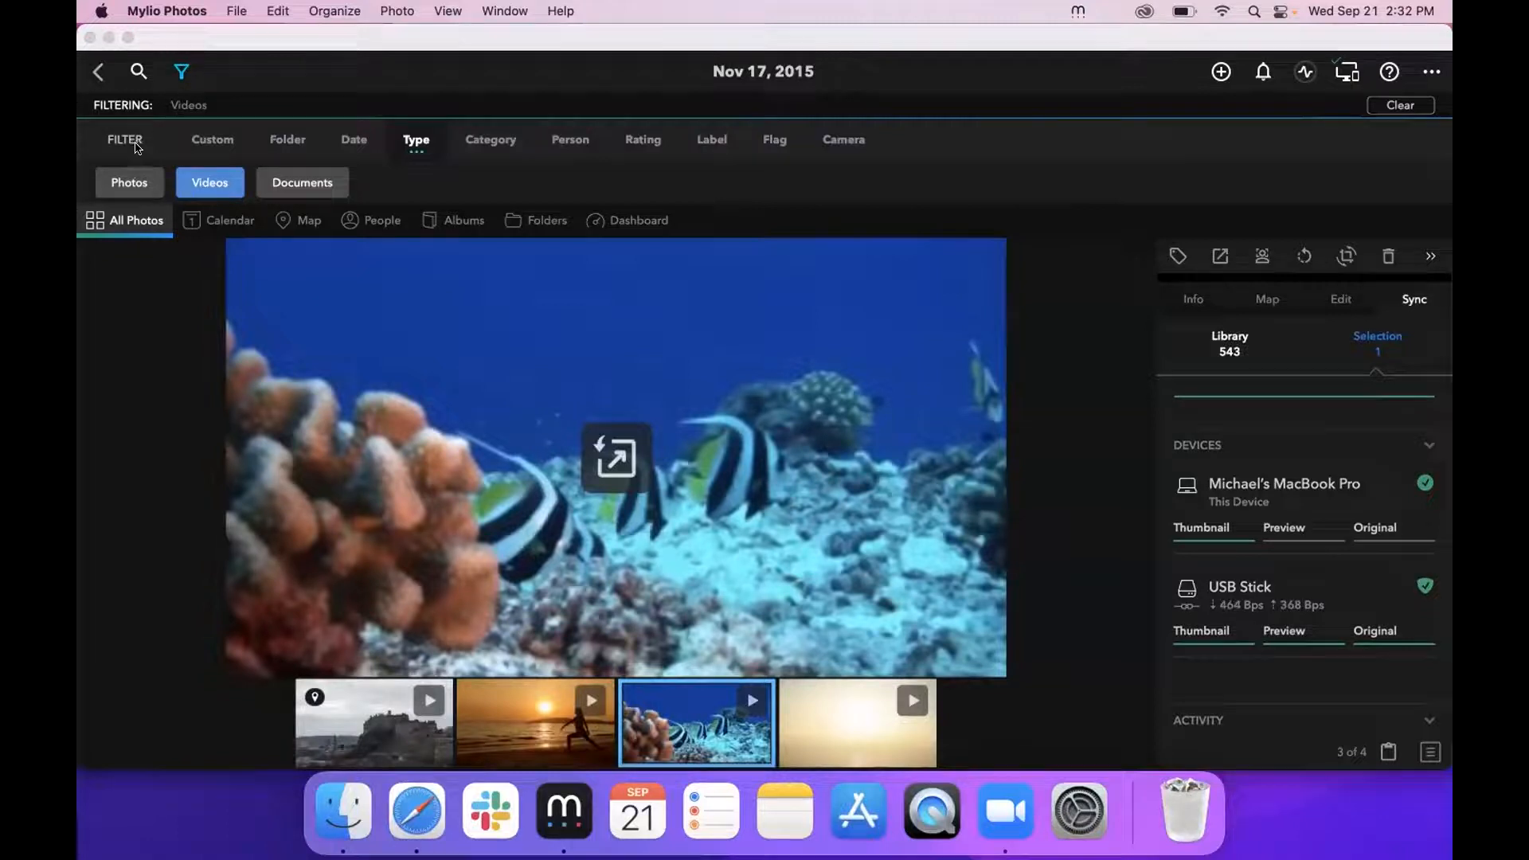
left_click(134, 225)
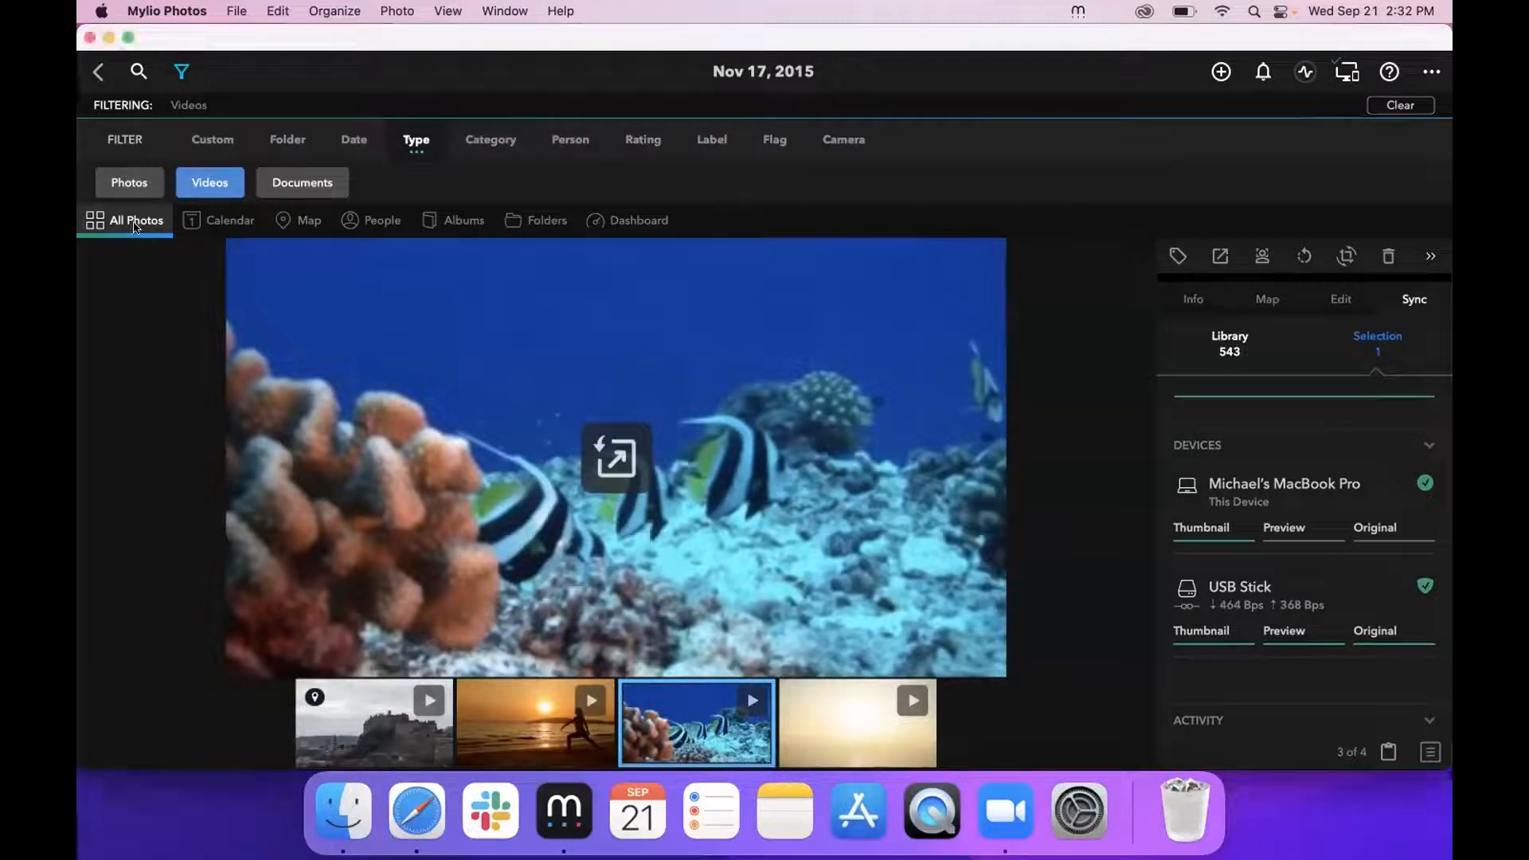
- Open the reef video's original in QuickTime Player and close the player window
left_click(617, 457)
left_click_drag(529, 36, 497, 37)
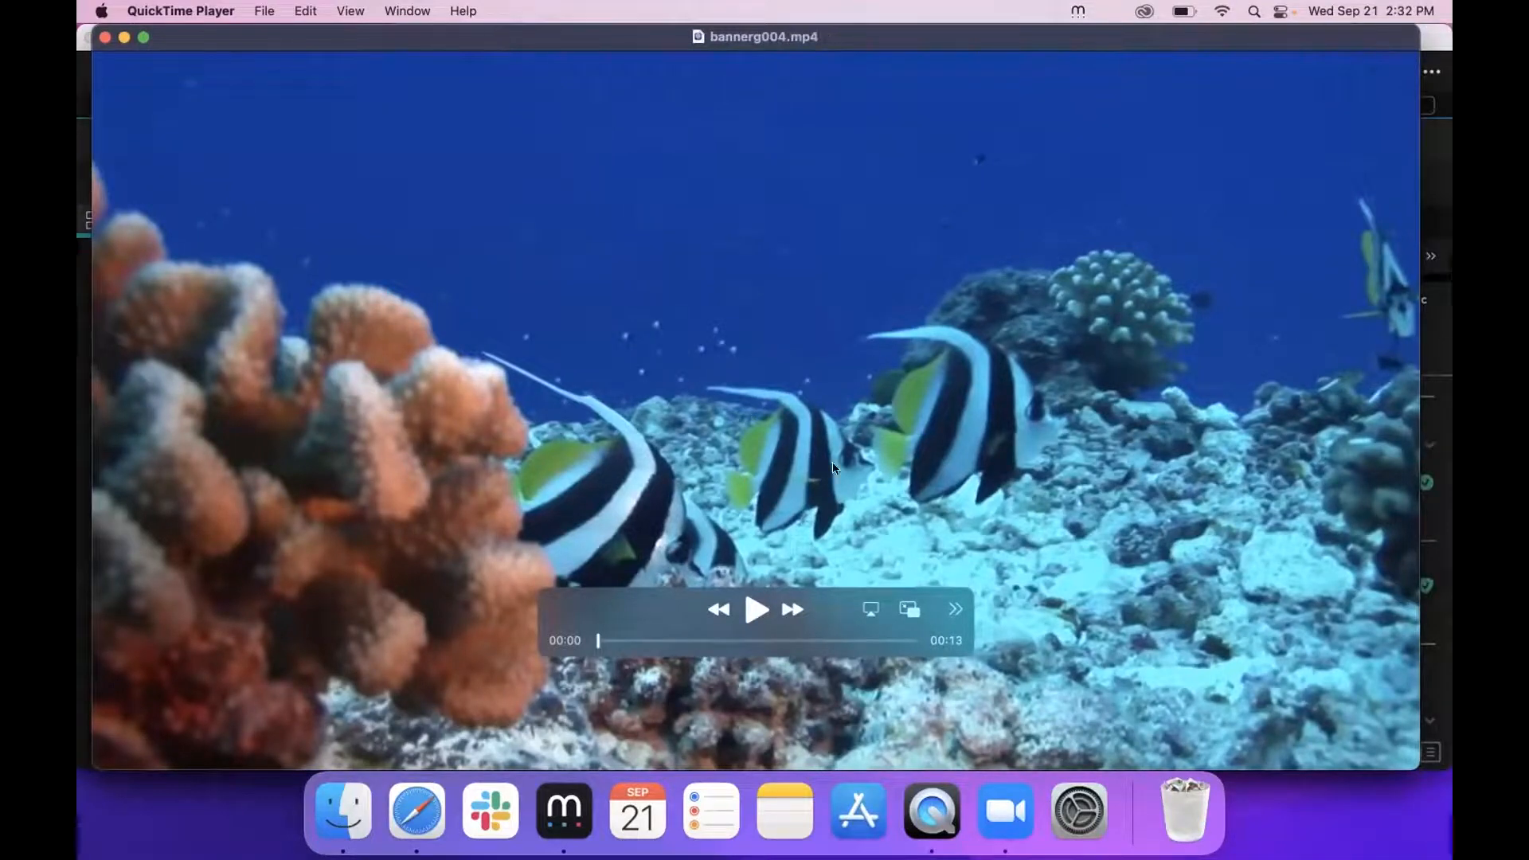
key("super+w")
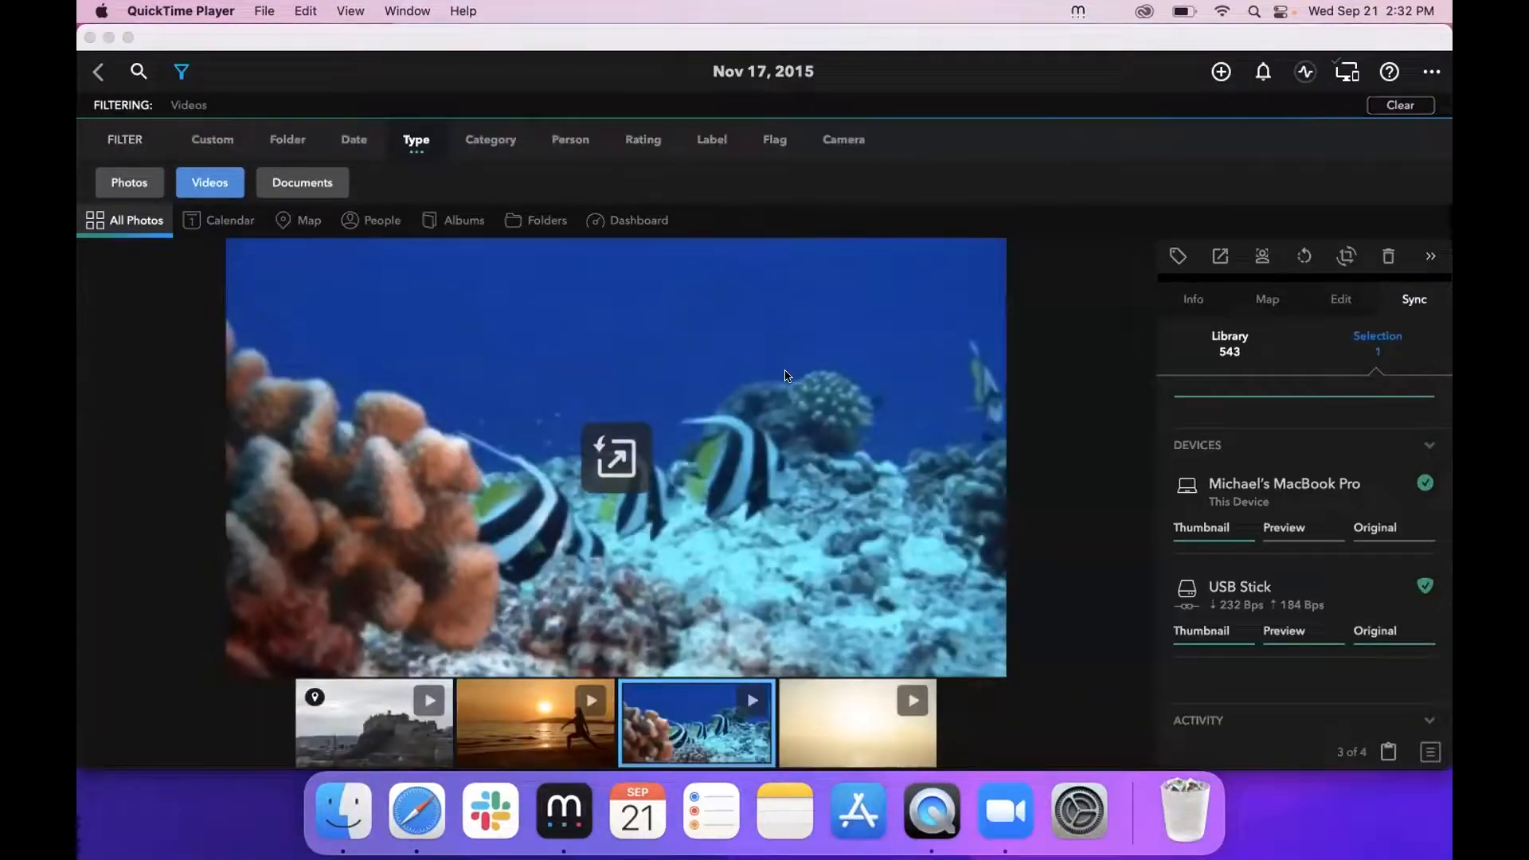
- Download the reef video's original to the MacBook and play it within Mylio Photos
left_click(741, 370)
right_click(753, 372)
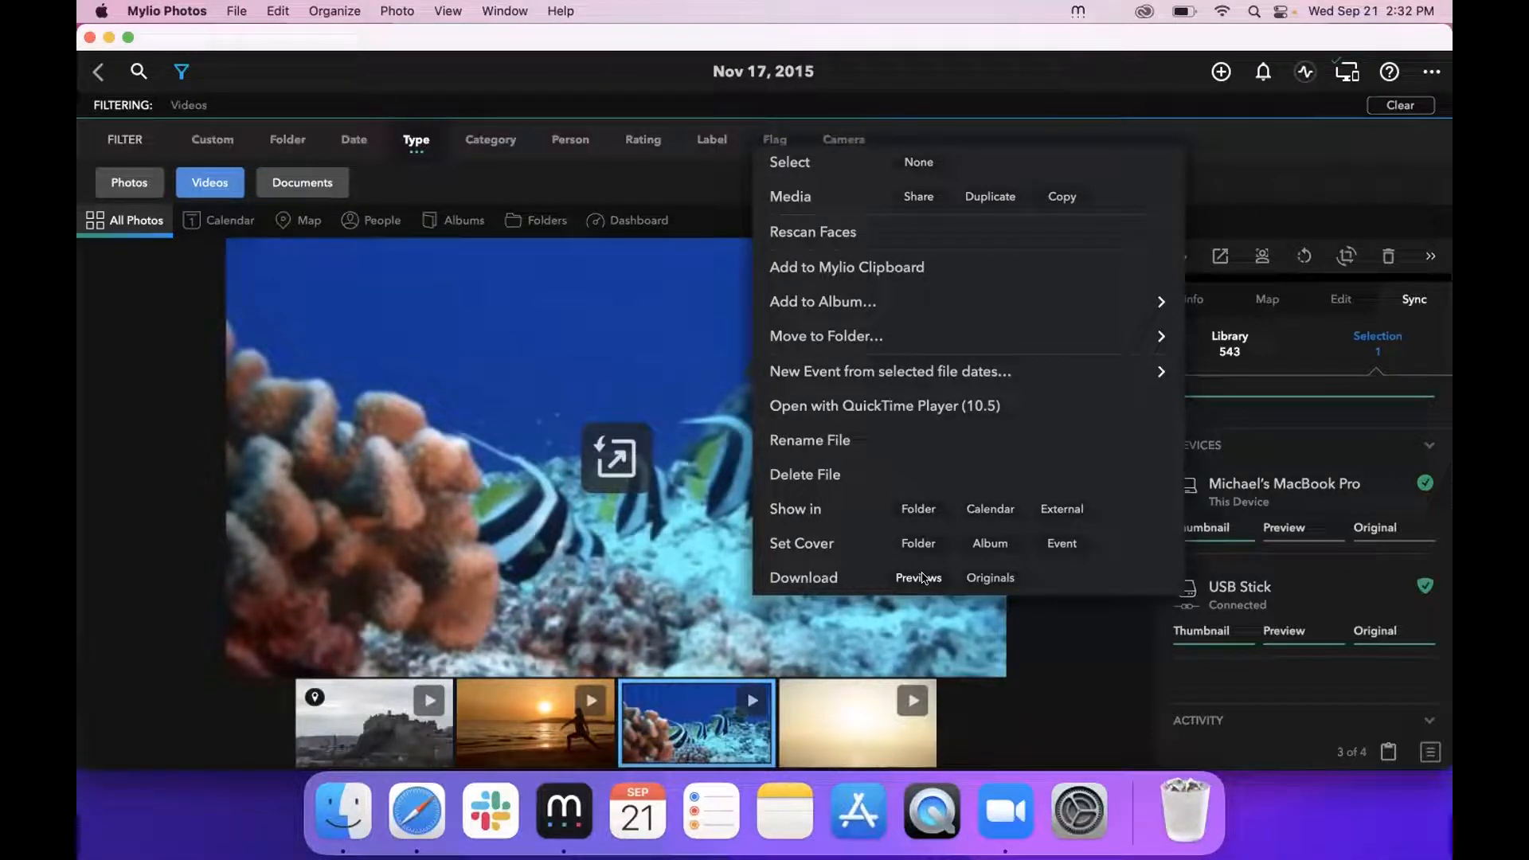
left_click(973, 578)
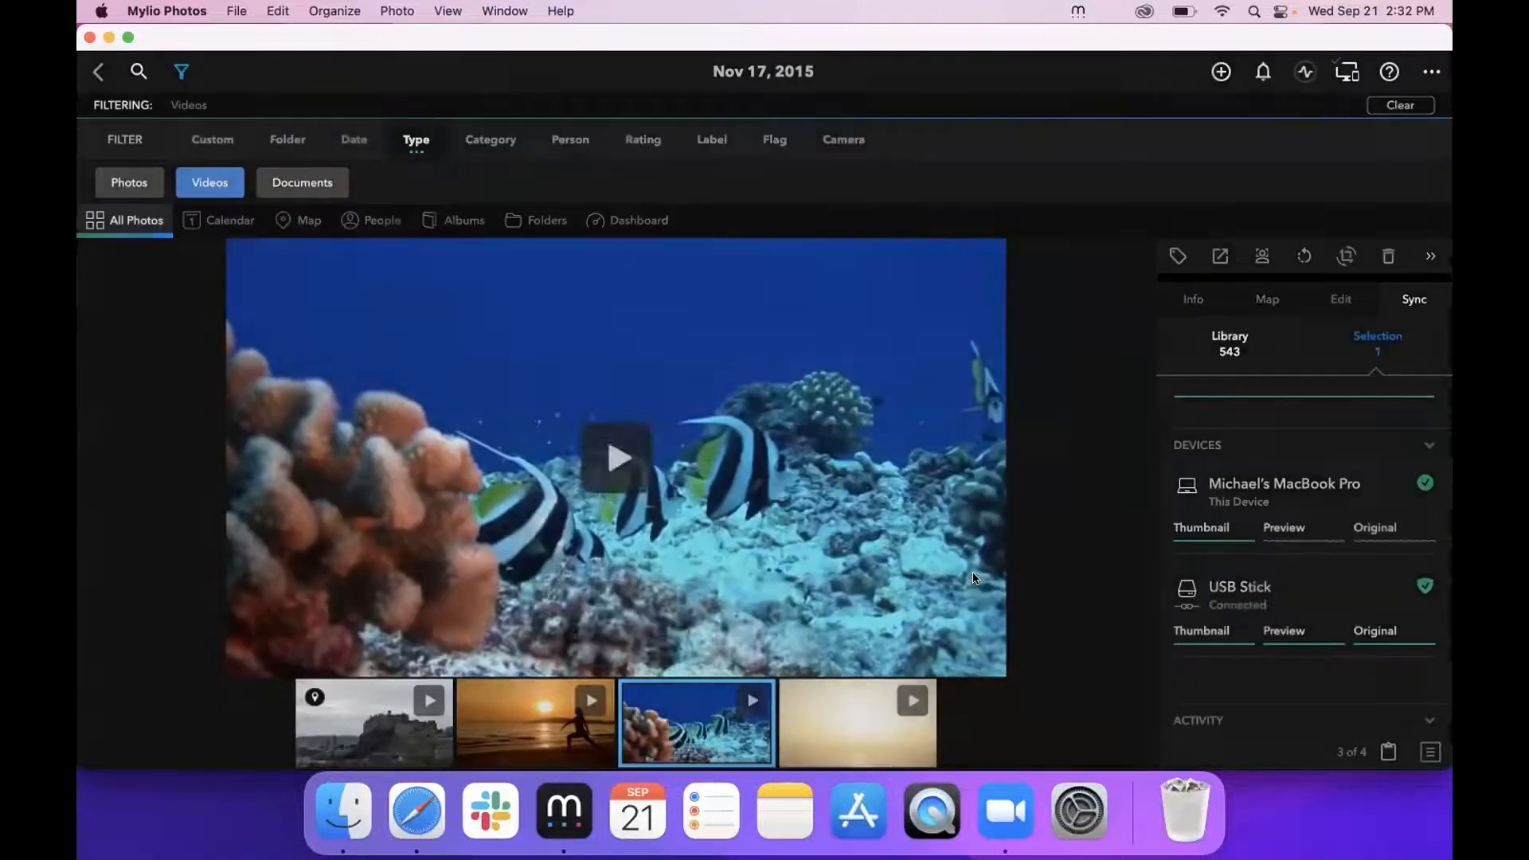
left_click(610, 640)
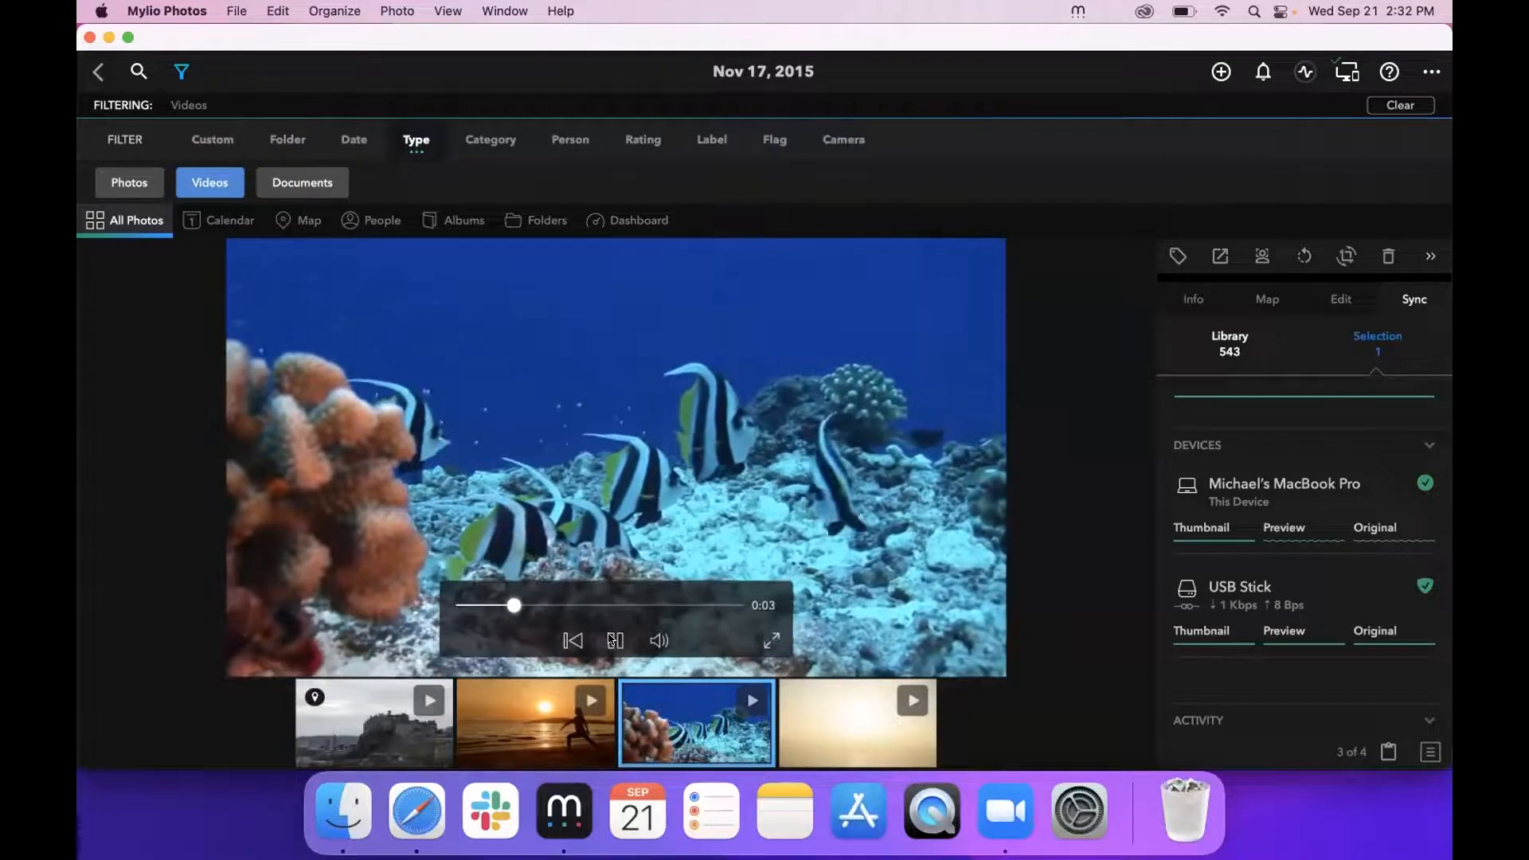
- Return to all photos and clear the Videos filter
left_click(96, 221)
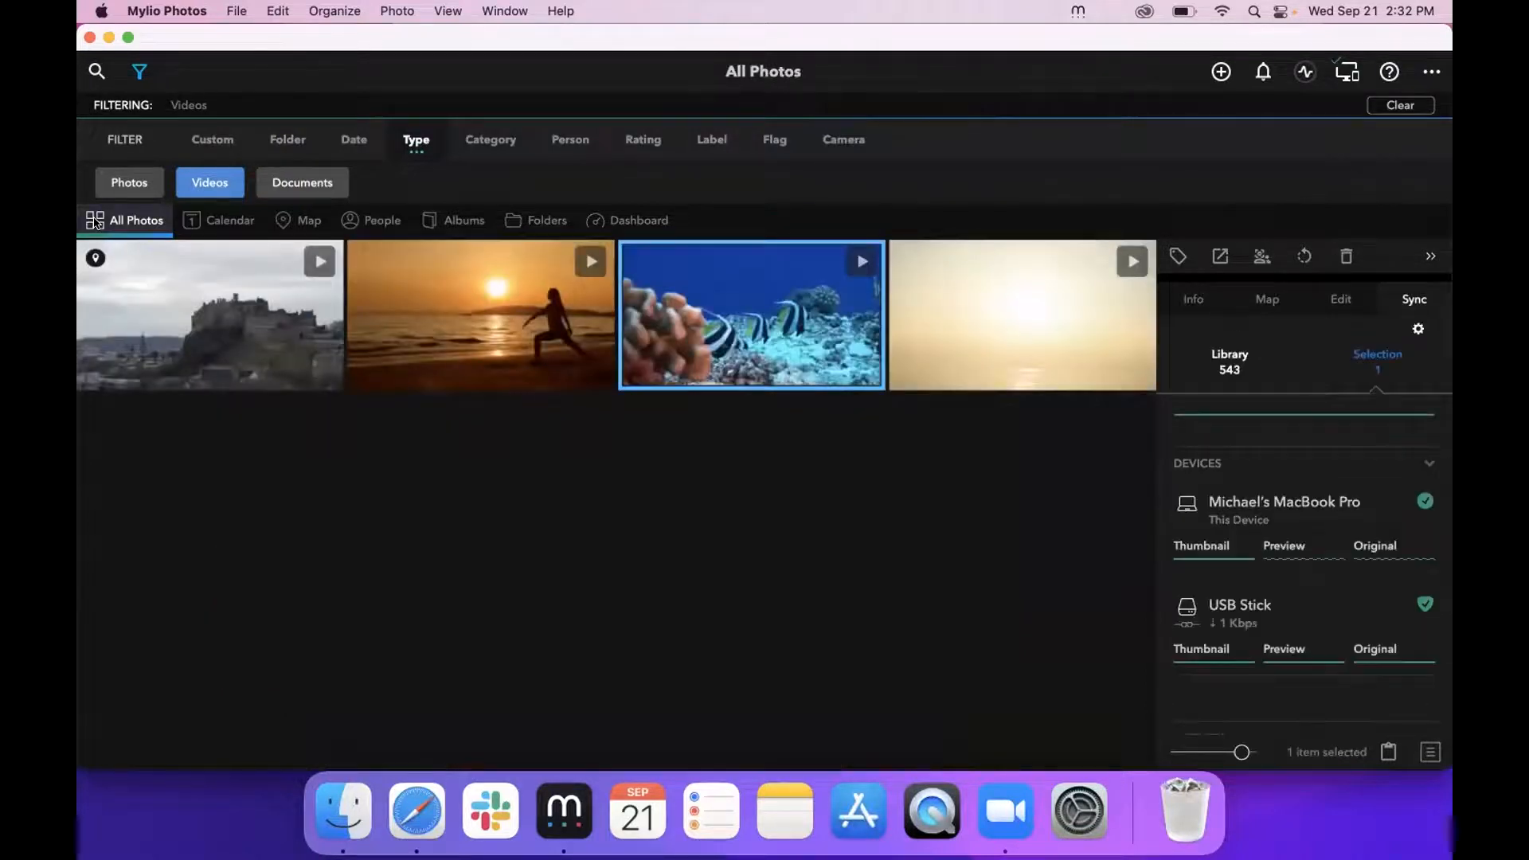
left_click(1413, 105)
scroll(497, 455, "up", 1)
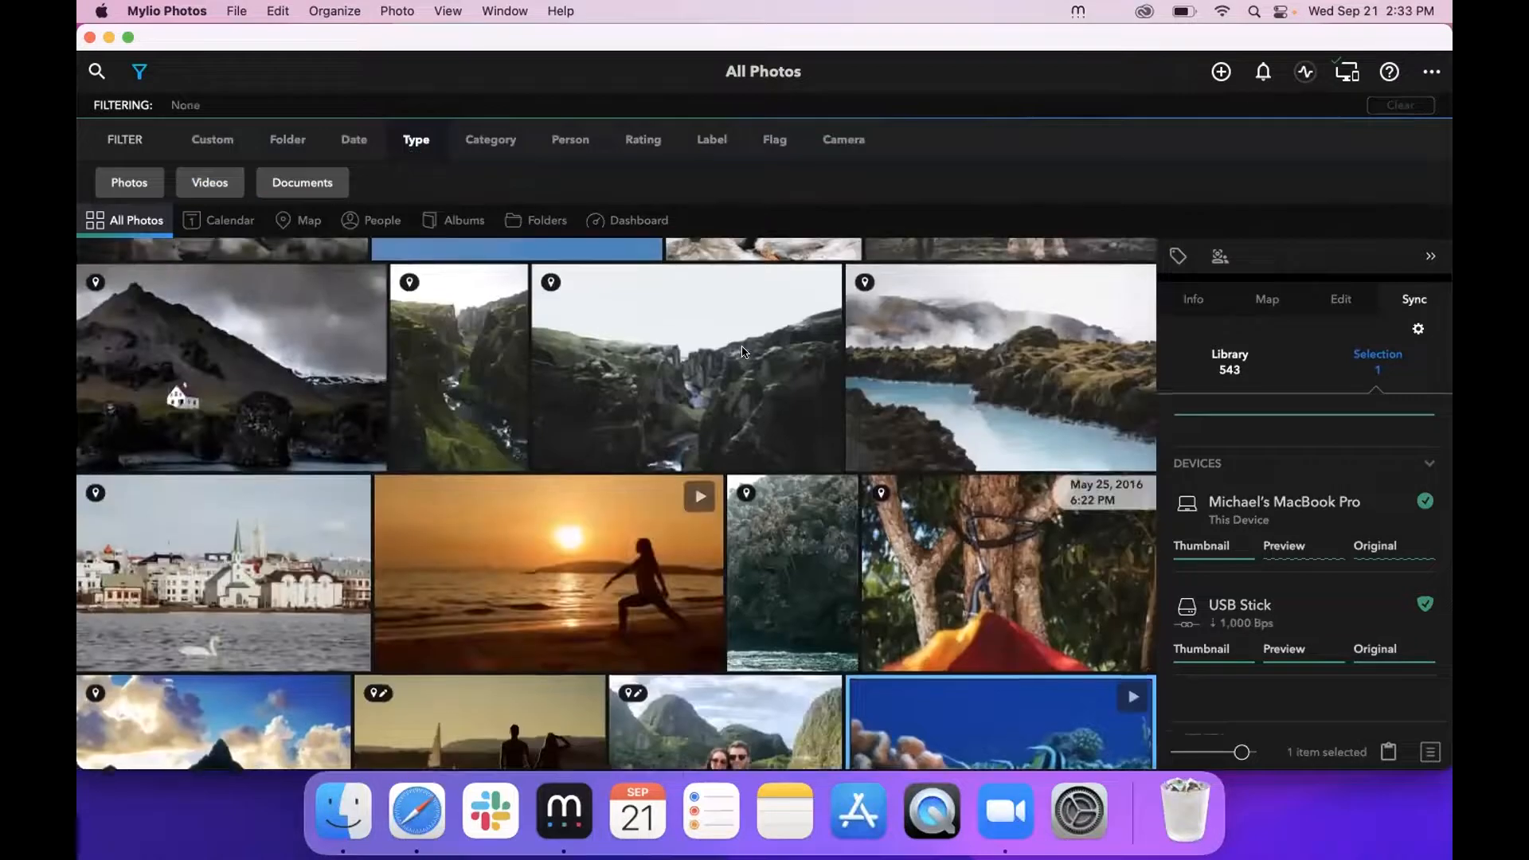
- Open the May 25, 2016 Iceland canyon photo, check its edit options and sync status, and return to all photos
double_click(653, 391)
left_click(1331, 304)
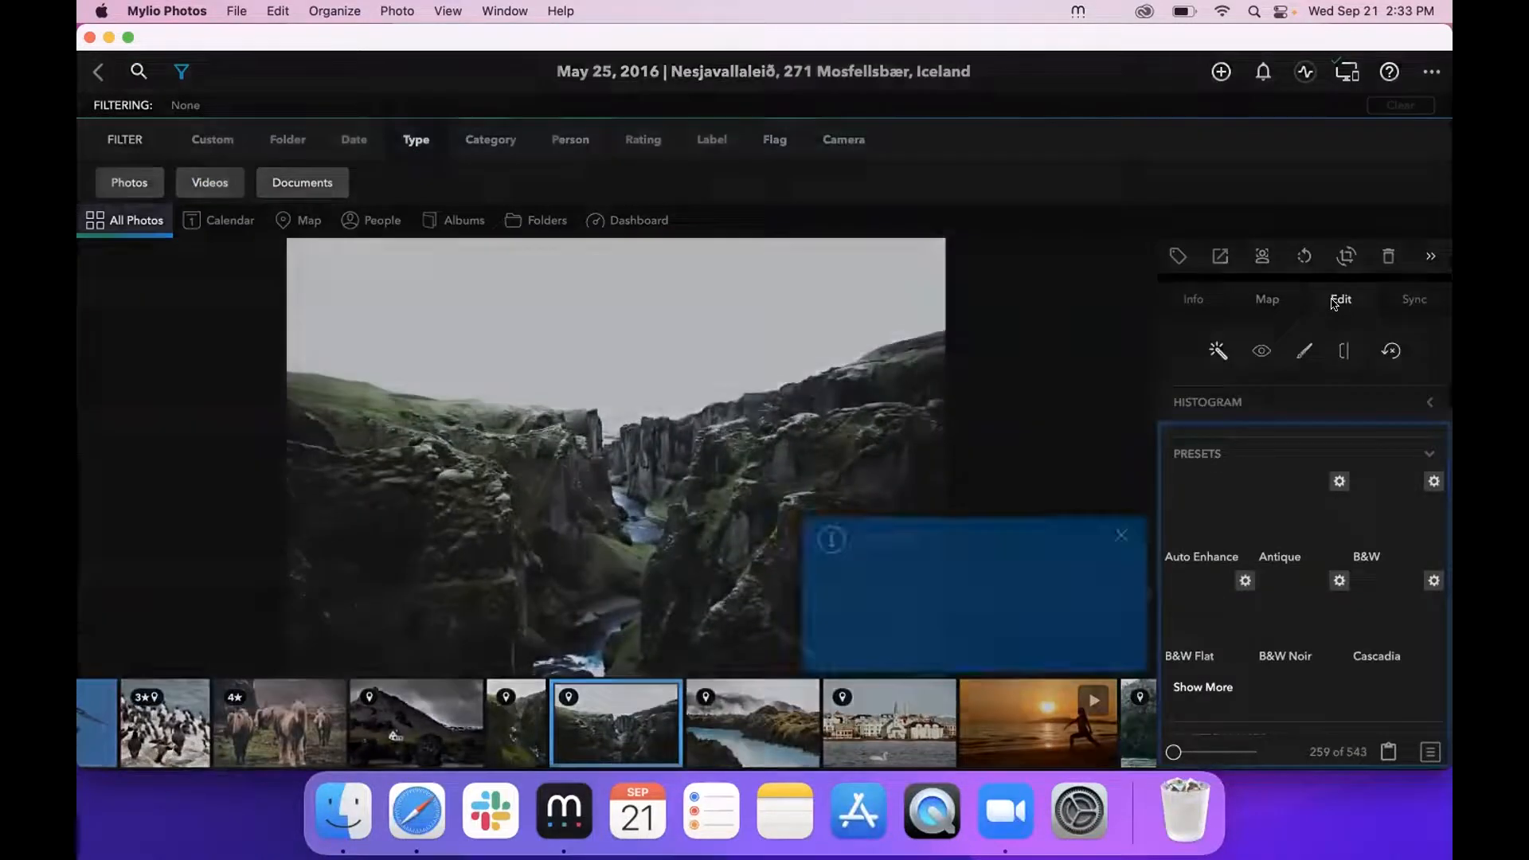
left_click(757, 657)
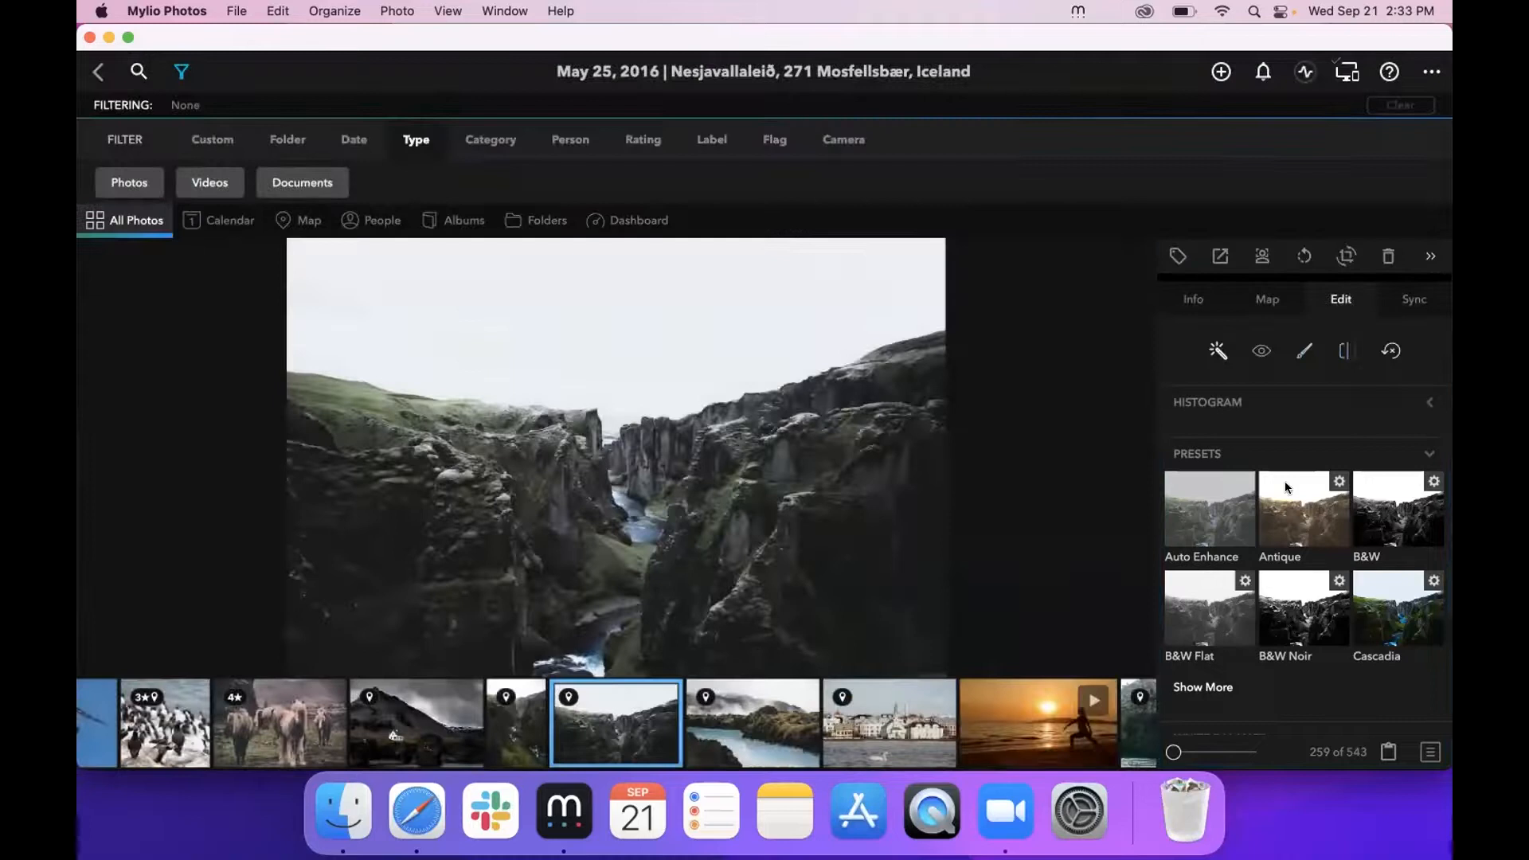
left_click(1198, 299)
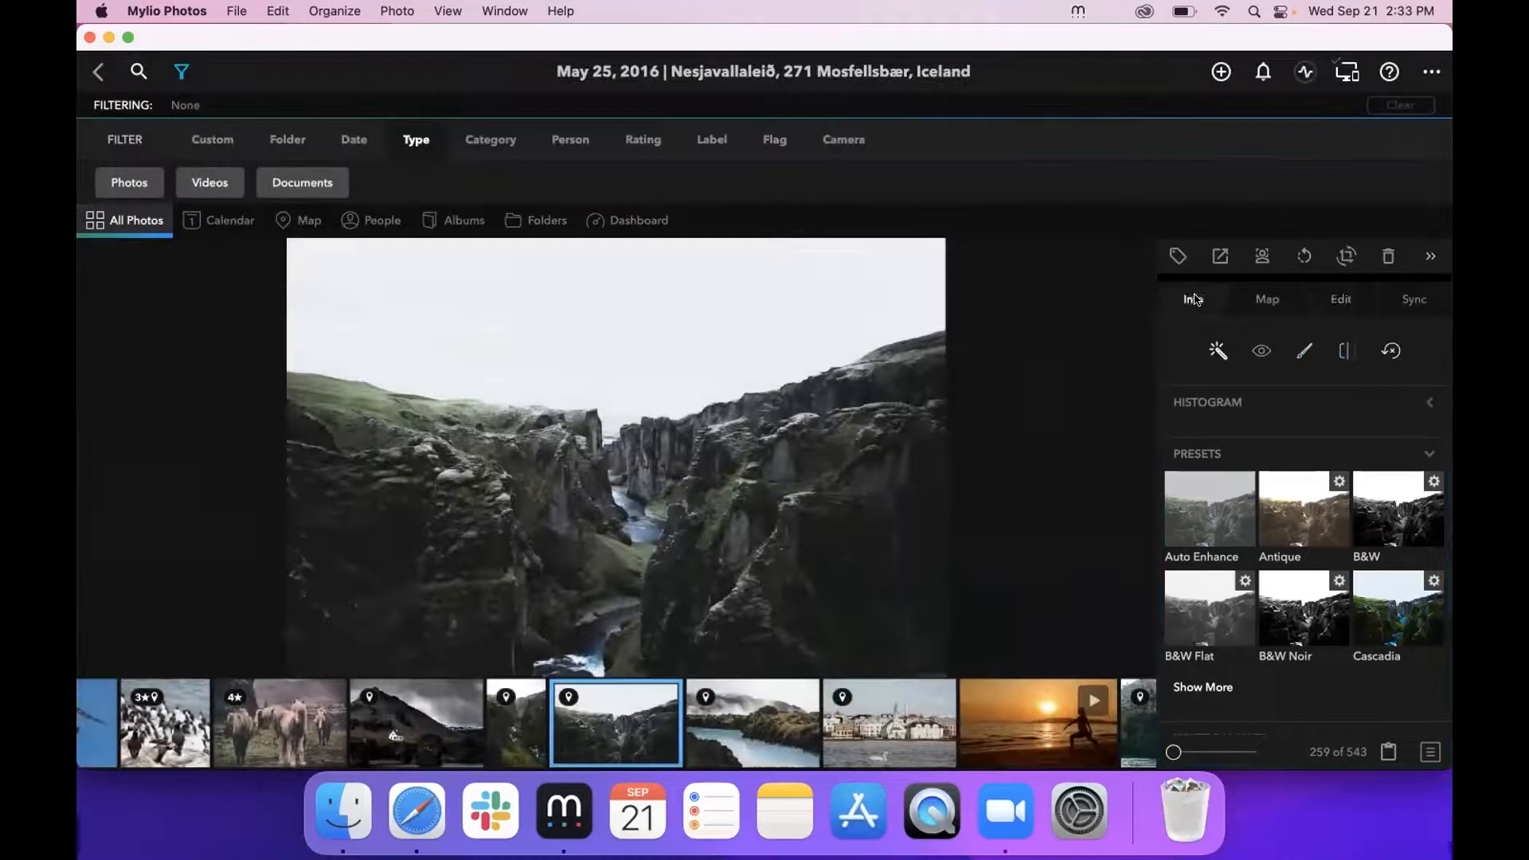
left_click(1415, 300)
scroll(1303, 528, "down", 1)
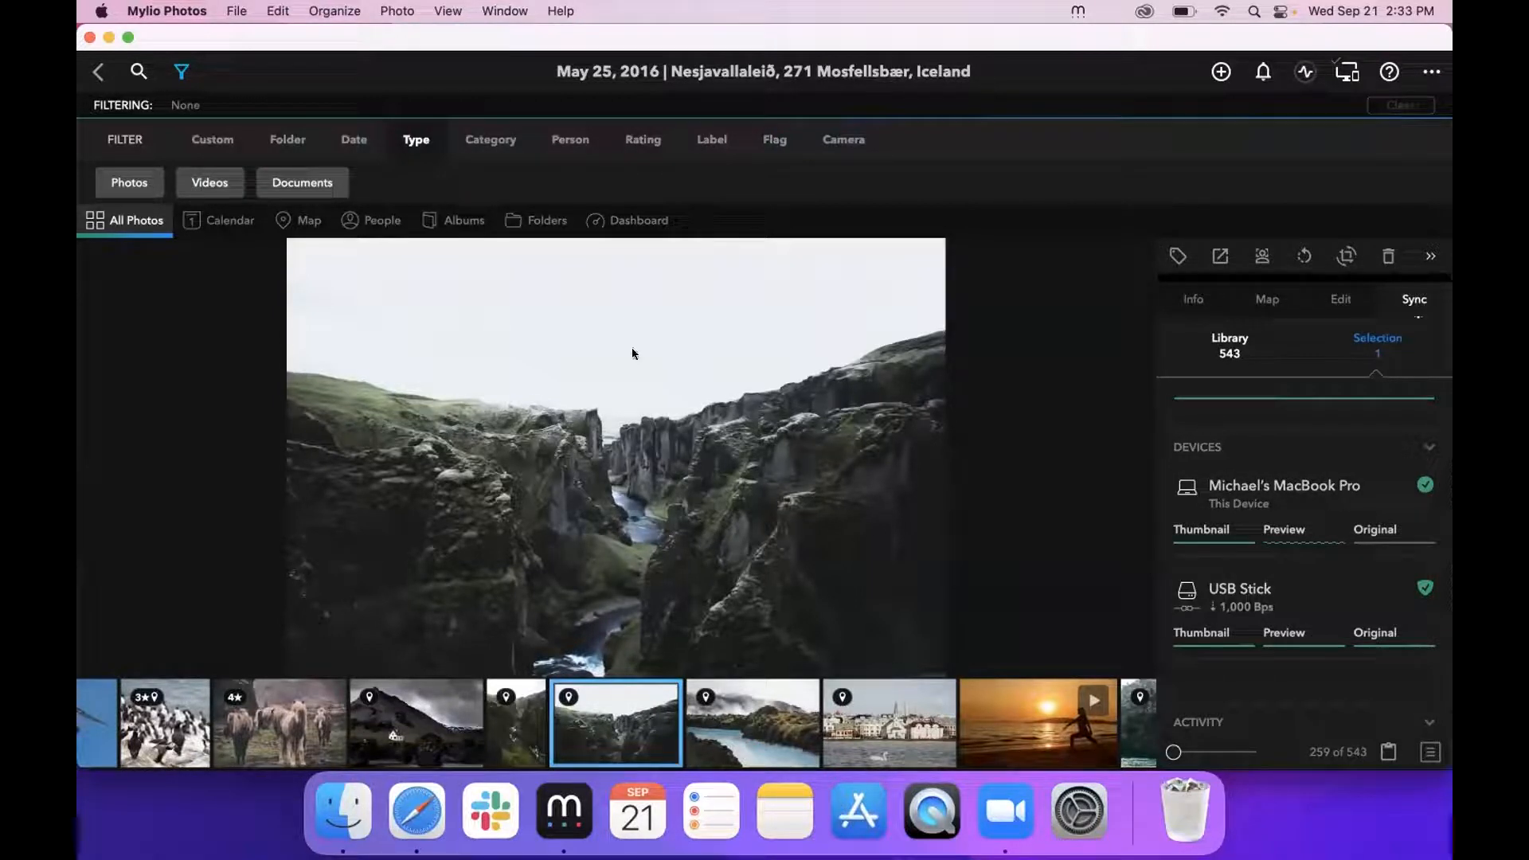
left_click(97, 70)
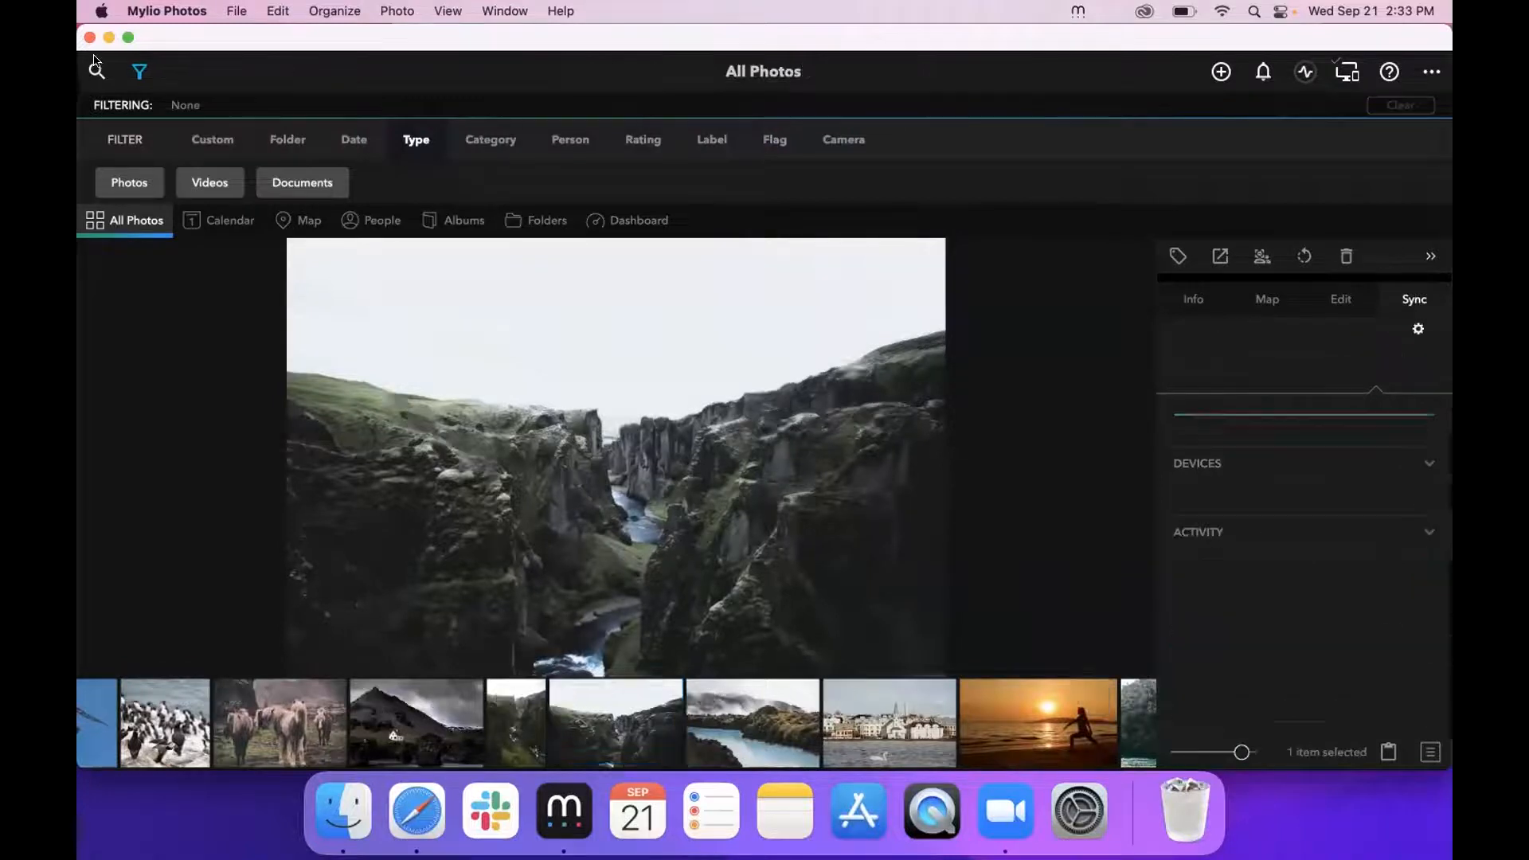
- Open the photo of the hammock strapped to a tree, check its sync status, and return to all photos
left_click(983, 530)
double_click(983, 530)
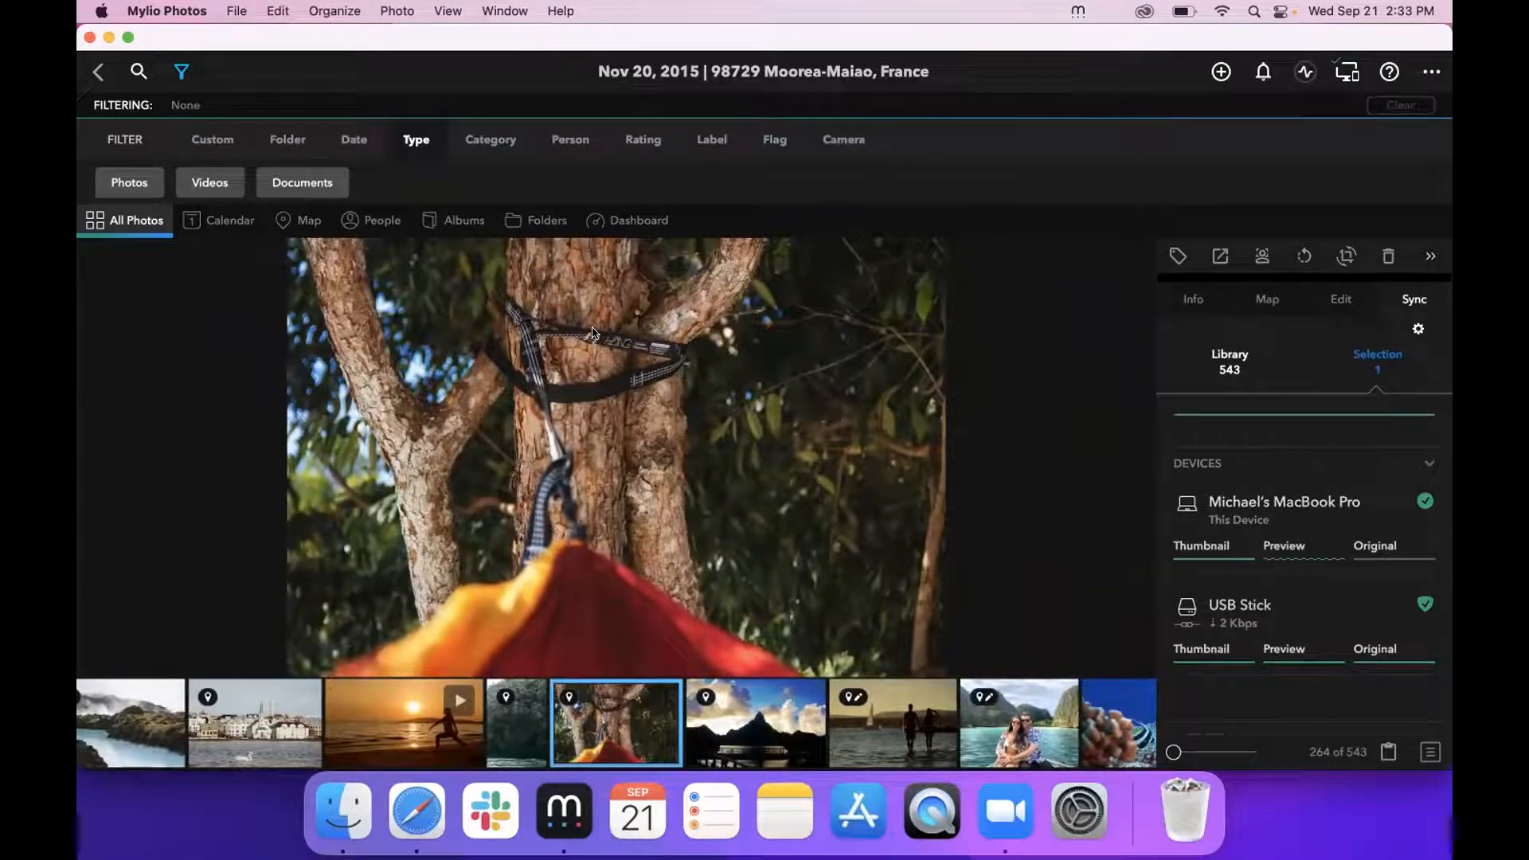
left_click(98, 70)
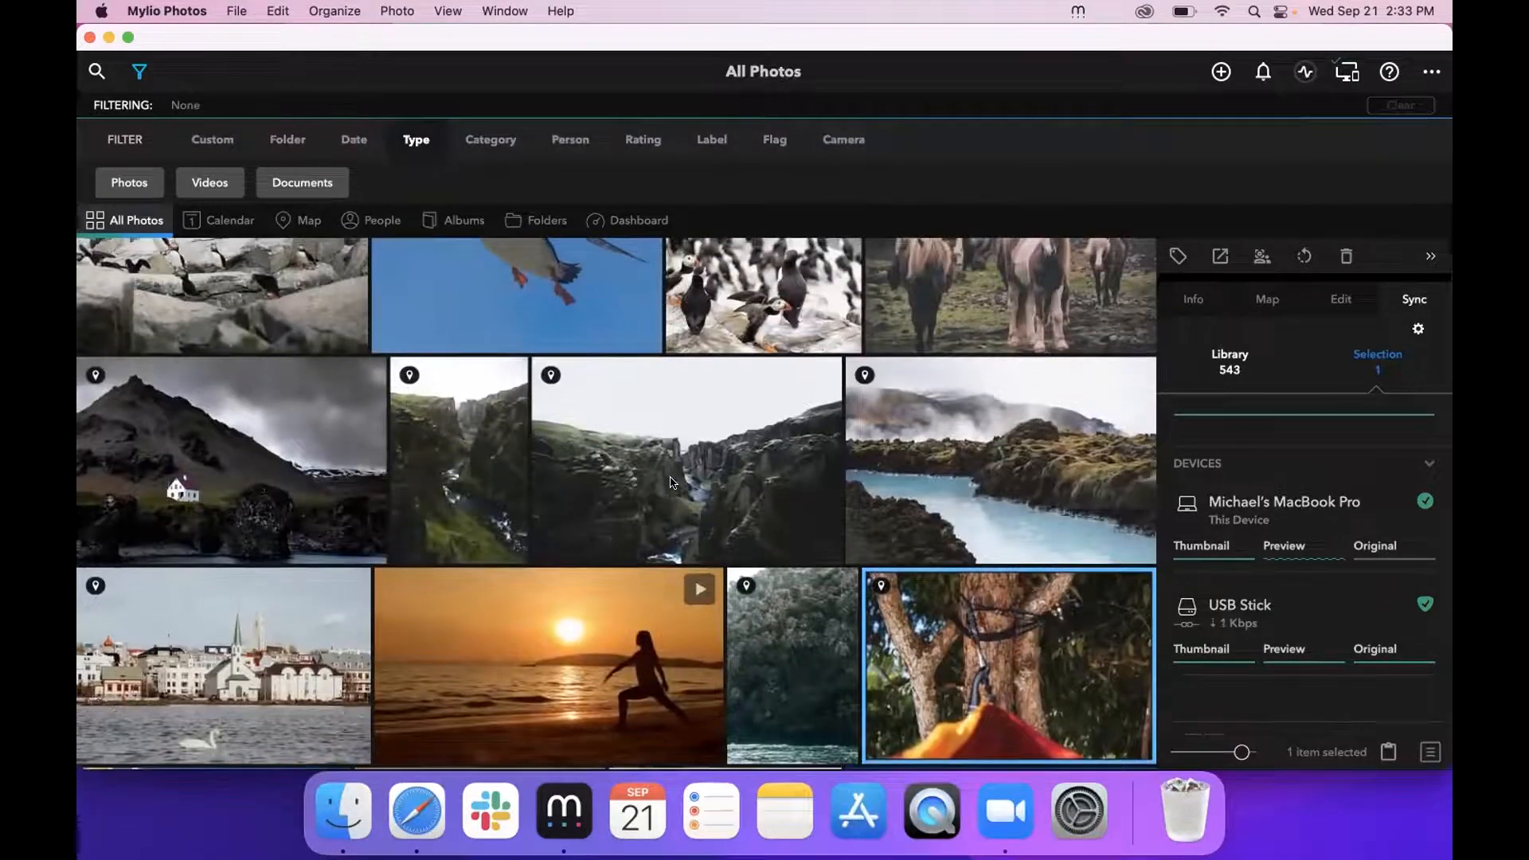
- Browse all photos to the July 2021 portraits and examine the sync status of the MacBook Pro and USB Stick
scroll(672, 482, "up", 2)
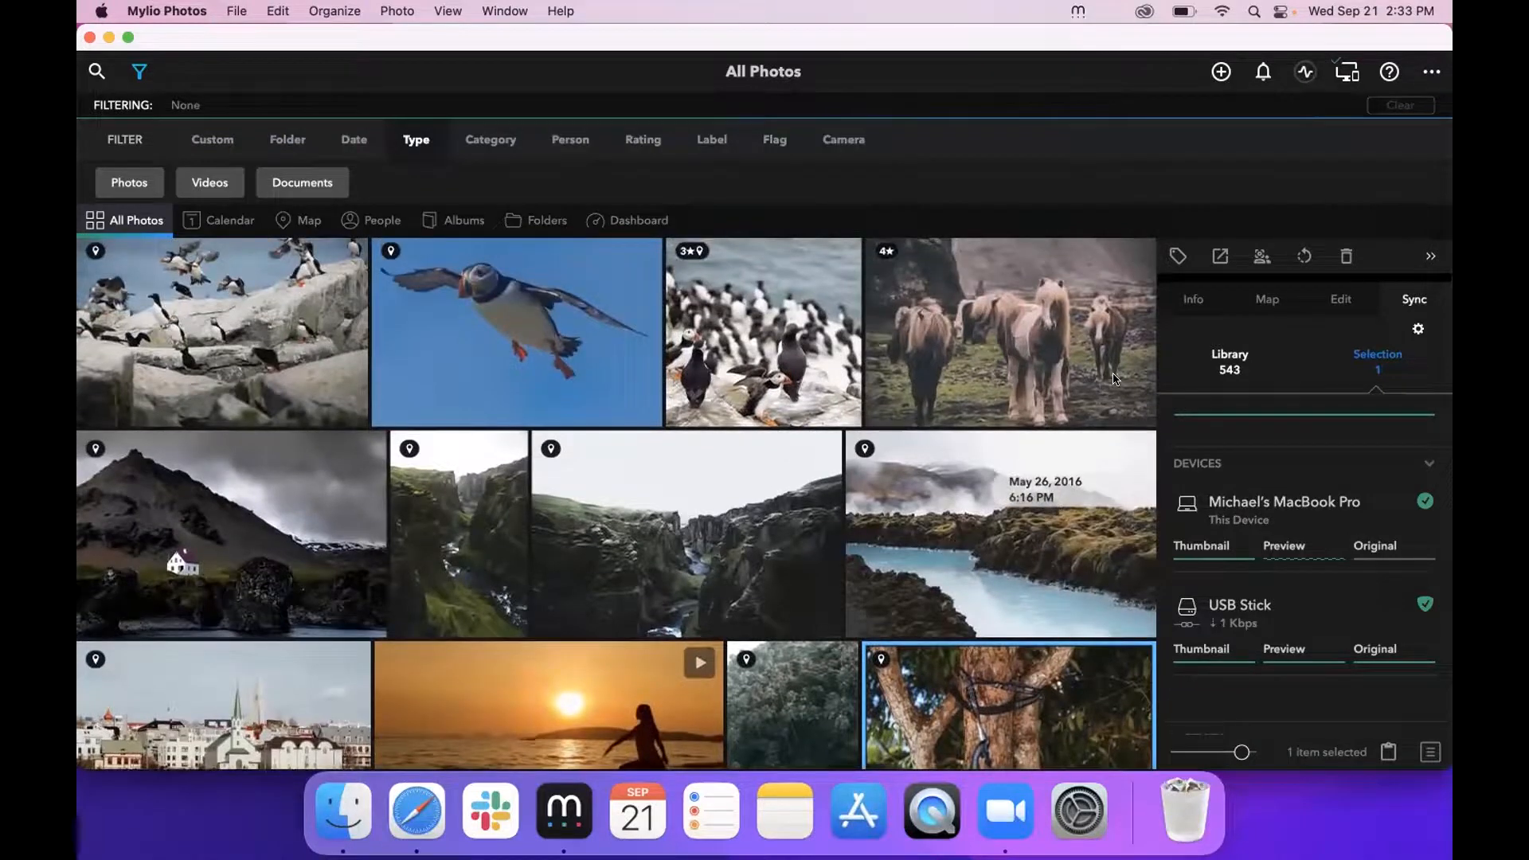
scroll(1093, 498, "down", 15)
scroll(646, 564, "down", 3)
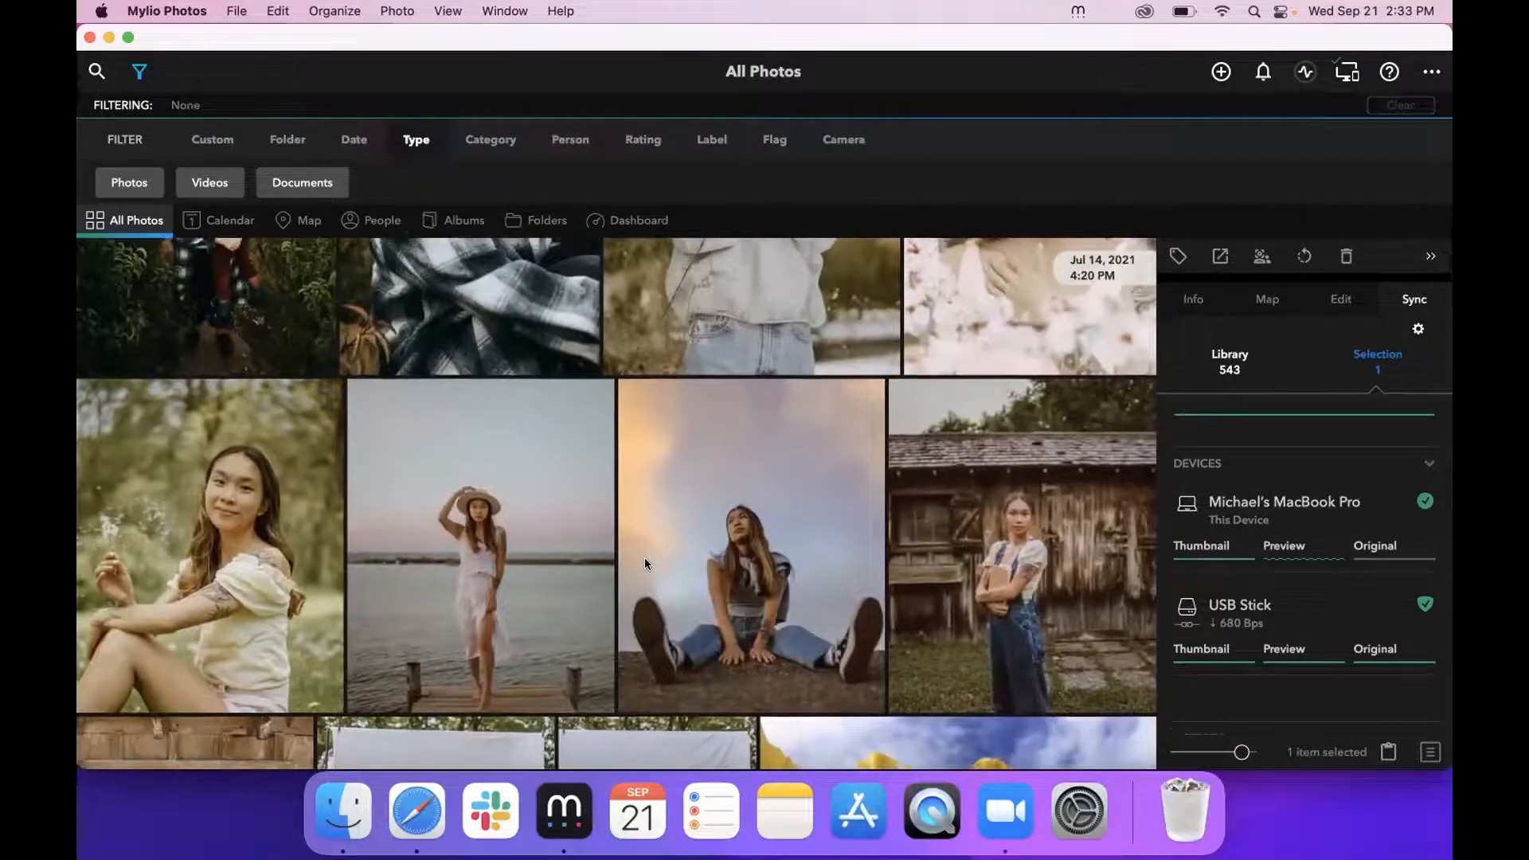
scroll(506, 452, "down", 2)
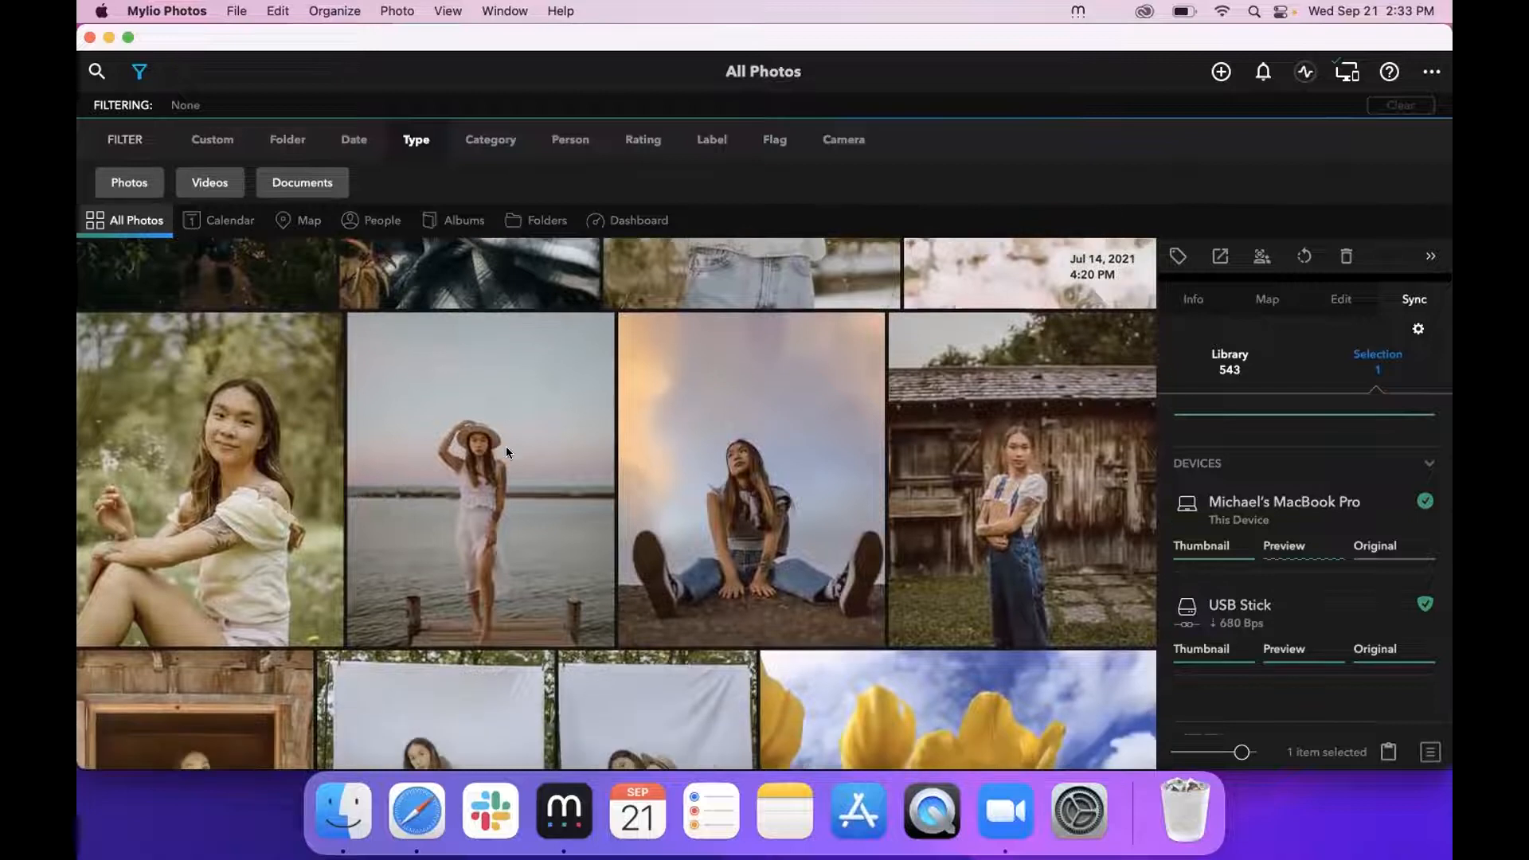
scroll(1298, 434, "down", 1)
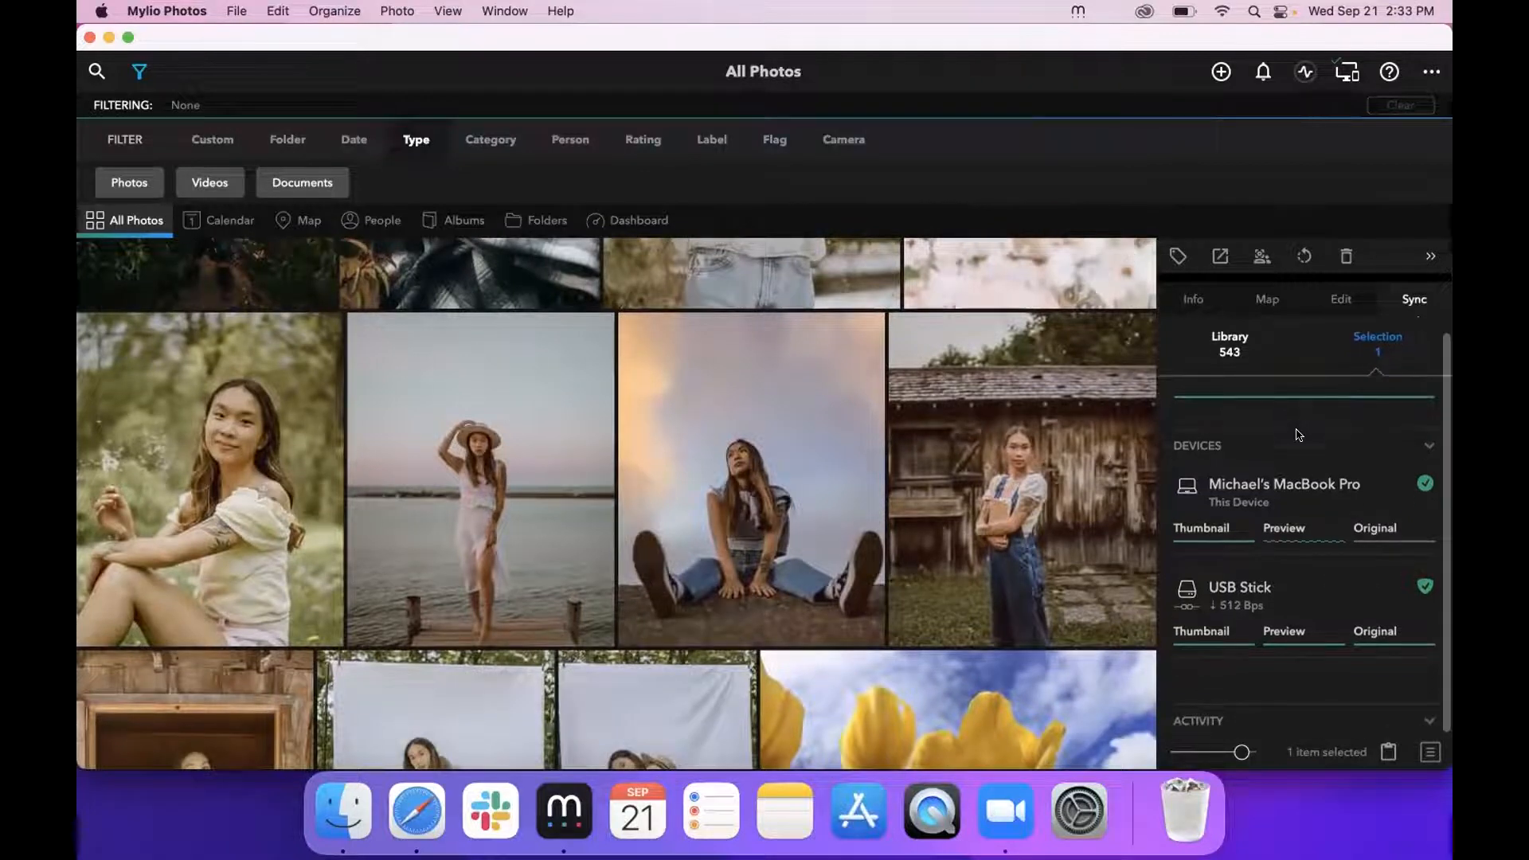
scroll(1299, 434, "down", 1)
scroll(1299, 434, "up", 2)
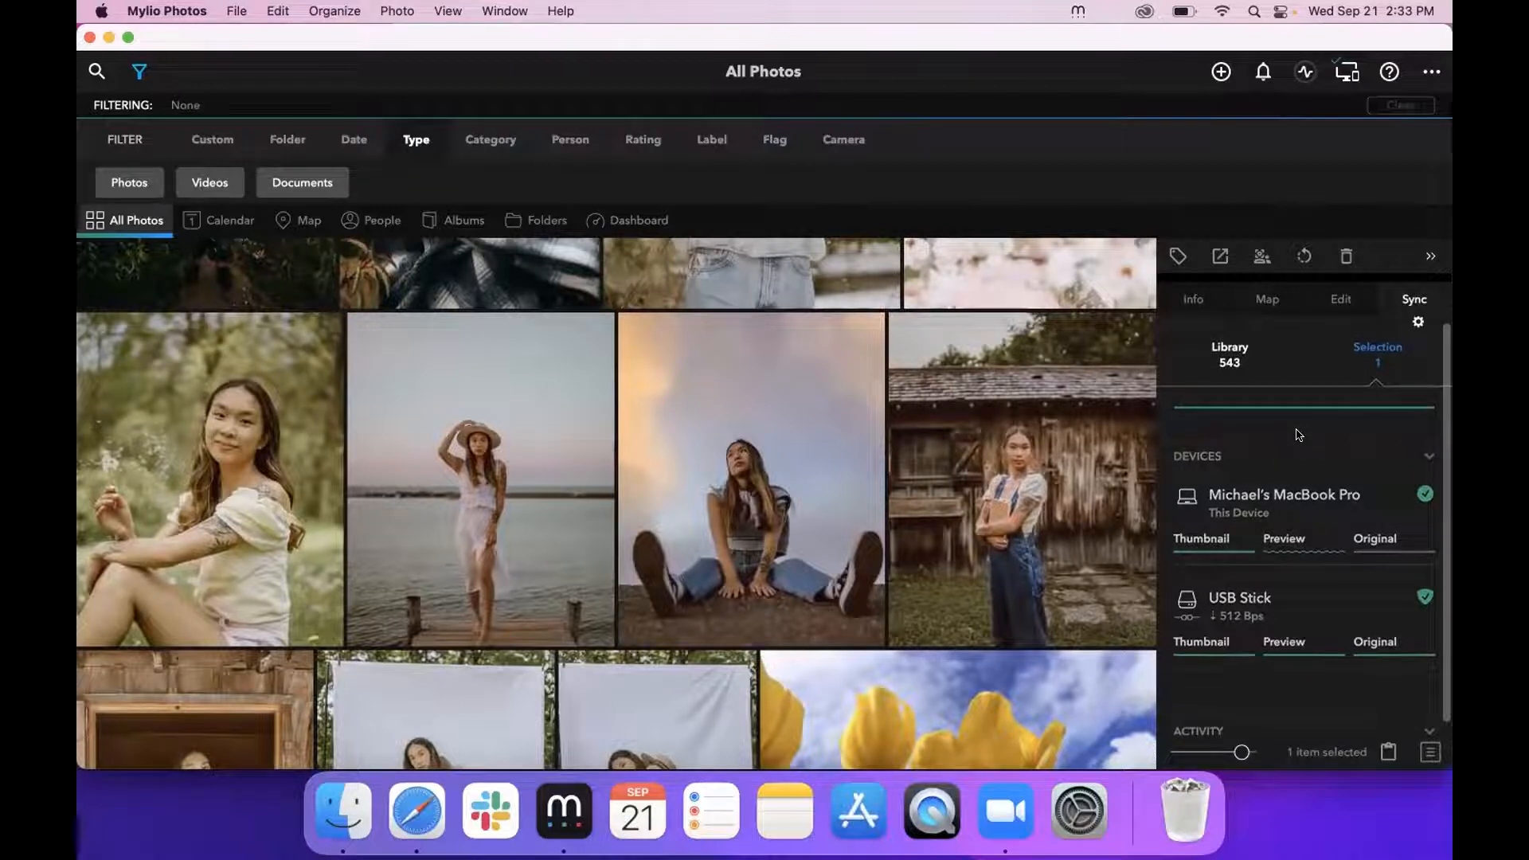
scroll(1299, 434, "down", 2)
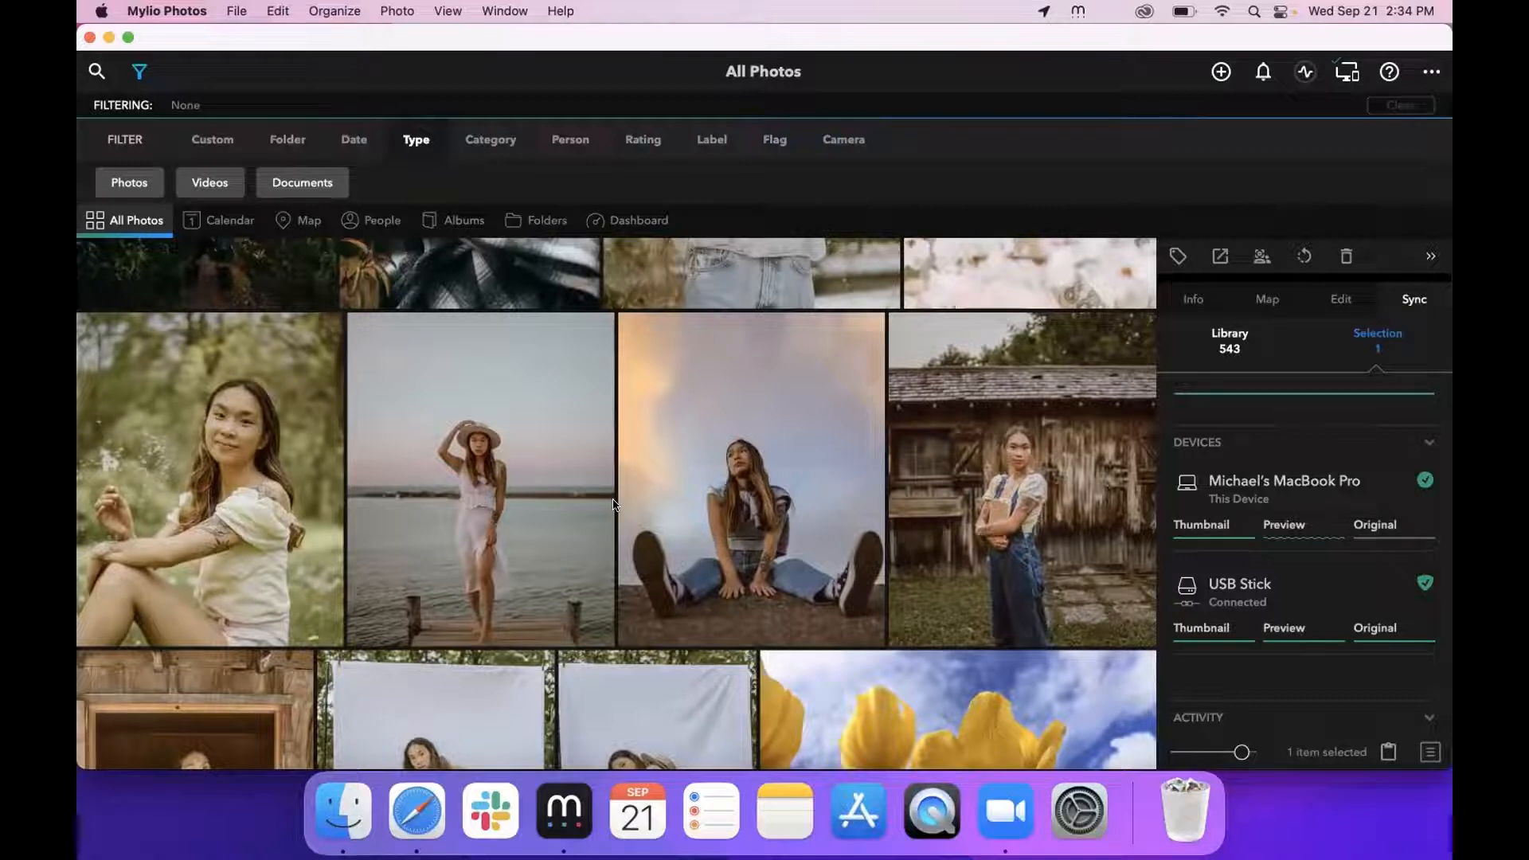
scroll(614, 505, "up", 1)
scroll(599, 479, "up", 1)
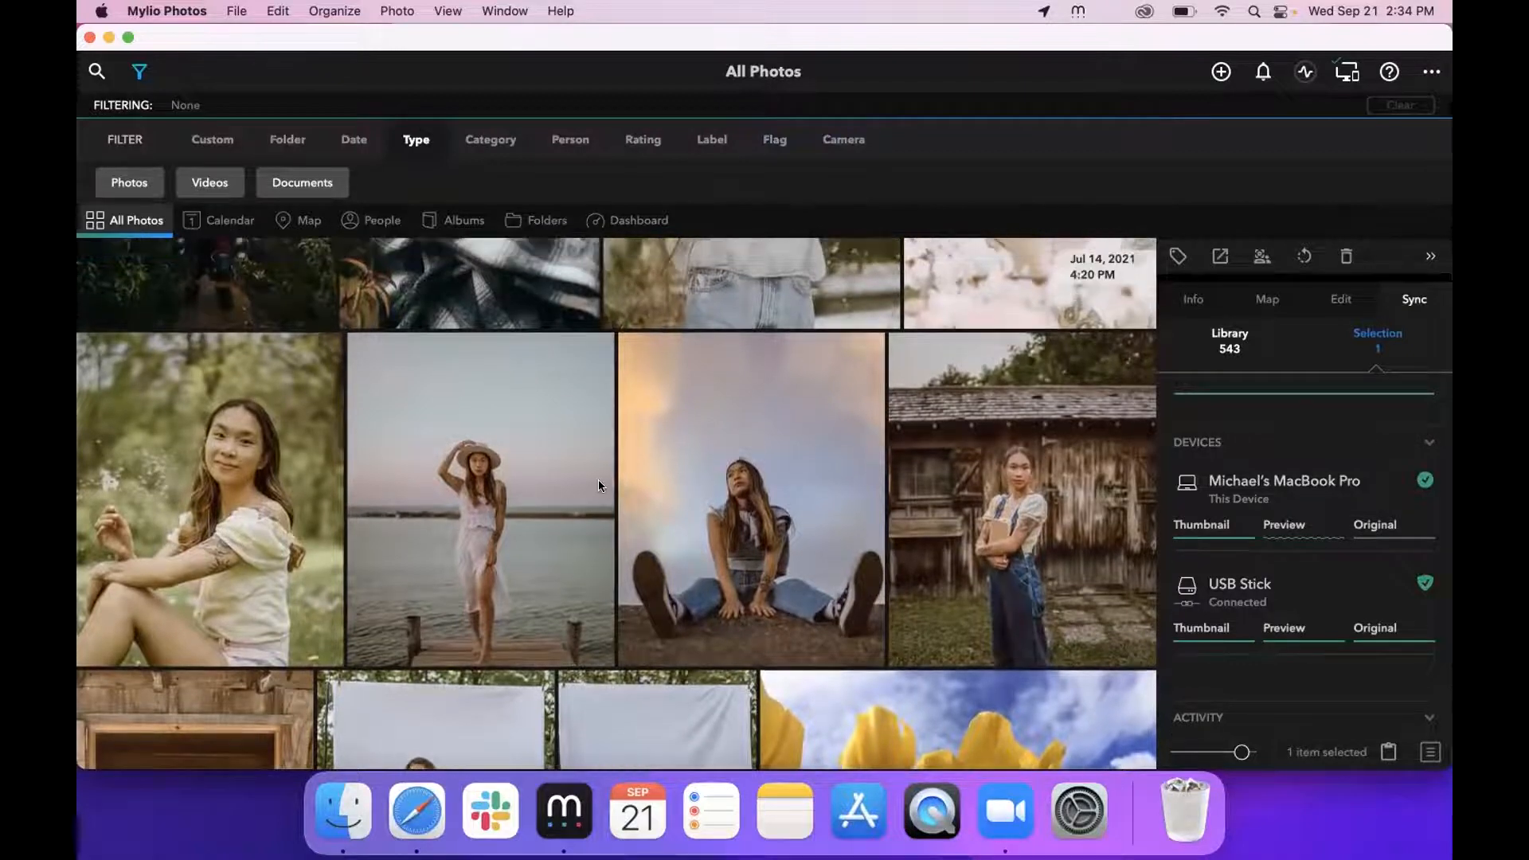
scroll(661, 511, "up", 1)
scroll(662, 511, "up", 4)
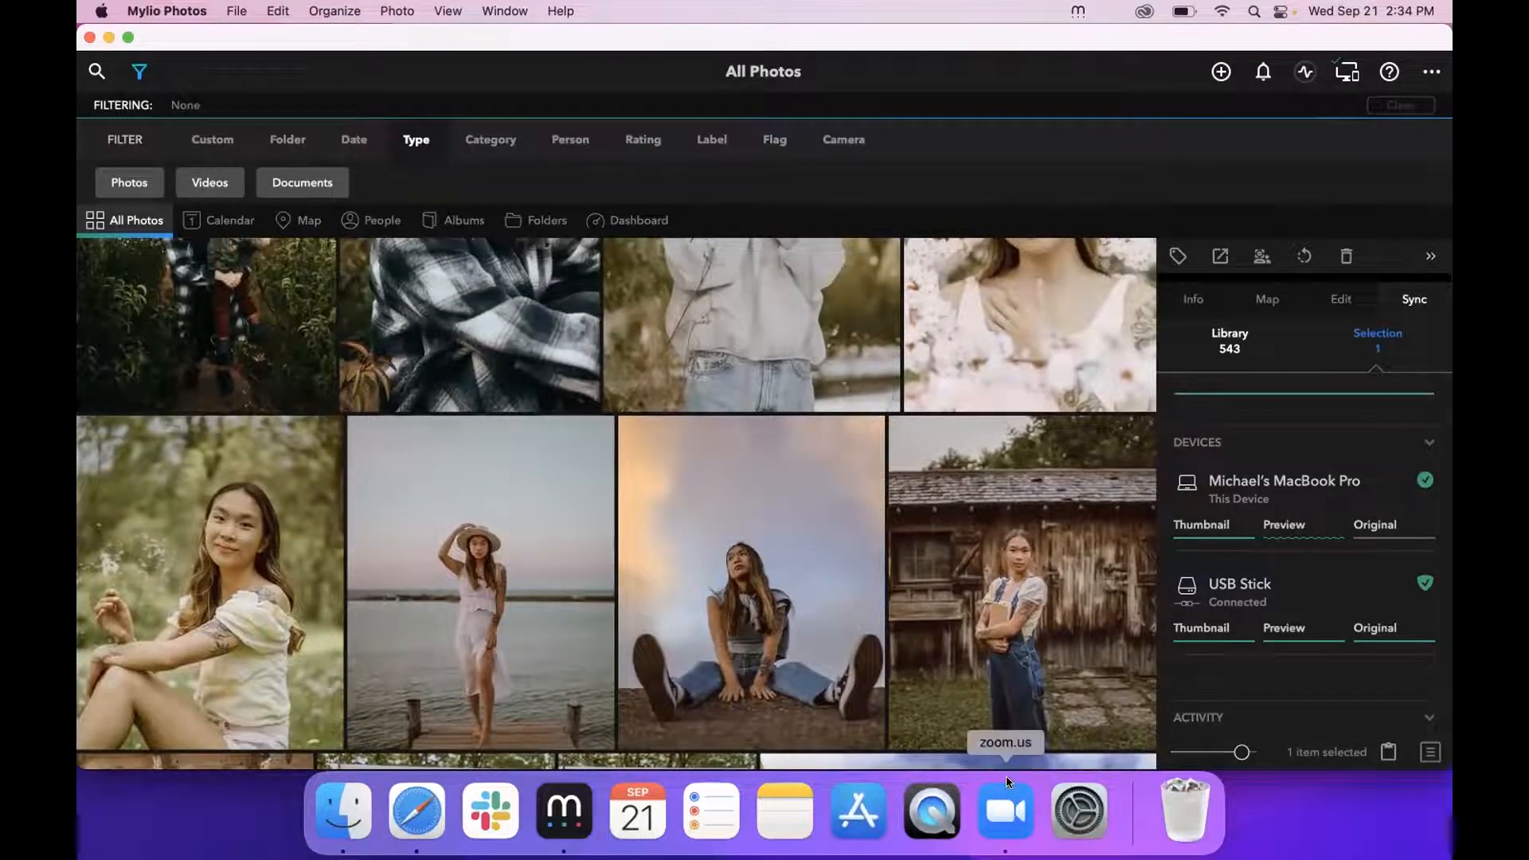
scroll(777, 437, "up", 2)
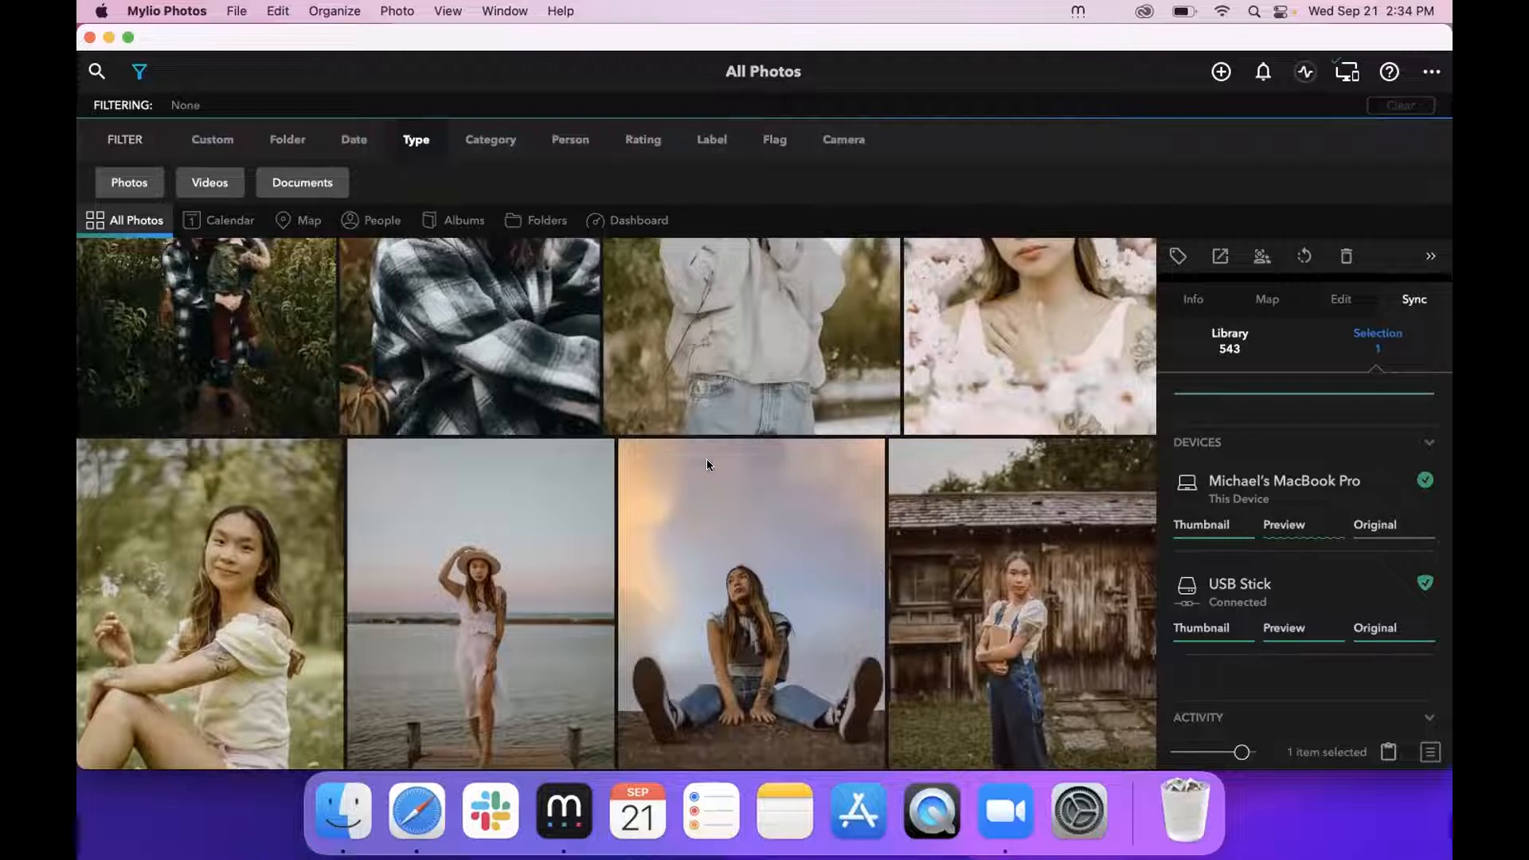
scroll(707, 465, "down", 1)
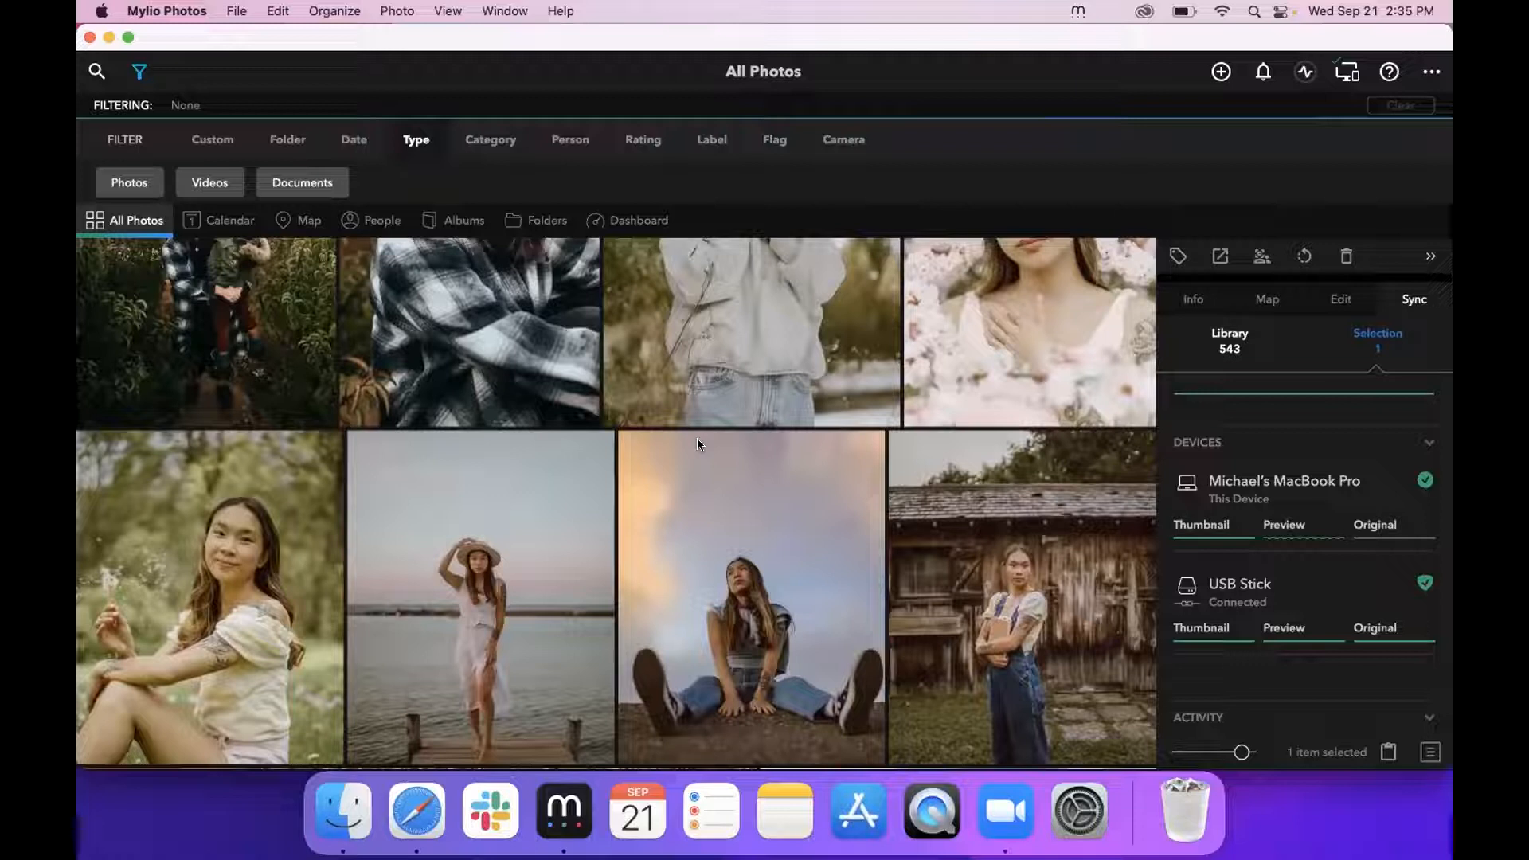
scroll(697, 444, "down", 1)
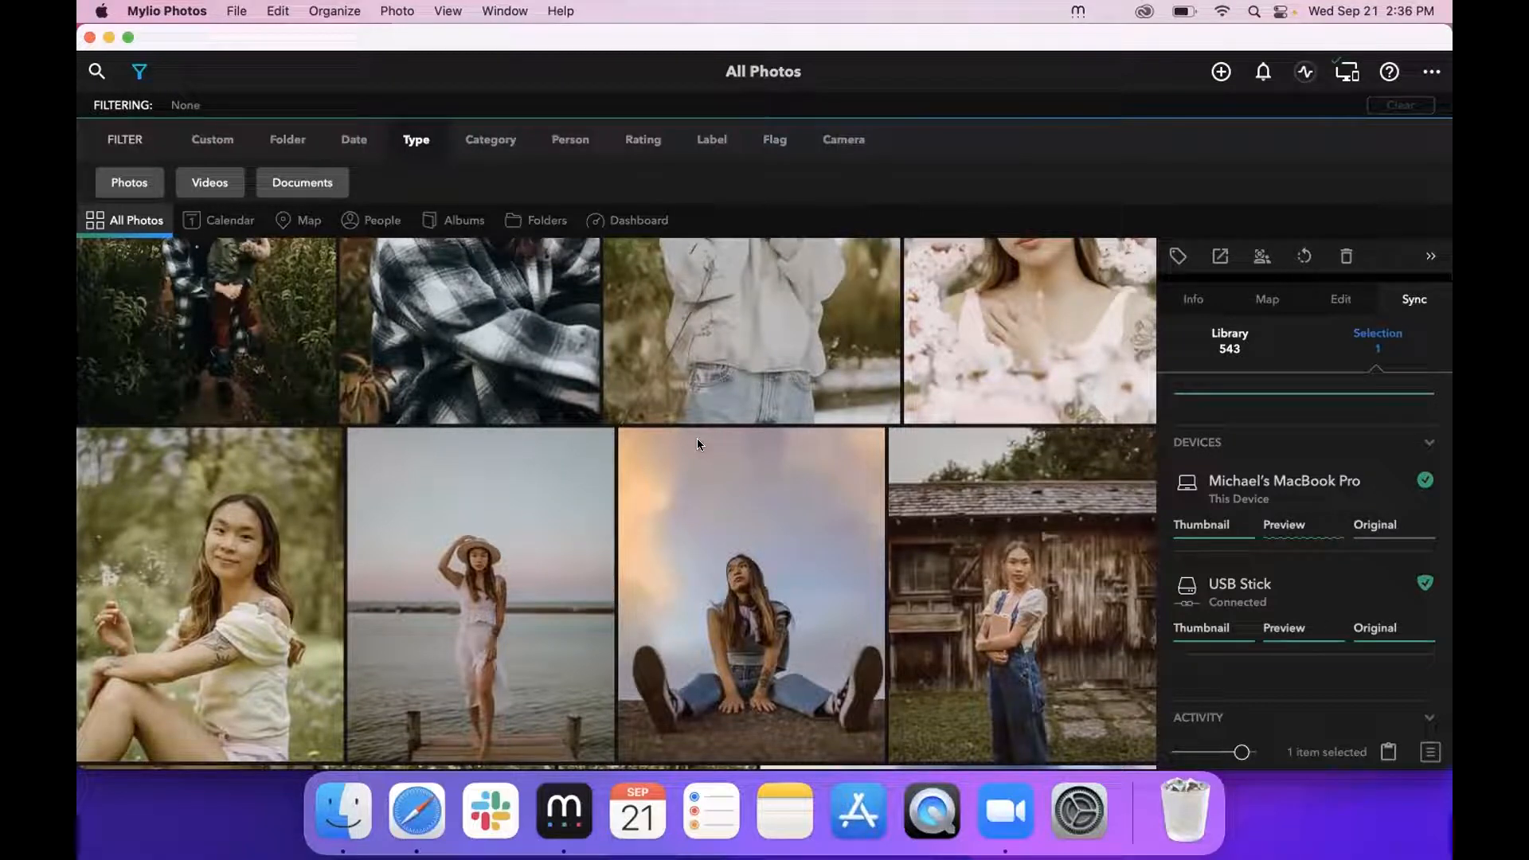
scroll(697, 444, "up", 1)
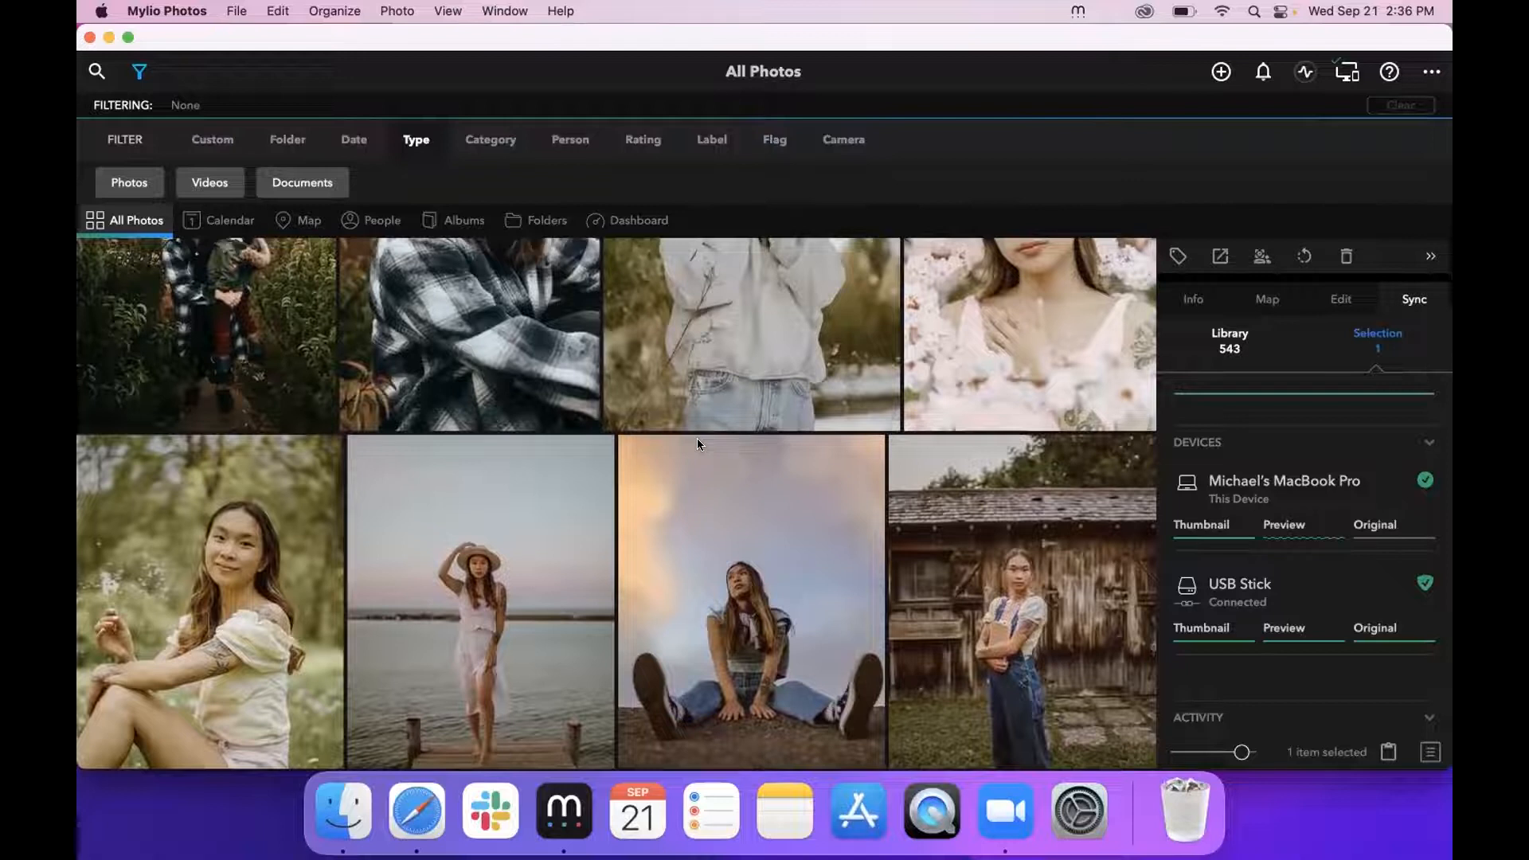
scroll(697, 444, "up", 1)
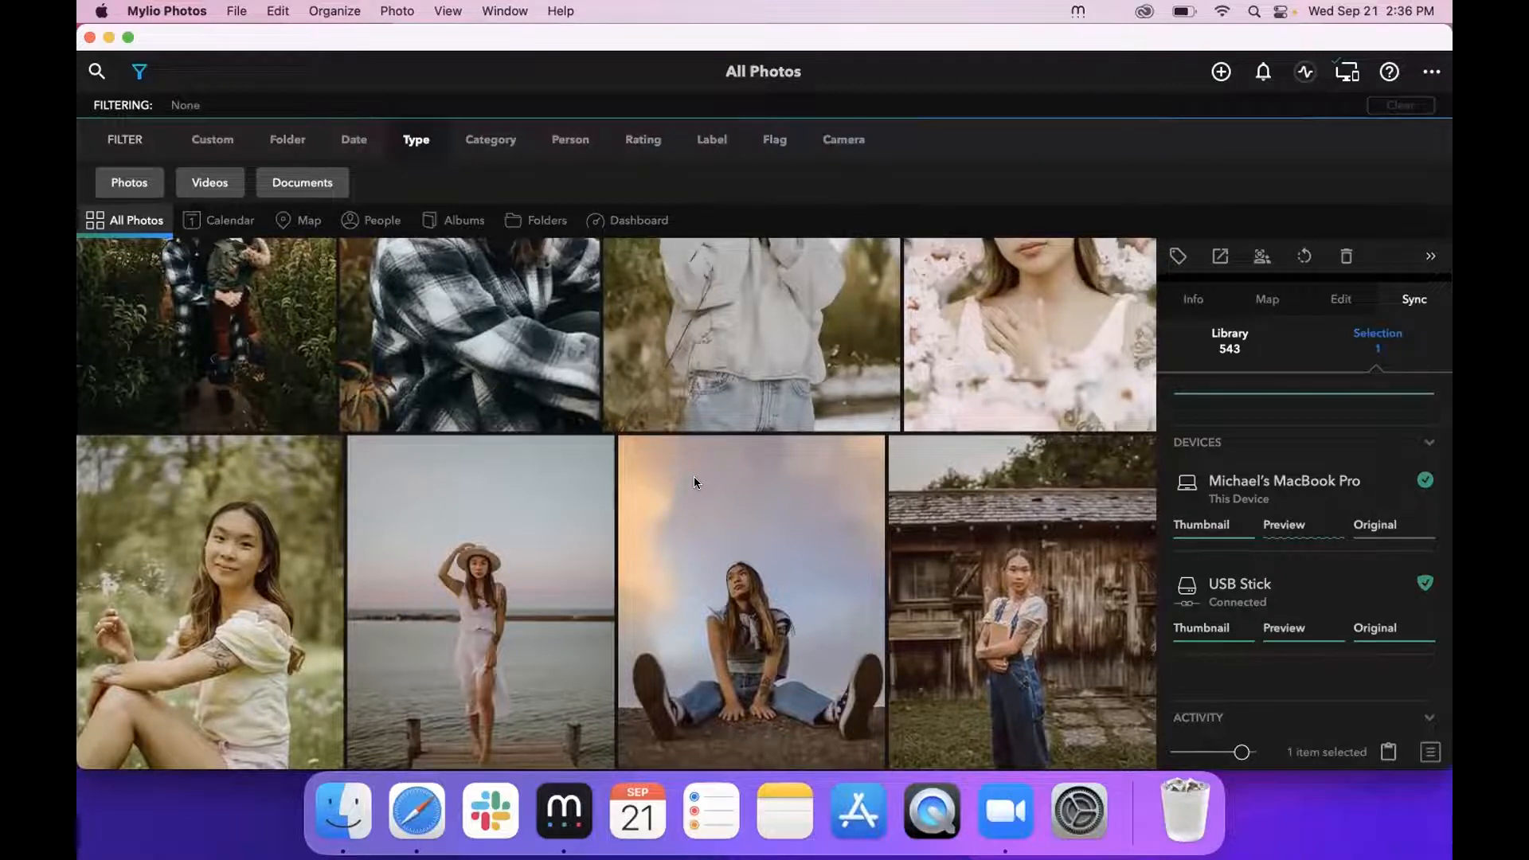
scroll(695, 483, "up", 1)
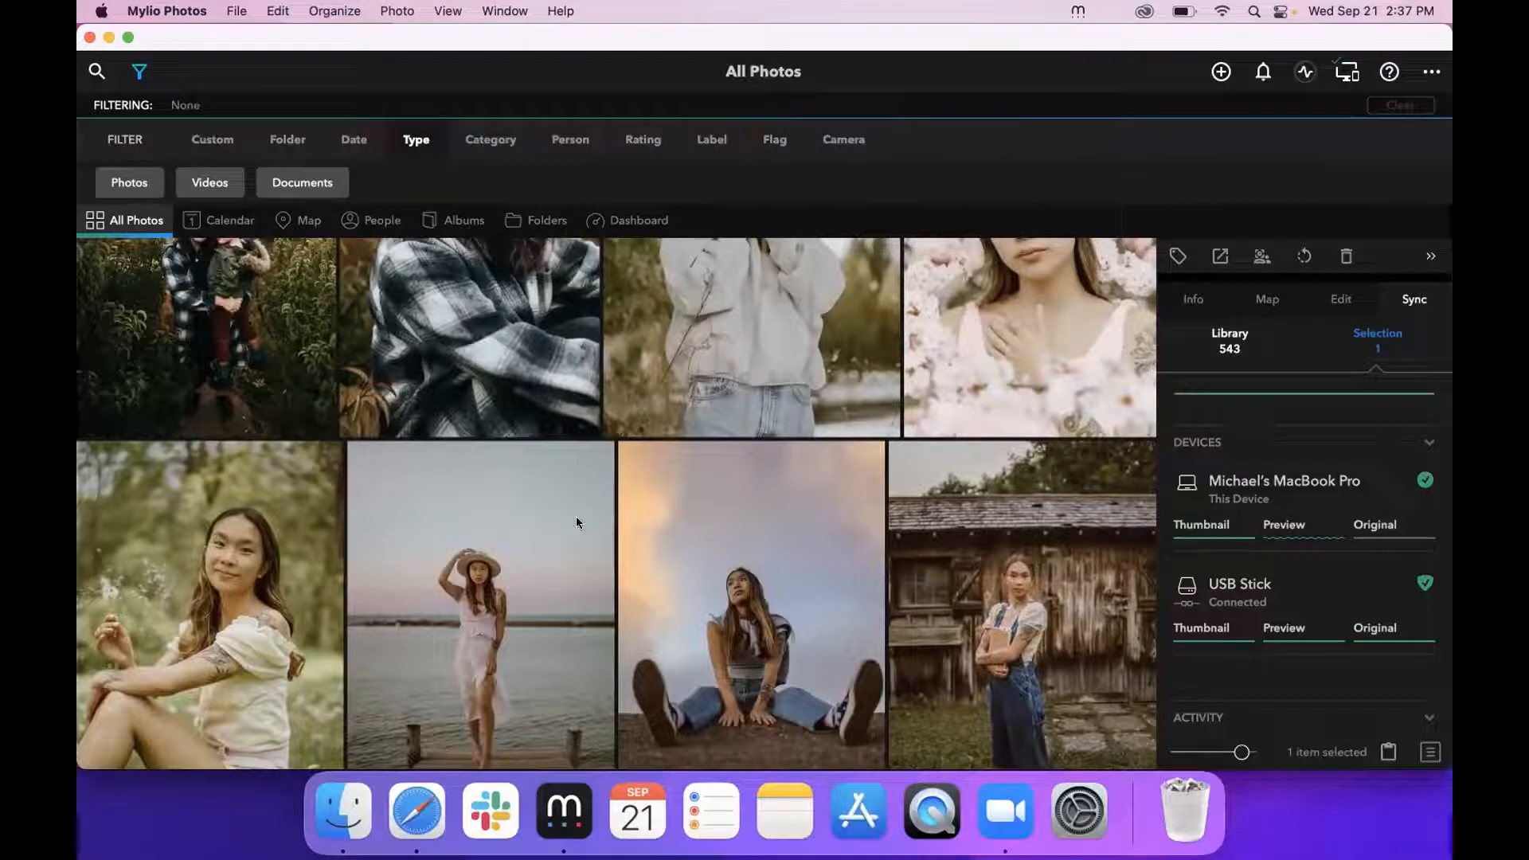
- Hide the filter bar and open the MacBook Pro's details from the dashboard's device list
left_click(141, 71)
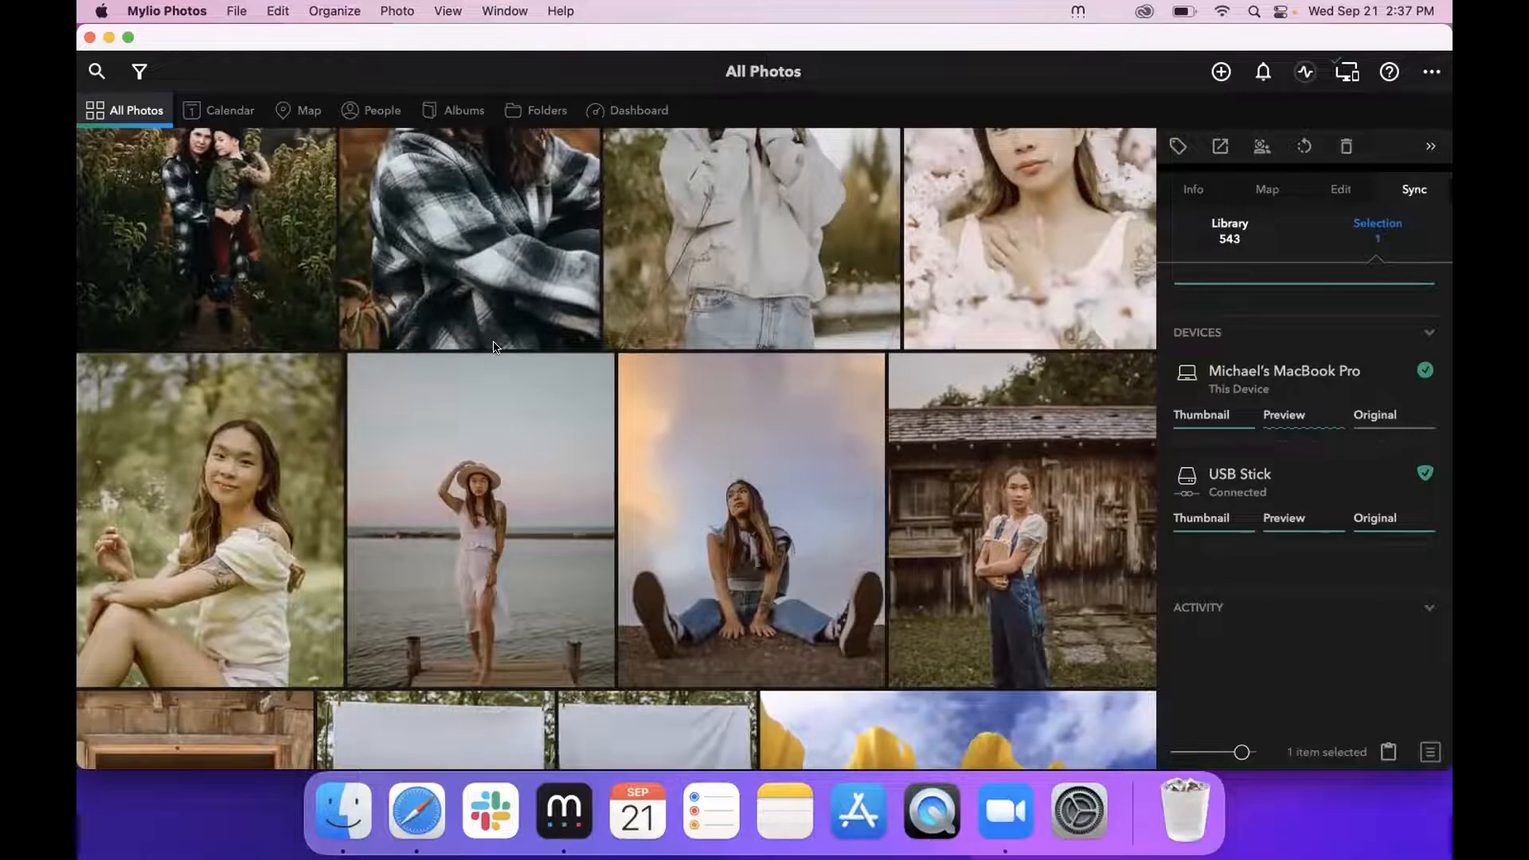
left_click(632, 108)
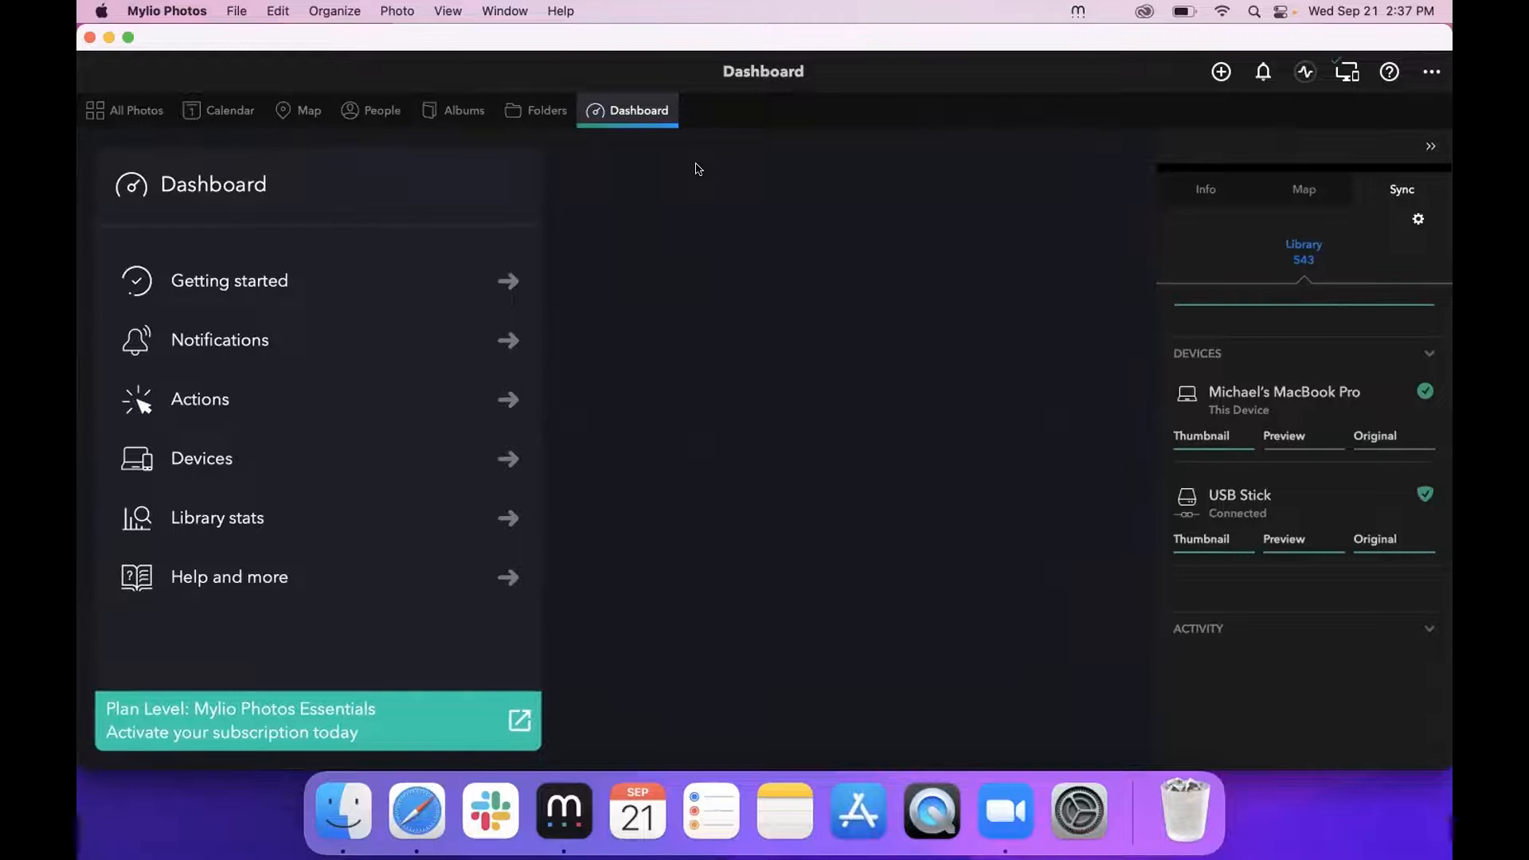
left_click(410, 454)
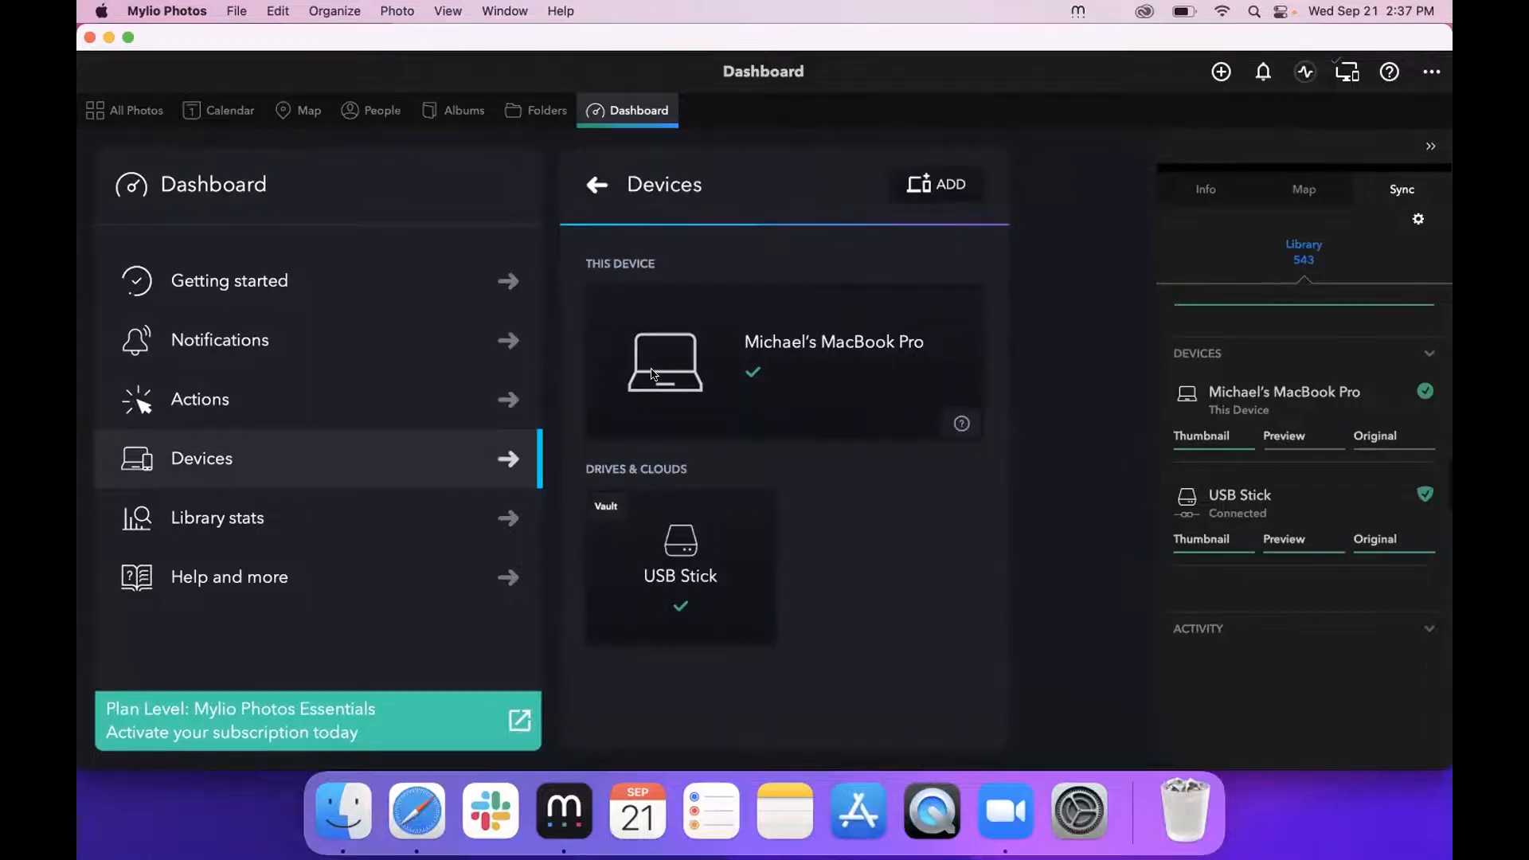
left_click(652, 375)
scroll(1098, 667, "down", 5)
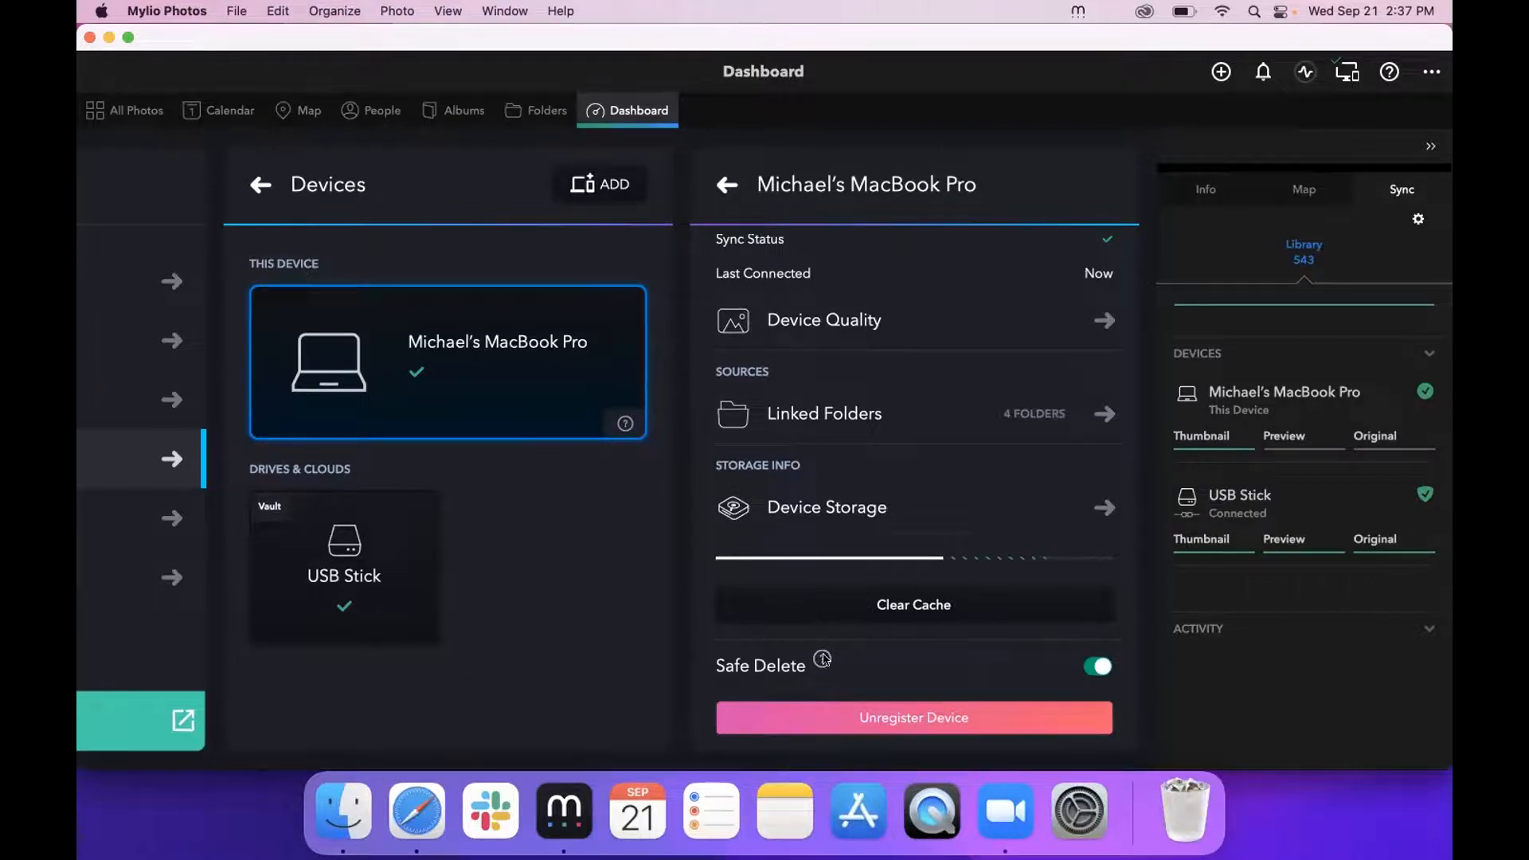
- Examine the MacBook Pro's Safe Delete setting and its device storage information
mouse_move(823, 659)
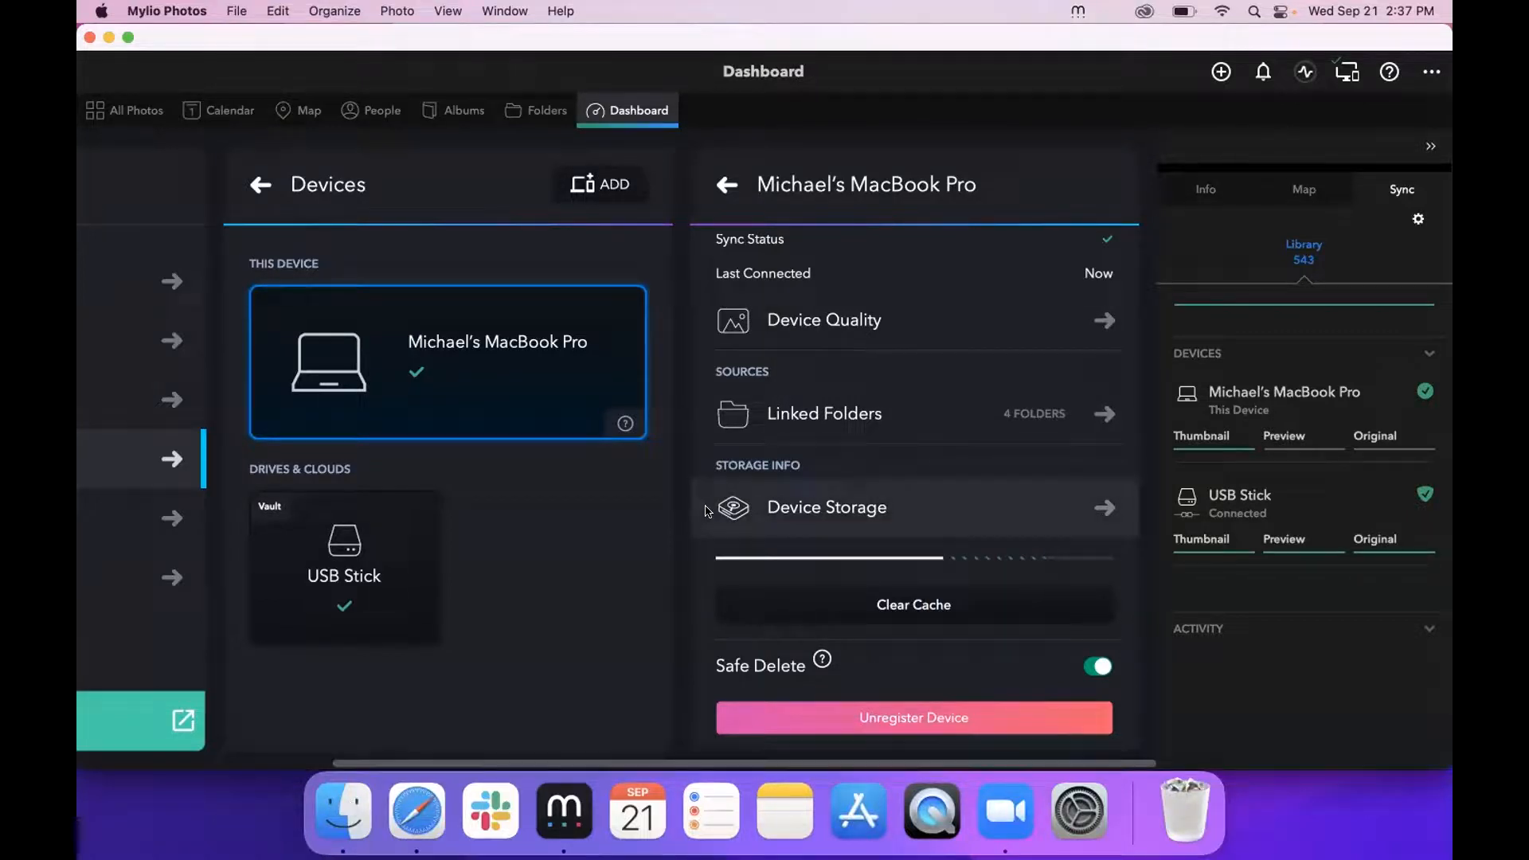
scroll(836, 522, "down", 1)
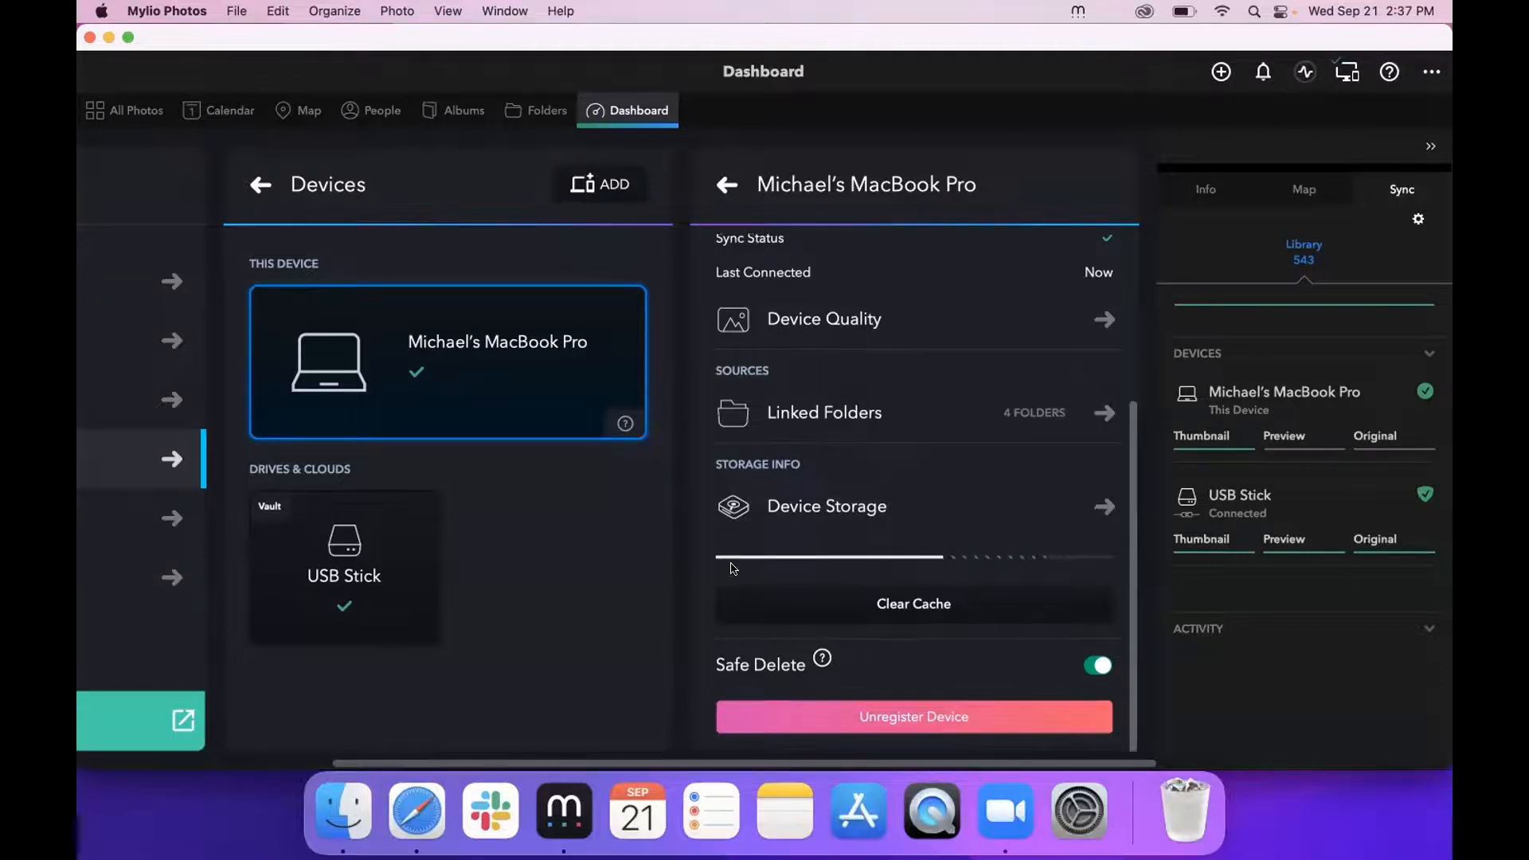
scroll(836, 521, "up", 1)
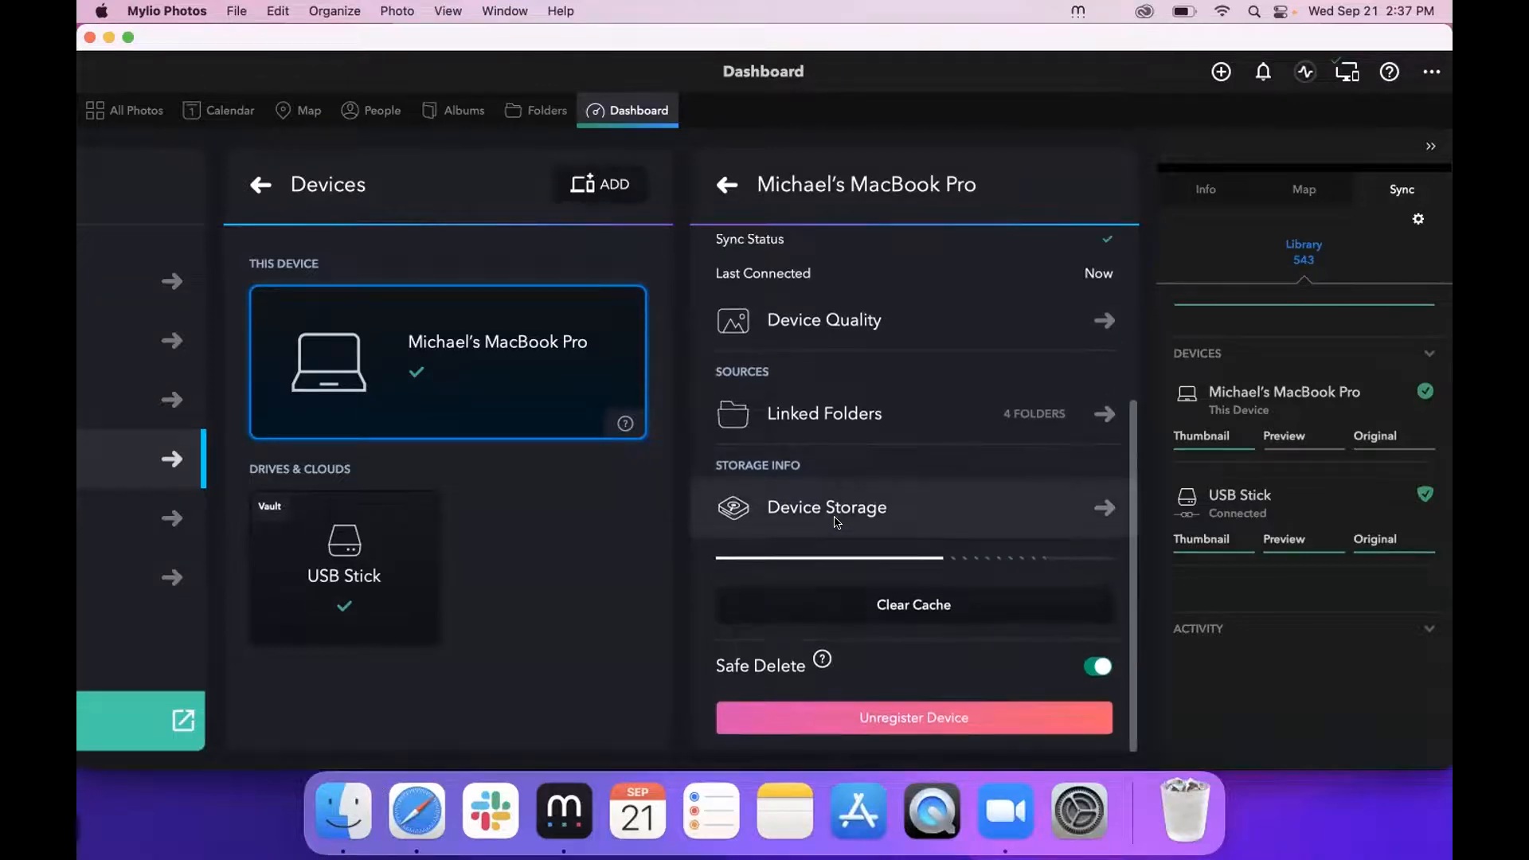
scroll(892, 516, "left", 1)
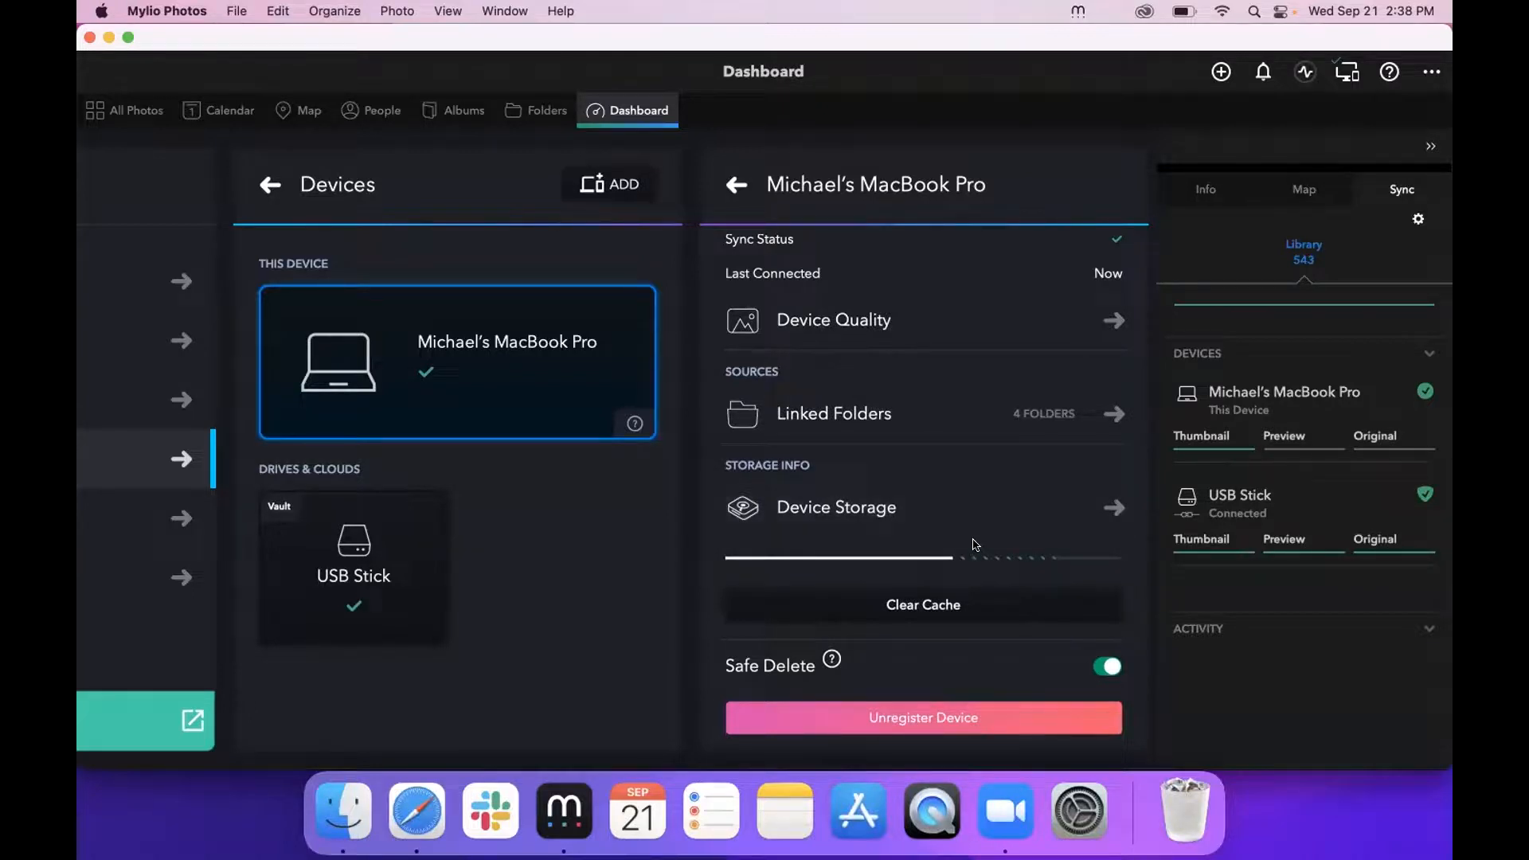
scroll(1046, 605, "down", 1)
scroll(1046, 605, "up", 1)
- Switch to Finder and open the Mylio_cca0d7 folder on the USB Stick
left_click(357, 784)
left_click_drag(743, 115, 762, 195)
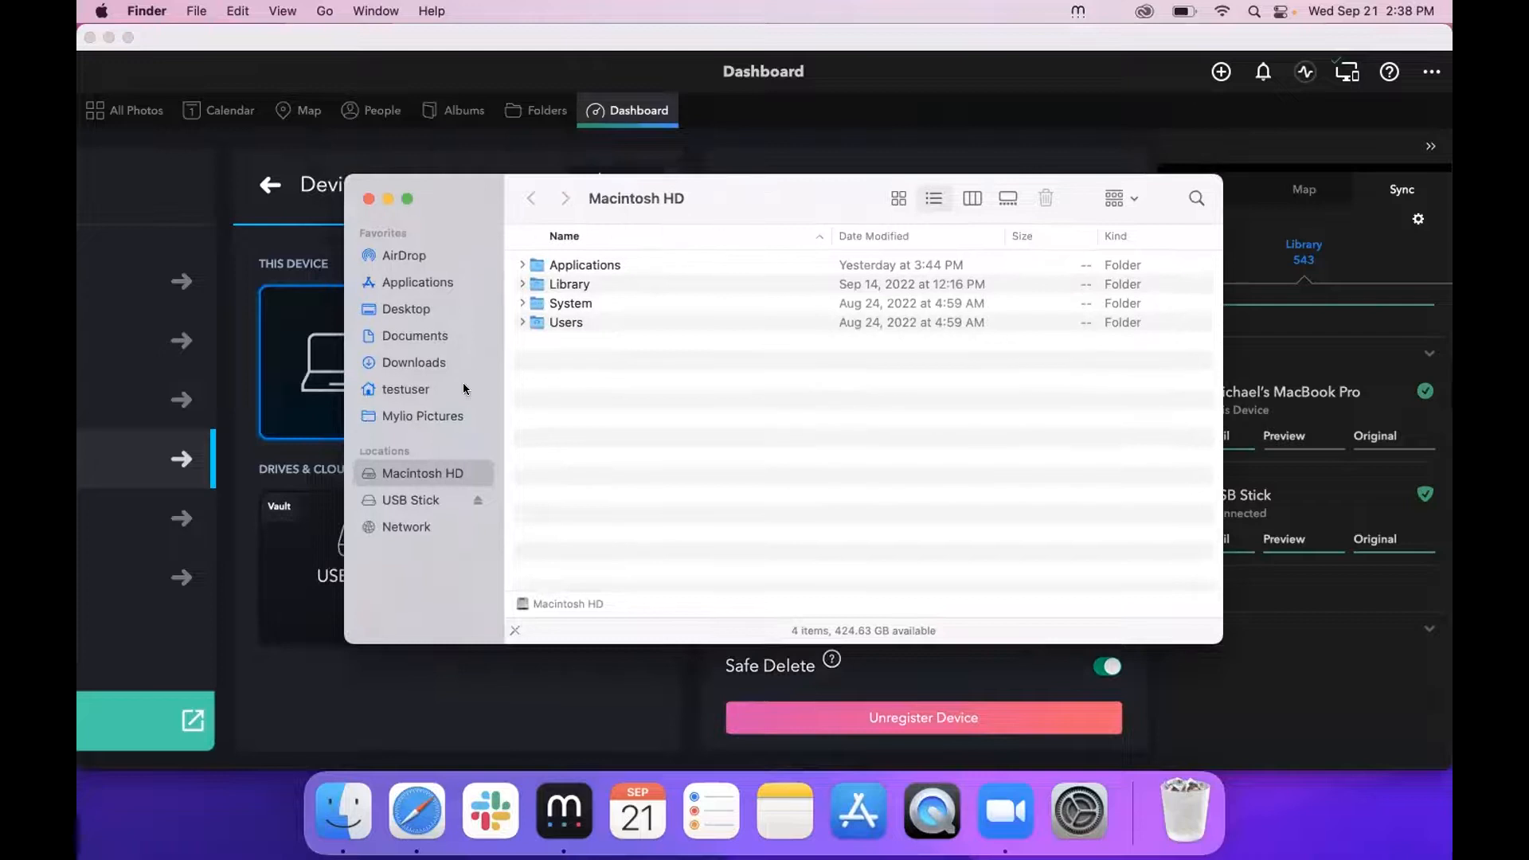
left_click(408, 497)
double_click(609, 264)
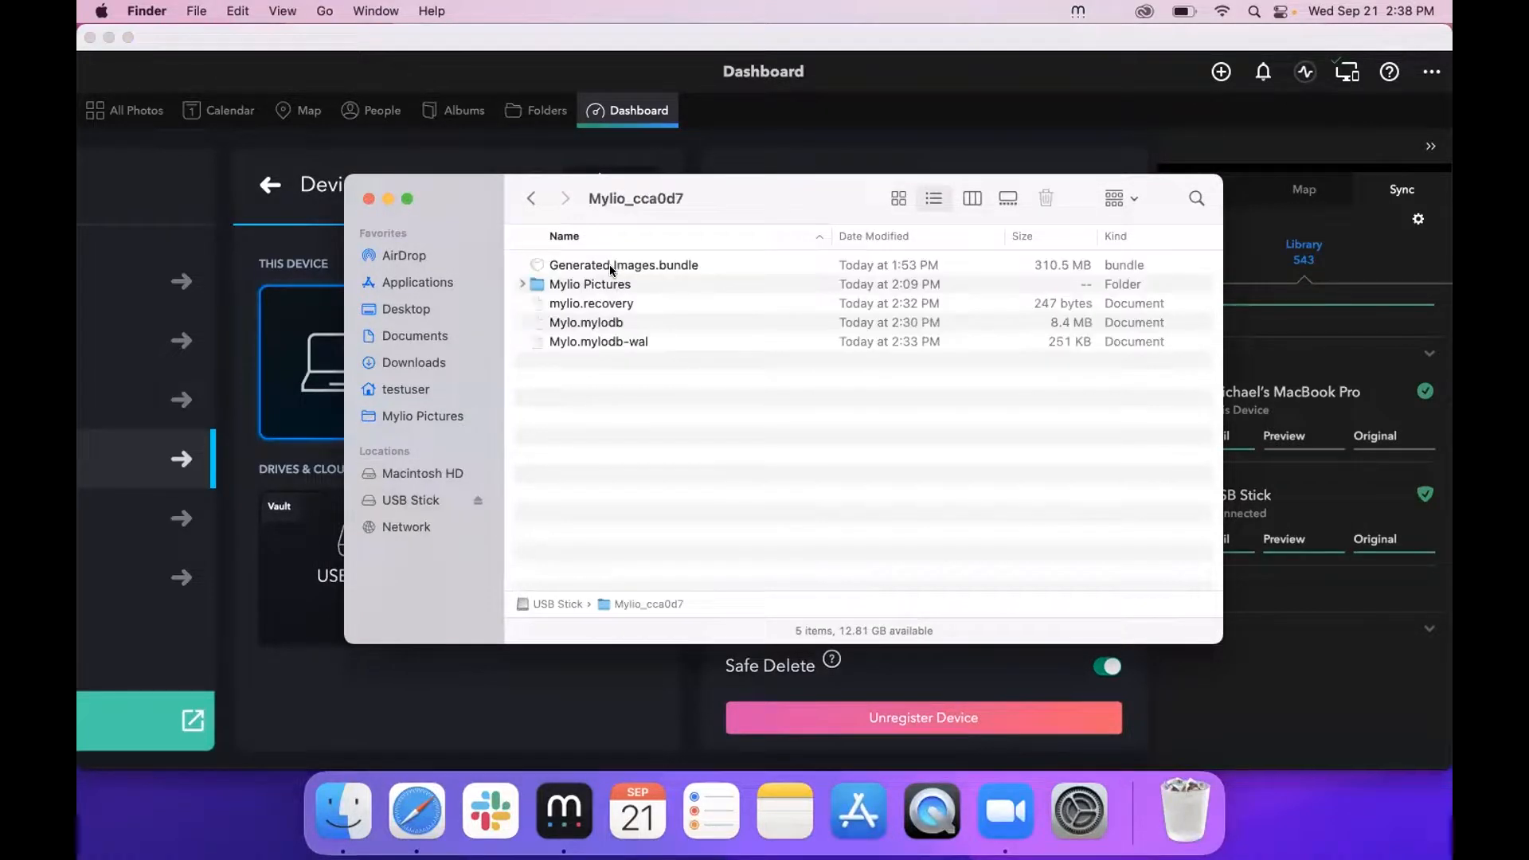
- Inspect Generated Images.bundle and the Mylio Pictures folder in the vault, and close the Finder window
left_click(620, 266)
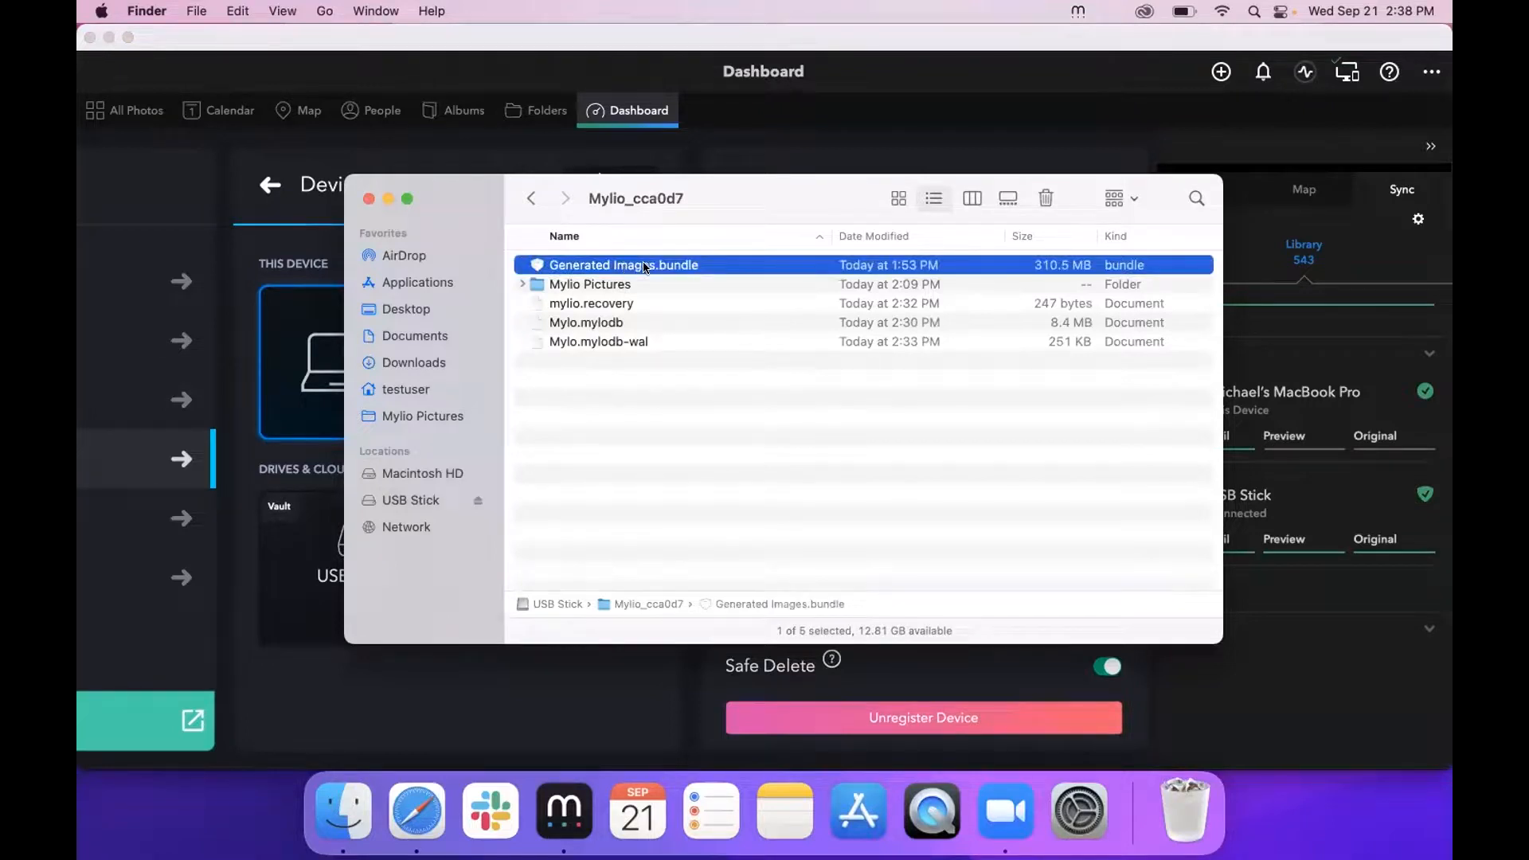
left_click(616, 365)
left_click(709, 270)
left_click(610, 414)
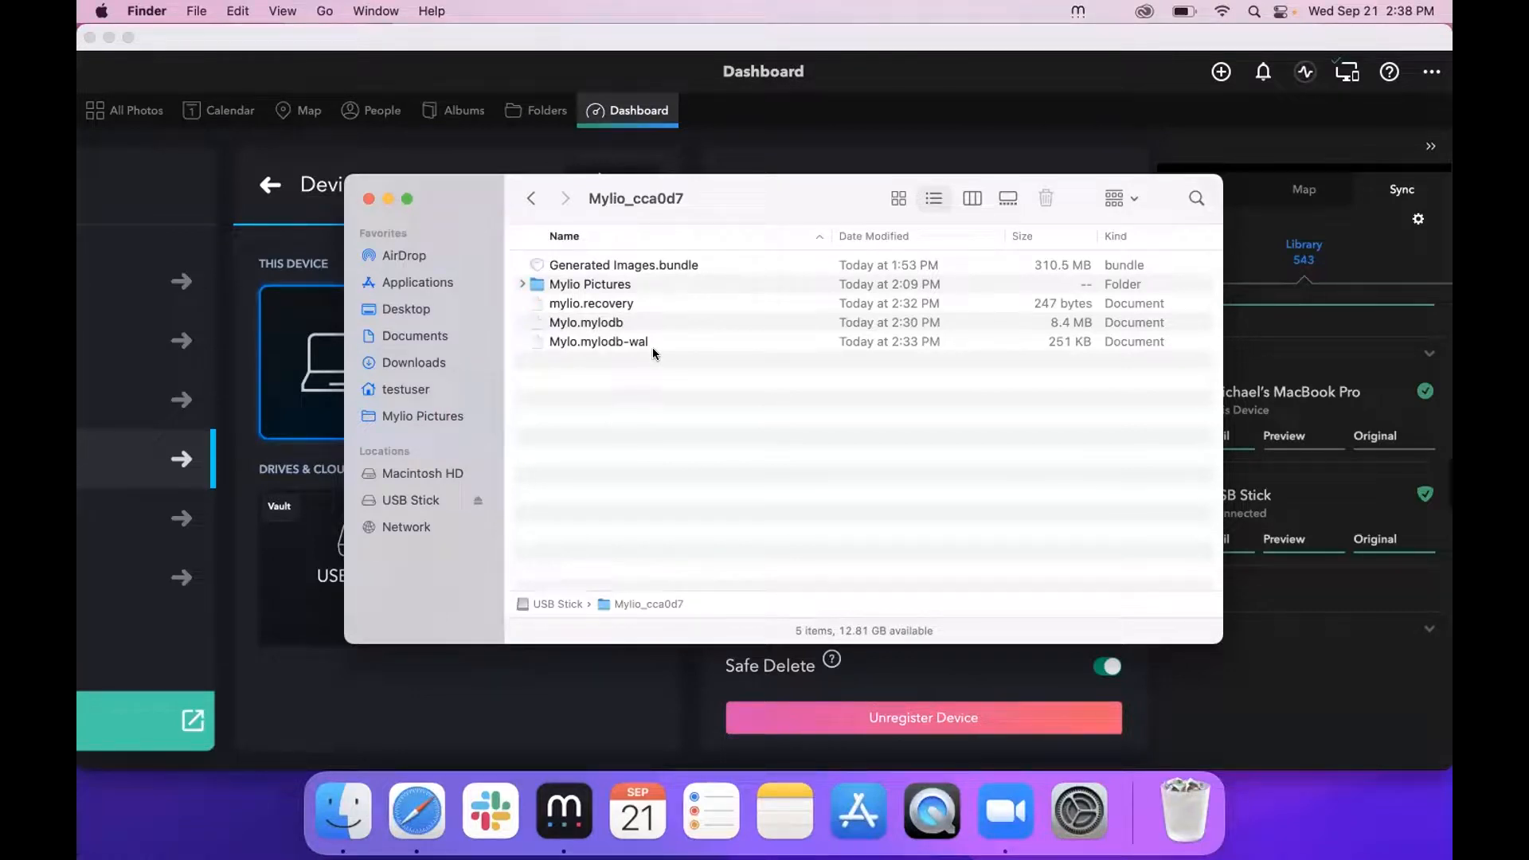
left_click(610, 267)
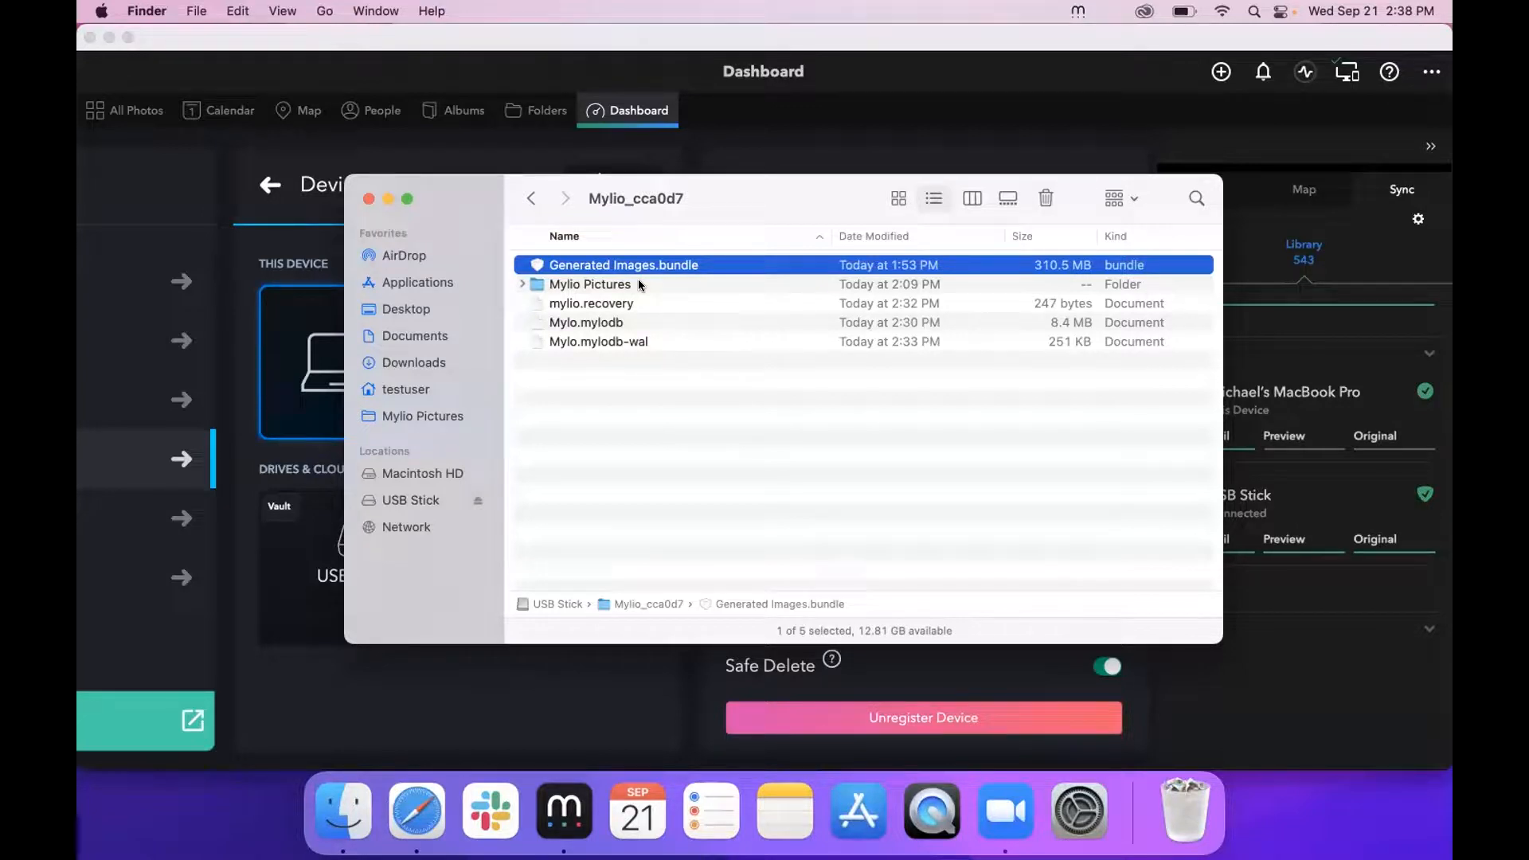
left_click(690, 284)
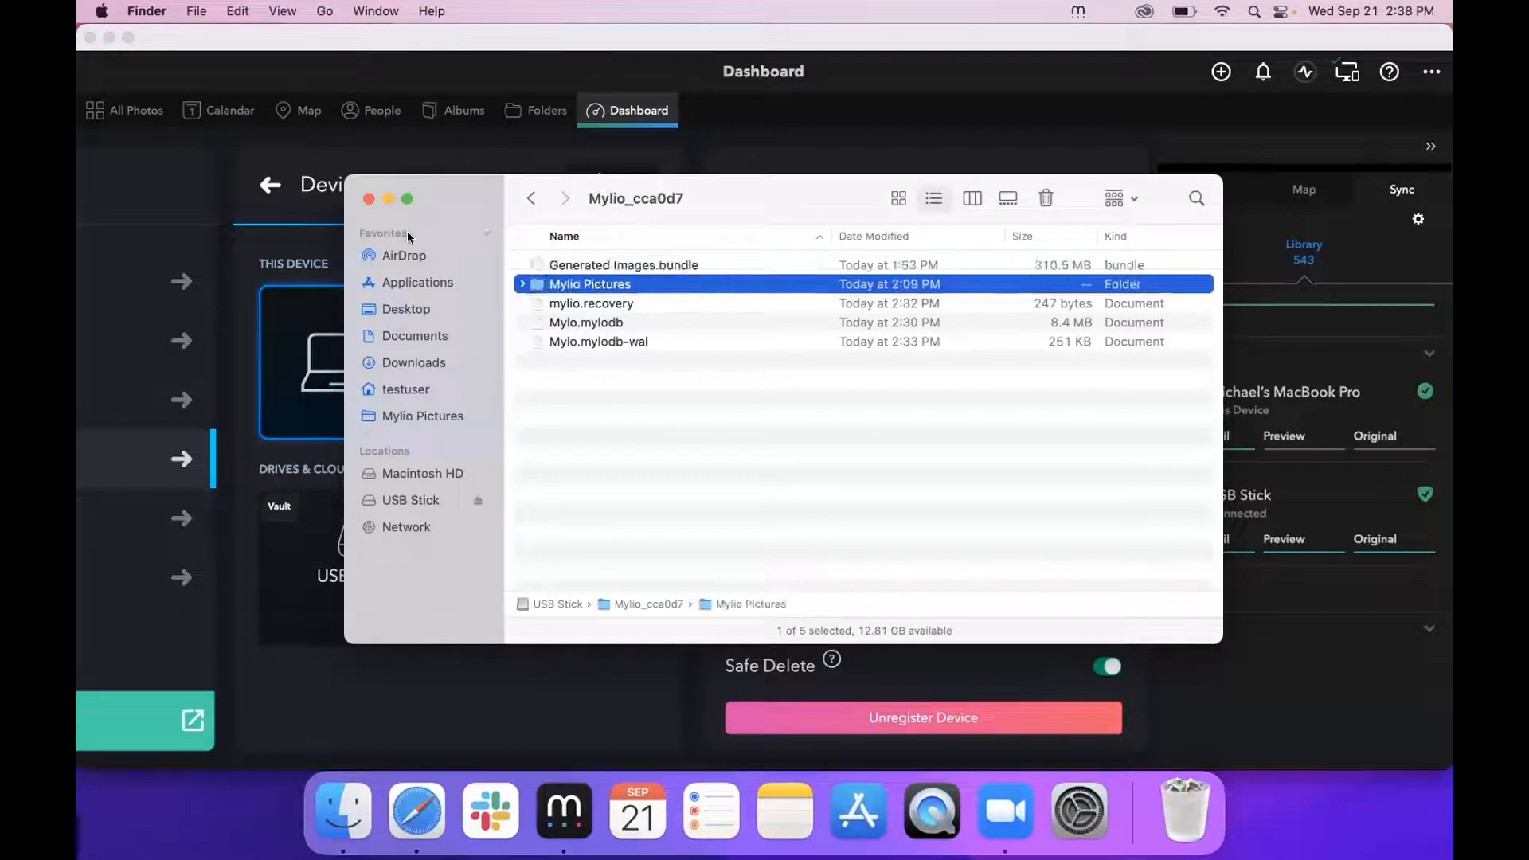
left_click(365, 198)
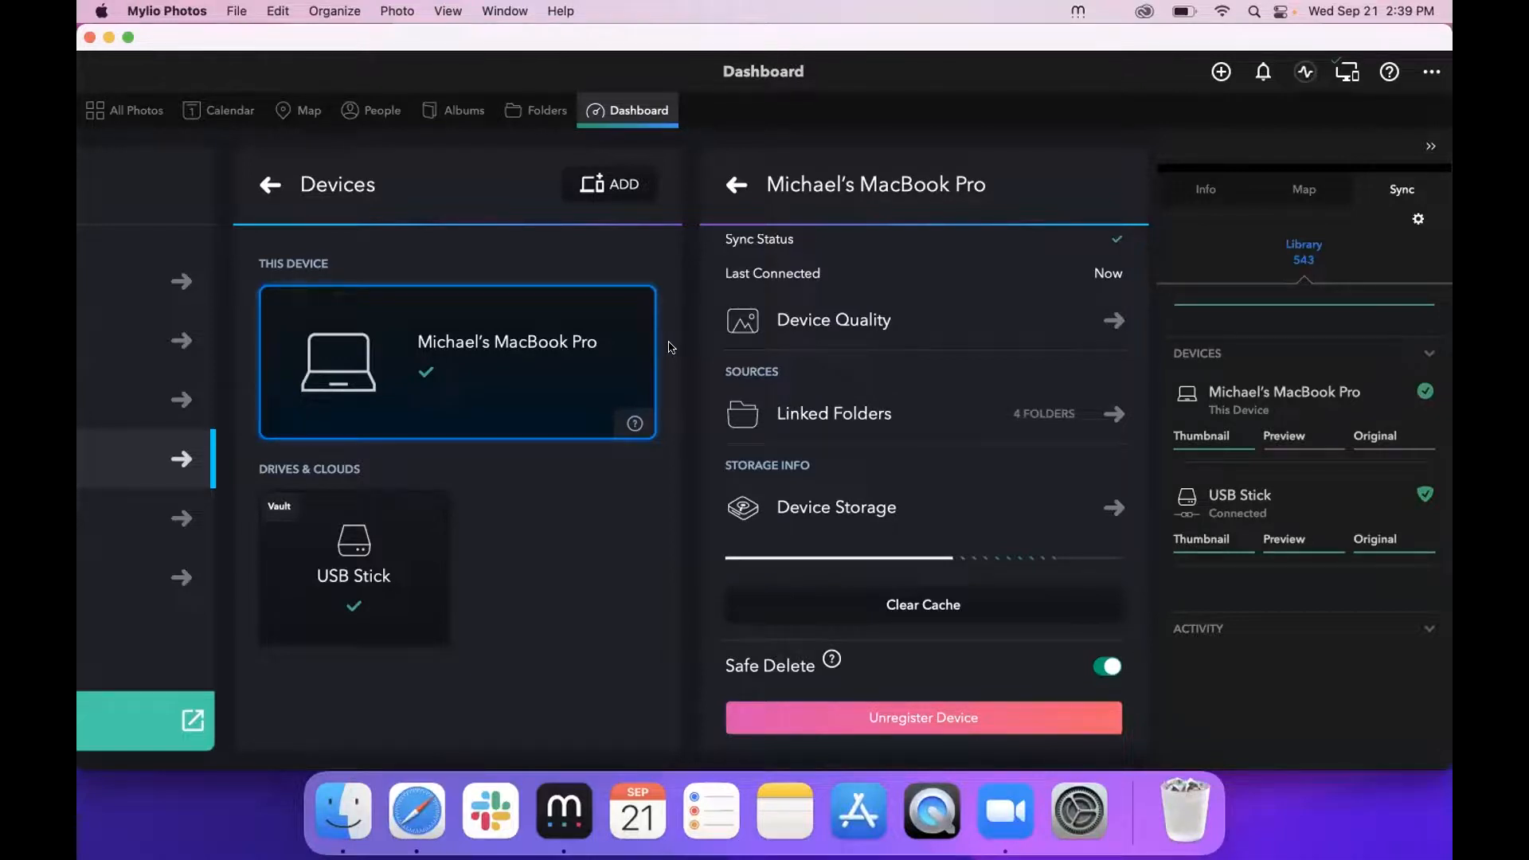
- Close and reopen the Mylio Photos window, and look at the application's hide and quit commands
left_click(89, 38)
left_click(570, 829)
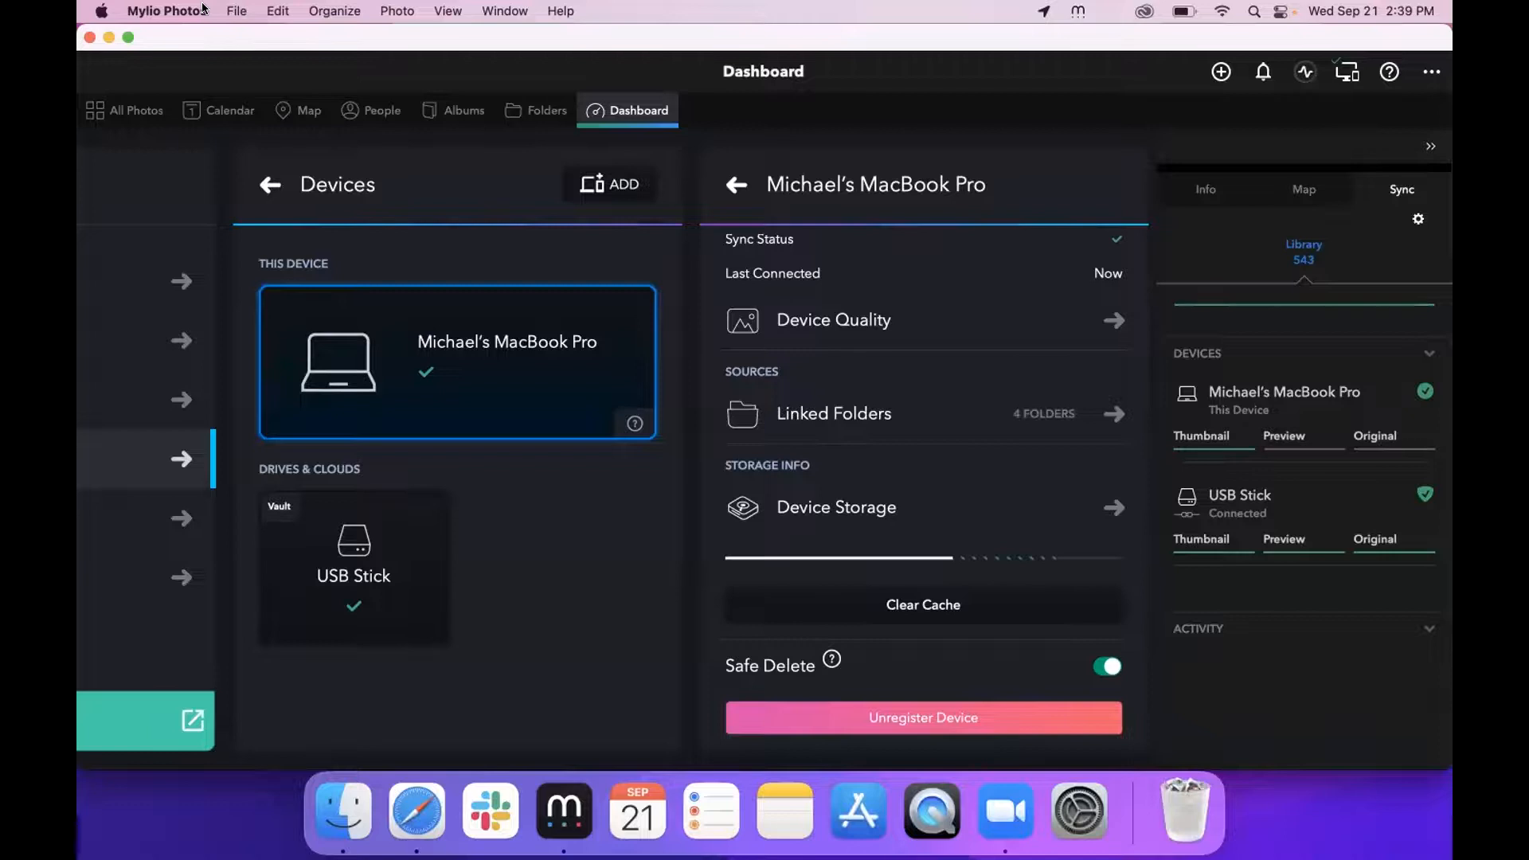
left_click(167, 11)
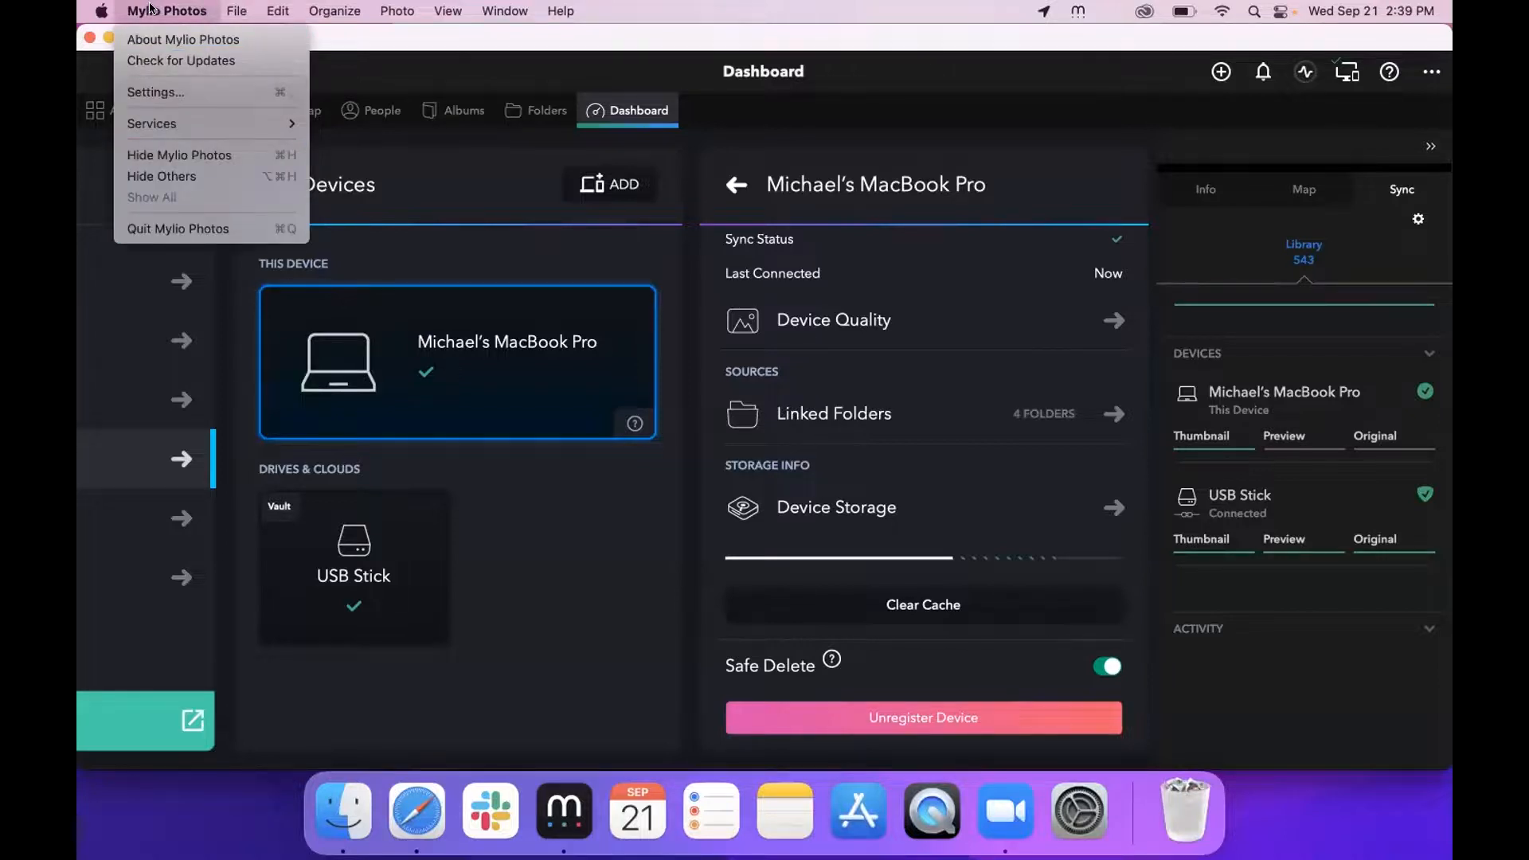
left_click(151, 8)
left_click(181, 11)
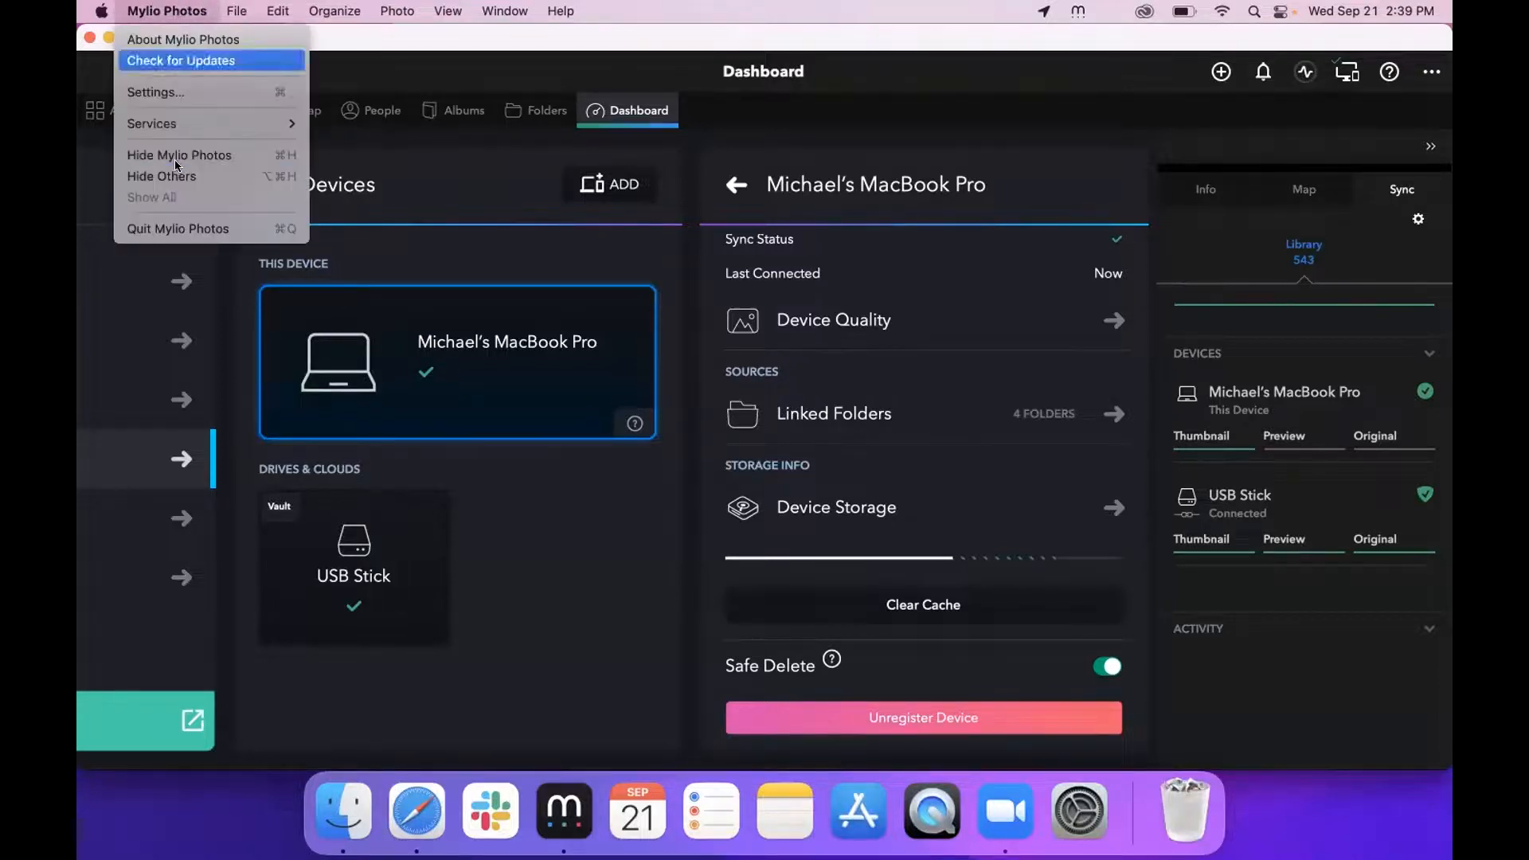
left_click(192, 9)
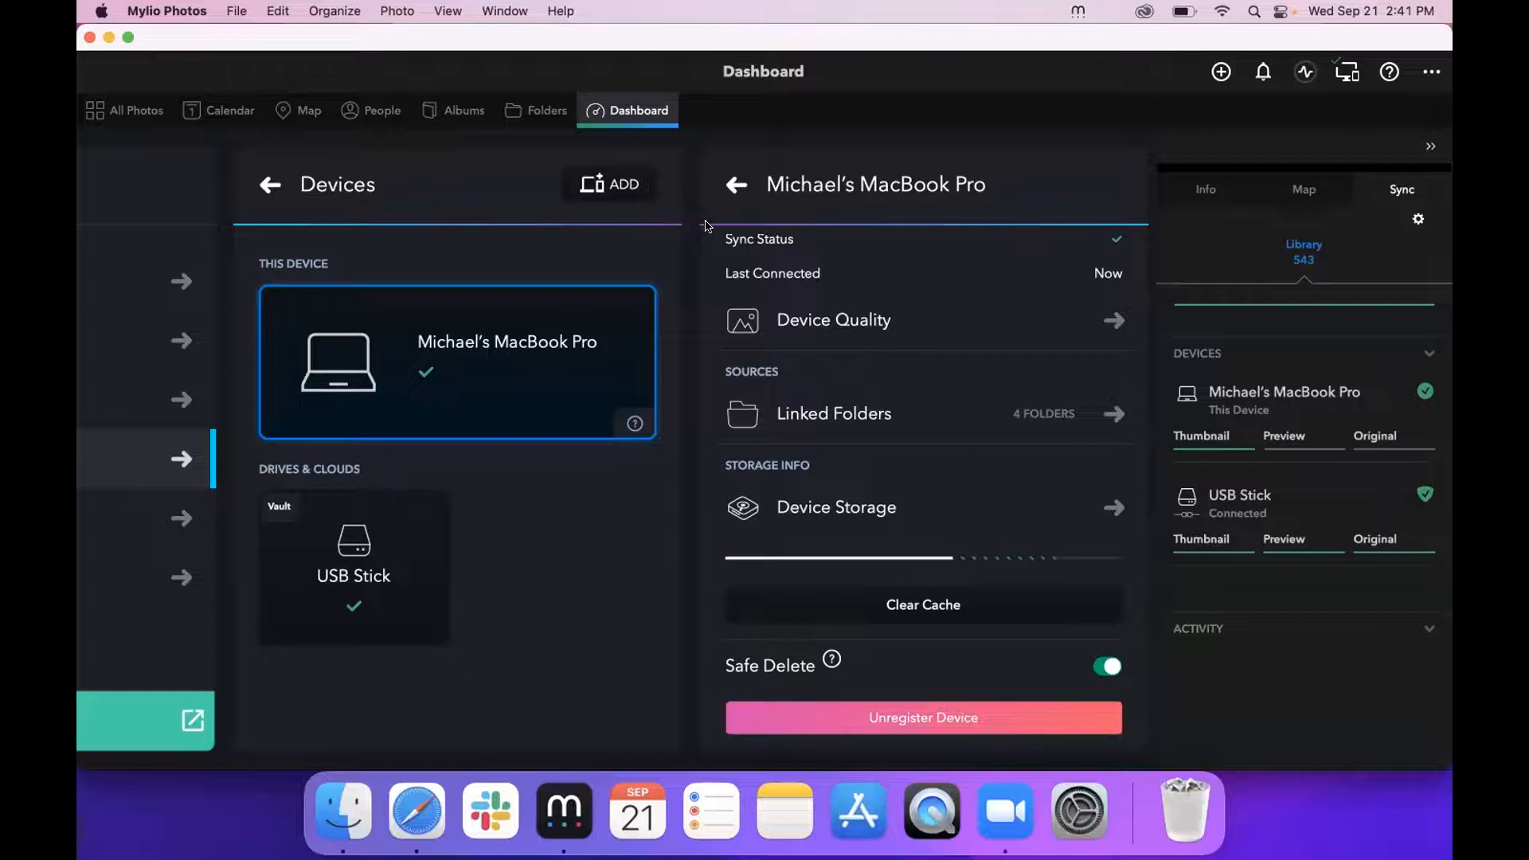
- Return to the dashboard's overview and review the devices and drives registered with the library
left_click(634, 118)
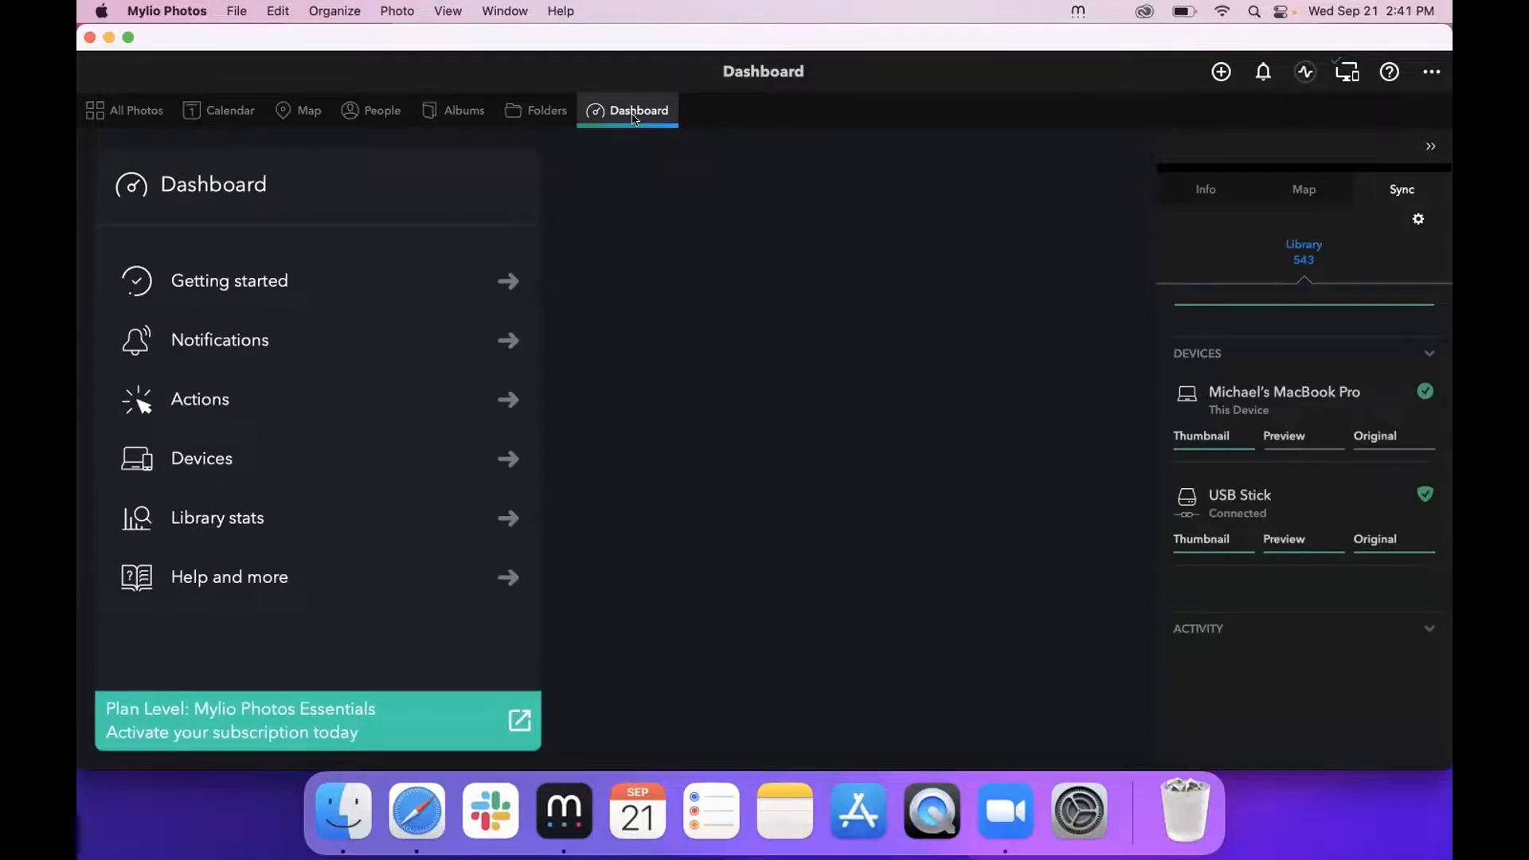
left_click(310, 440)
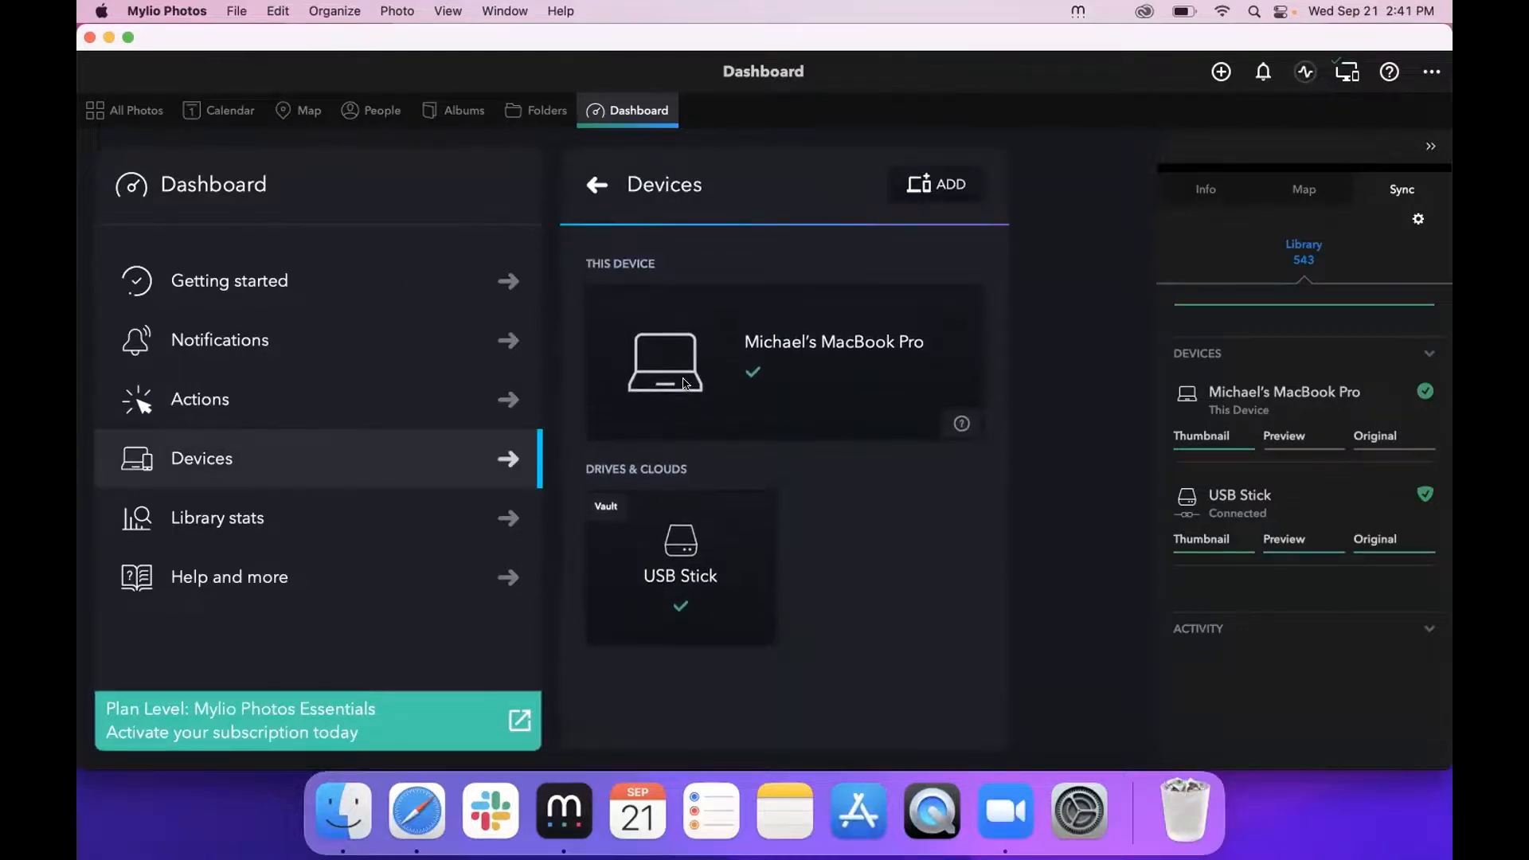
scroll(683, 384, "up", 1)
scroll(774, 375, "down", 1)
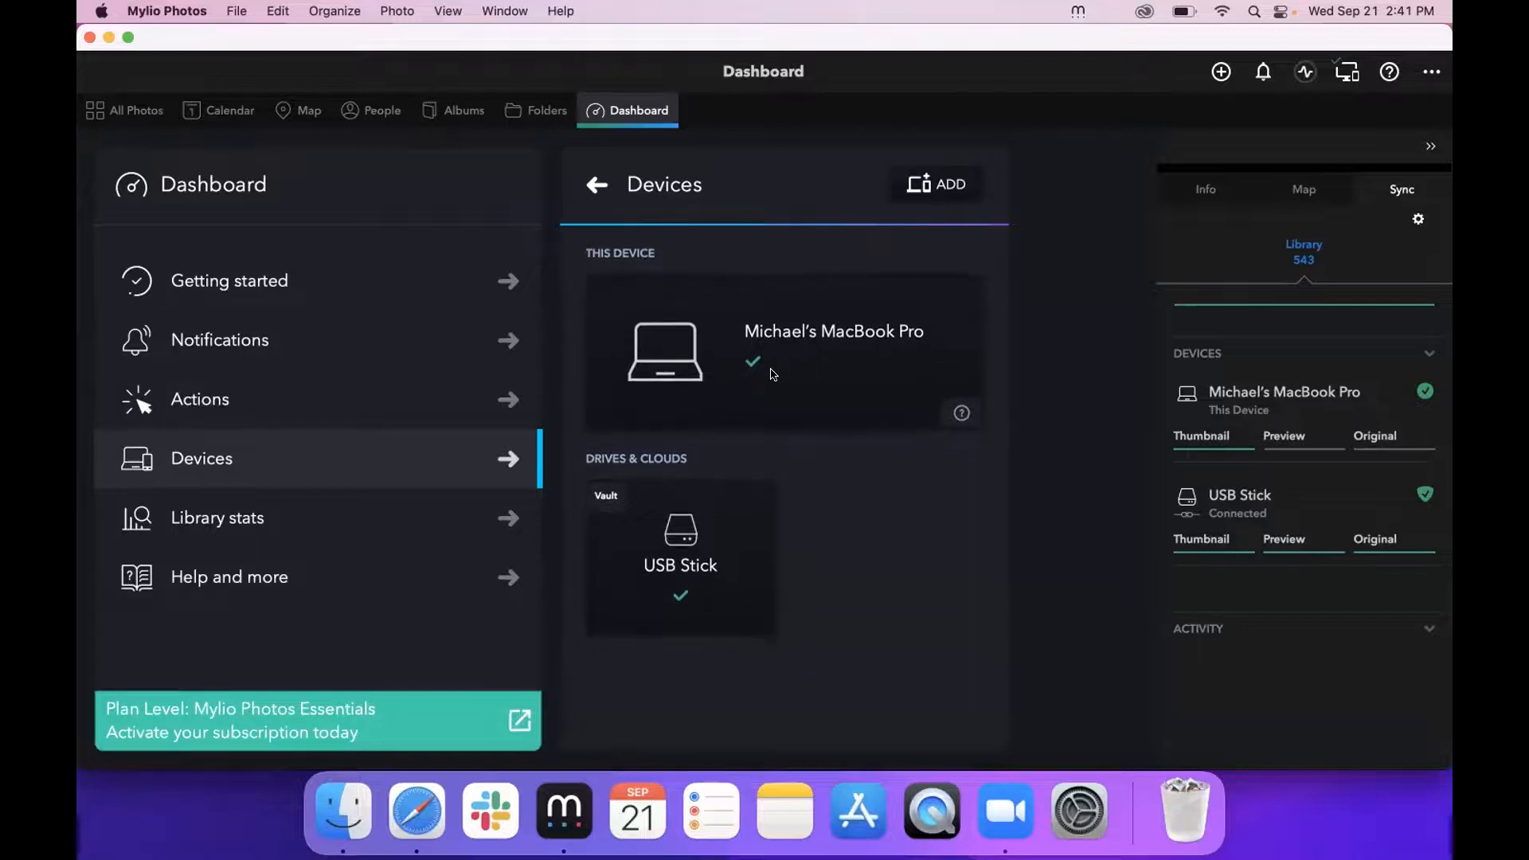
scroll(774, 374, "up", 1)
scroll(774, 374, "up", 1)
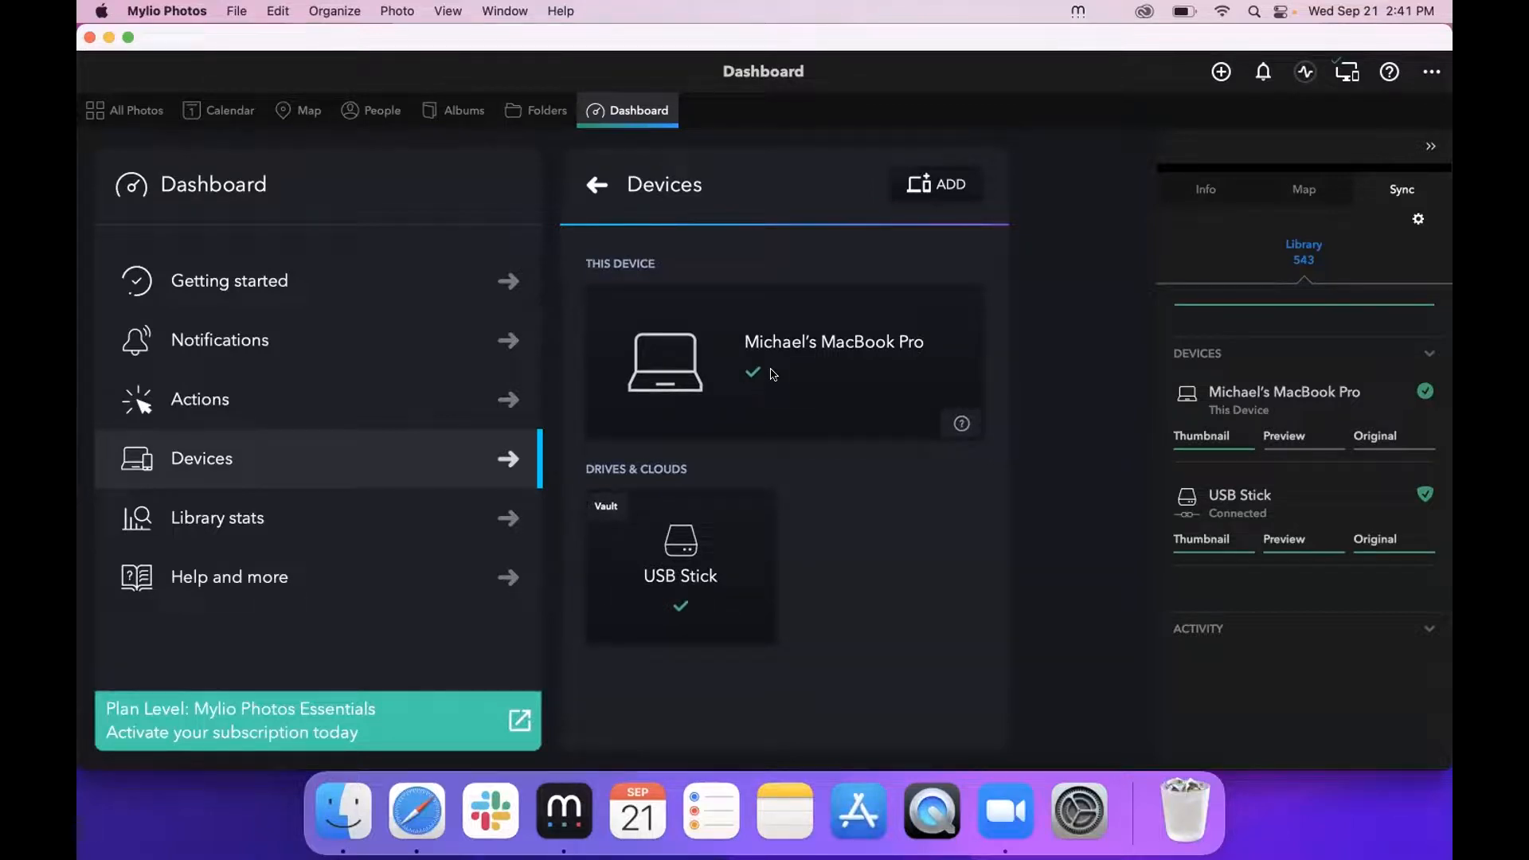
scroll(773, 375, "up", 1)
scroll(780, 370, "up", 1)
scroll(779, 370, "down", 1)
- View the device types that can be added and the external drive setup, and return to the device list without adding one
left_click(942, 186)
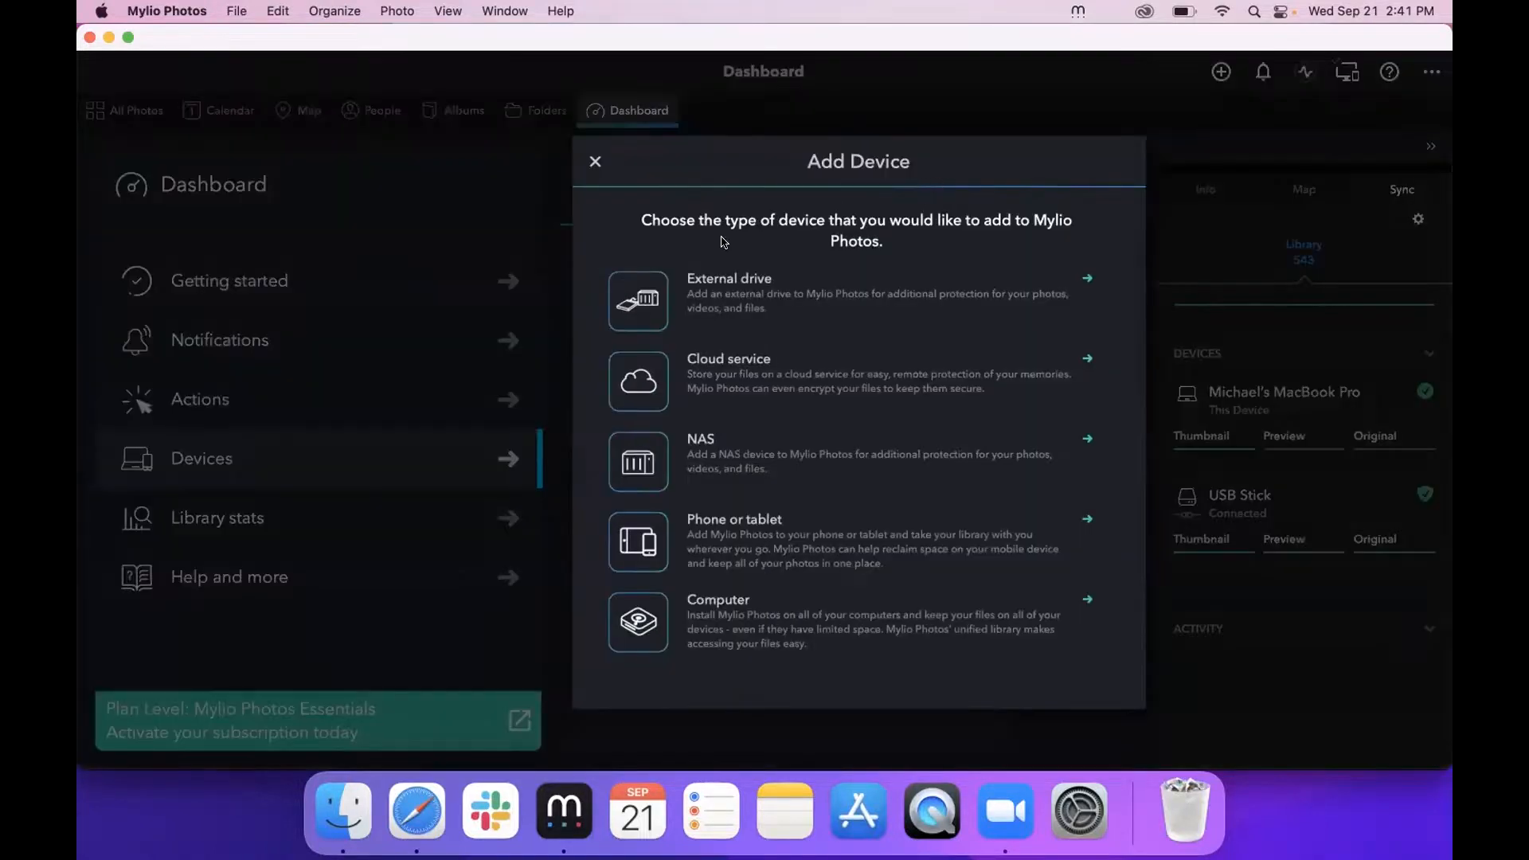
left_click(653, 298)
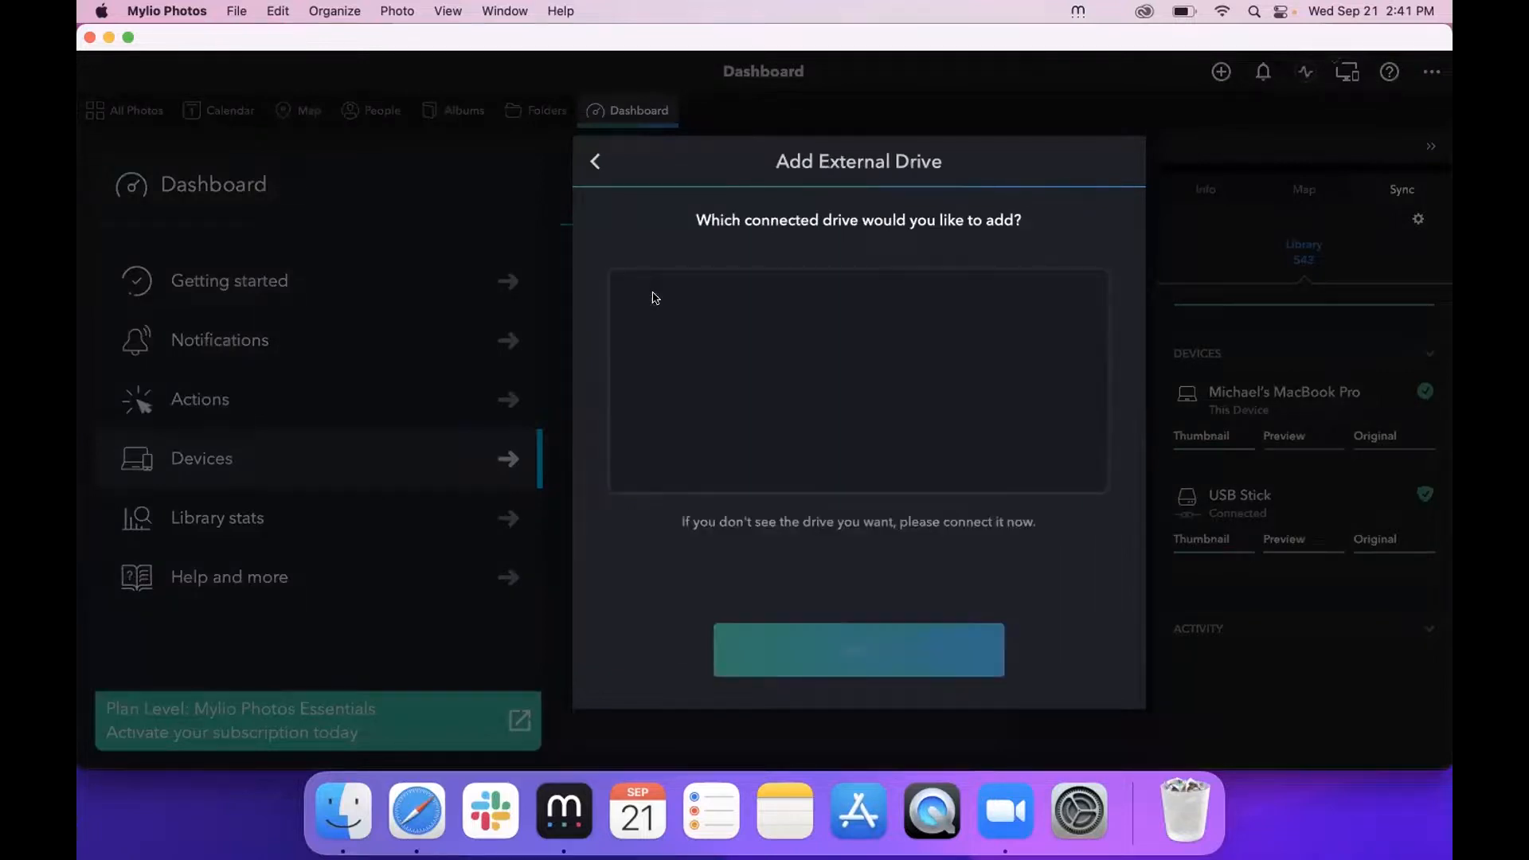
left_click(599, 162)
left_click(595, 161)
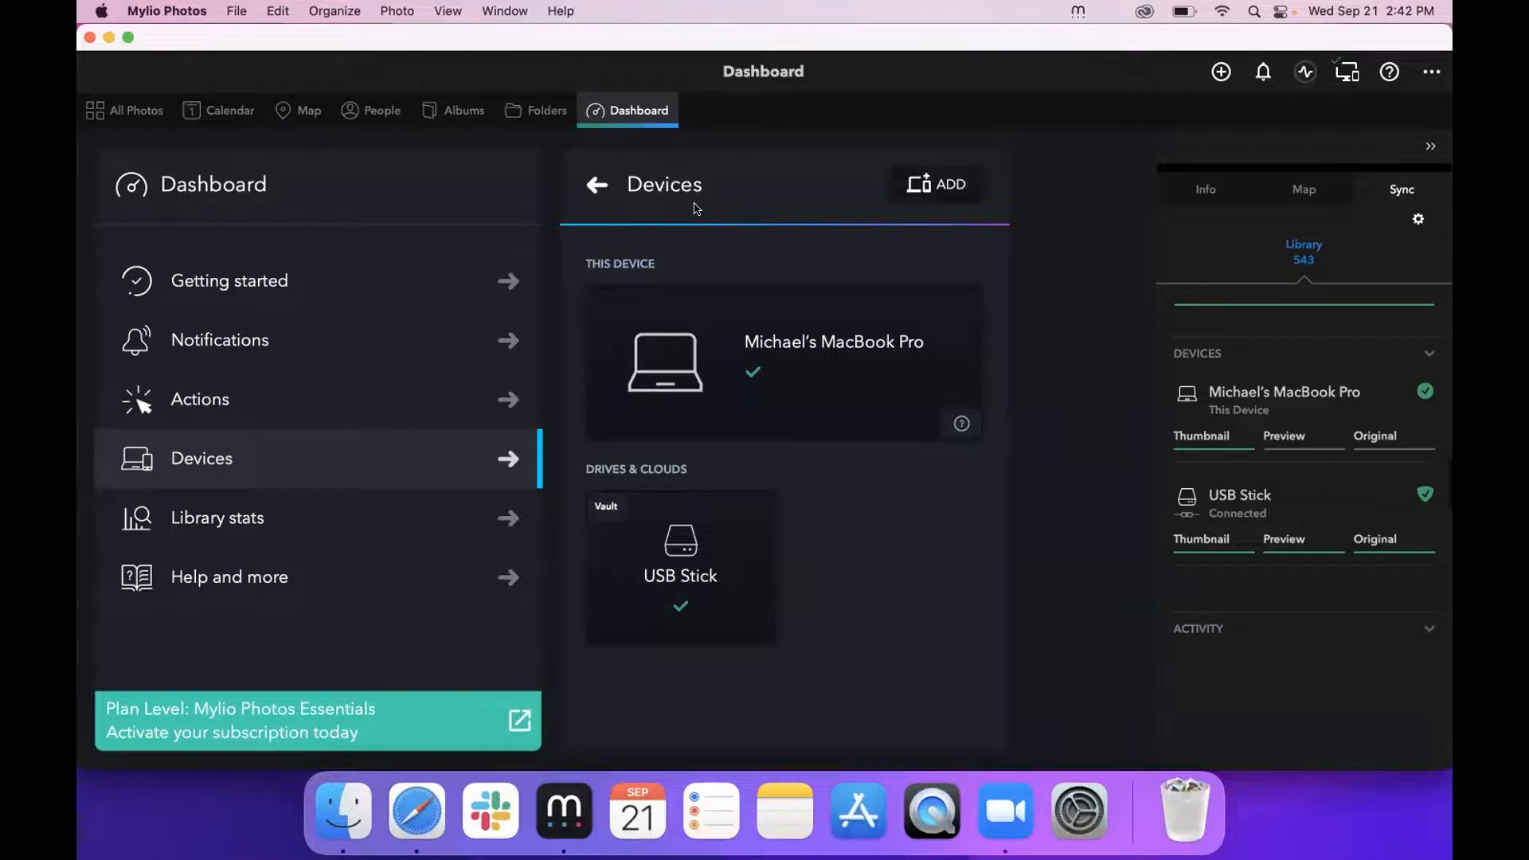
- Open the USB Stick vault's details, examine its storage, host, migration and unregister options, and return to the device list
scroll(694, 208, "left", 1)
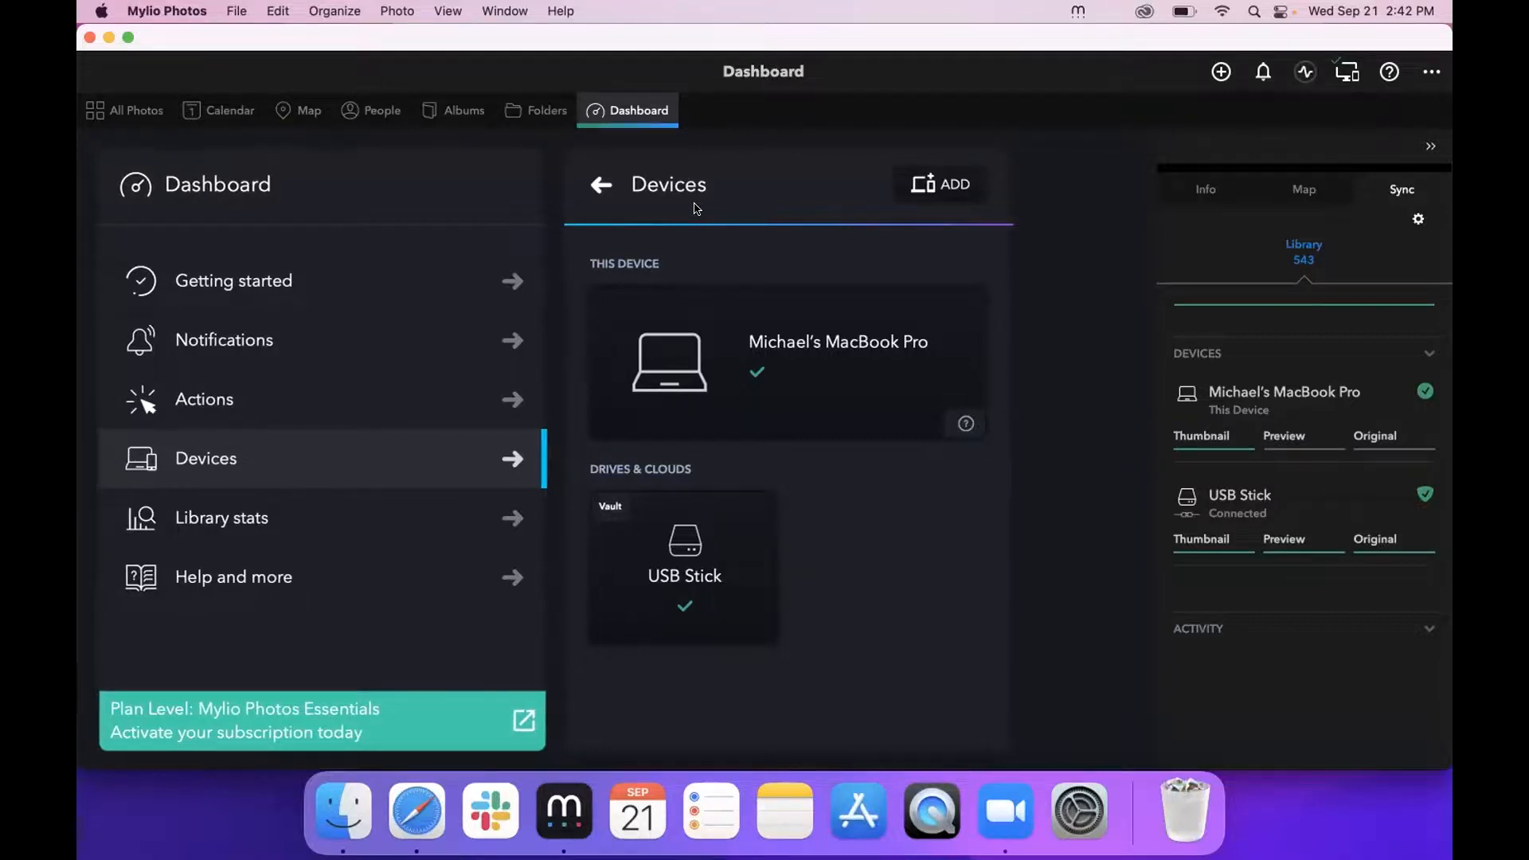
scroll(694, 209, "right", 1)
scroll(694, 209, "left", 1)
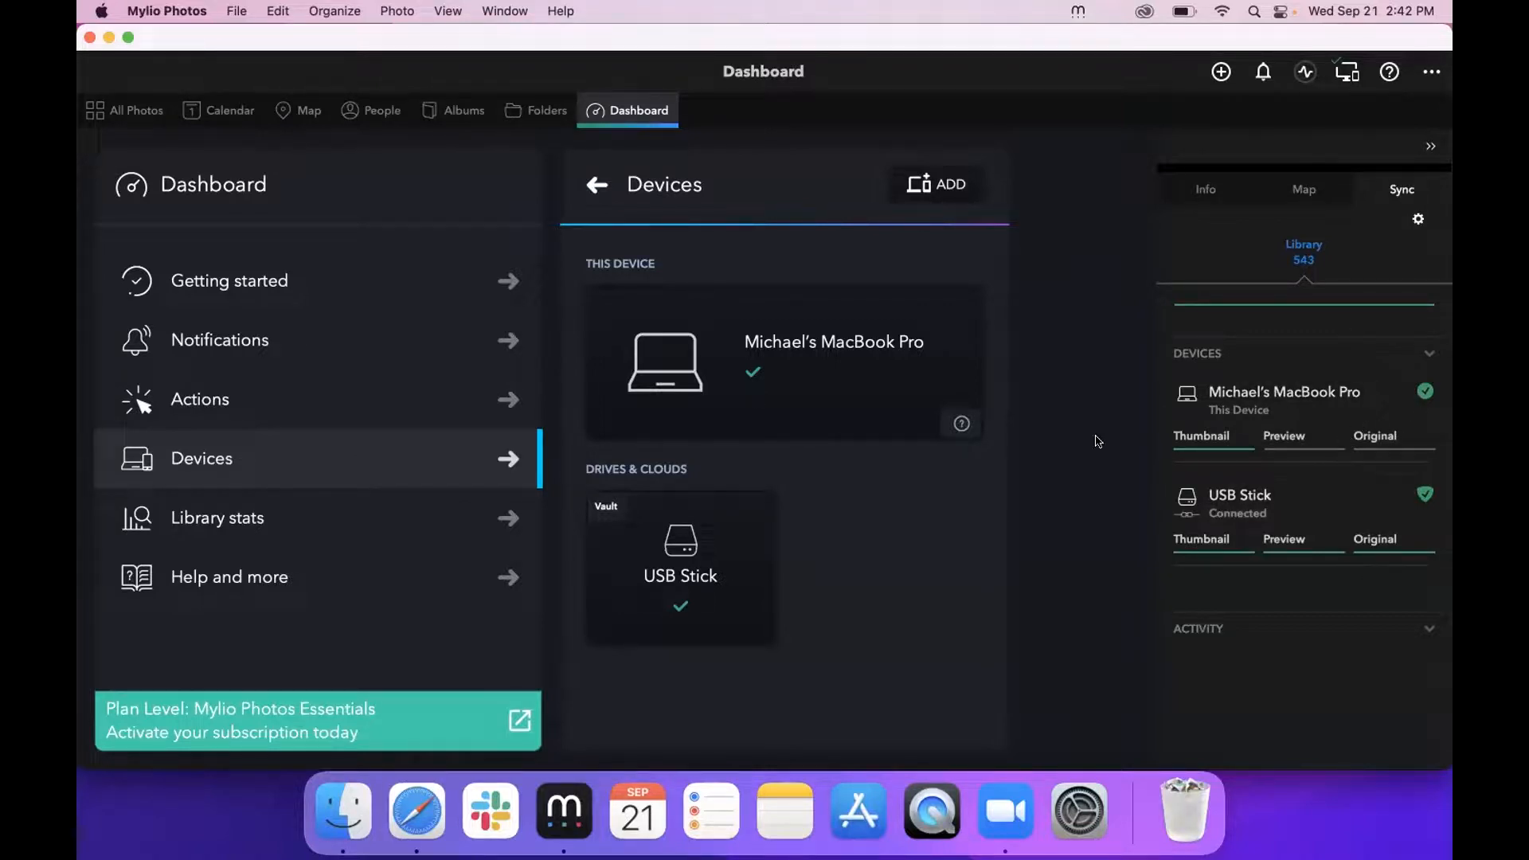
scroll(871, 453, "down", 1)
left_click(694, 543)
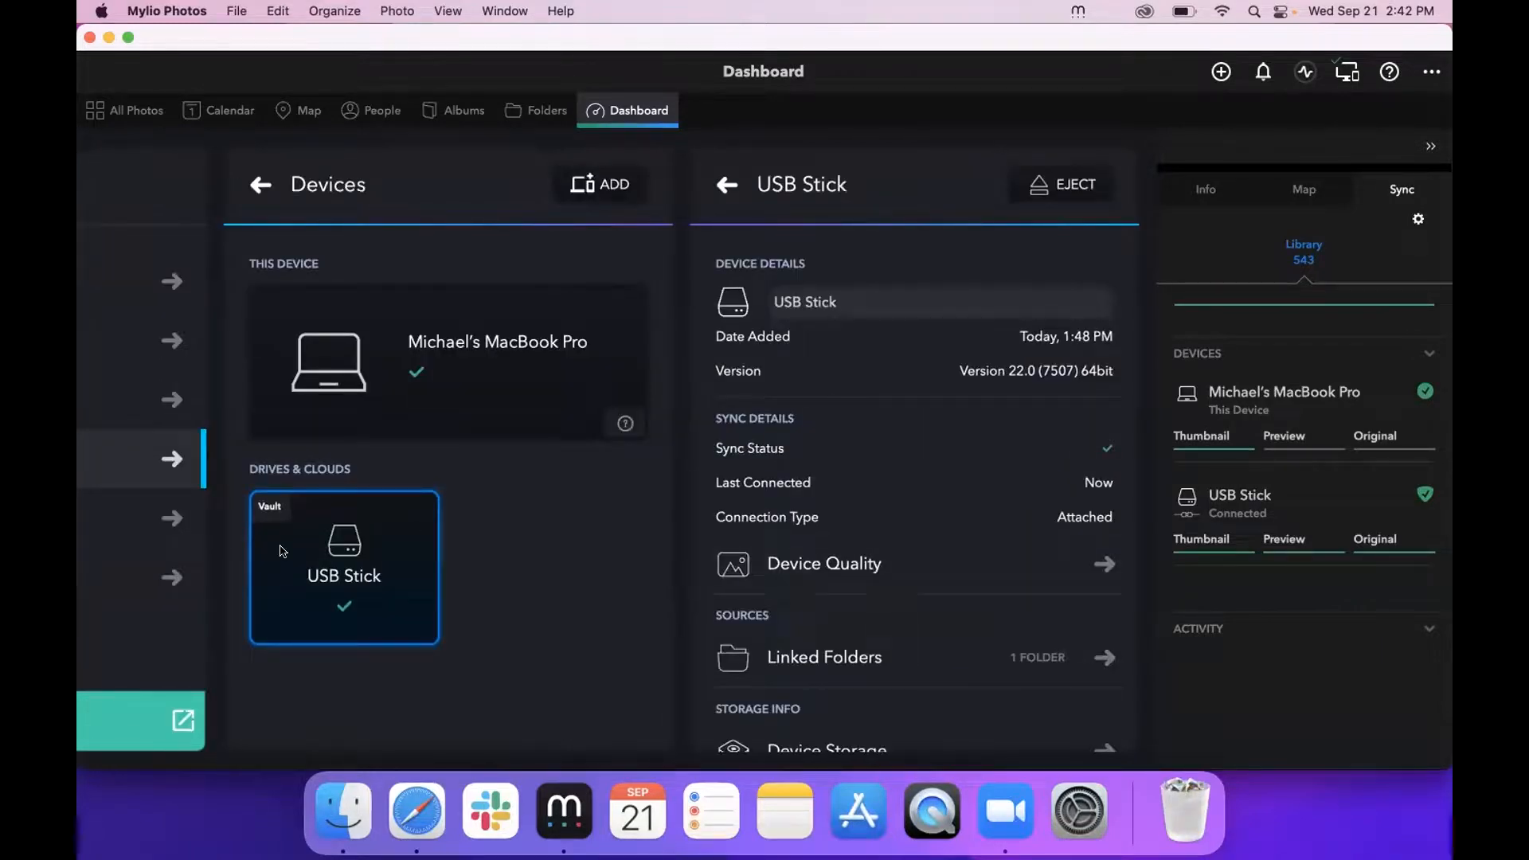
scroll(919, 510, "down", 6)
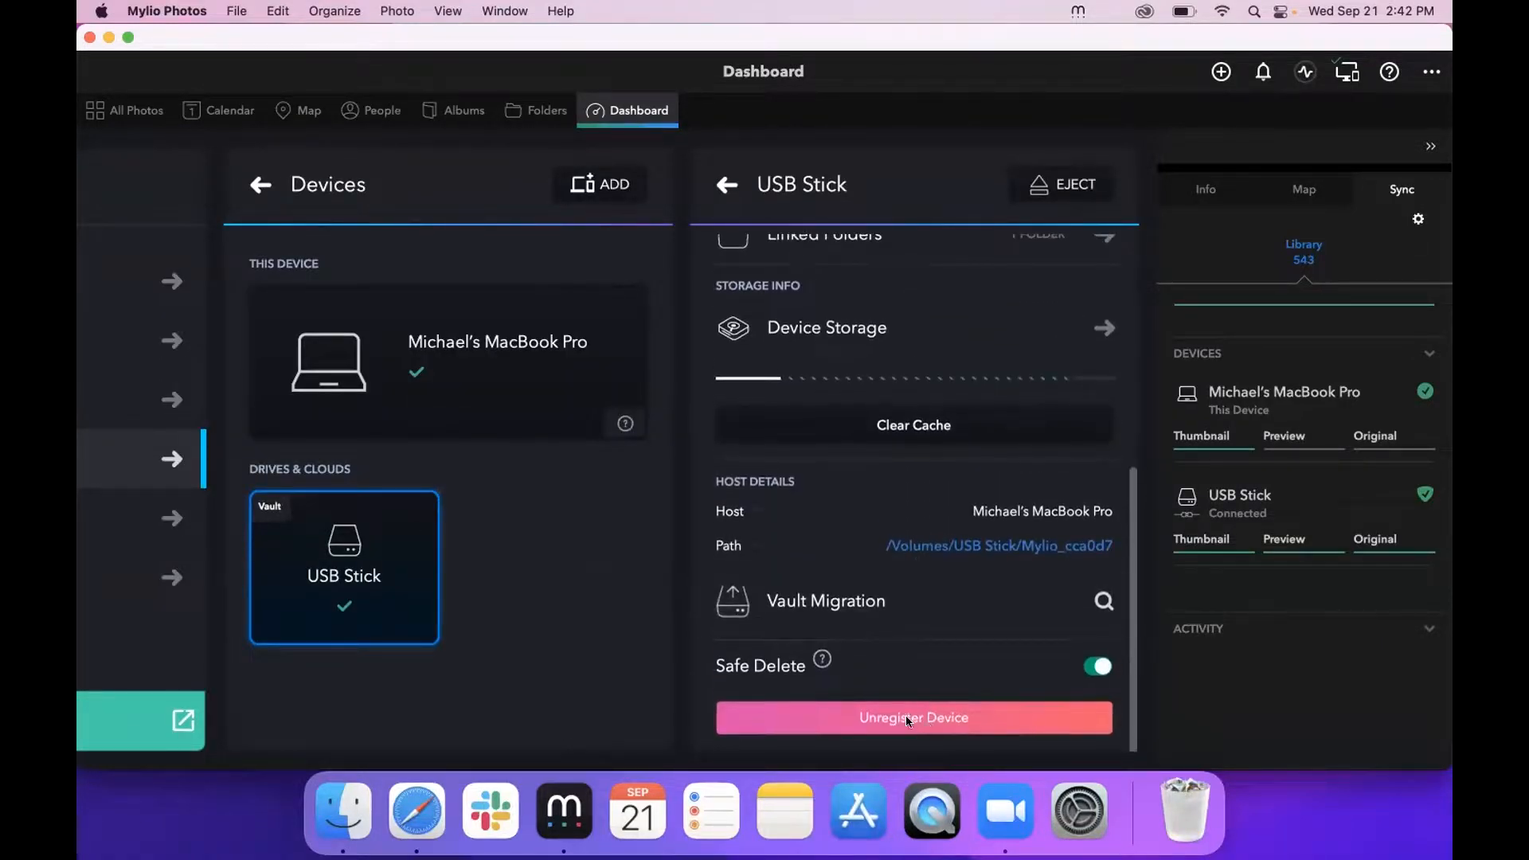
left_click(727, 184)
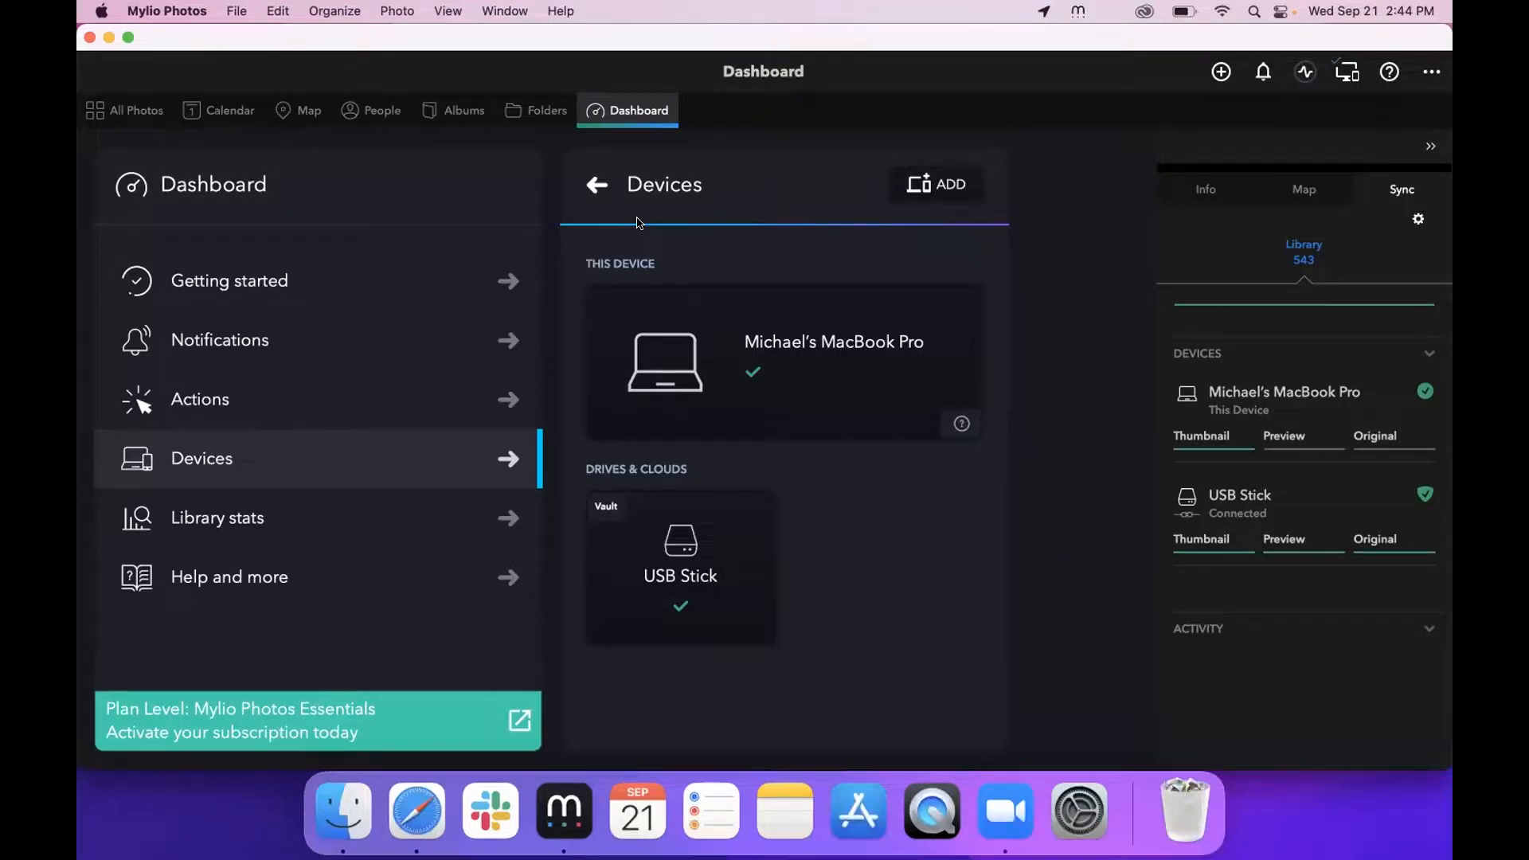
- Open the black-and-white portrait of the smiling boy from All Photos and examine its red-marked background at closer zoom
left_click(146, 110)
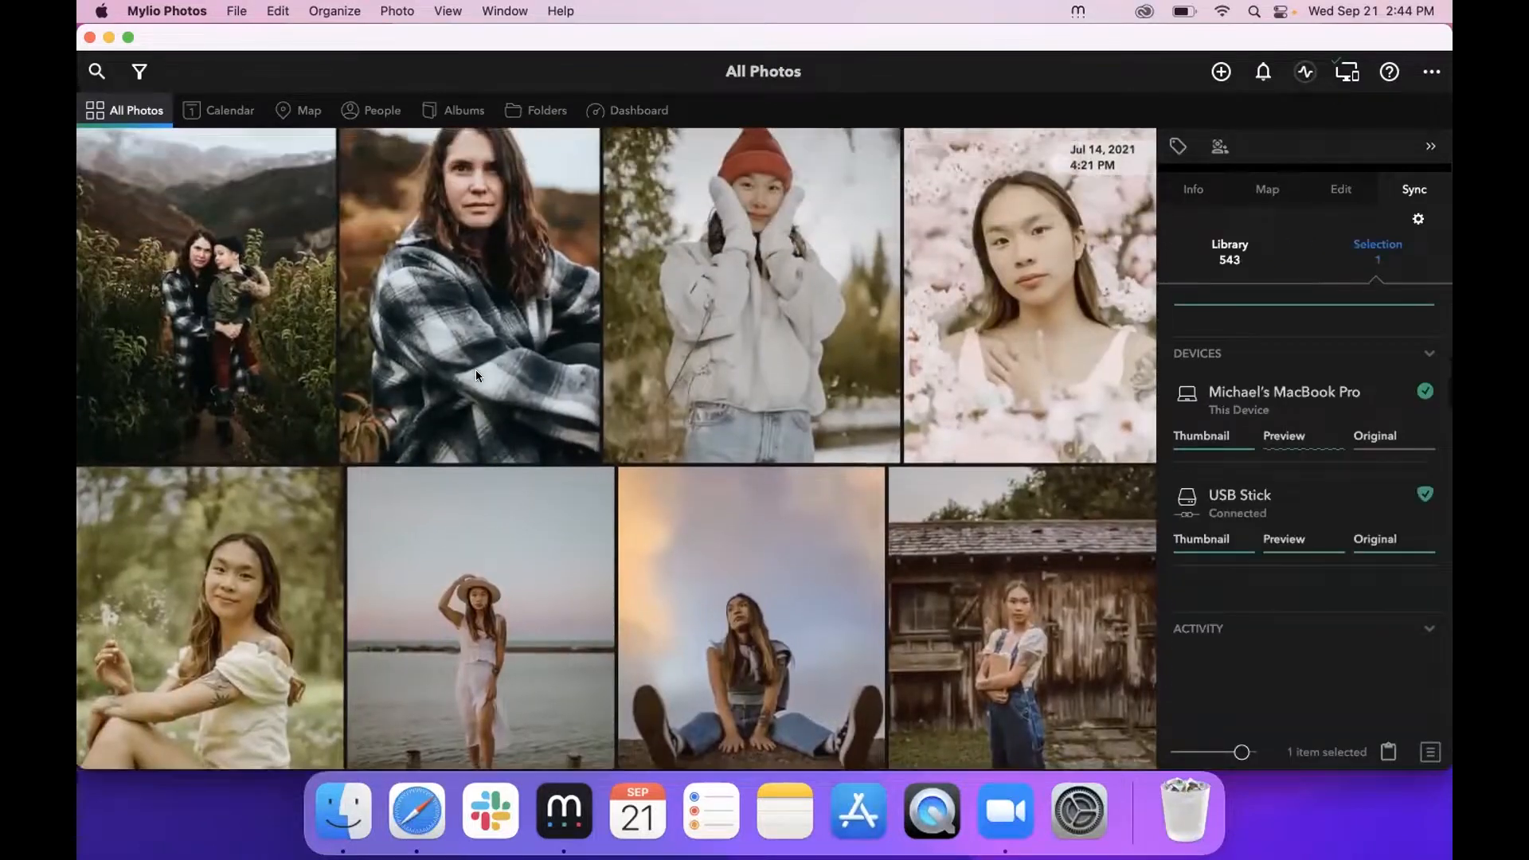
scroll(478, 376, "up", 2)
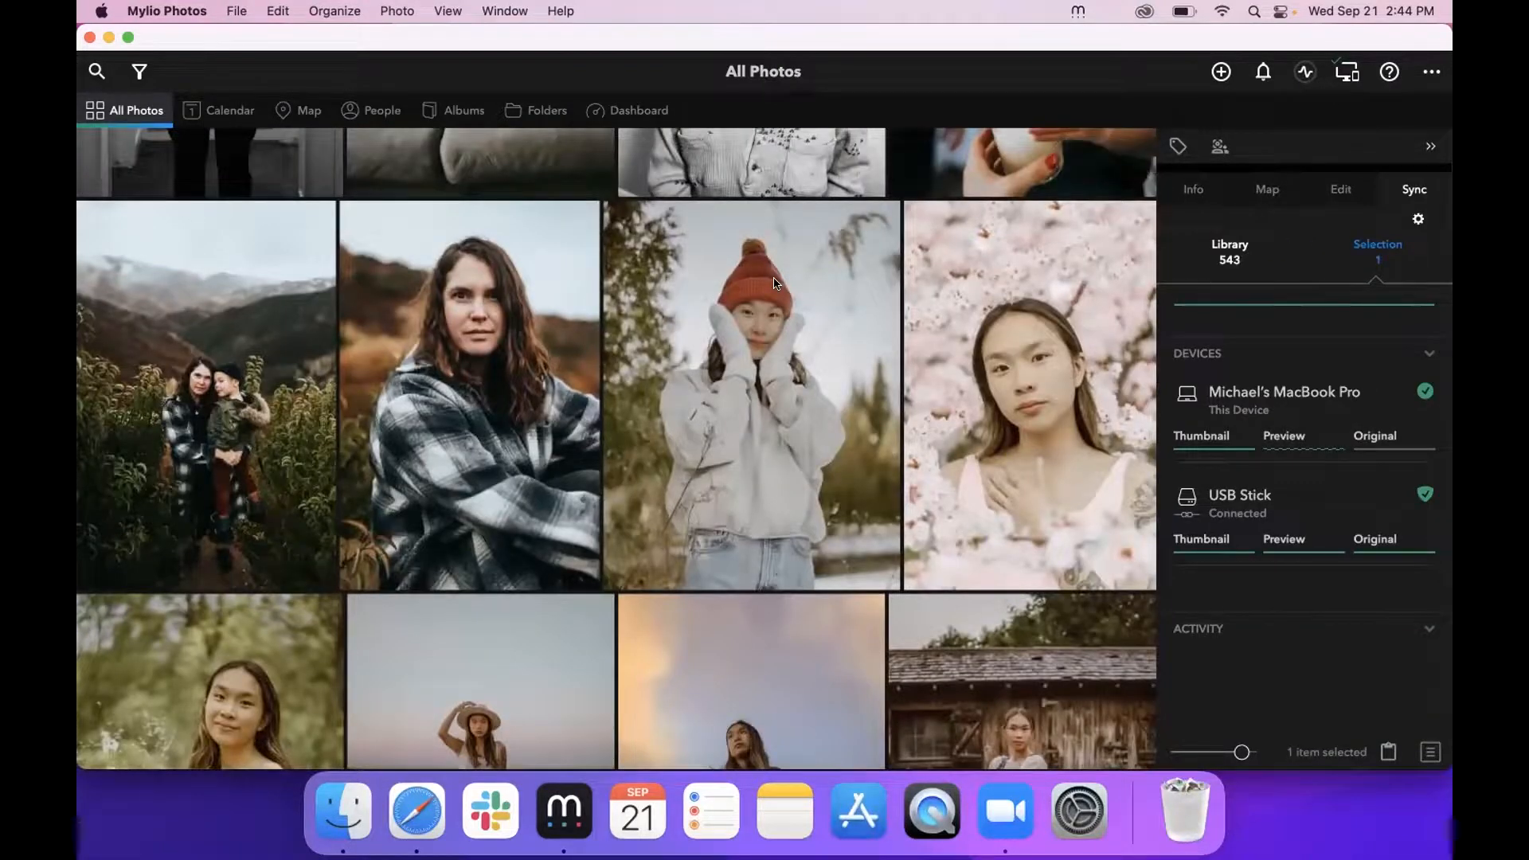
scroll(774, 284, "up", 5)
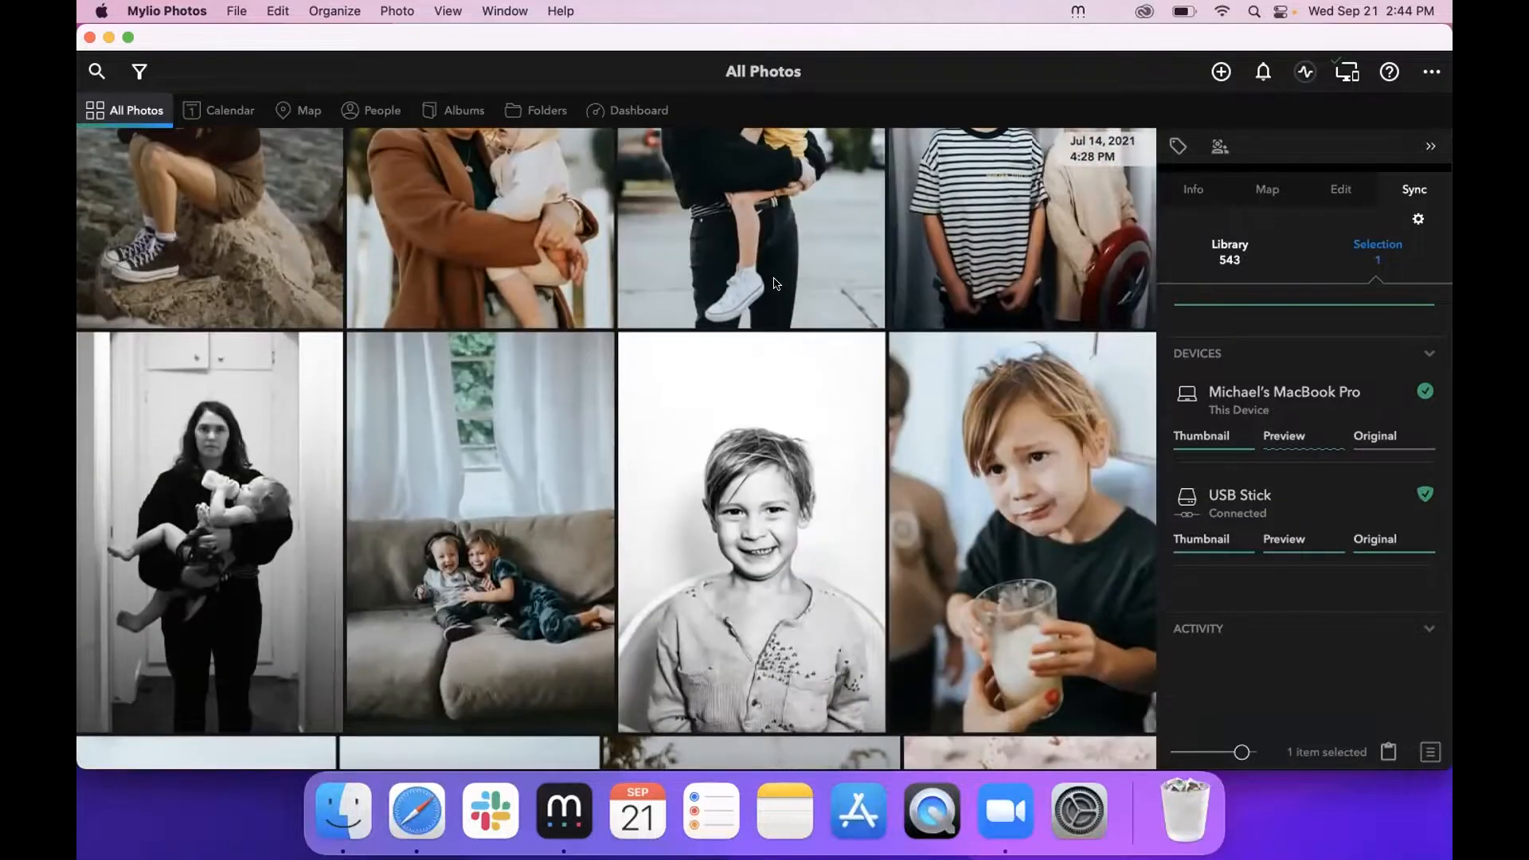
double_click(740, 386)
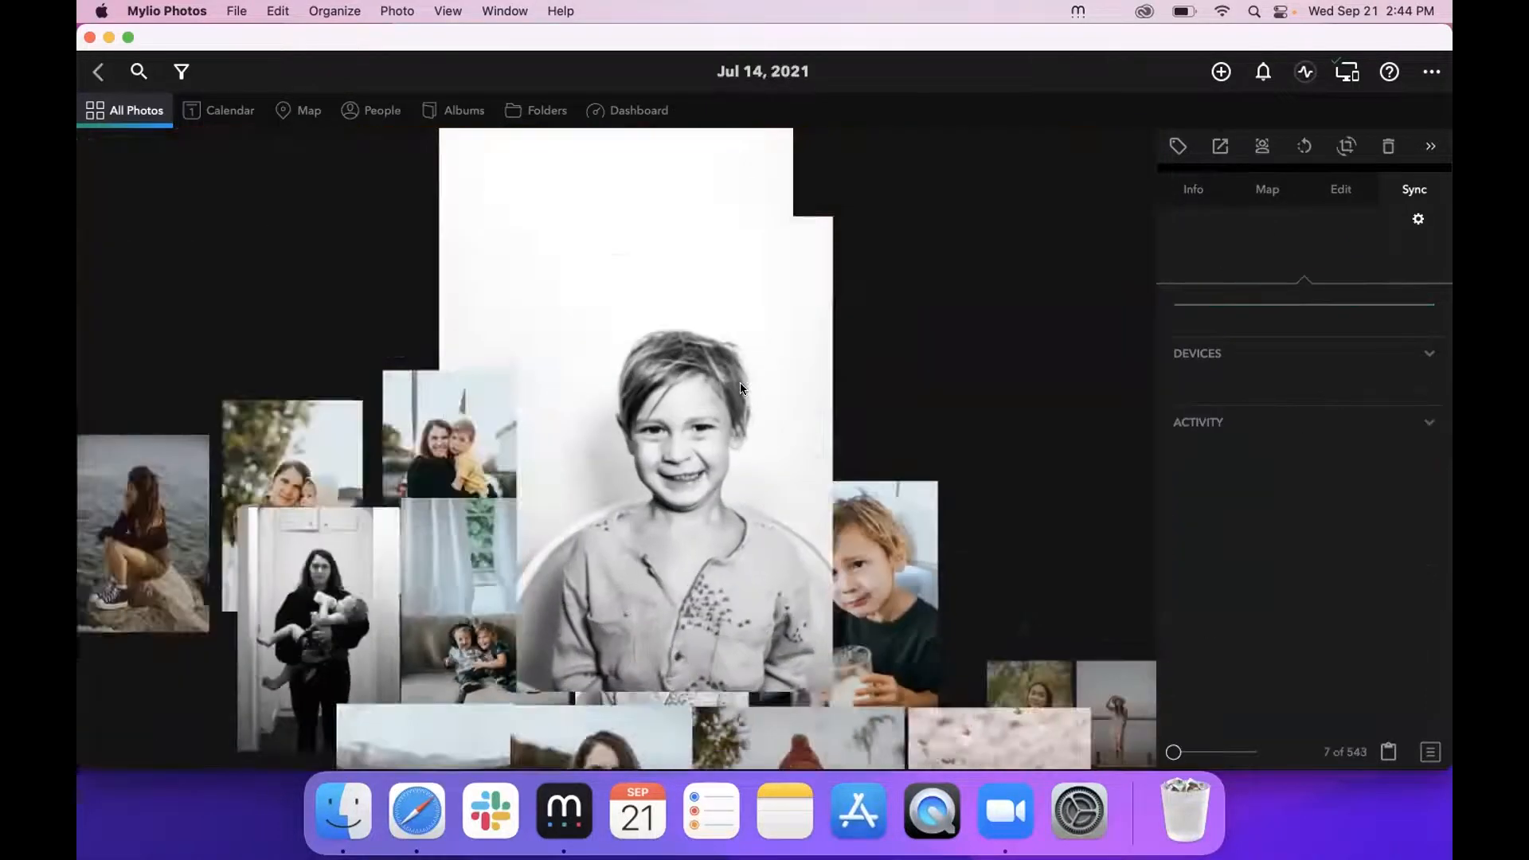
key("Left")
key("Right")
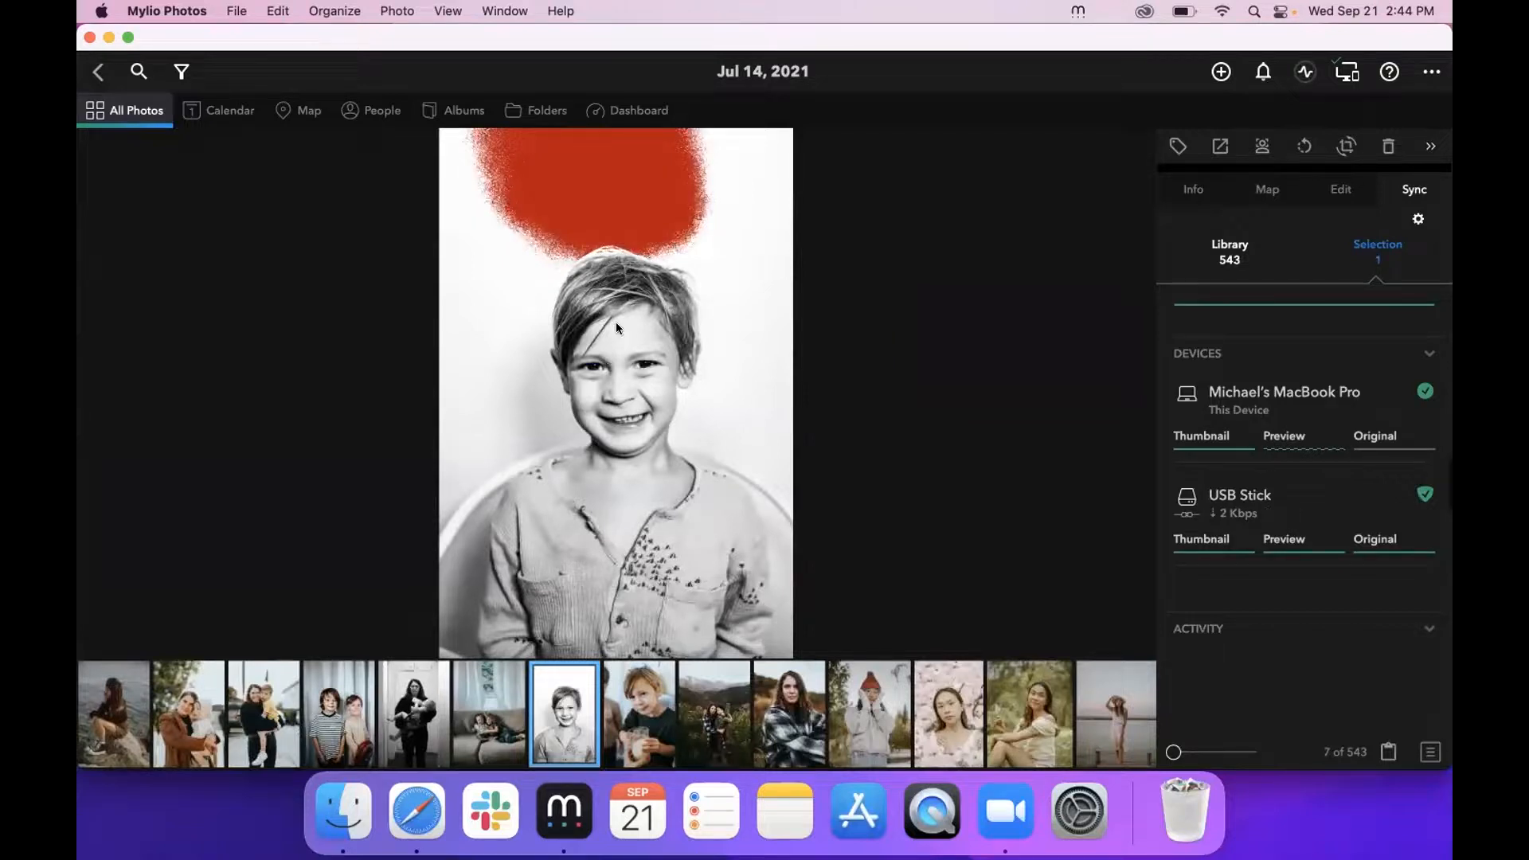
double_click(572, 178)
double_click(572, 206)
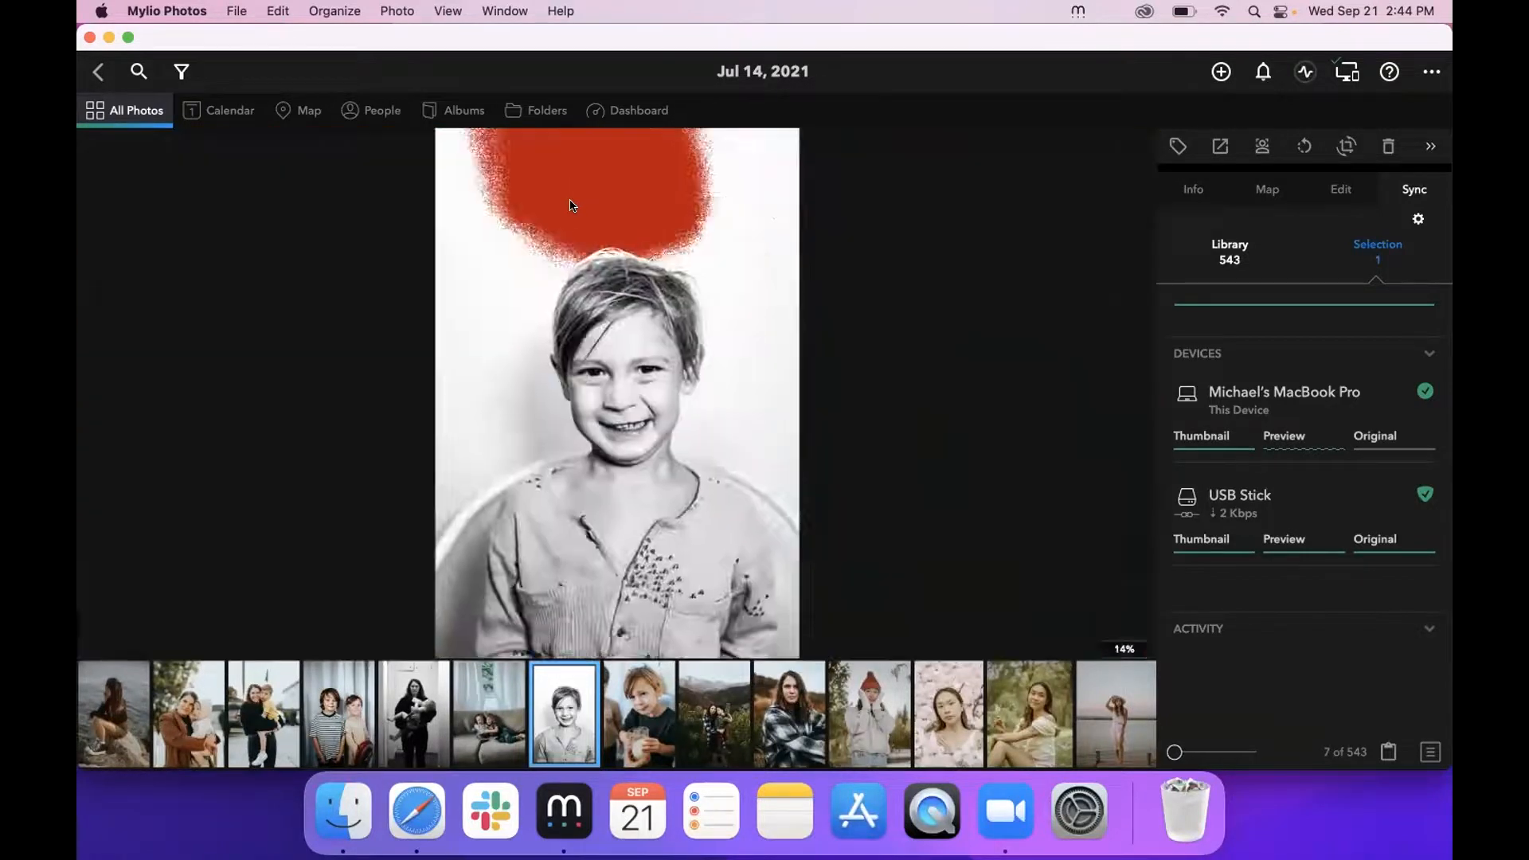
- Browse forward through the following photos to the portrait framed by pink blossoms
key("Right")
key("Right")
key("Right")
key("Right")
key("Right")
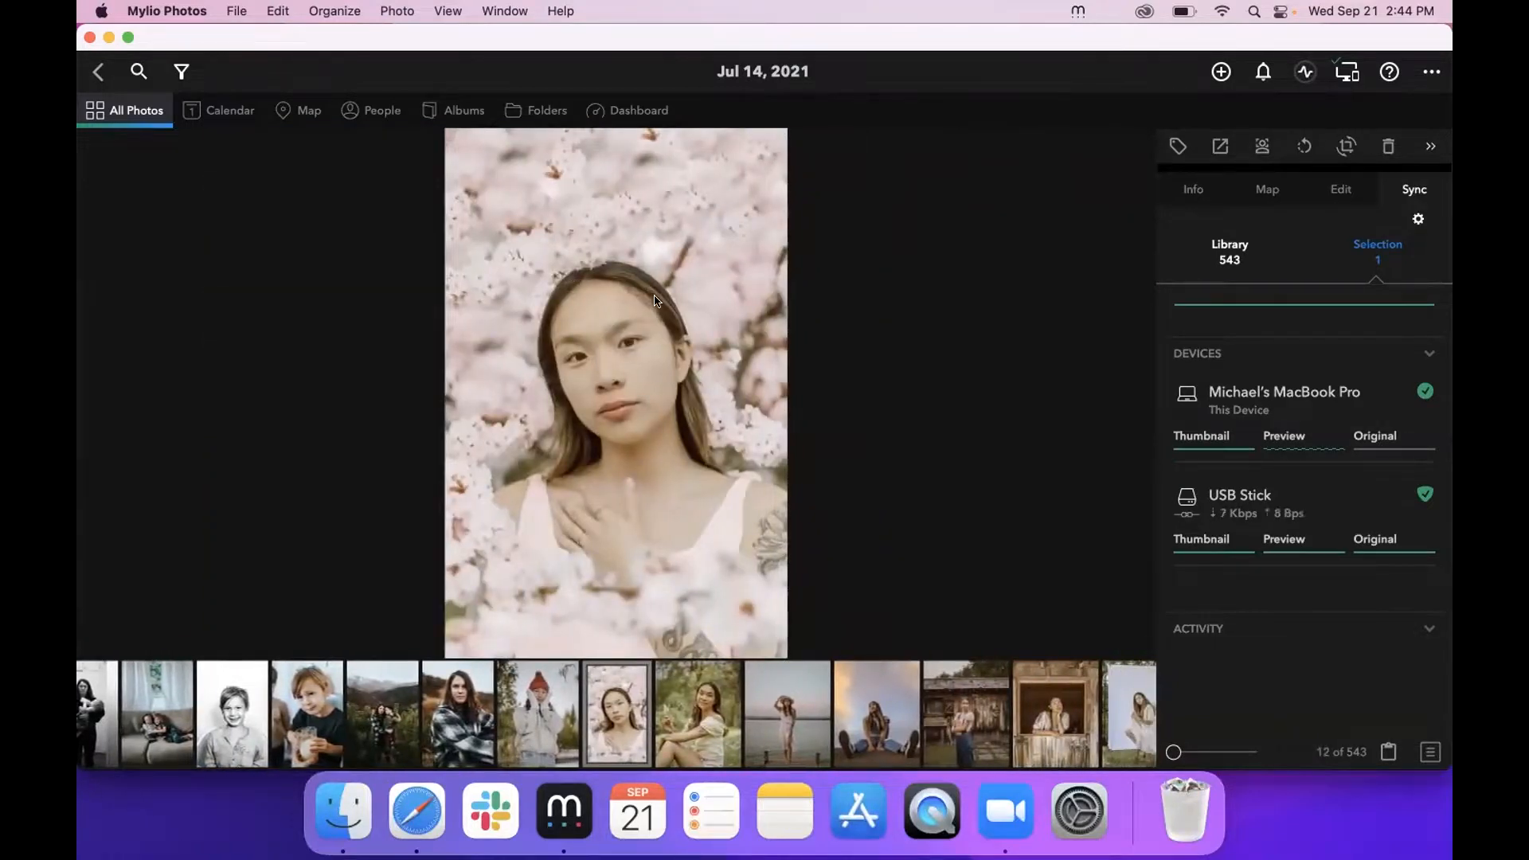
- Return to the photo grid and browse the flower photos dated May 11, 2021, ending on the pink flowers
key("Escape")
scroll(643, 330, "down", 15)
scroll(248, 528, "down", 2)
double_click(248, 529)
key("Left")
key("Left")
key("Left")
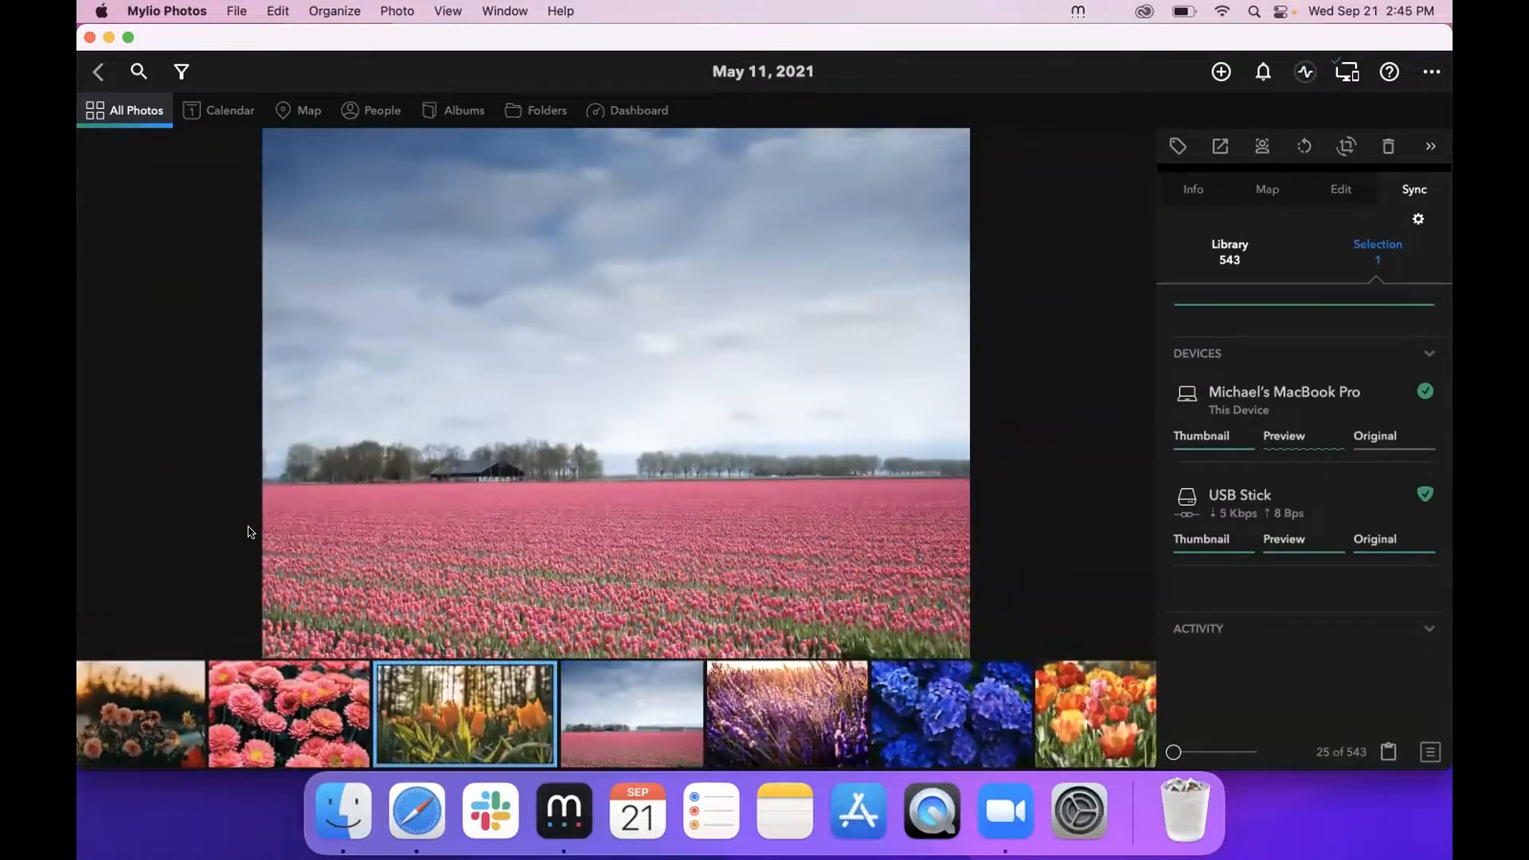
key("Right")
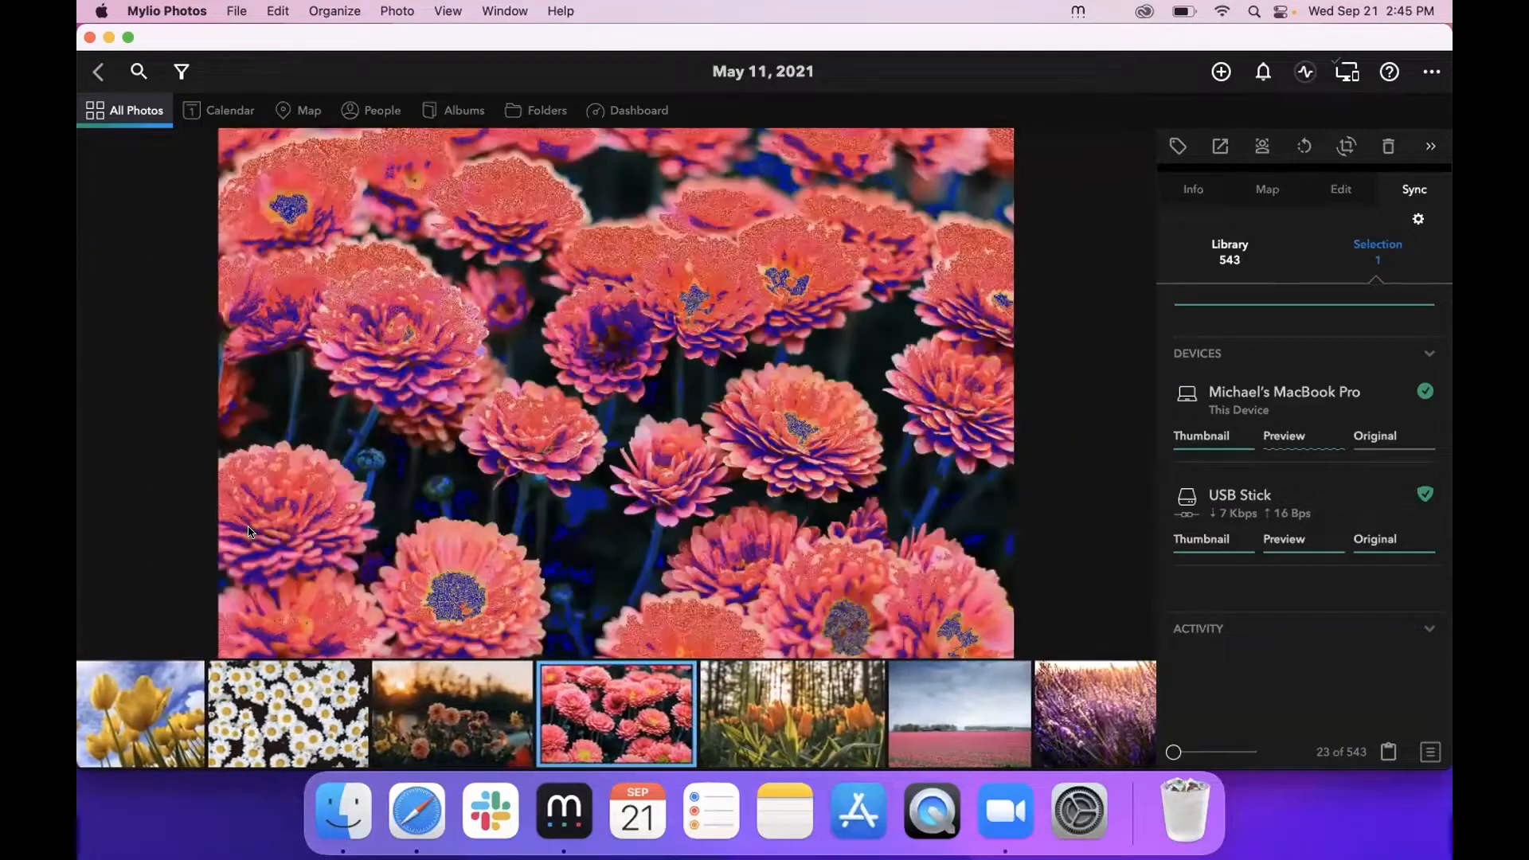
- Inspect the colored areas on the pink flowers' petals and centers at 100% zoom and at full view
scroll(599, 319, "up", 3)
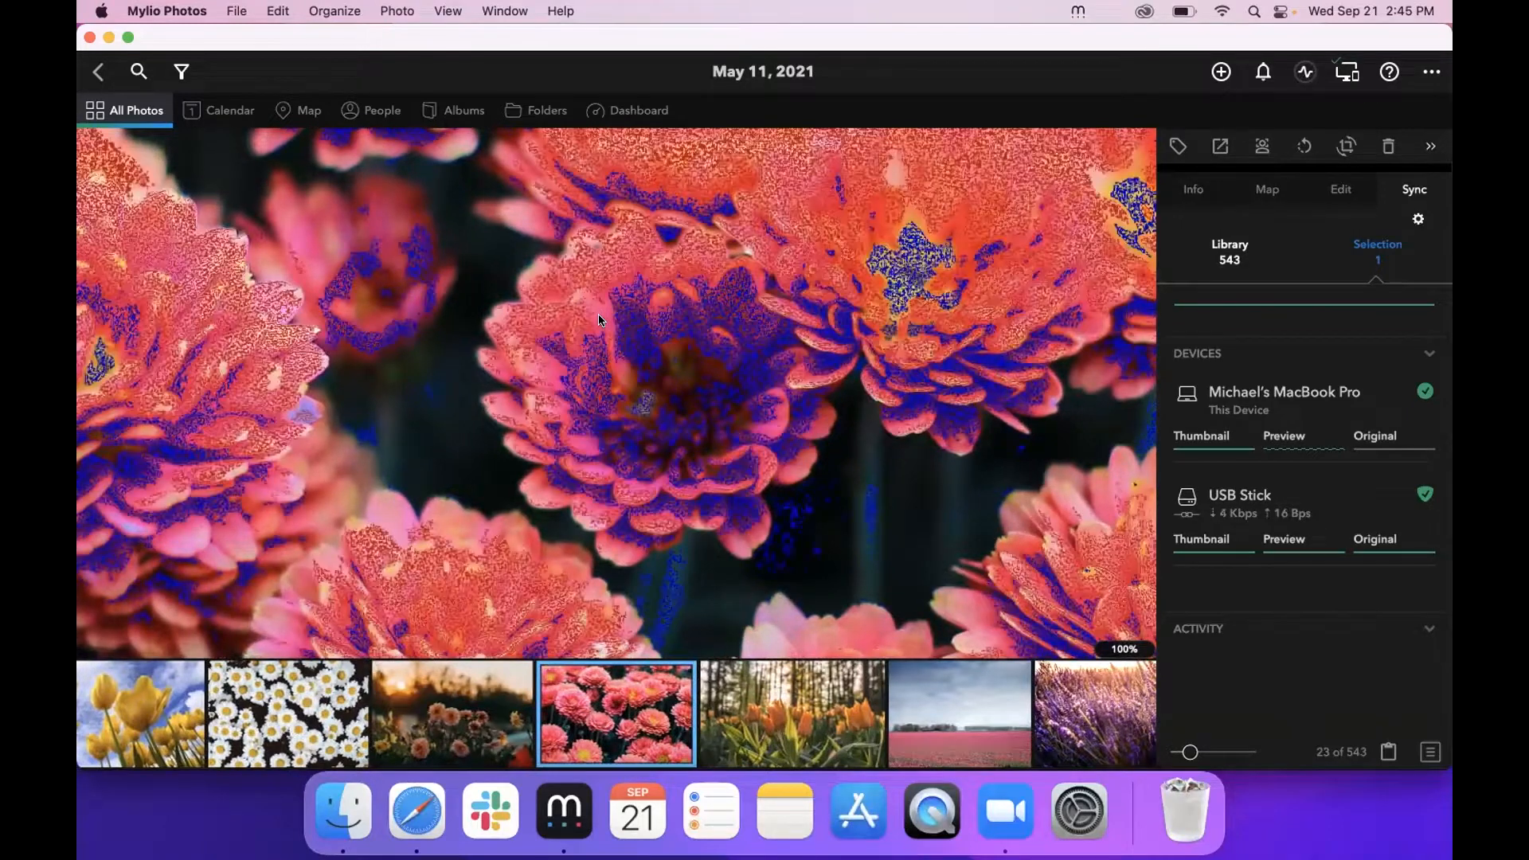
left_click_drag(606, 315, 705, 315)
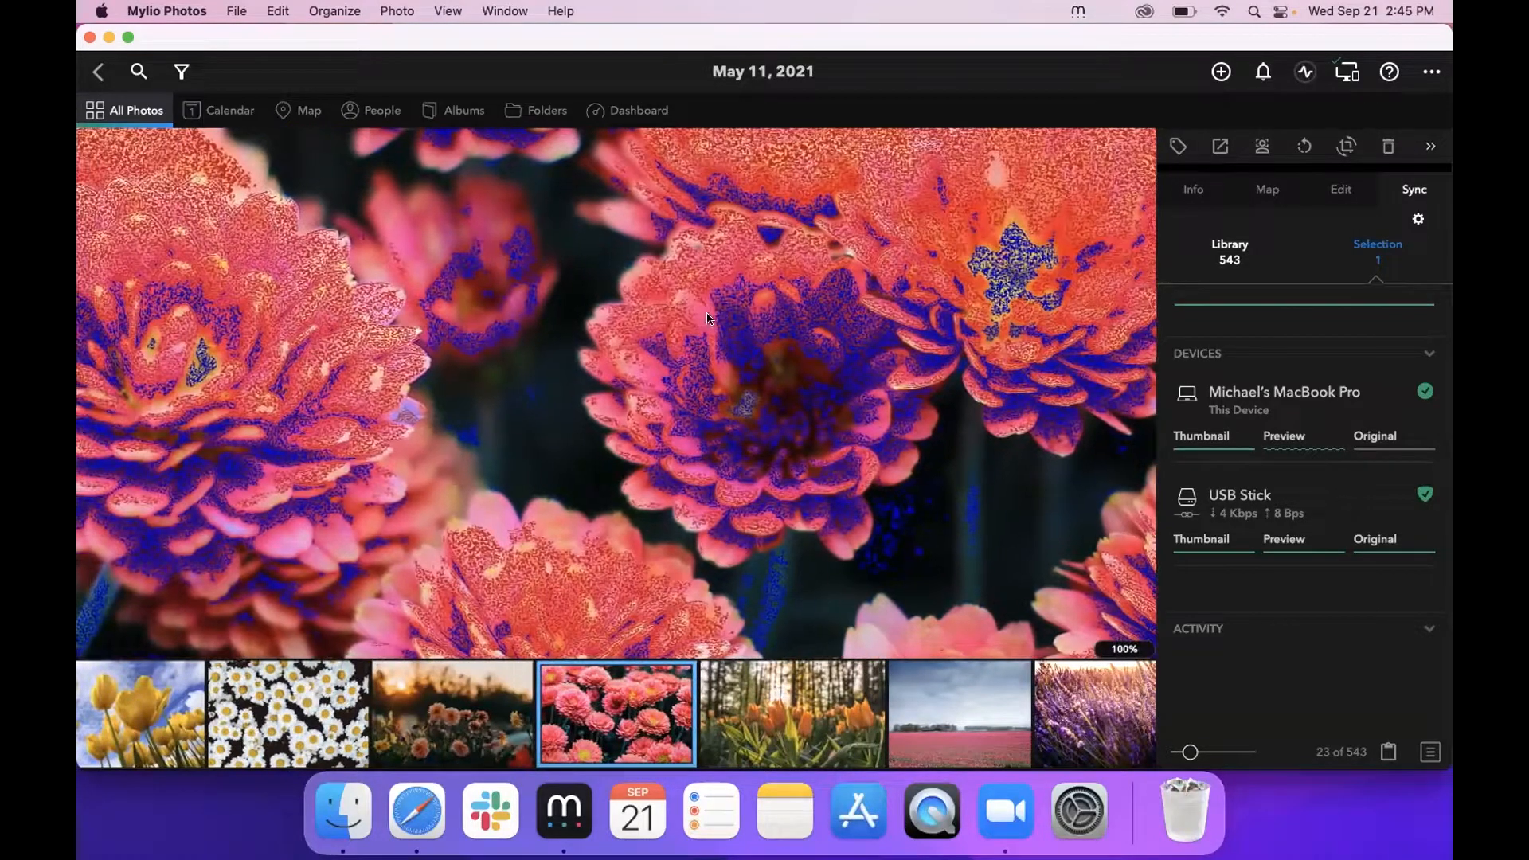
scroll(752, 302, "down", 1)
scroll(752, 303, "down", 2)
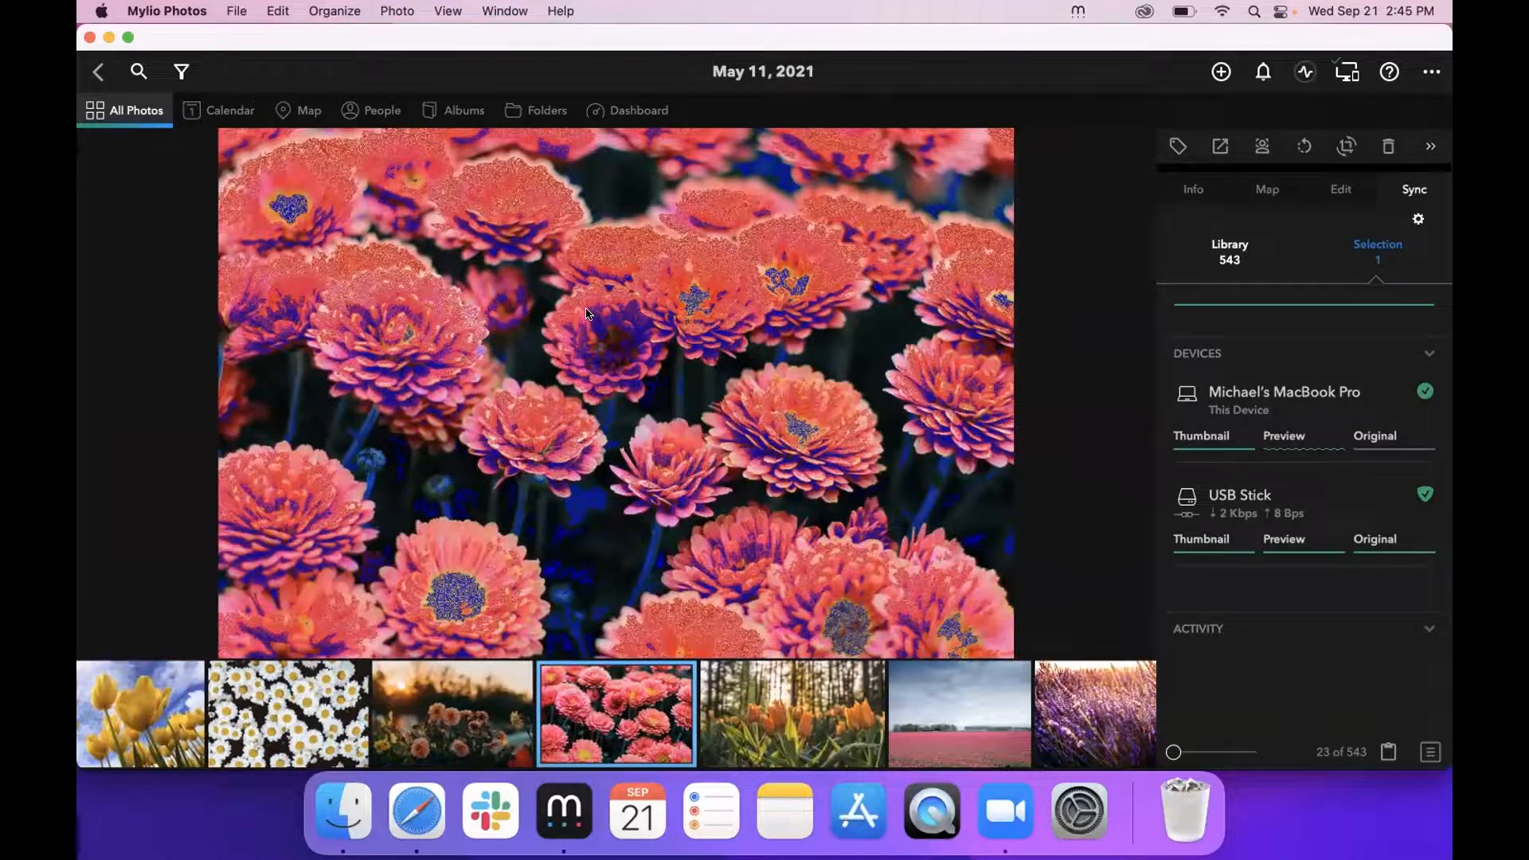
left_click(600, 382)
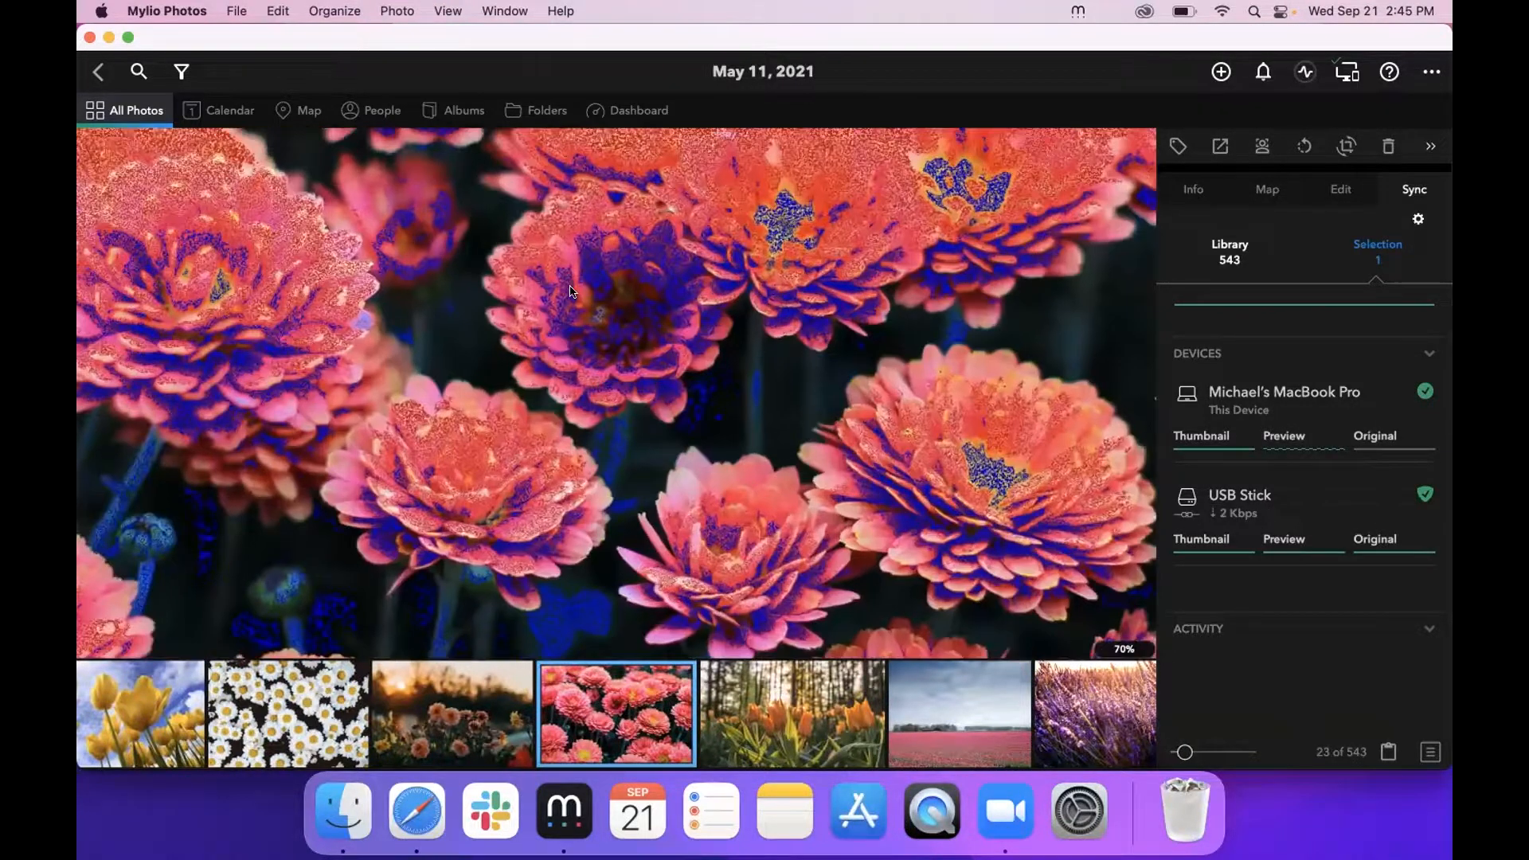
scroll(728, 560, "up", 3)
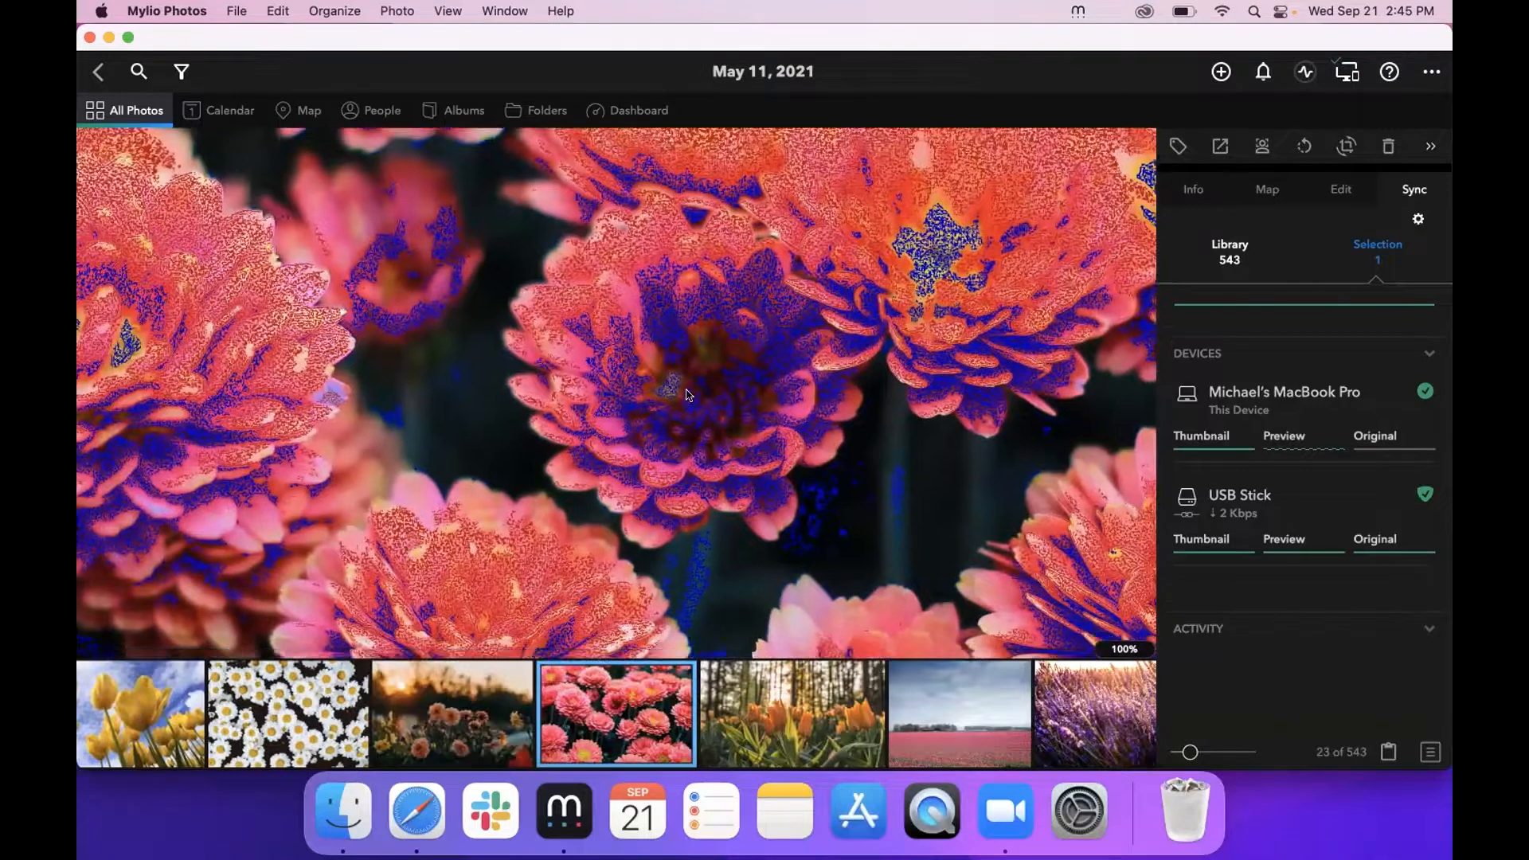
scroll(768, 375, "up", 3)
scroll(767, 375, "down", 3)
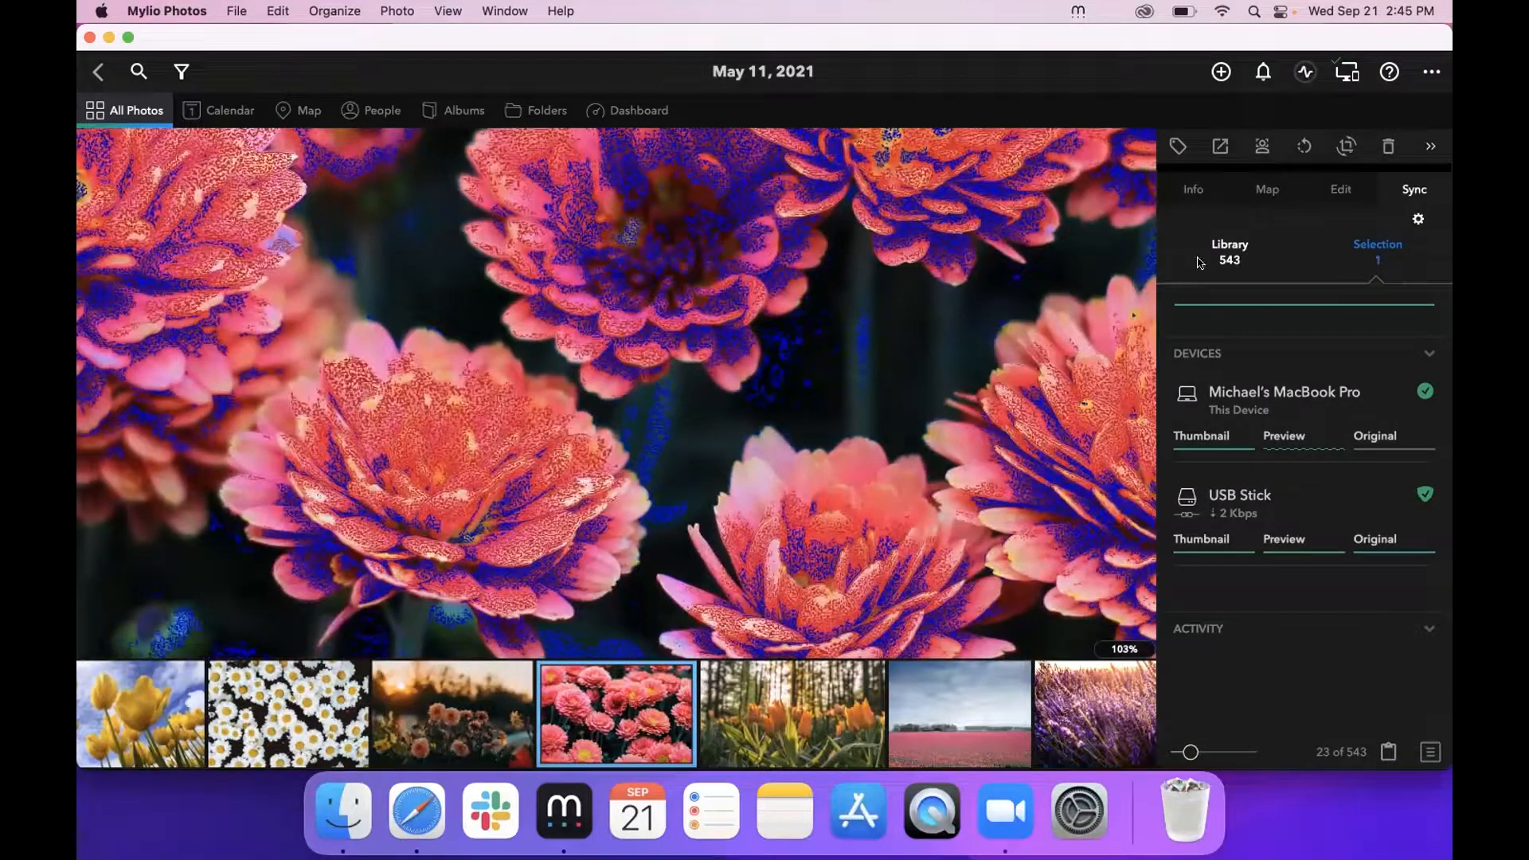
- Show the editing adjustments for the pink flower photo and examine its enlarged blooms alongside them
left_click(1340, 190)
scroll(1284, 321, "down", 5)
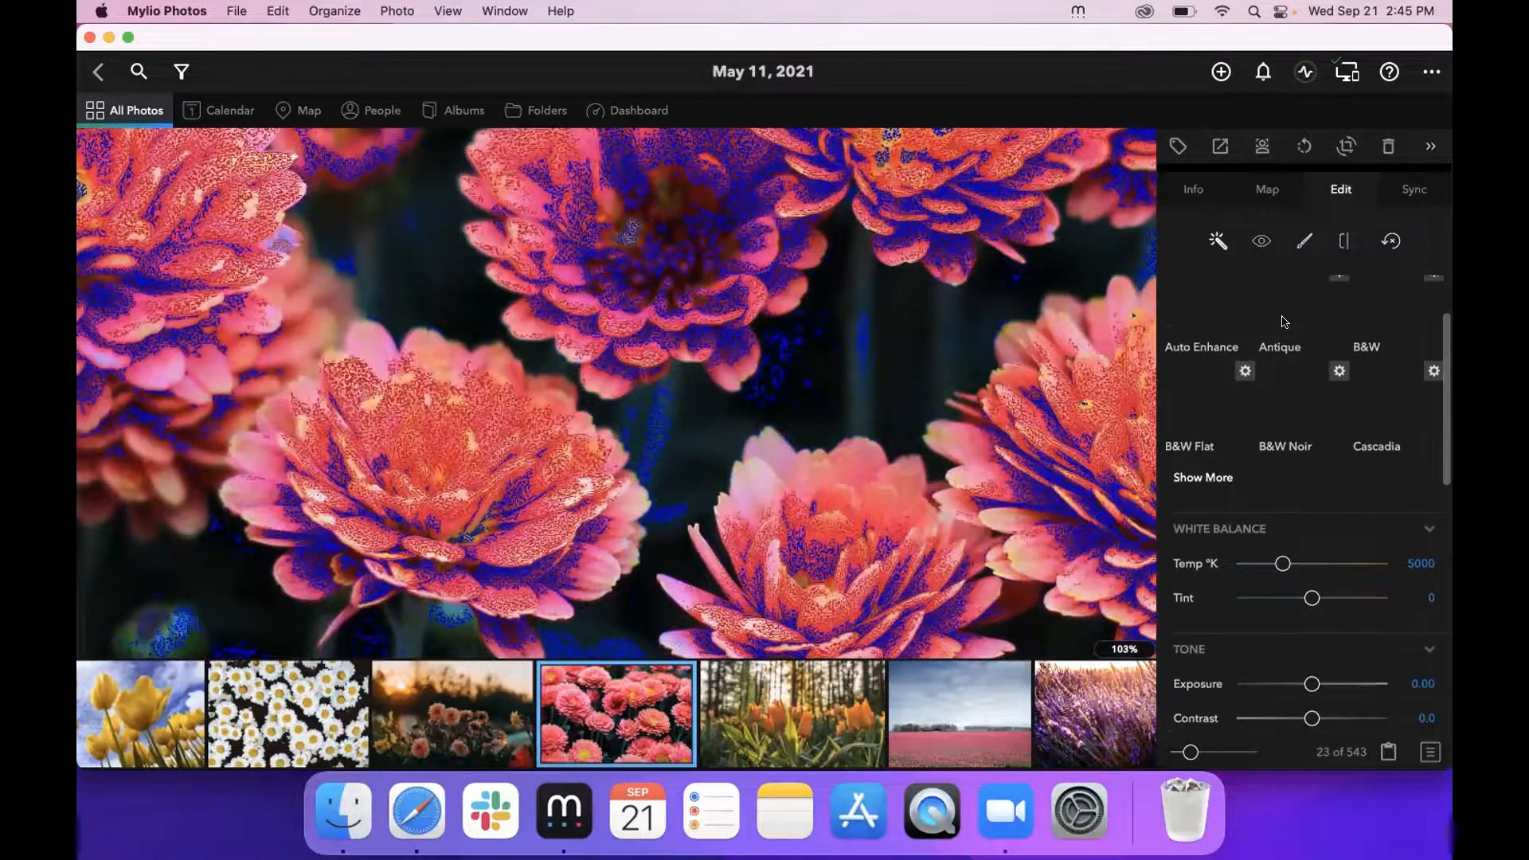
left_click_drag(760, 303, 865, 484)
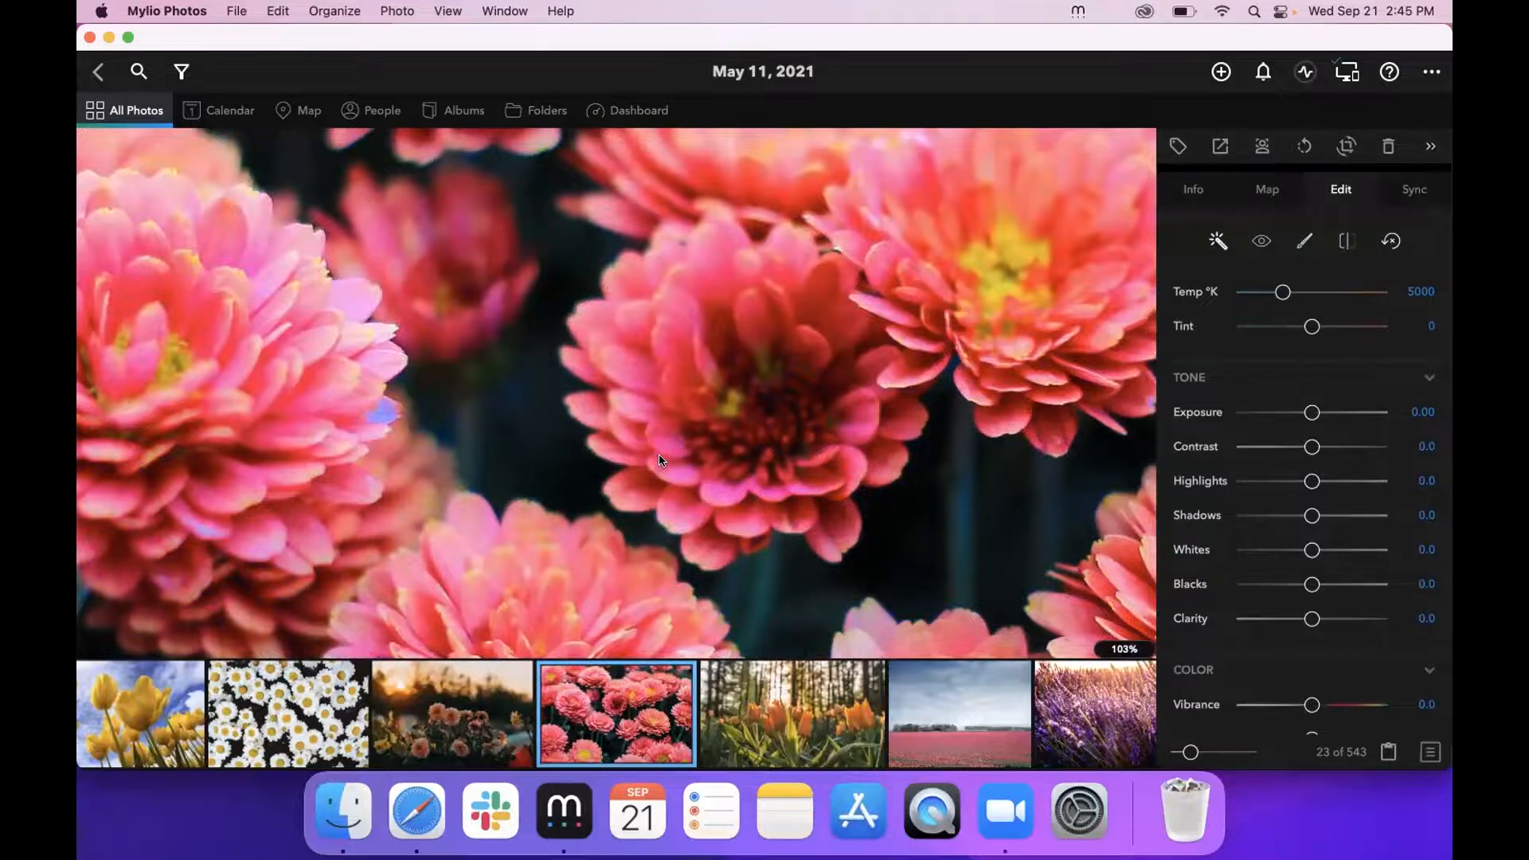
- Reopen the pink flower photo from All Photos and turn on the clipping display
left_click(135, 111)
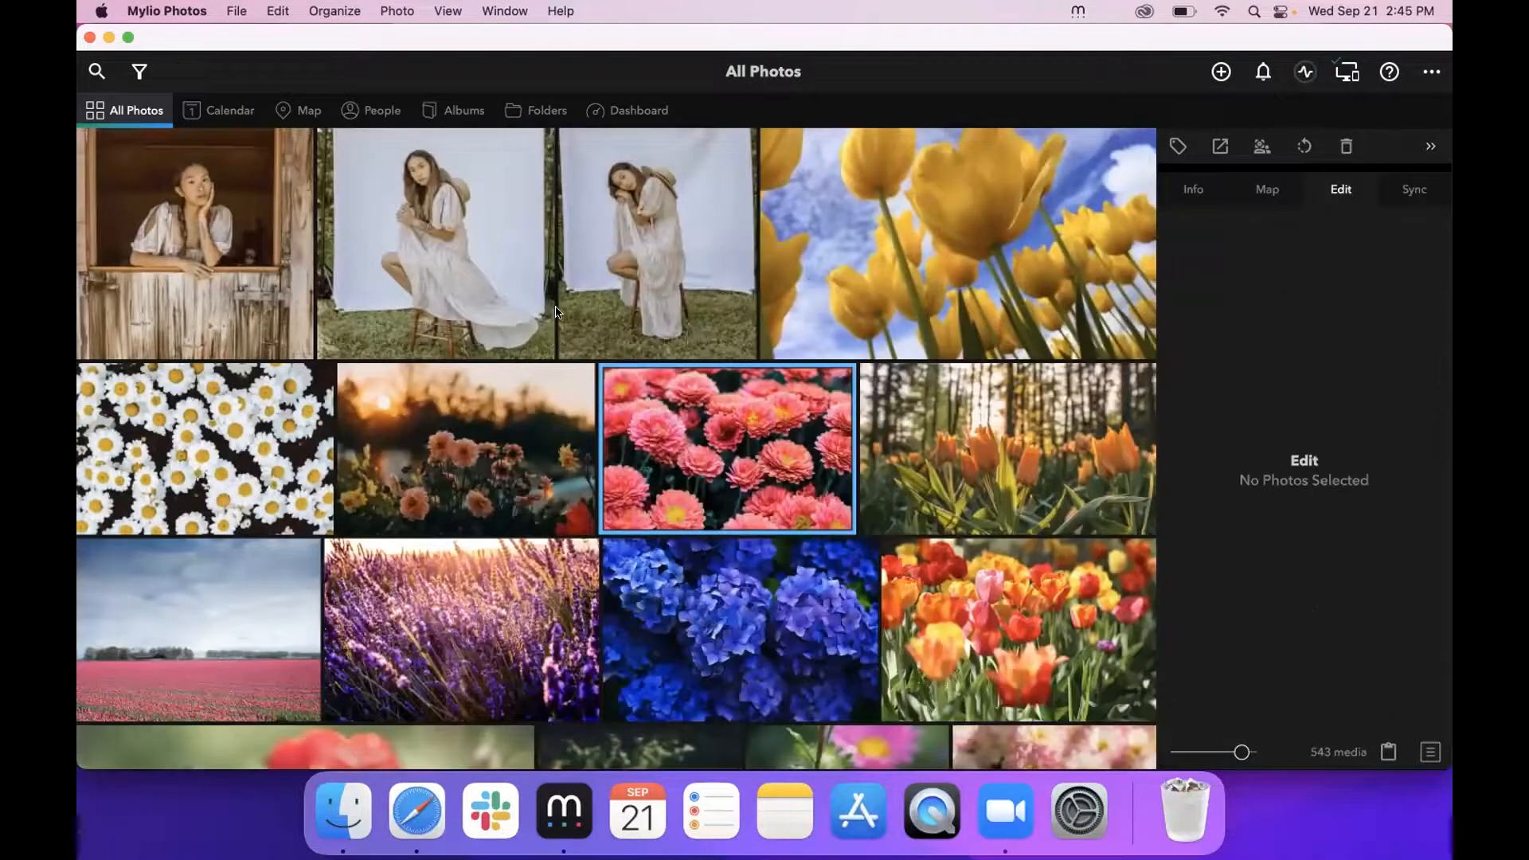
double_click(696, 487)
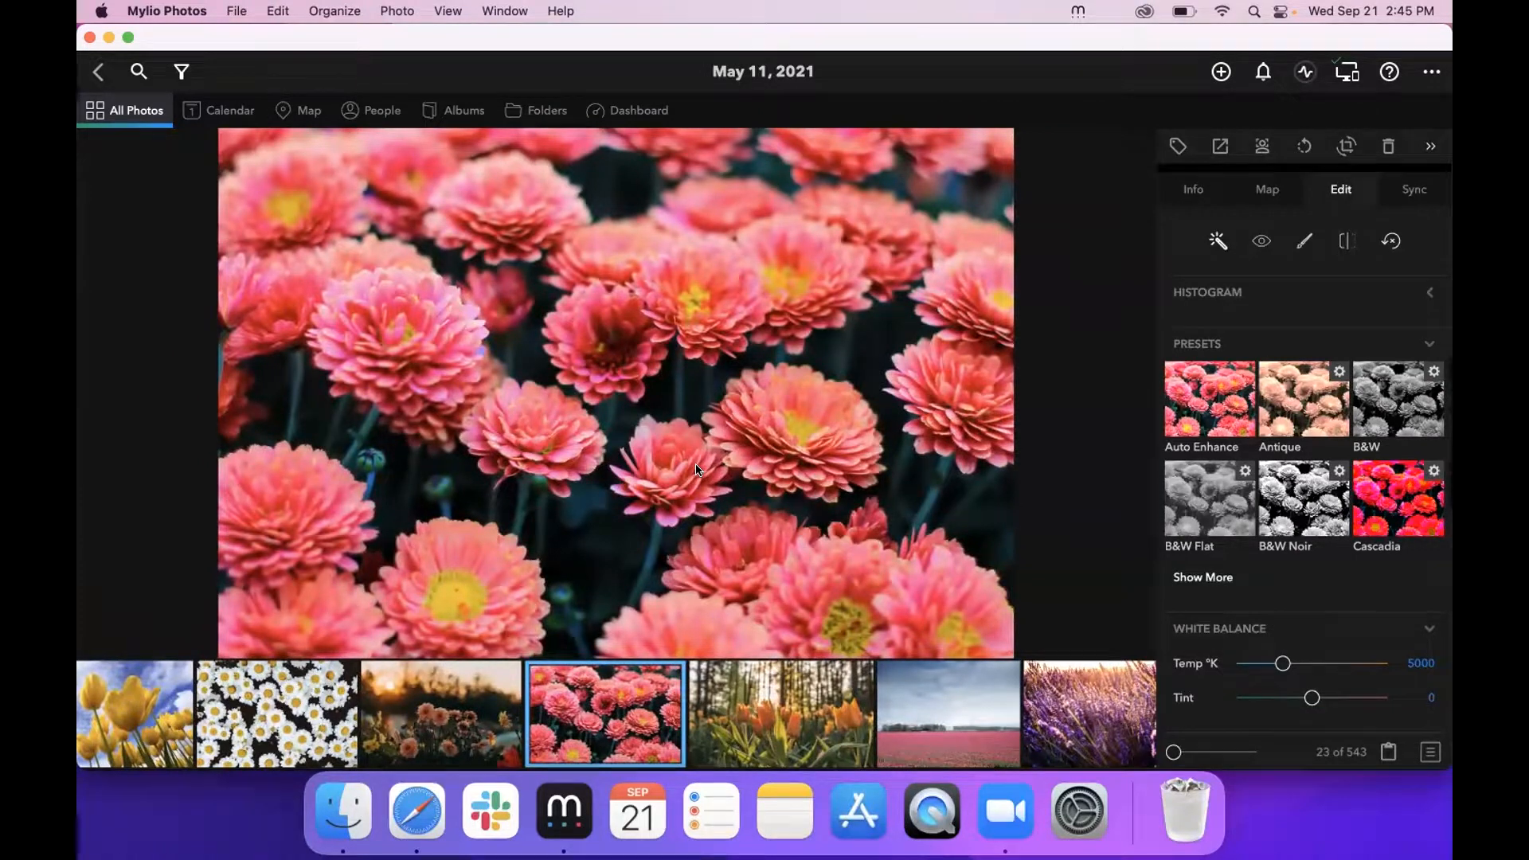
key("j")
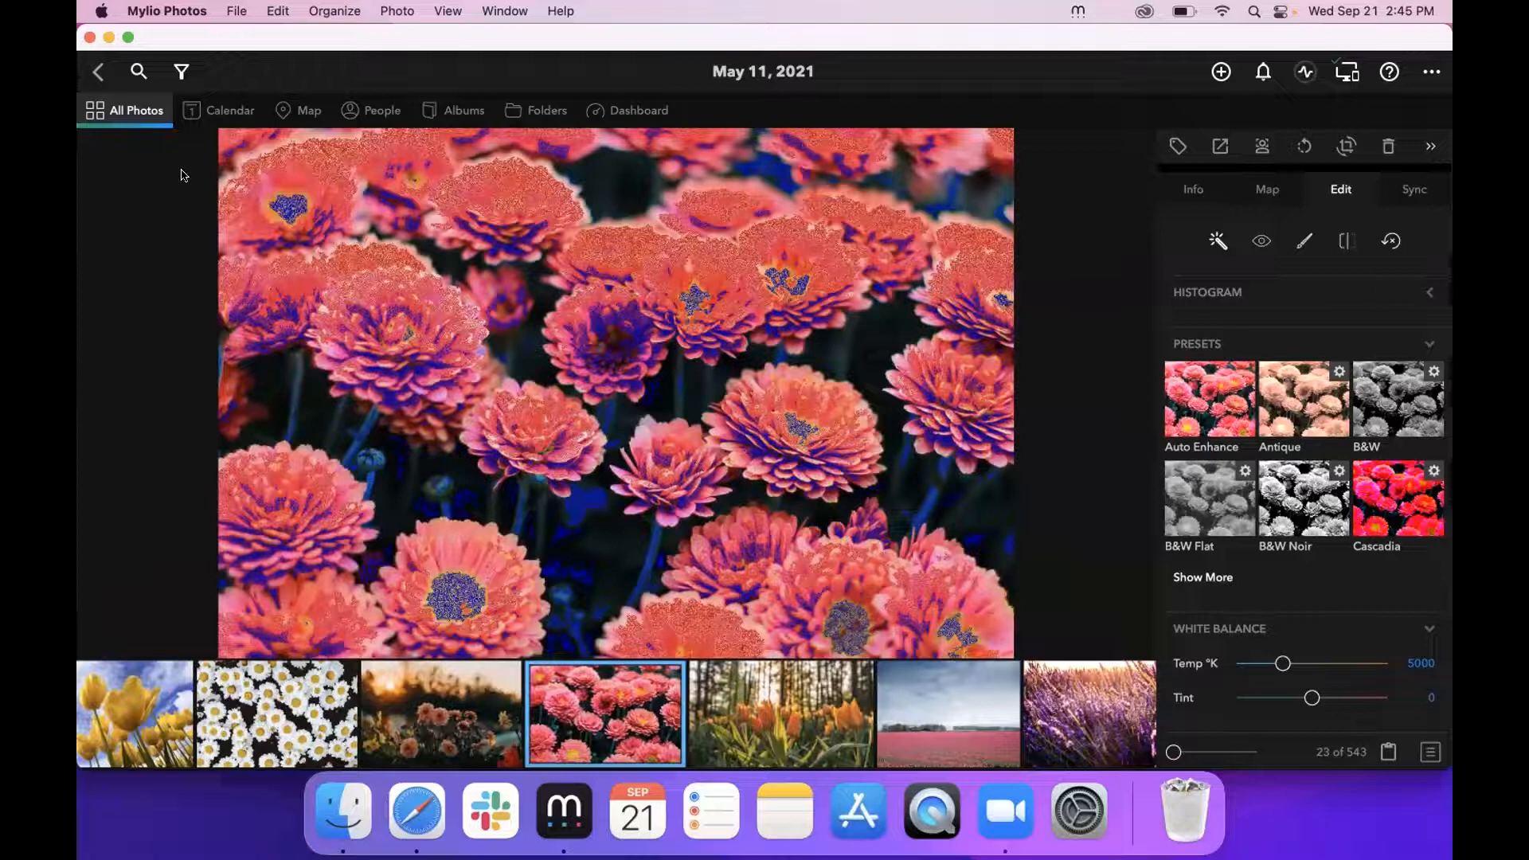
- Find the Show Clipping option, turn it off for the pink flower photo, and check its setting
left_click(278, 10)
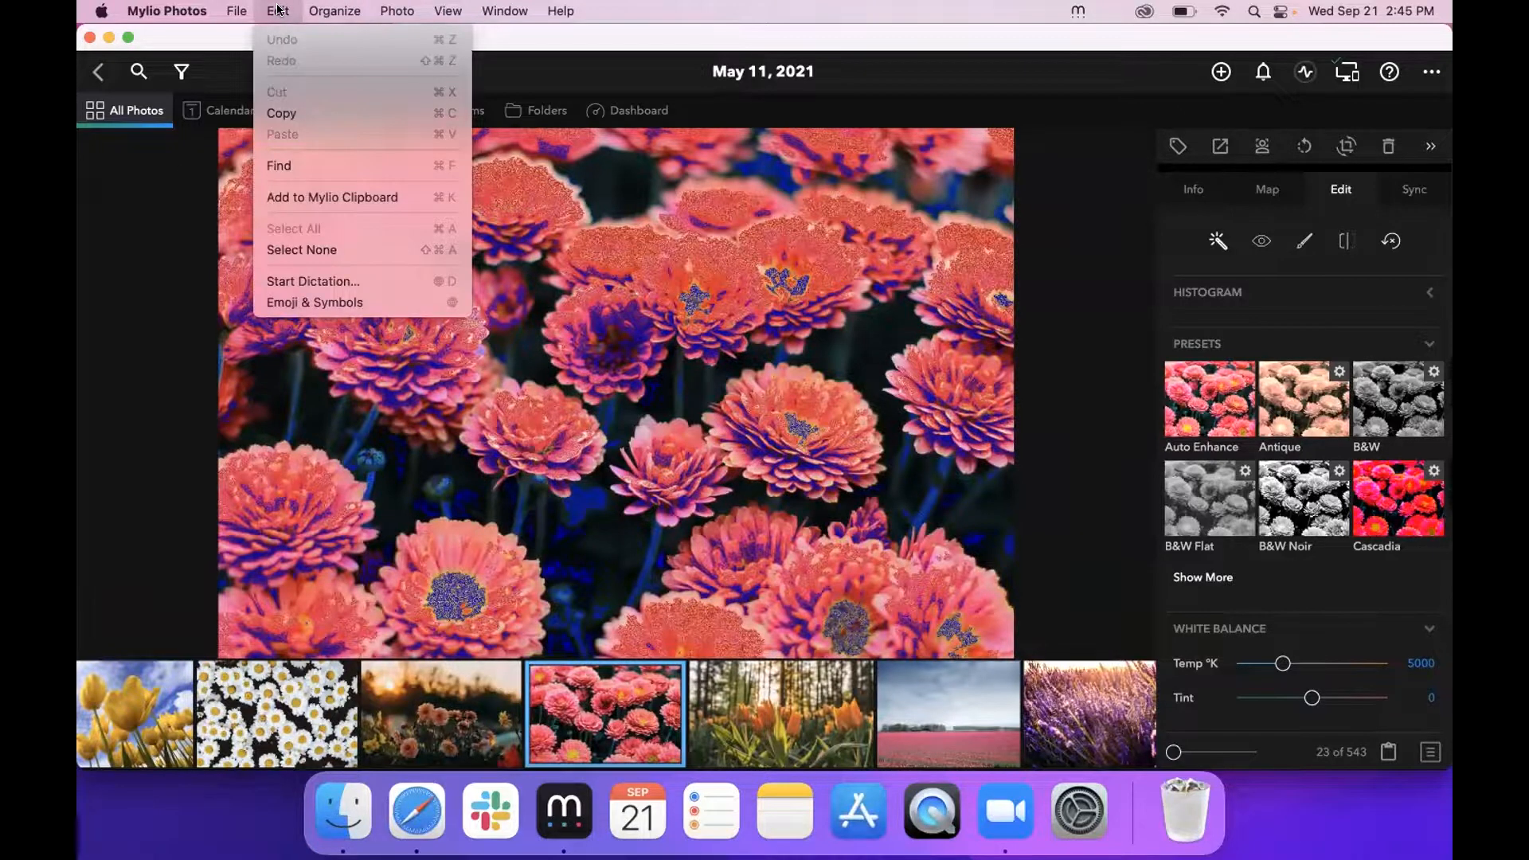
mouse_move(374, 10)
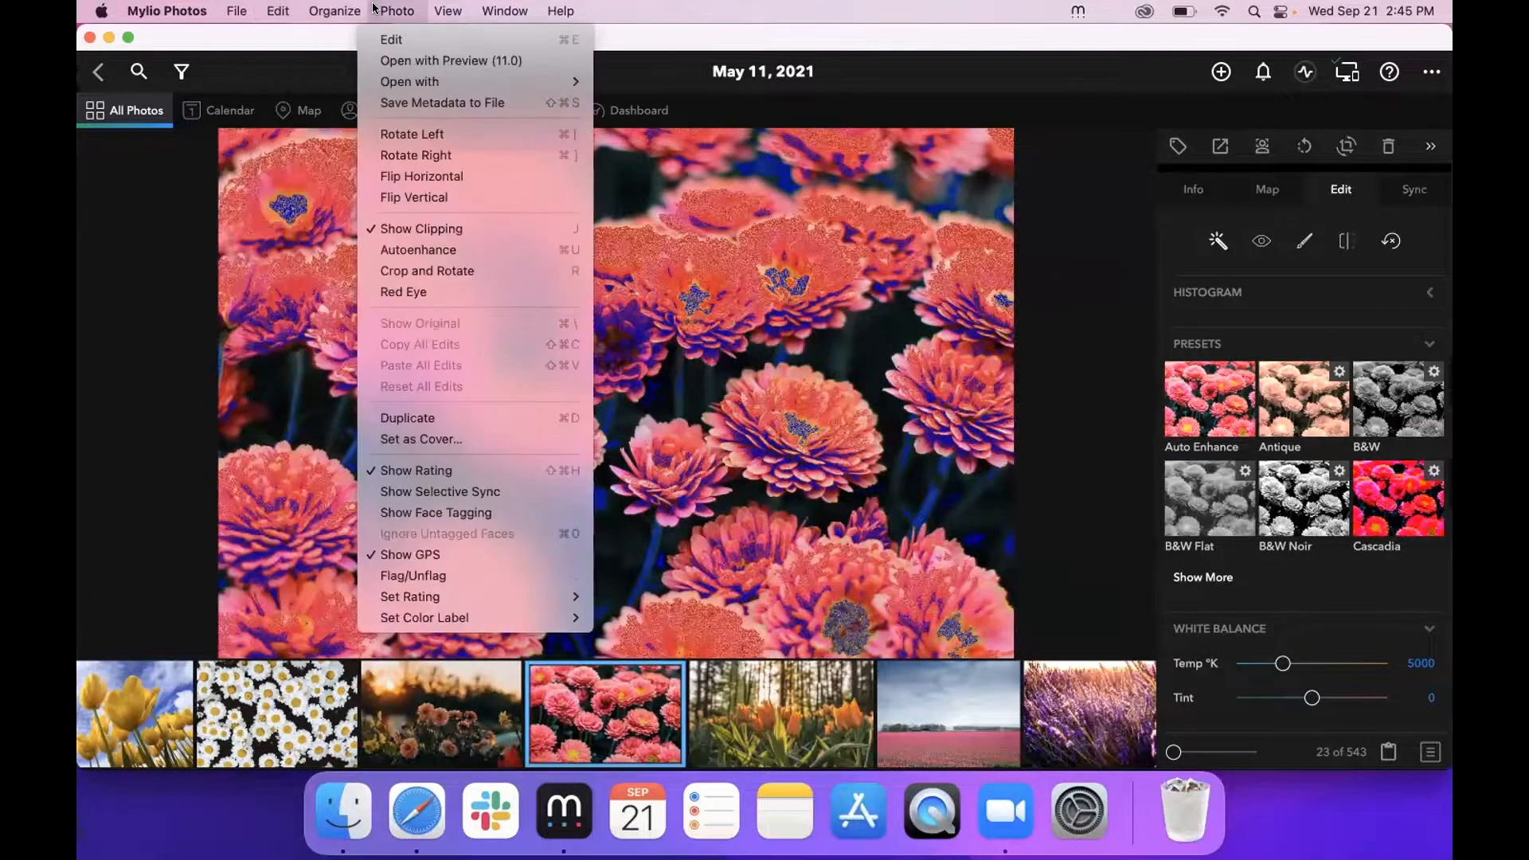
left_click(471, 229)
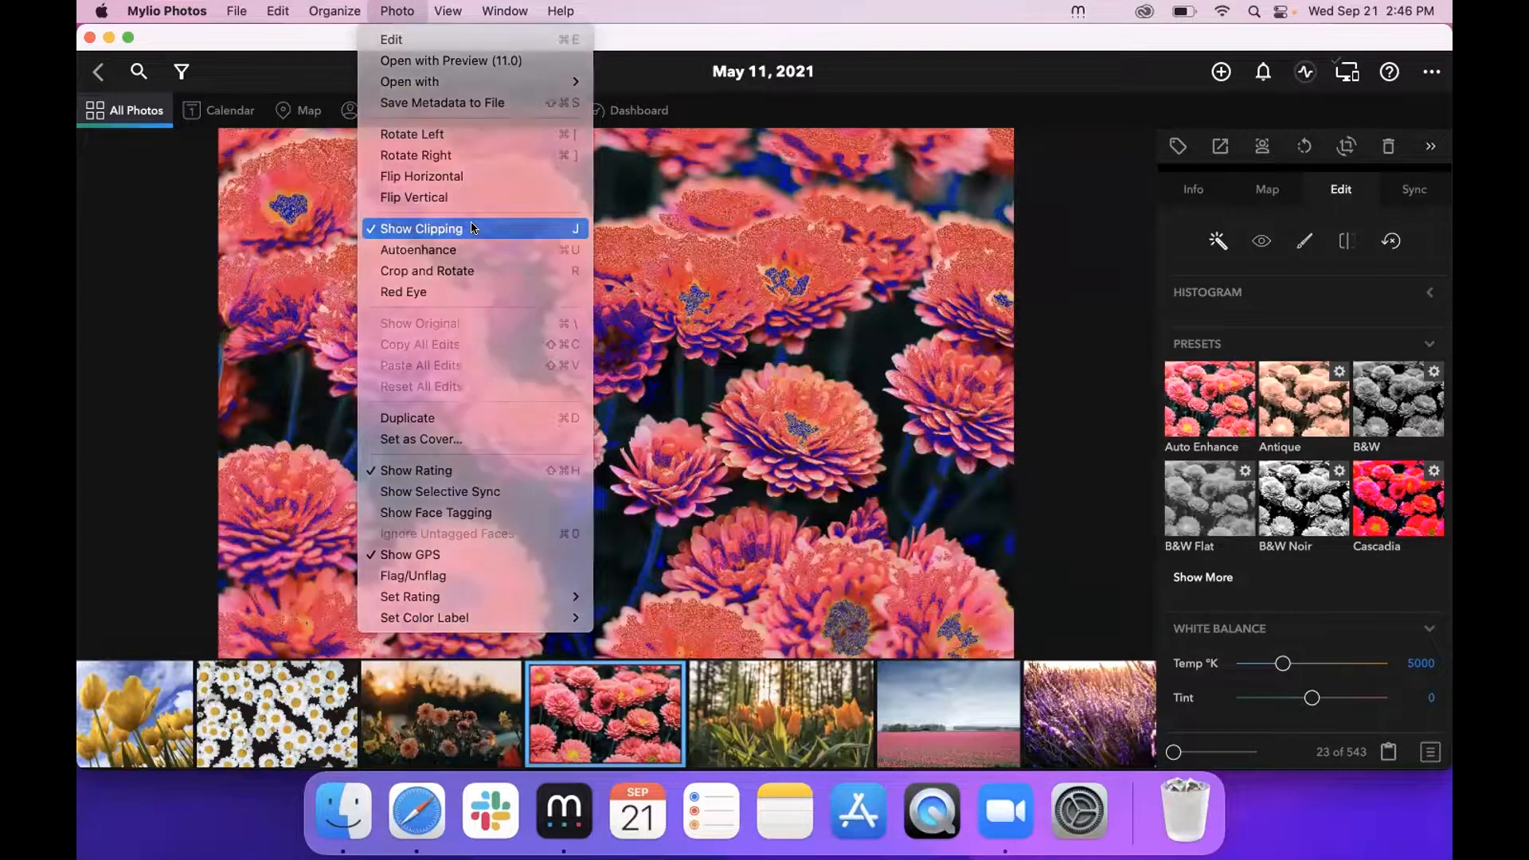
left_click(397, 10)
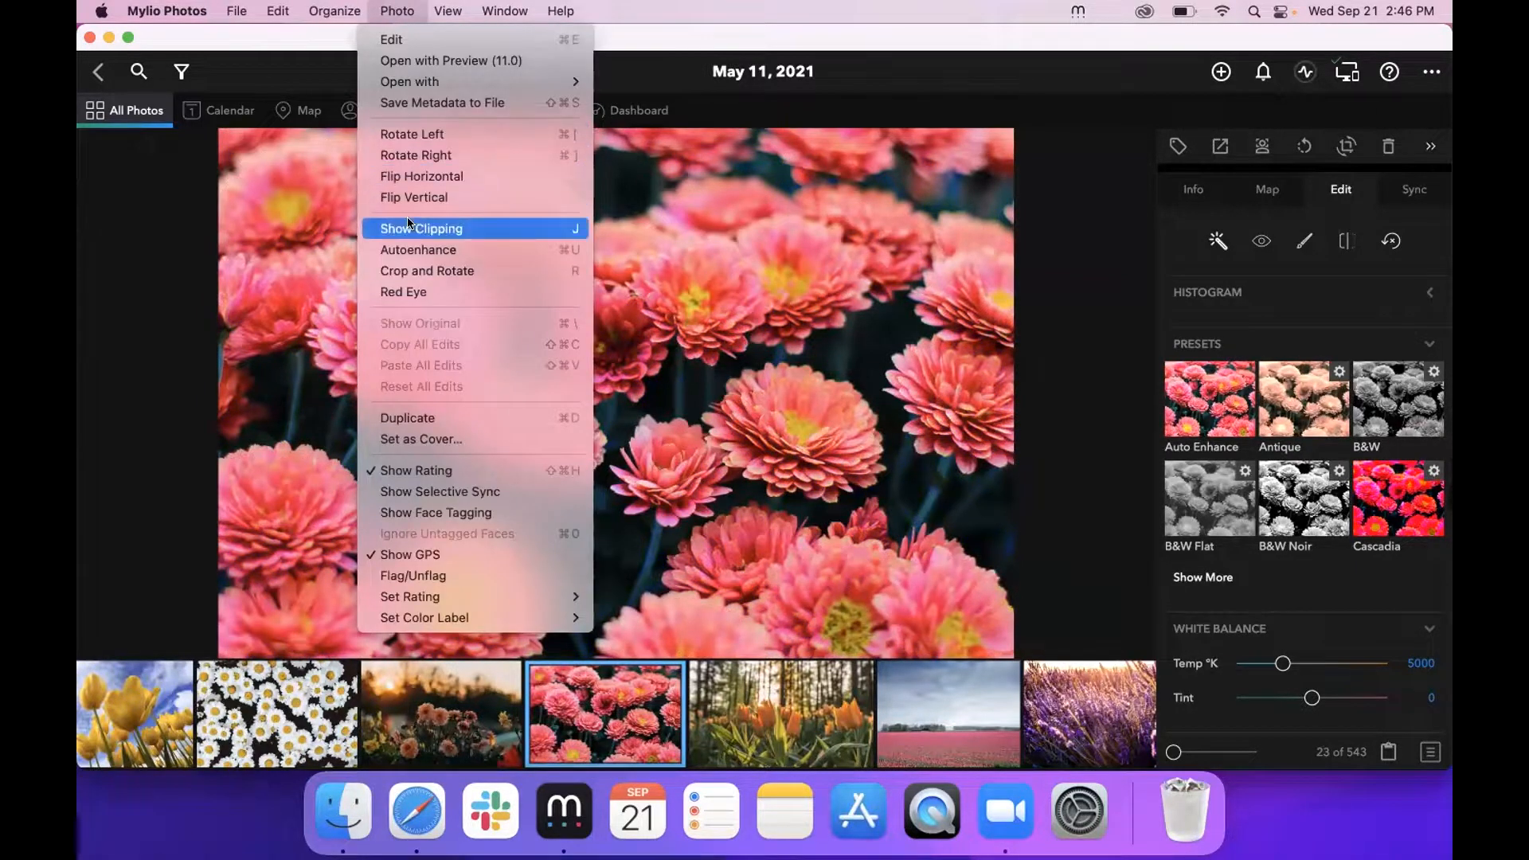
left_click(394, 9)
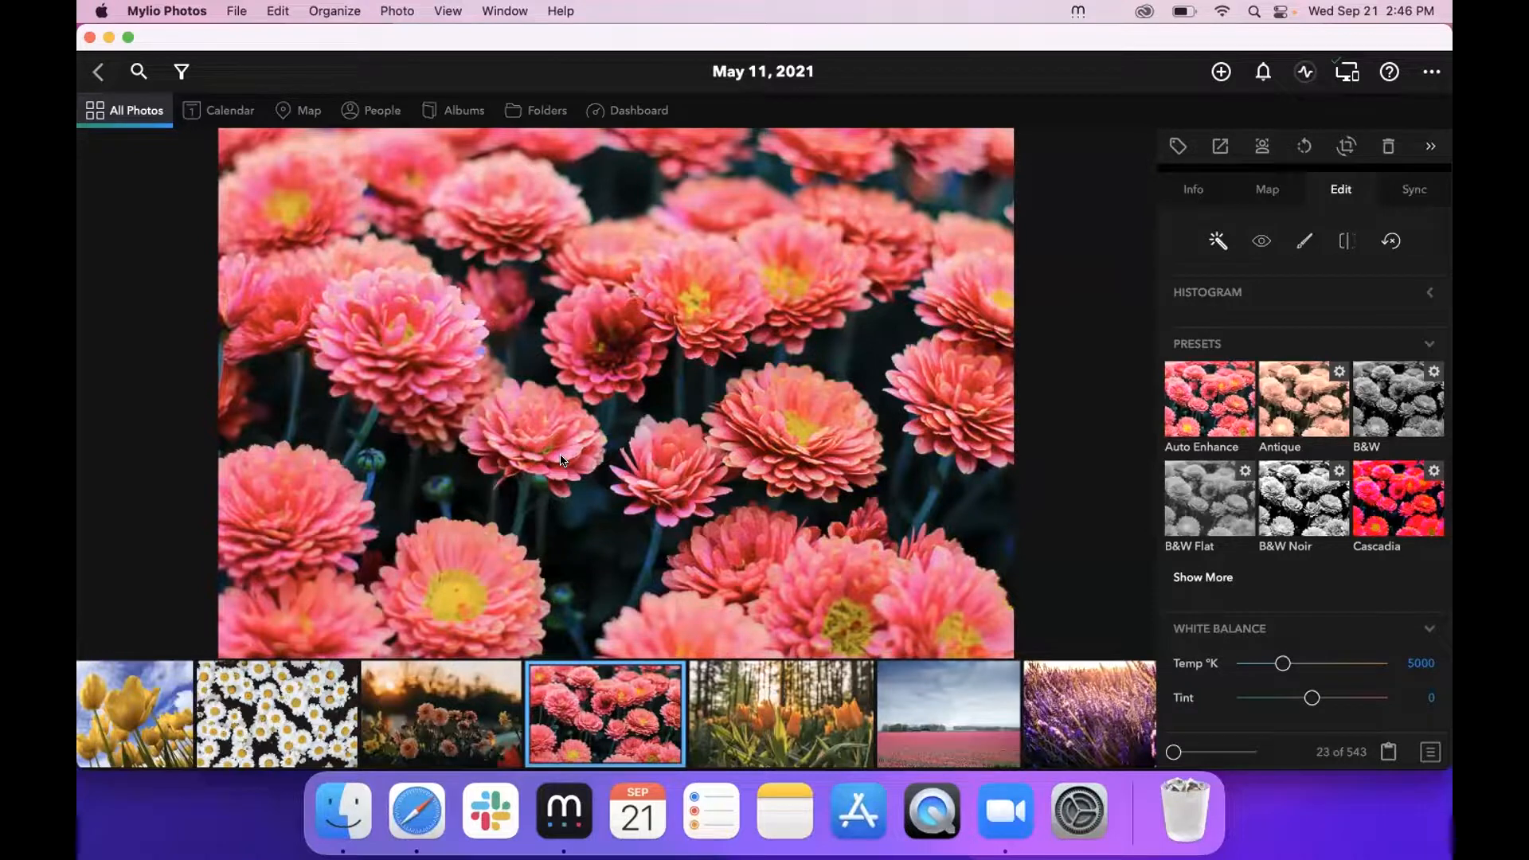
- Browse back past the daisies and yellow tulips to the portrait of the woman leaning in the wooden window
key("Left")
key("Left")
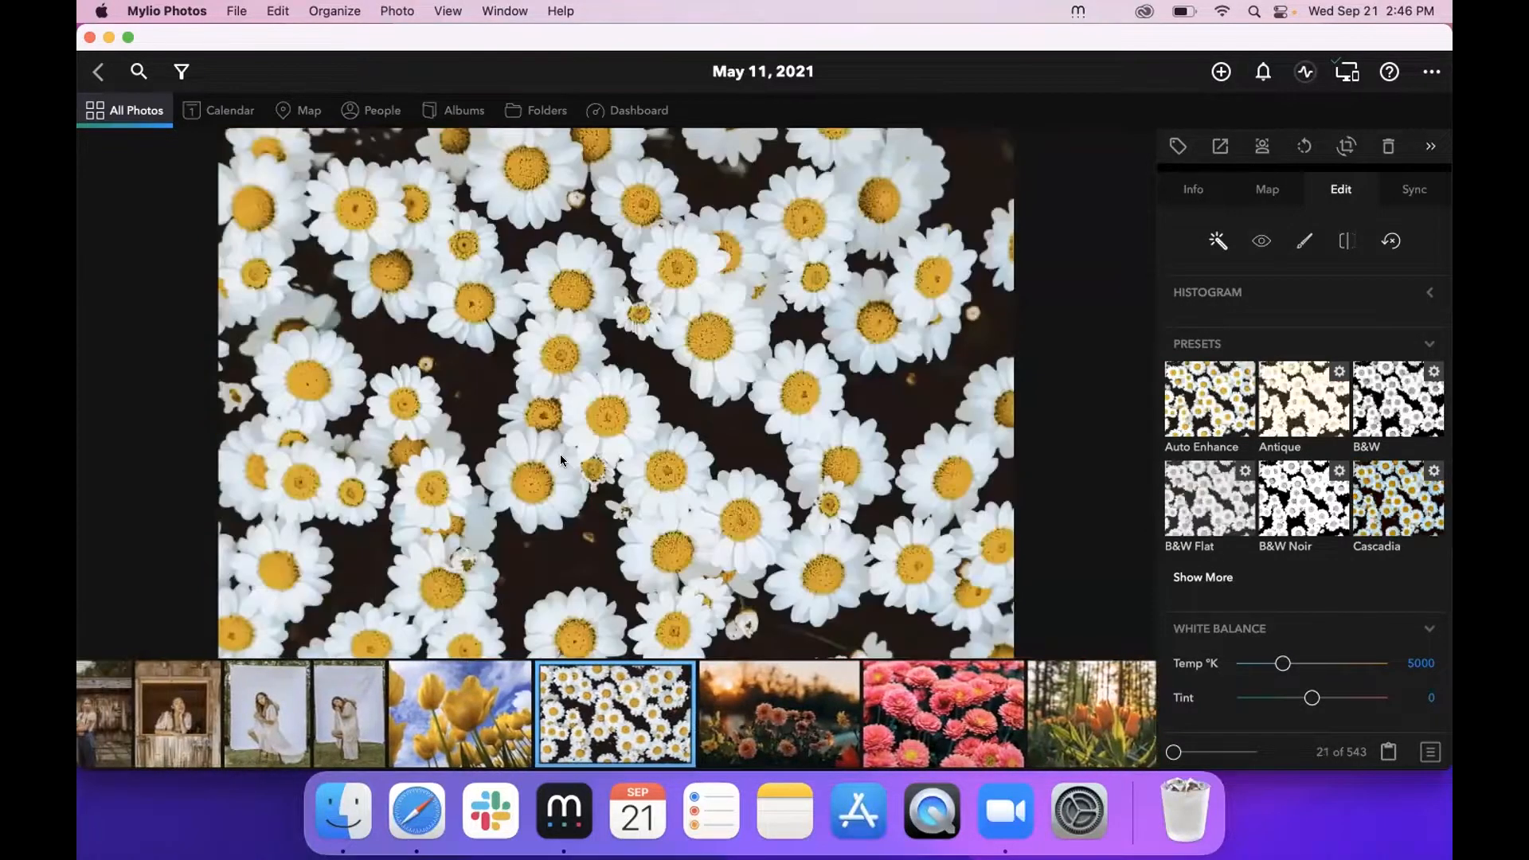
key("Left")
key("Left")
key("Left")
key("Left")
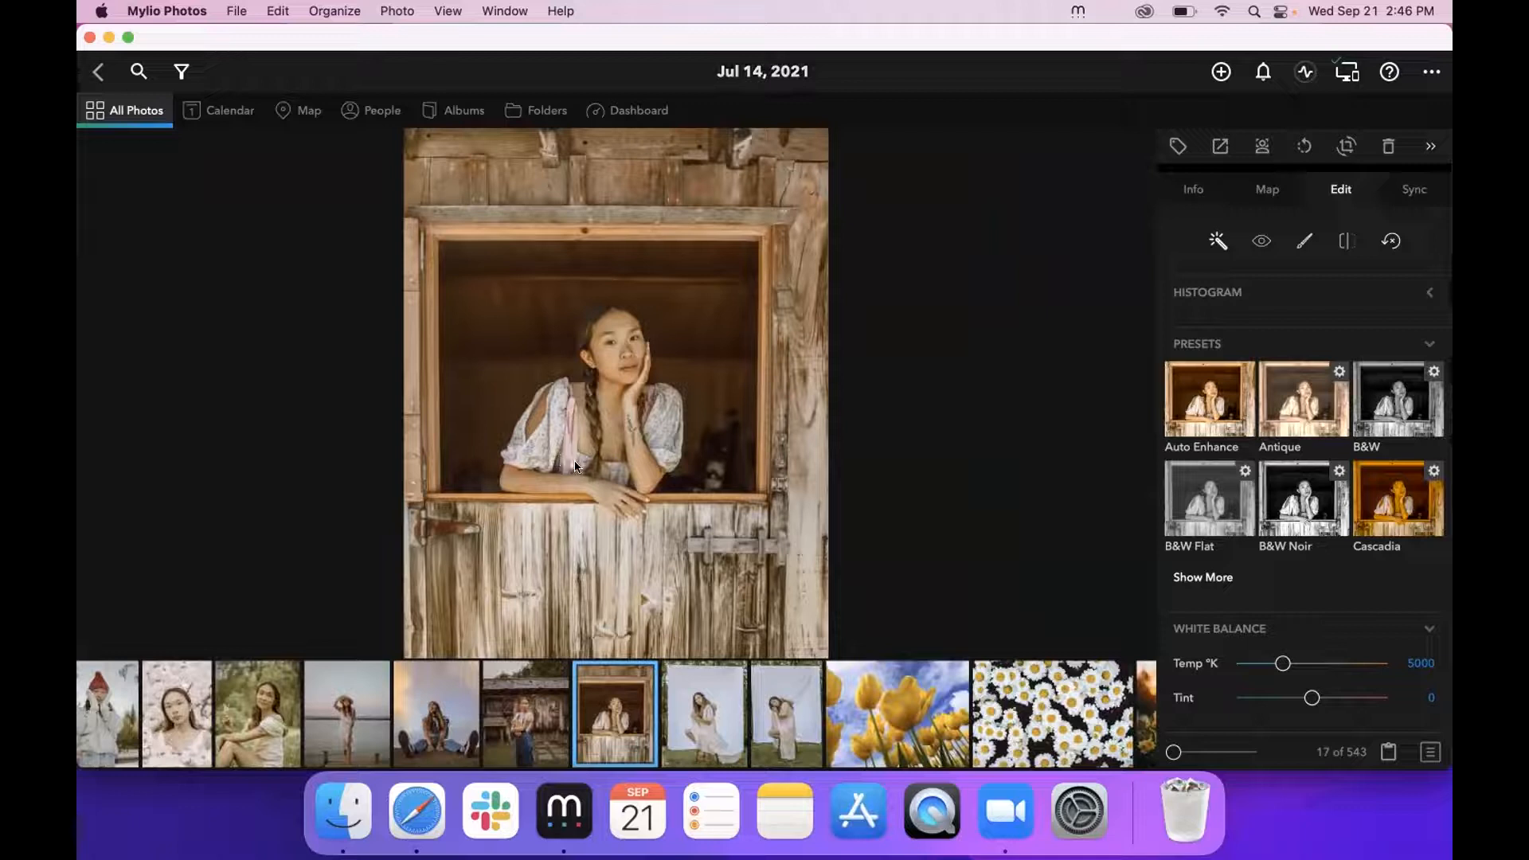
- Return to the photo grid and open the seated portrait of the woman facing the camera against the white backdrop
key("Escape")
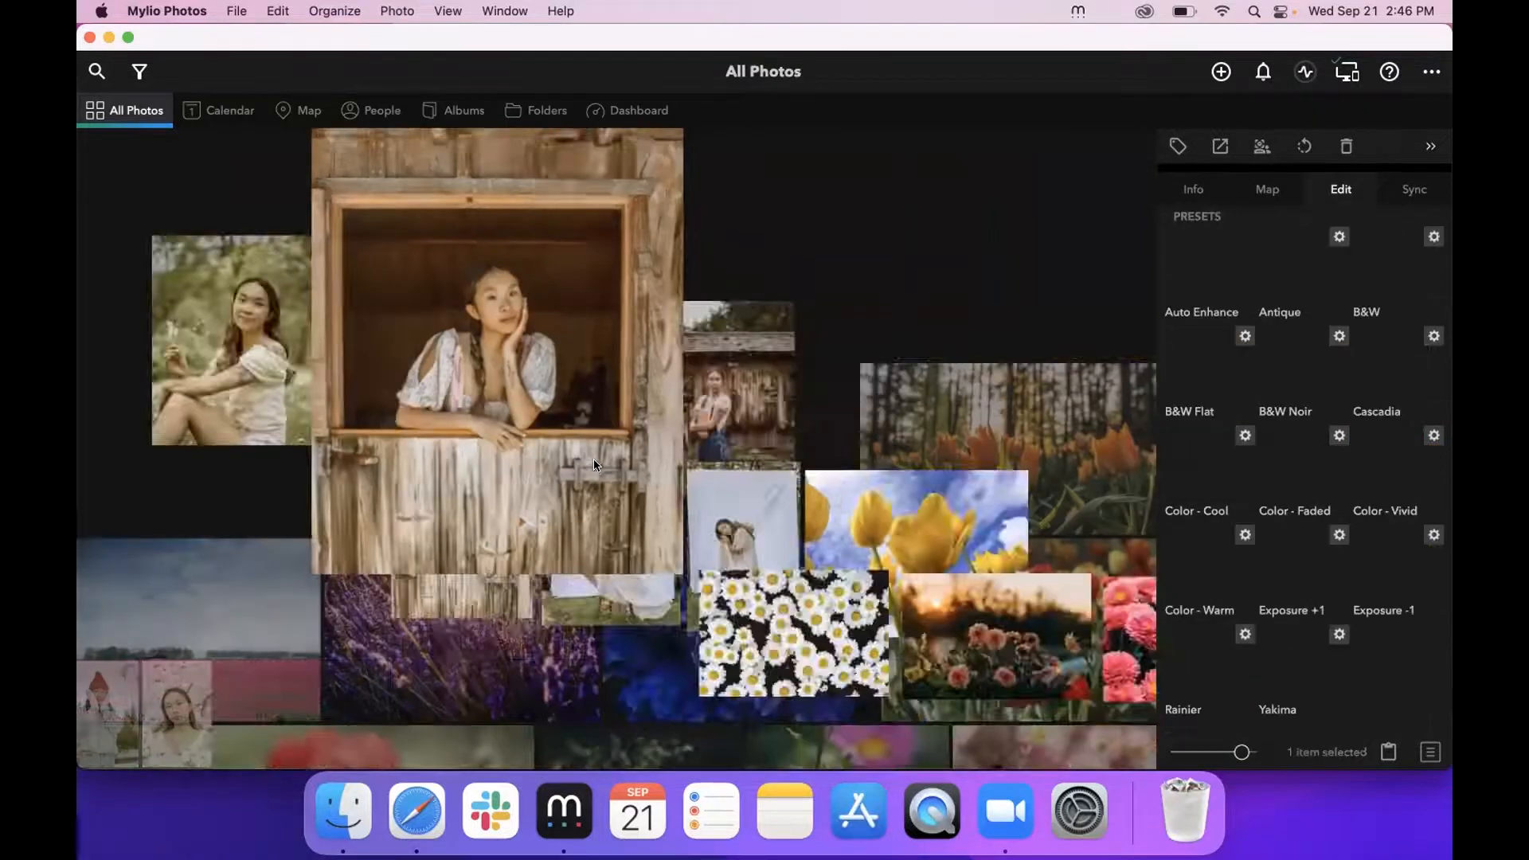
scroll(596, 466, "up", 1)
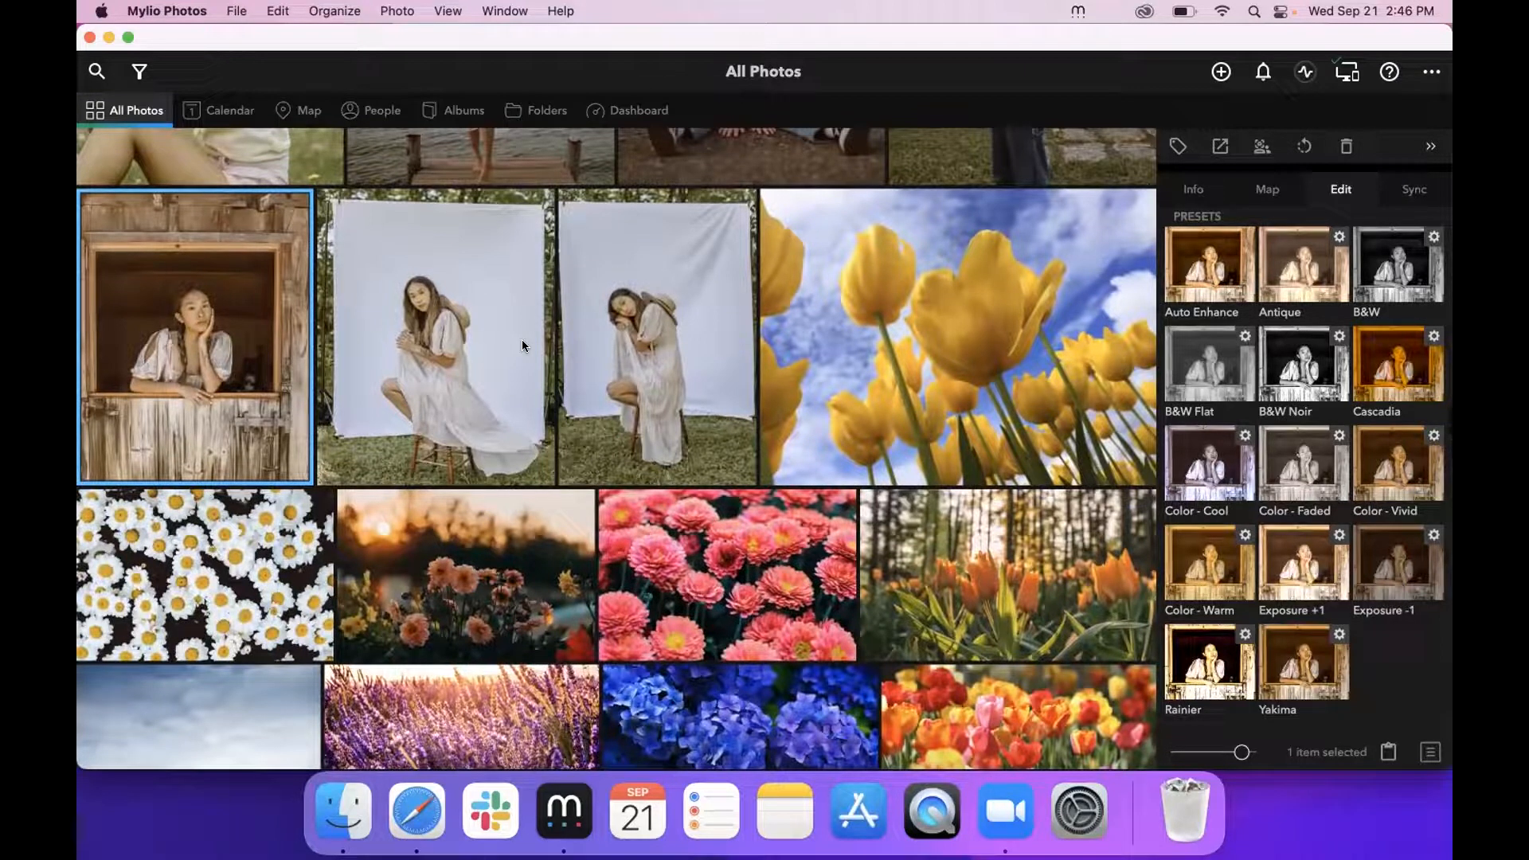
scroll(523, 340, "up", 1)
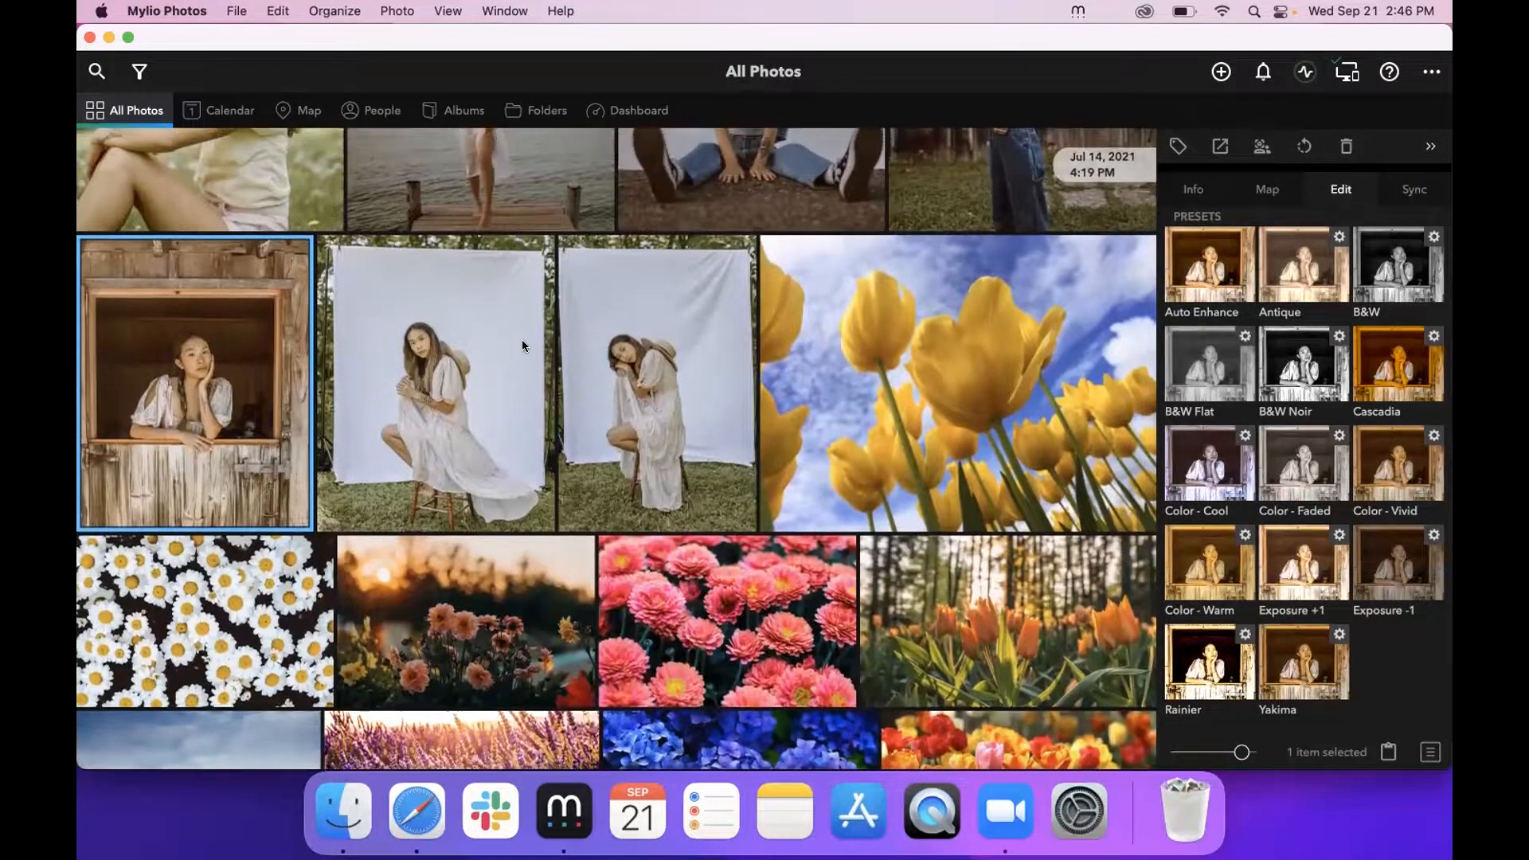
double_click(522, 339)
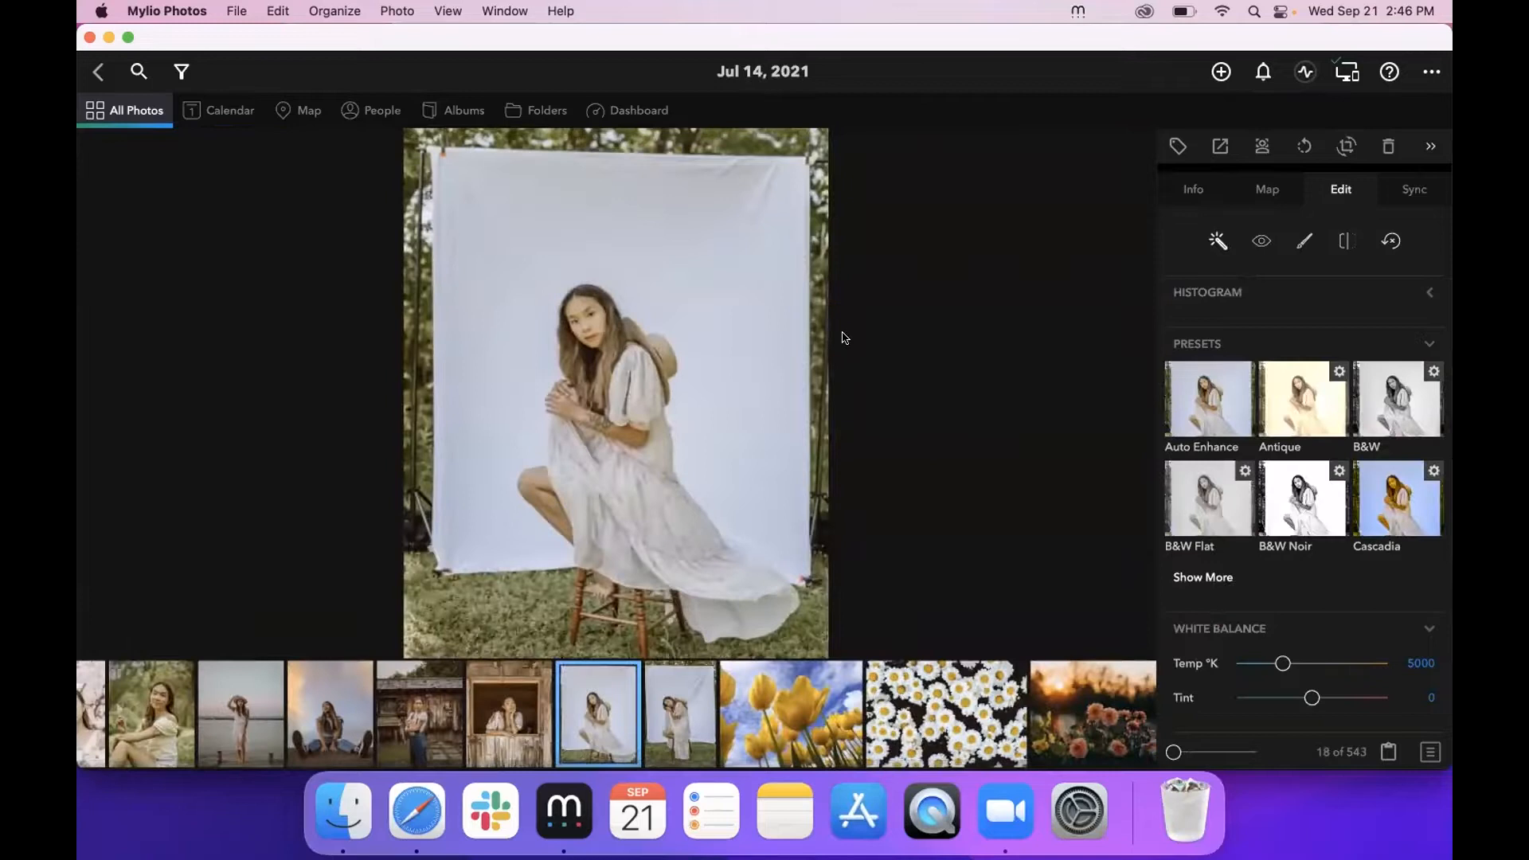
- Examine highlight and shadow clipping across the successive flower photos, from the yellow tulips to the lavender field
key("Right")
key("Right")
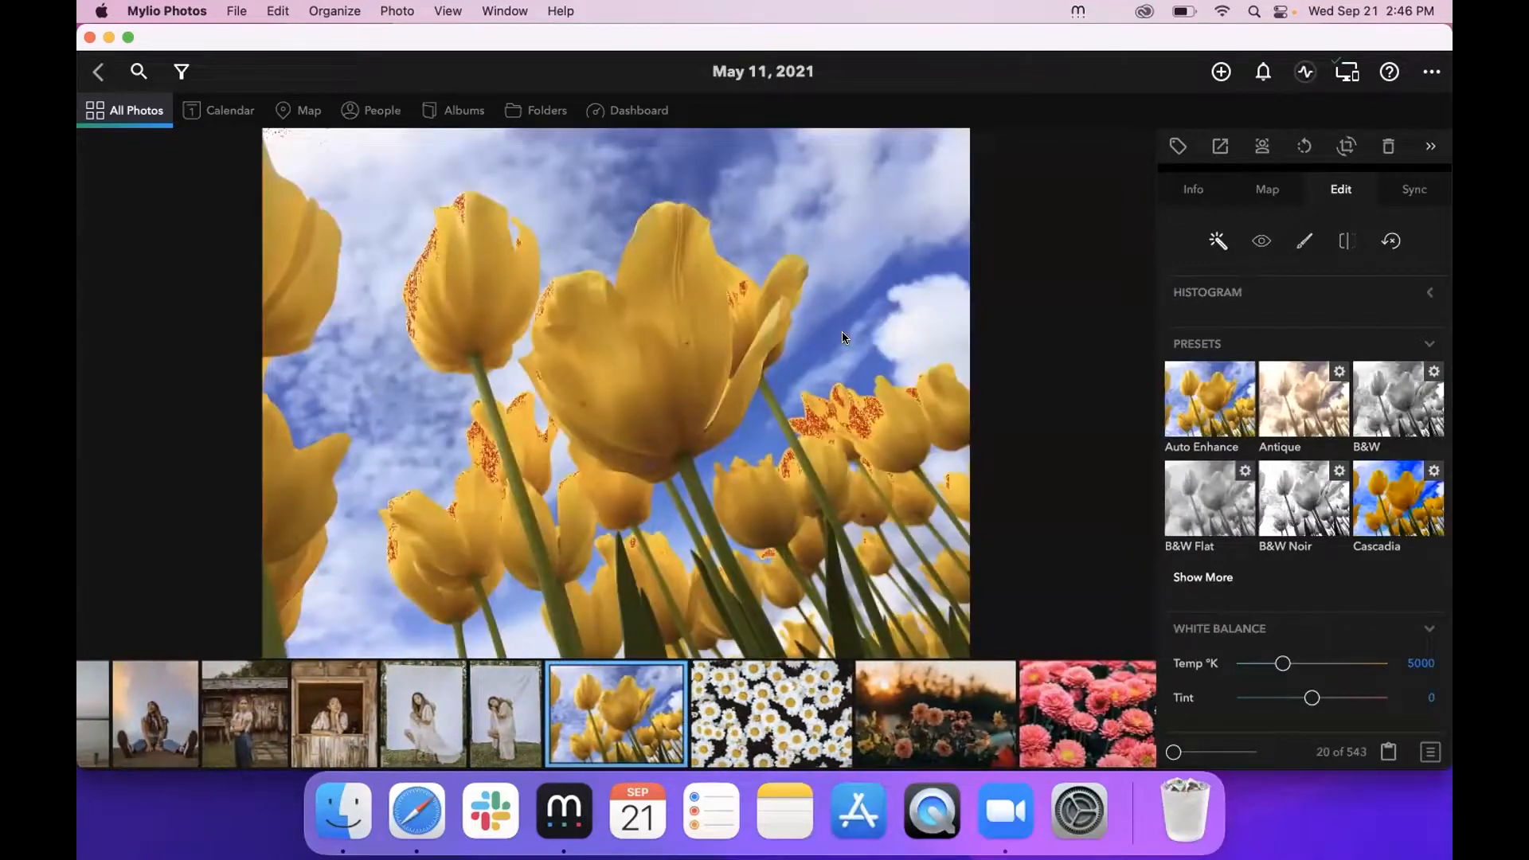
key("Right")
key("Right")
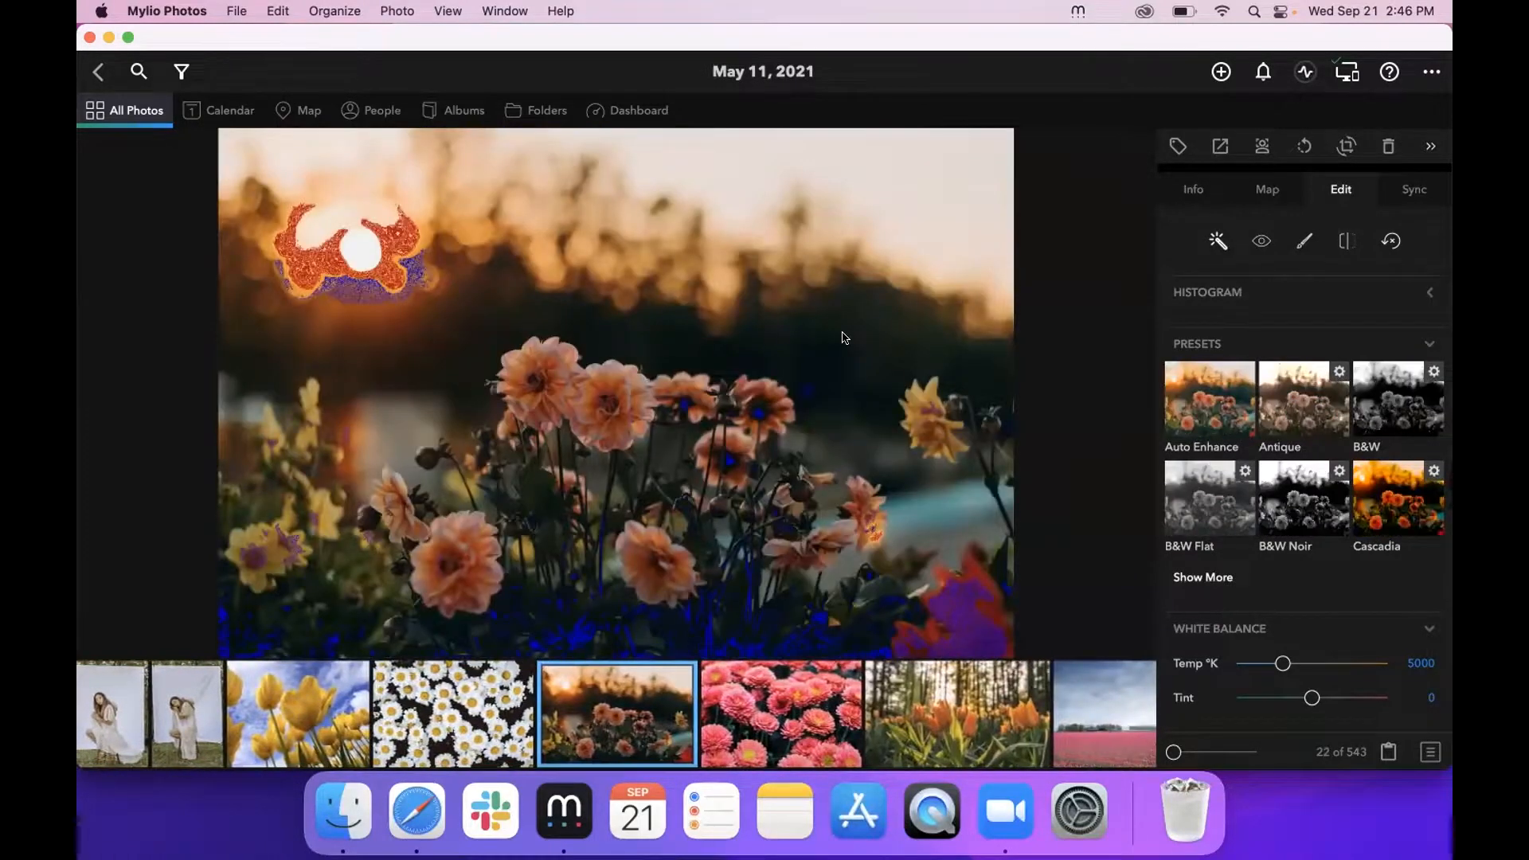
key("Right")
key("Right")
key("Right")
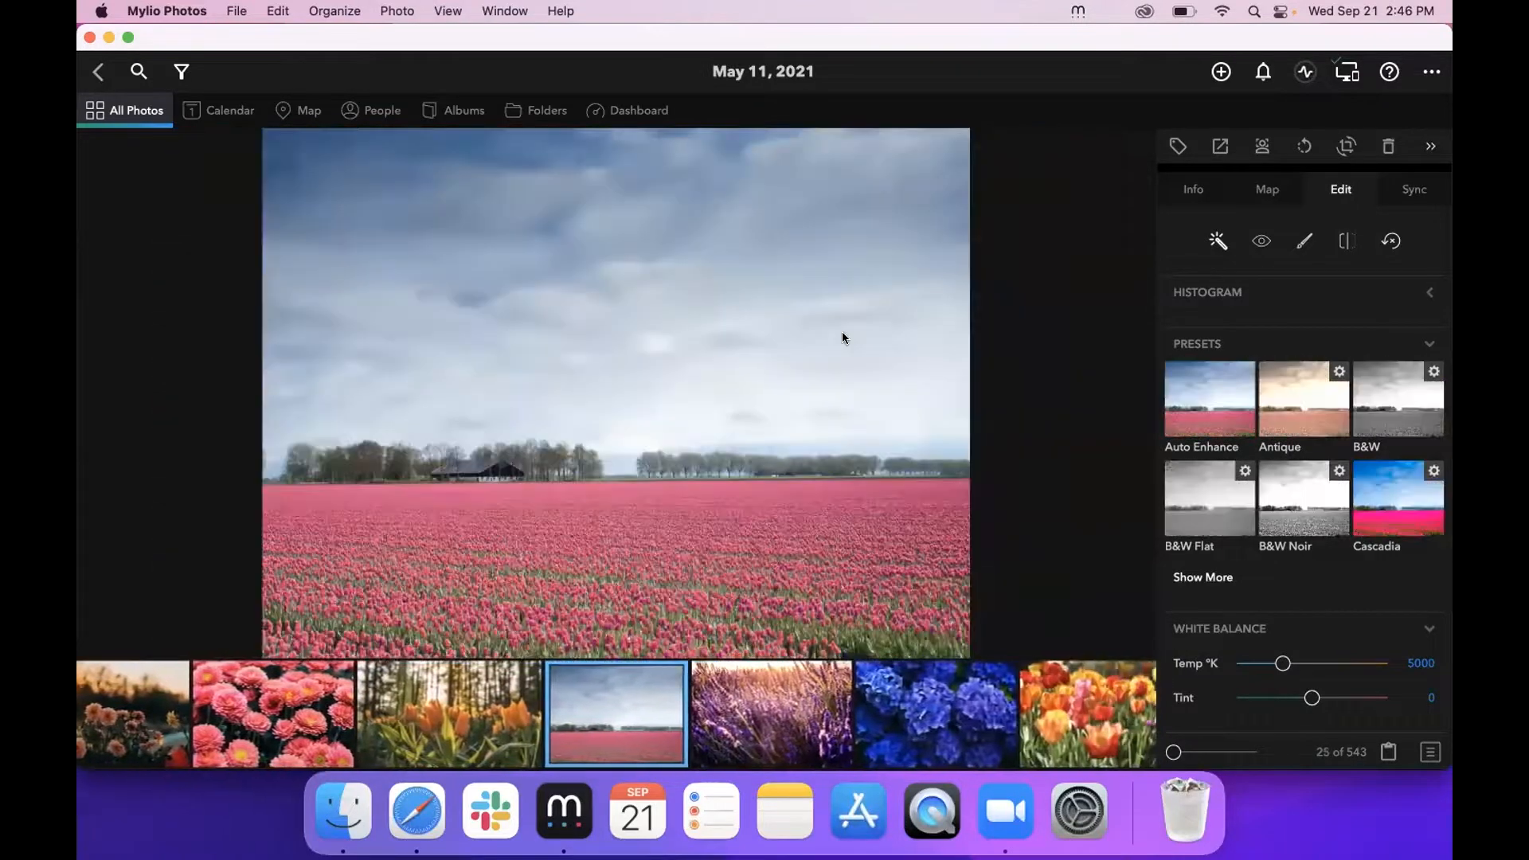
key("Right")
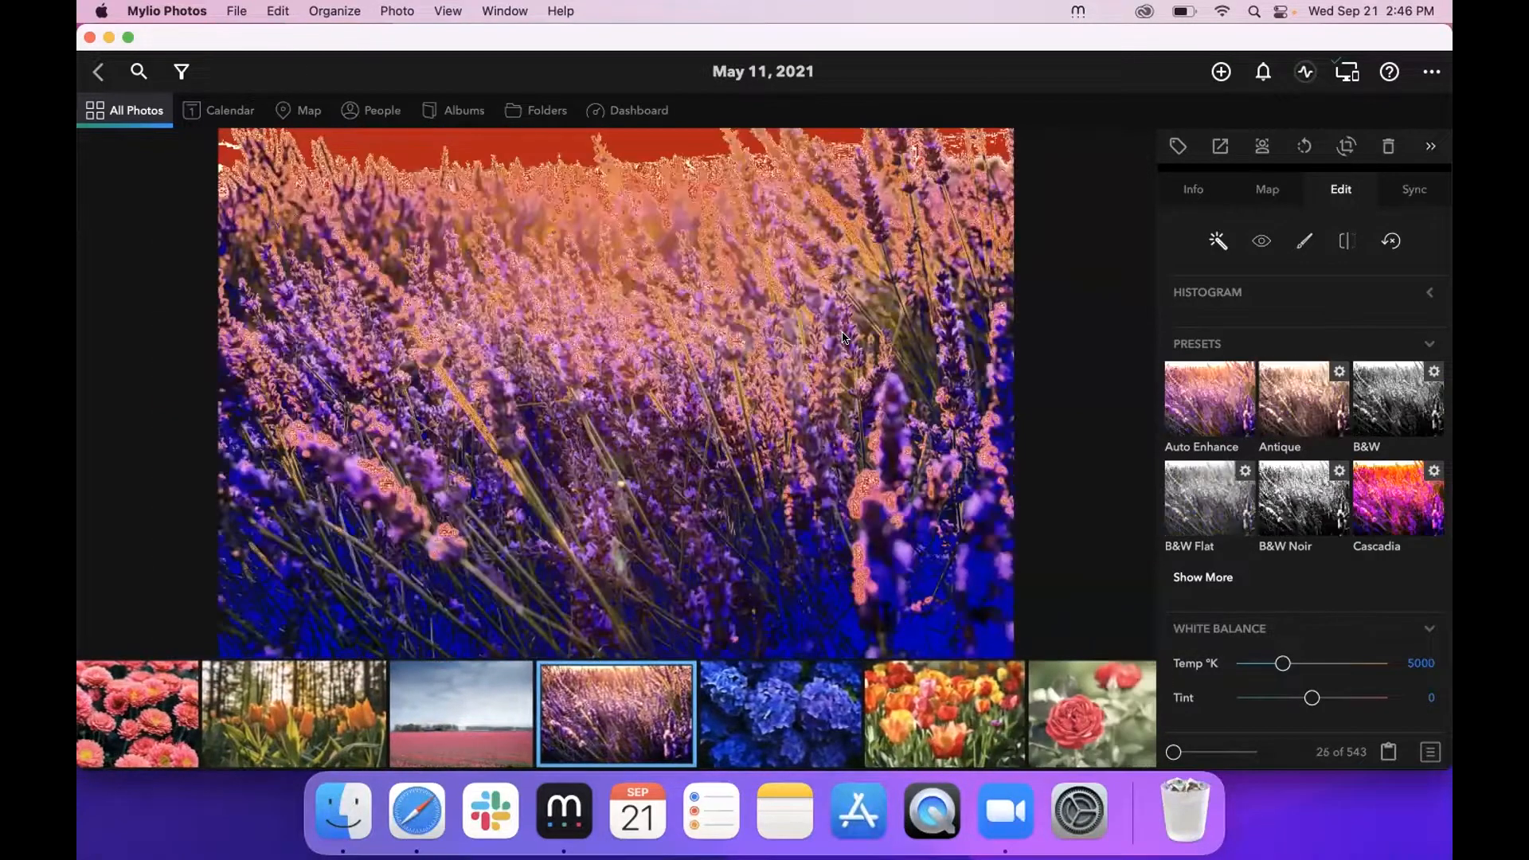
- Raise the lavender photo's exposure to 1.20 with the clipping display on
scroll(1273, 272, "down", 5)
scroll(1275, 303, "down", 2)
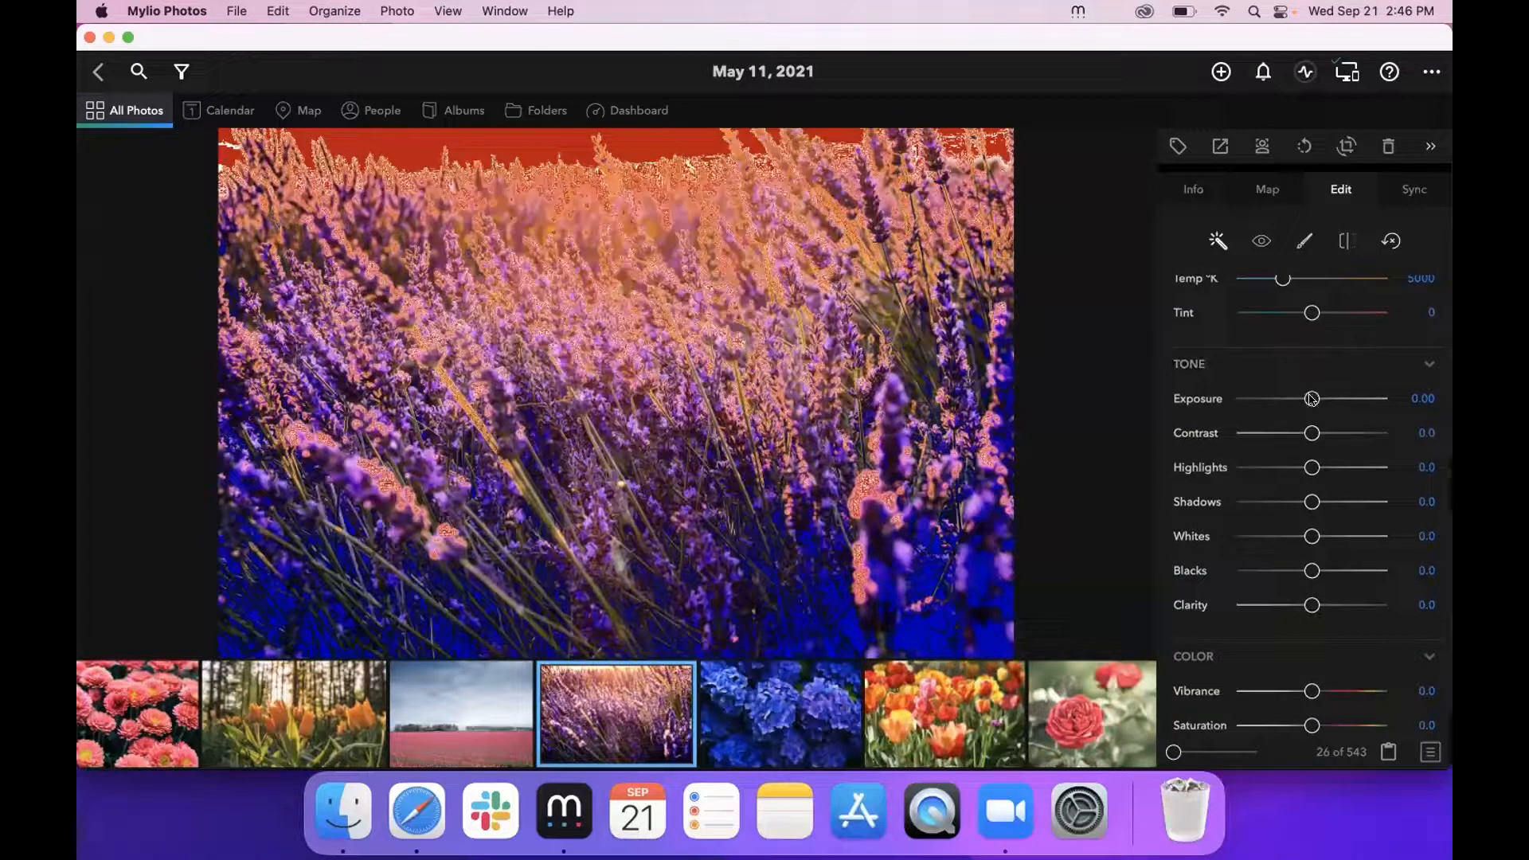
mouse_move(1312, 399)
left_mouse_down()
mouse_move(1243, 401)
mouse_move(1332, 396)
left_mouse_up()
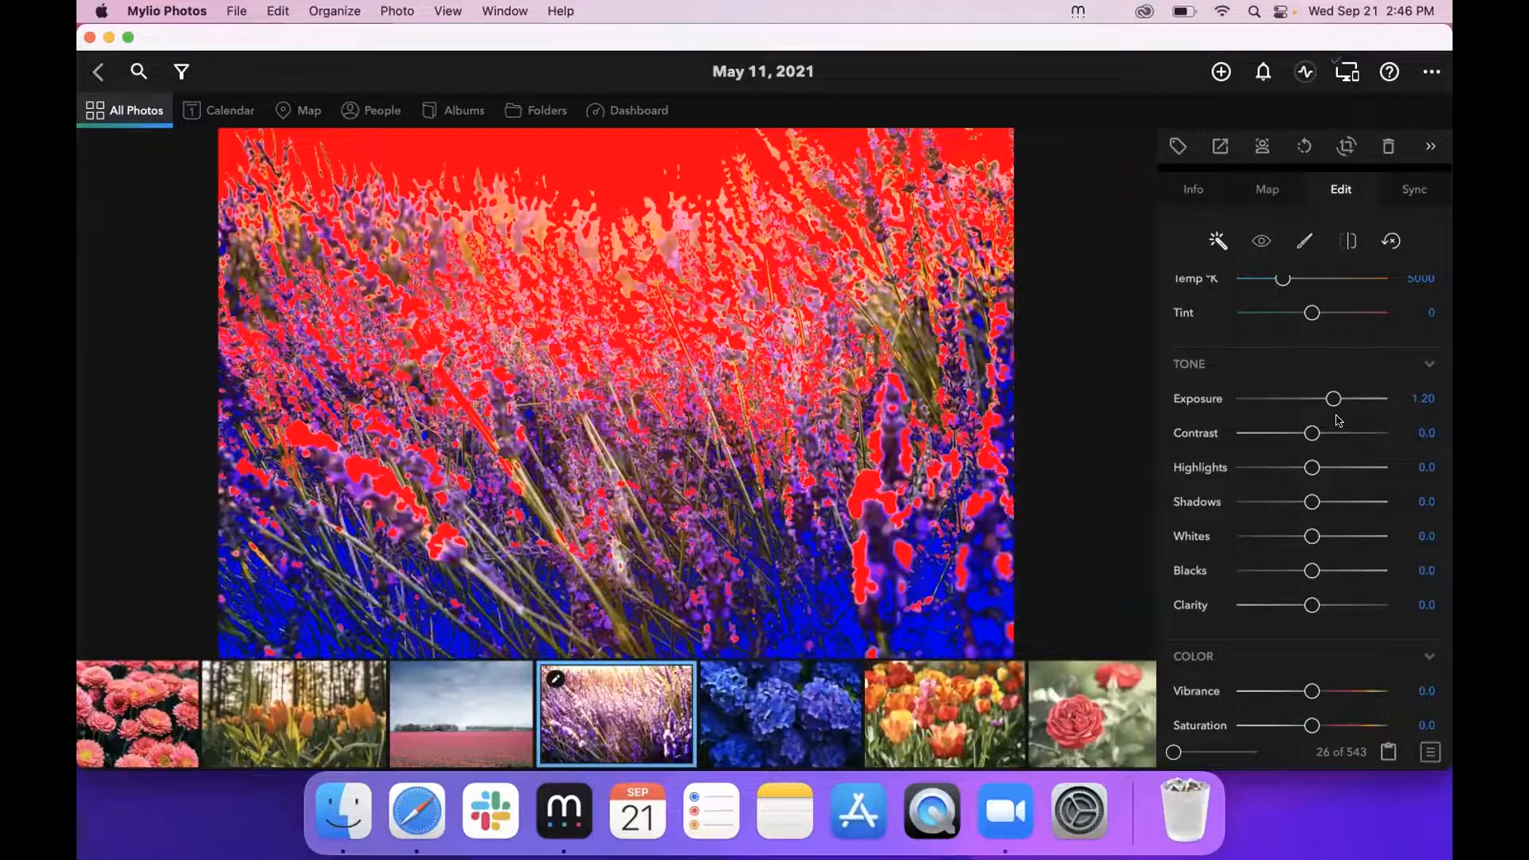
- Reset the lavender photo's edits to the original and turn off its clipping display
scroll(1347, 343, "up", 1)
left_click(1387, 244)
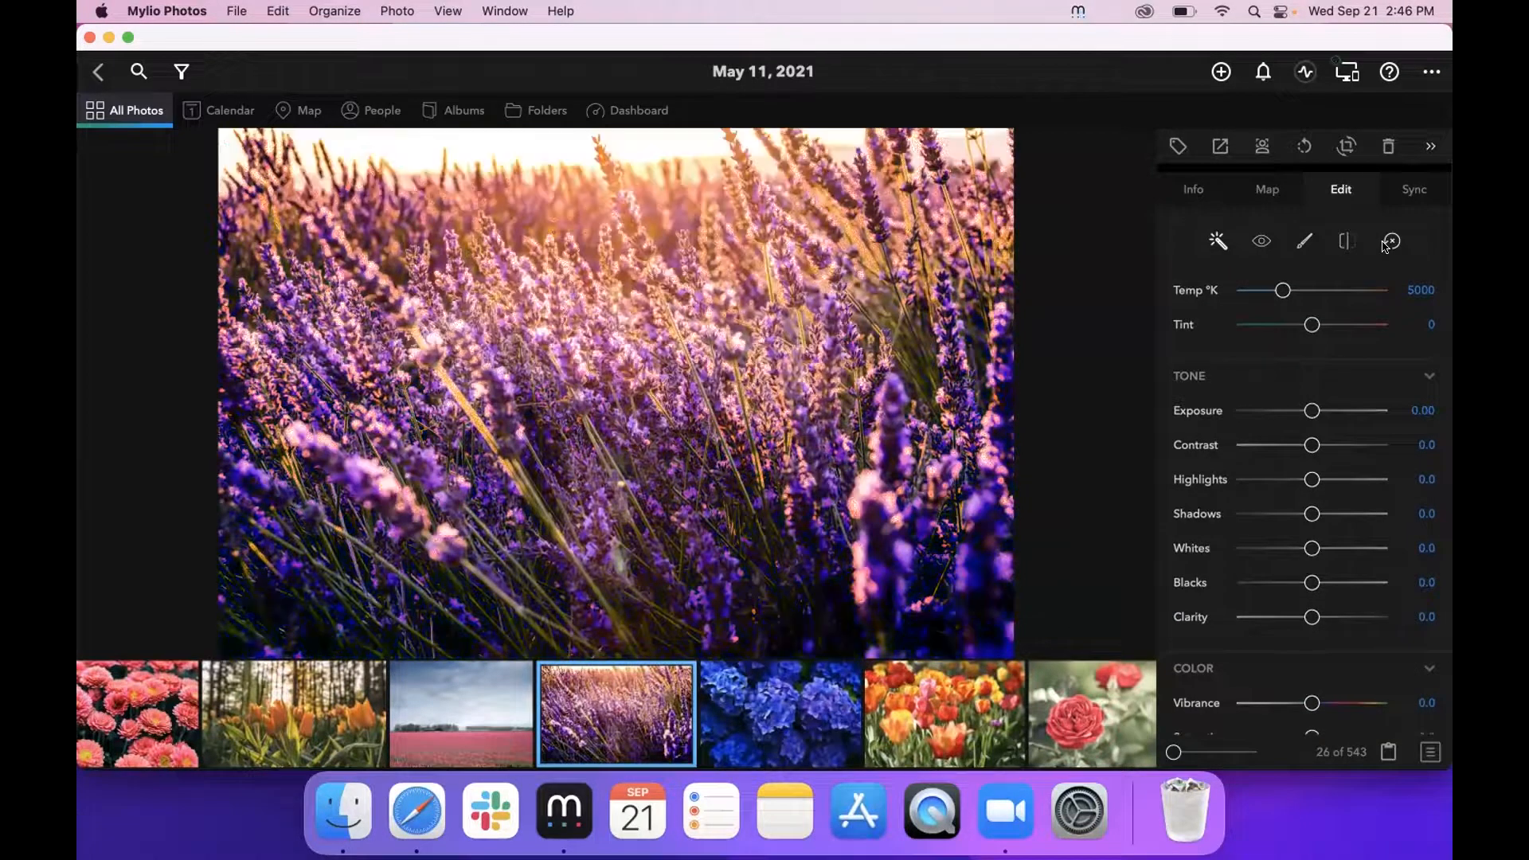
scroll(1322, 360, "down", 1)
scroll(1322, 360, "down", 2)
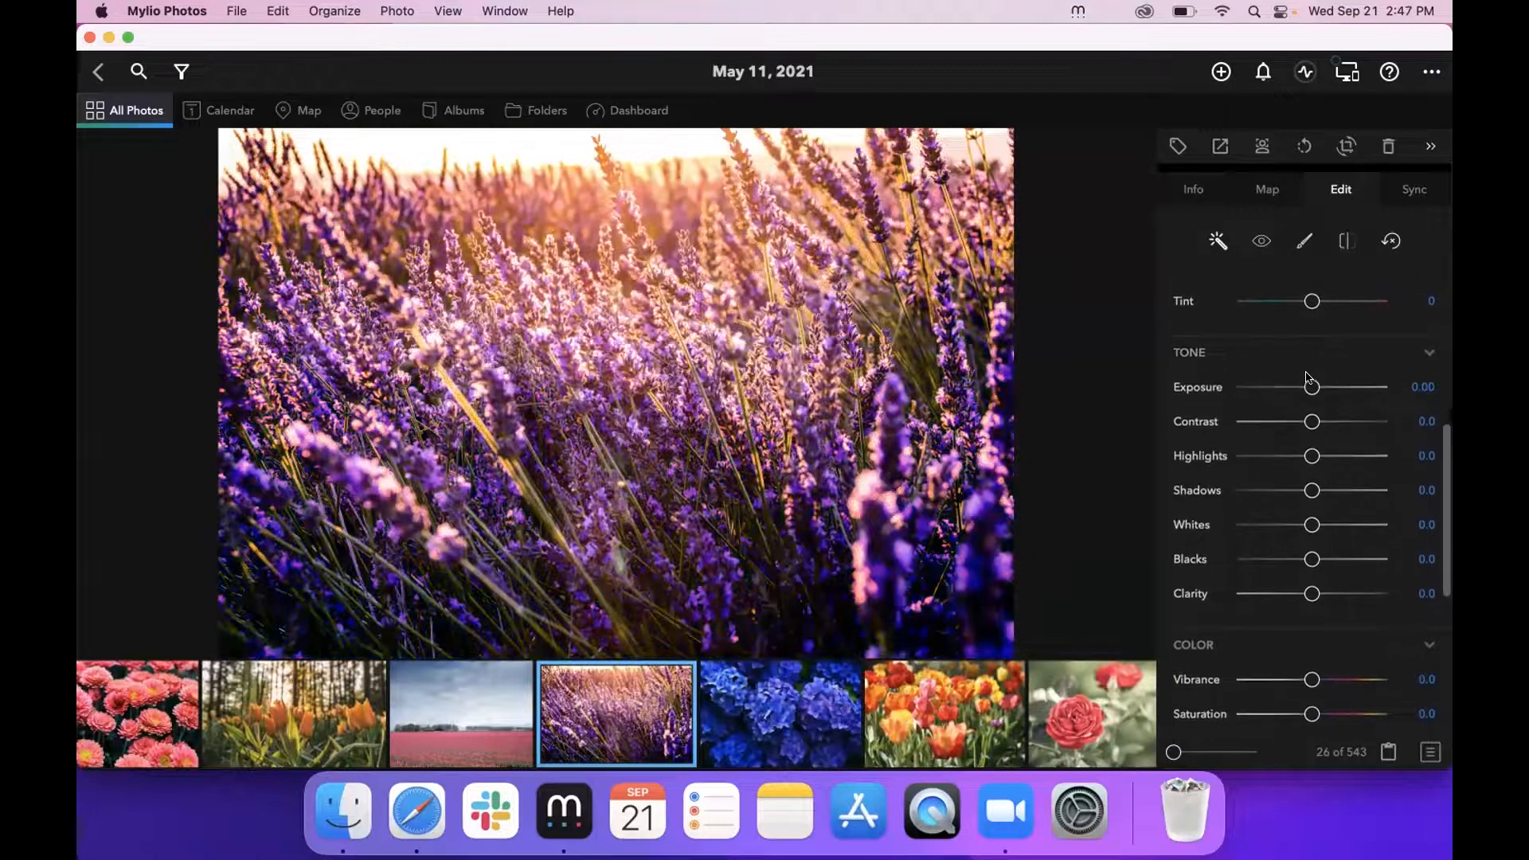
- Return to the All Photos grid and bring the row of portraits above the flower photos into view
left_click(148, 118)
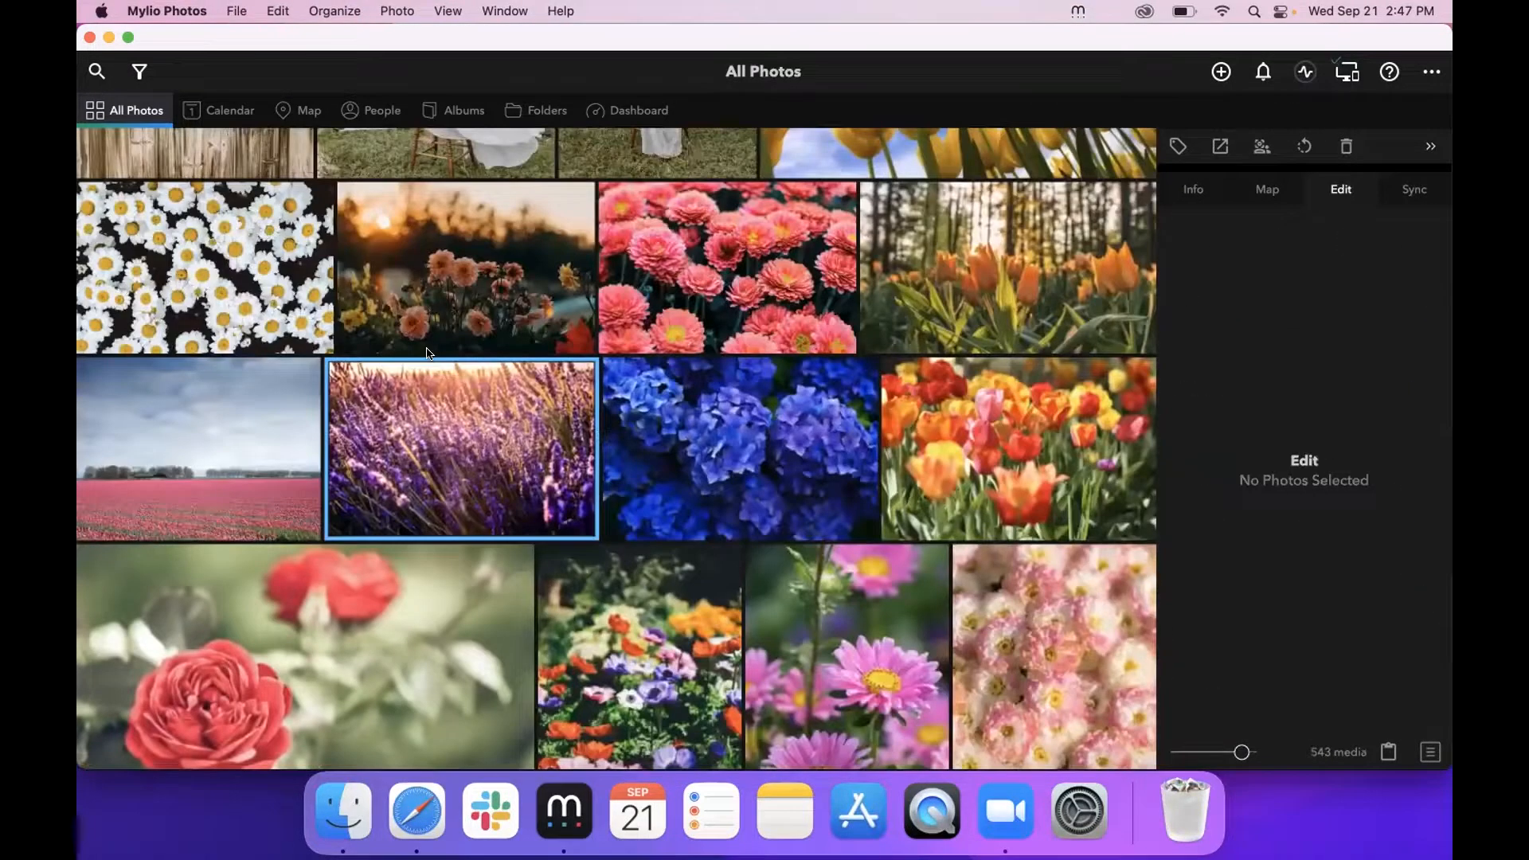
scroll(428, 353, "up", 2)
scroll(428, 353, "up", 2)
scroll(428, 353, "up", 1)
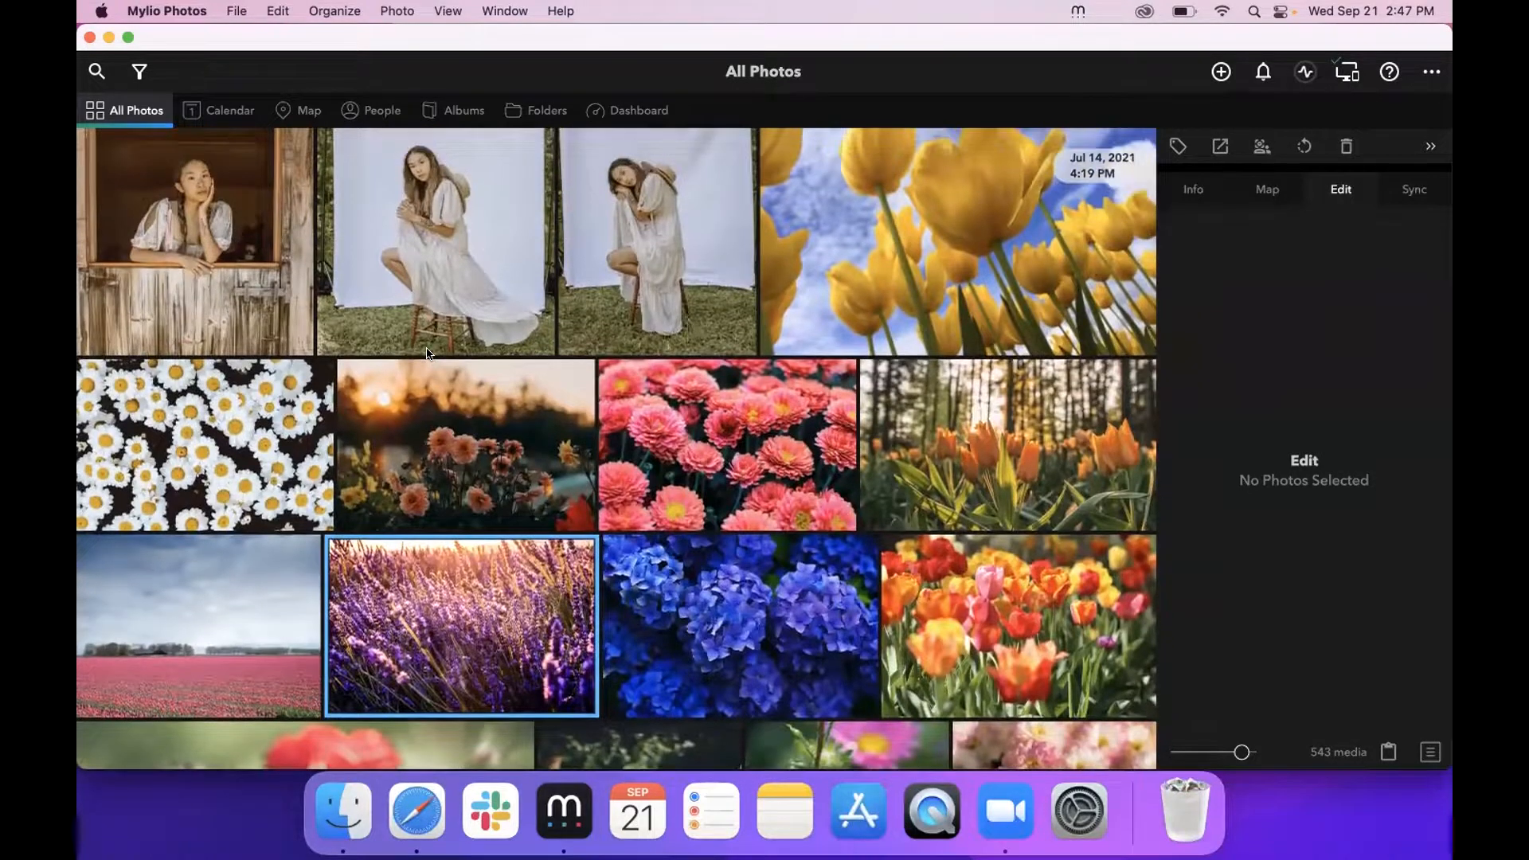